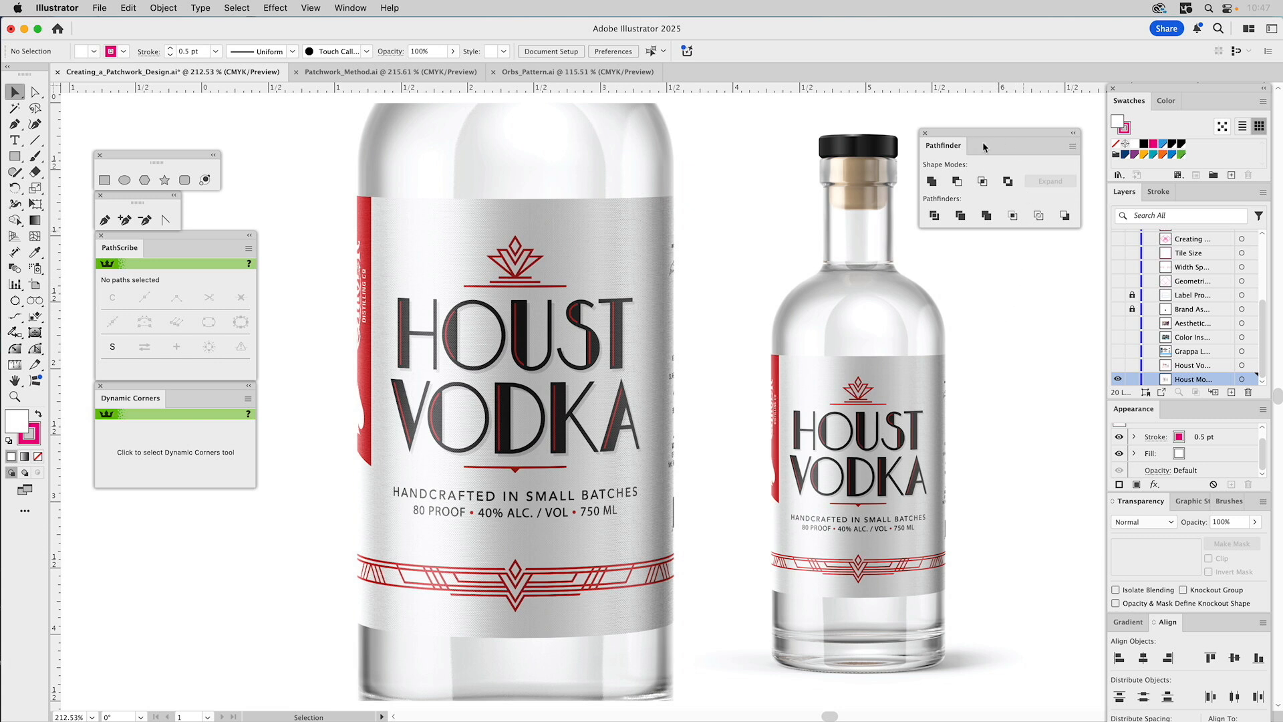
# Review the General preferences and close the dialog without changing any setting.
pyautogui.click(61, 8)
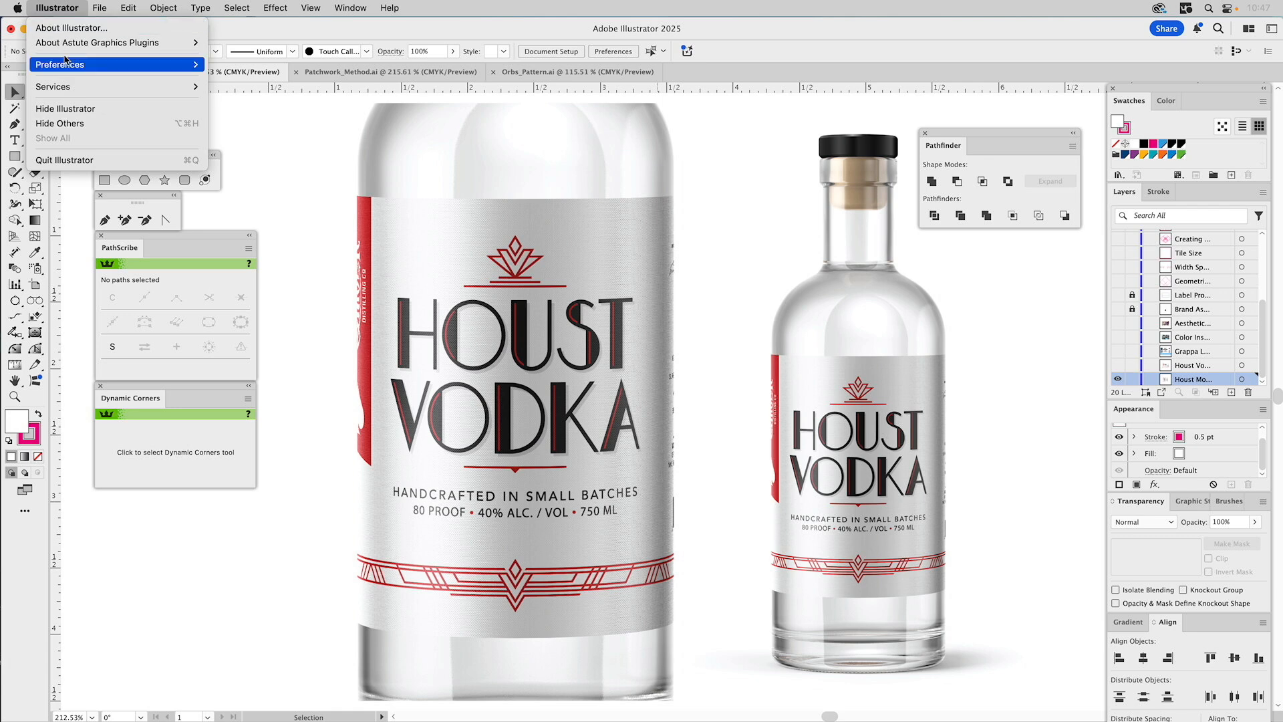
pyautogui.moveTo(65, 64)
pyautogui.click(234, 64)
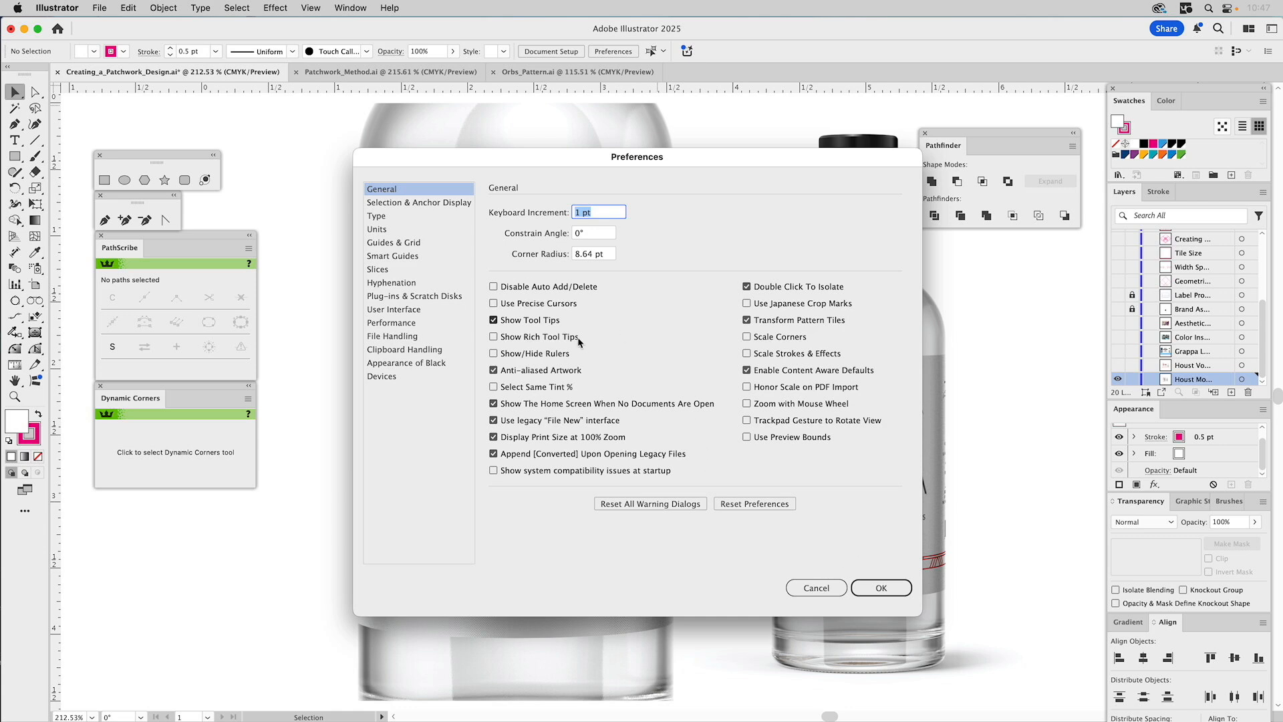
pyautogui.click(879, 590)
pyautogui.click(878, 588)
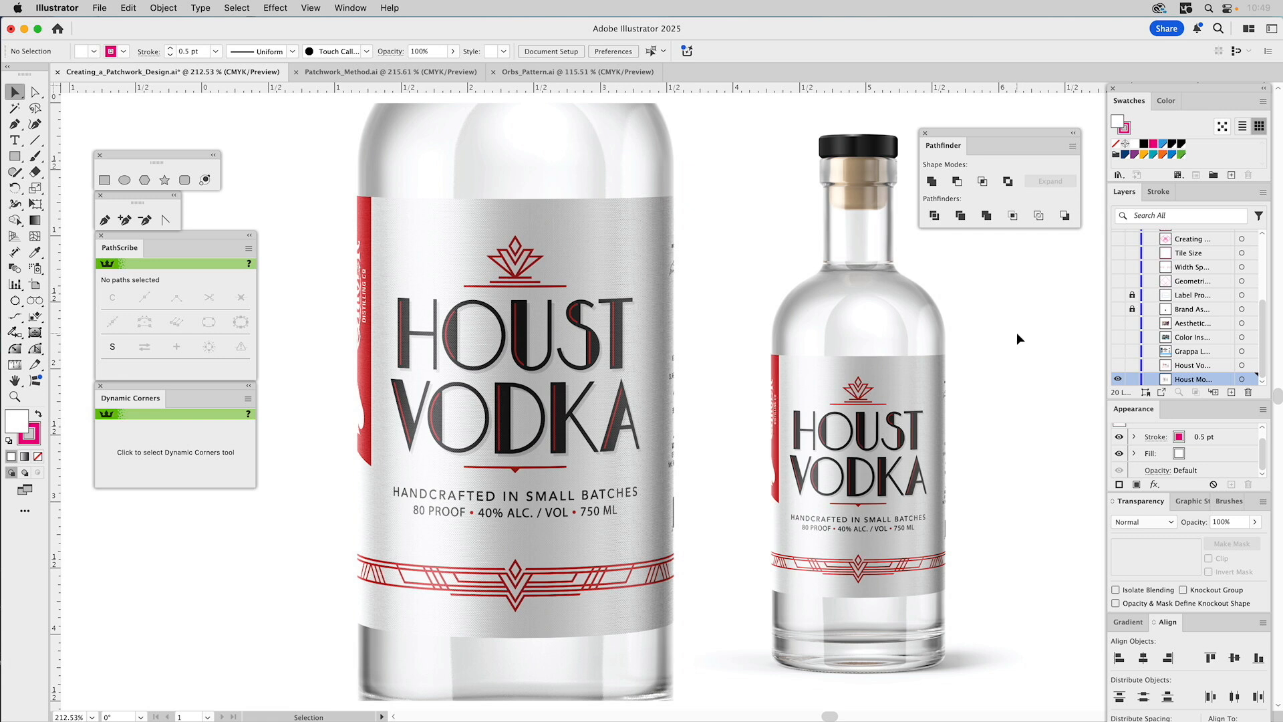
# View the Houst Vodka label, color inspiration photo, Grappa label and aesthetic reference layers one after another.
pyautogui.click(1118, 366)
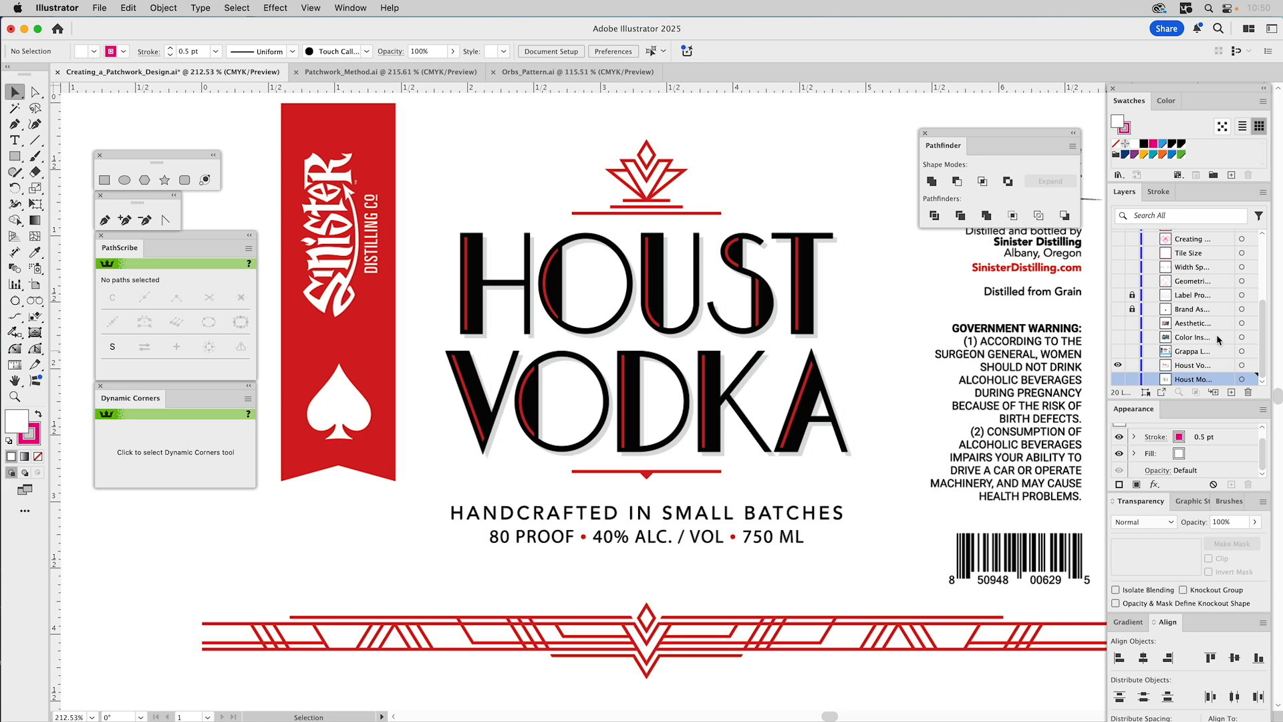
pyautogui.click(1117, 338)
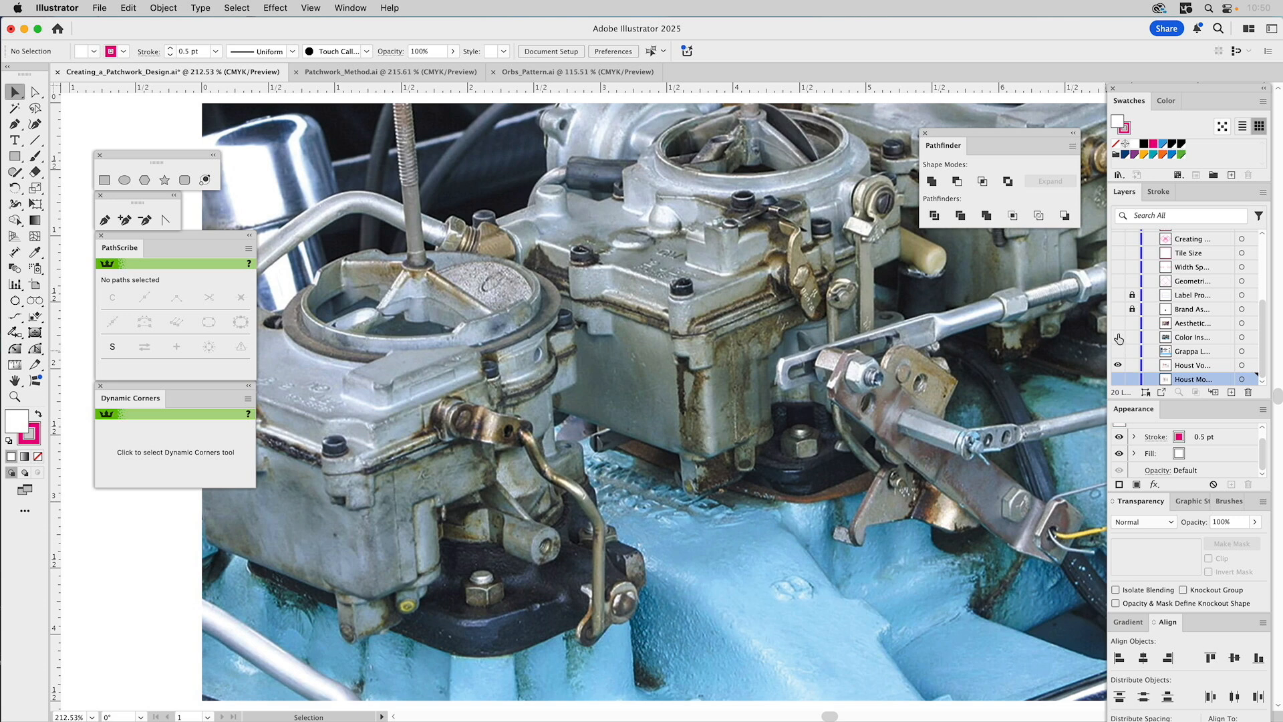
pyautogui.click(1118, 337)
pyautogui.click(1118, 351)
pyautogui.click(1120, 365)
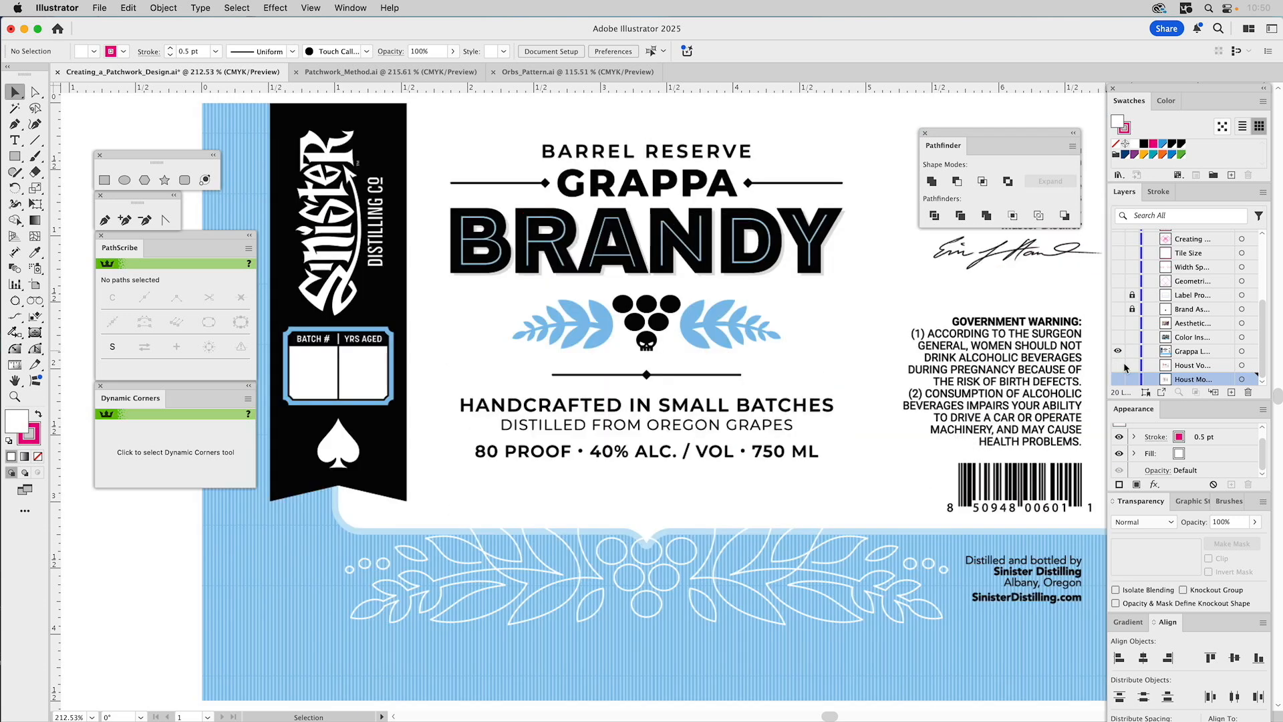
pyautogui.click(1188, 352)
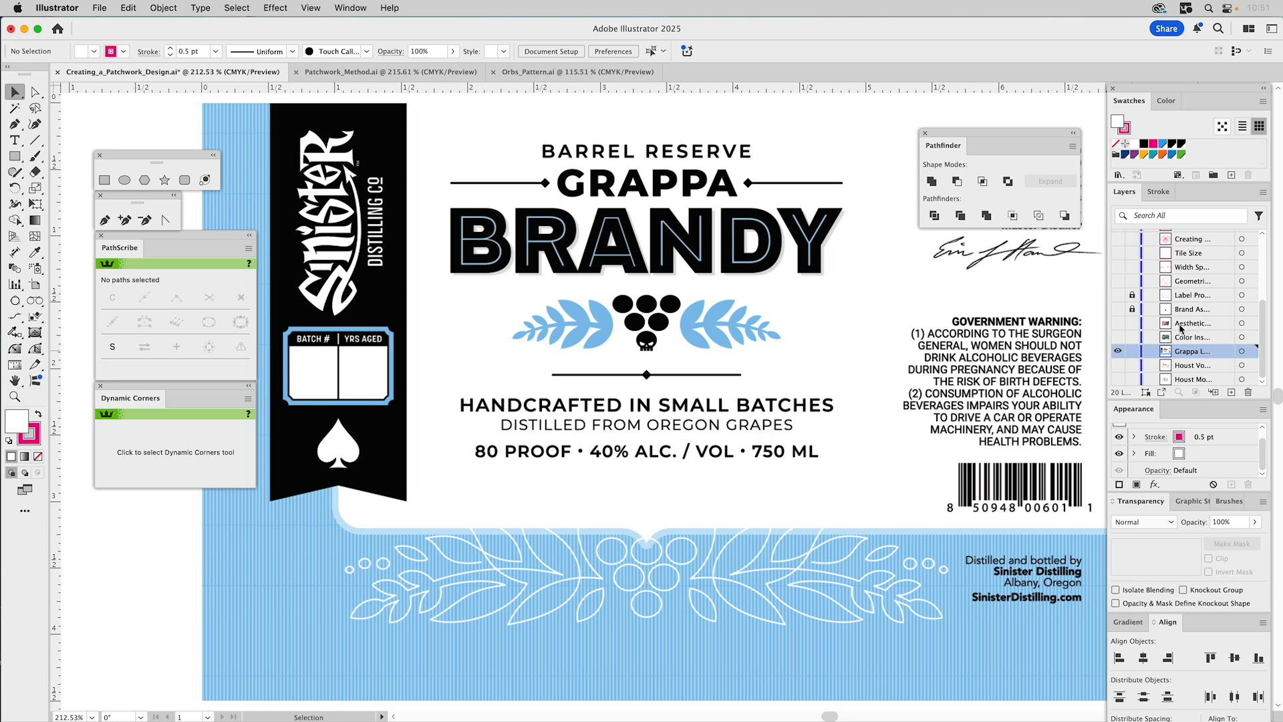
pyautogui.click(1118, 324)
pyautogui.click(1119, 351)
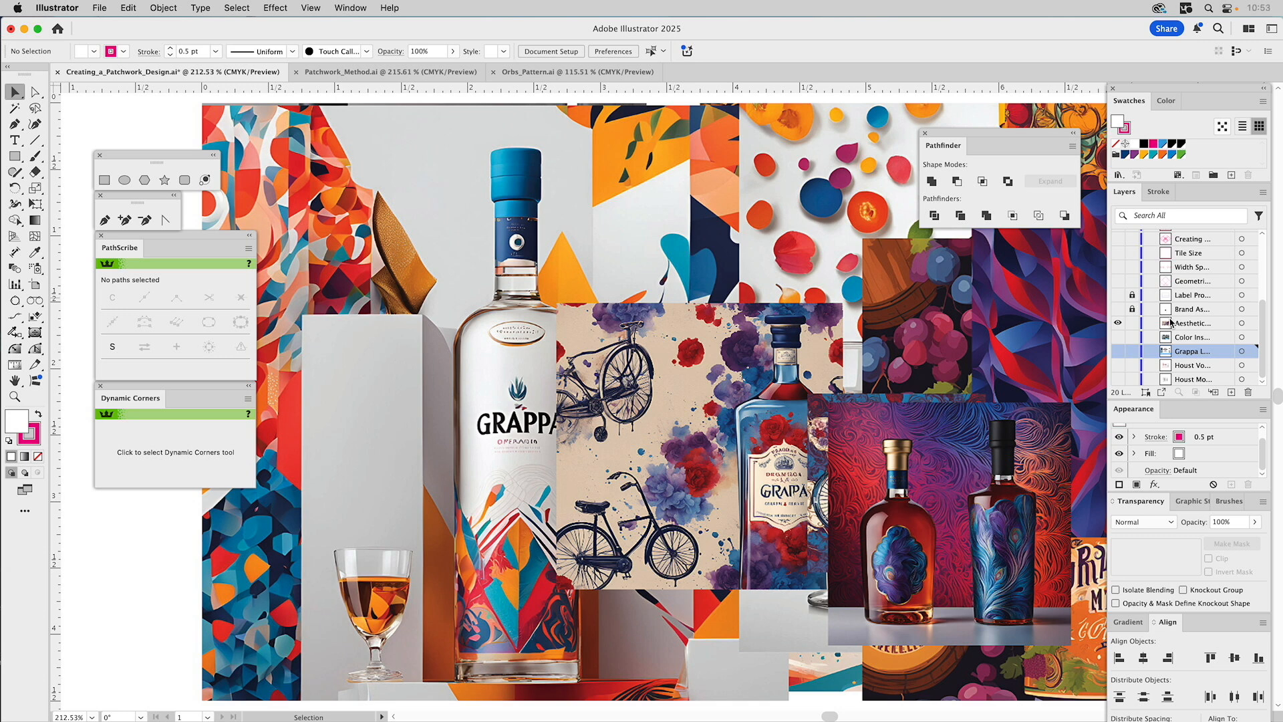
# Make the brand assets layer with the black spade active, and display it together with the label profile layer.
pyautogui.press('super+y')
pyautogui.keyDown('super'); pyautogui.click(1116, 312); pyautogui.keyUp('super')
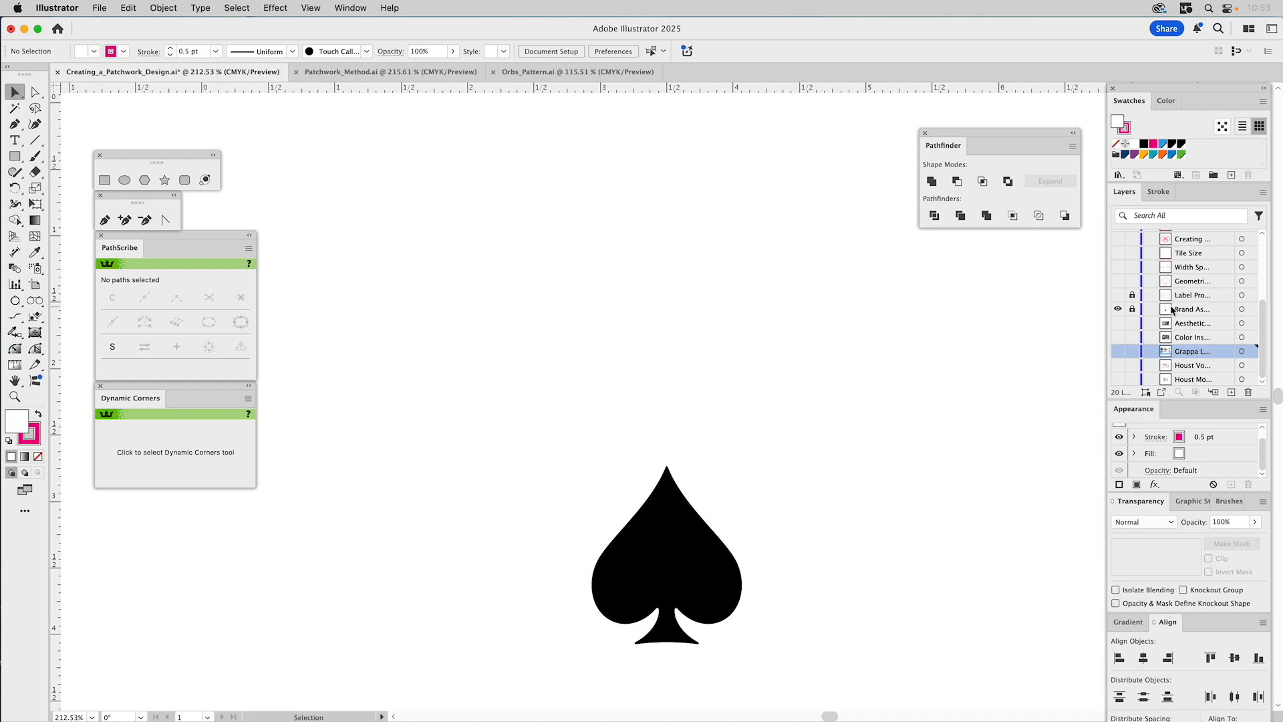
pyautogui.click(1211, 310)
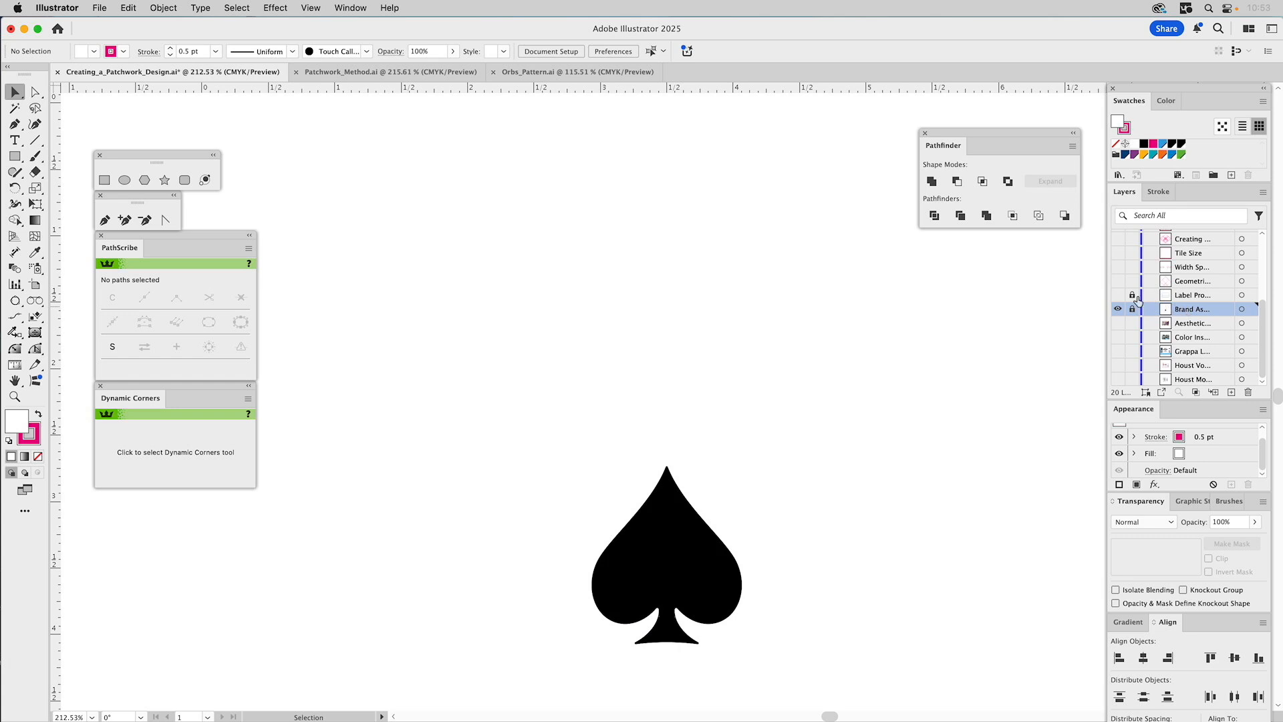
pyautogui.click(1118, 308)
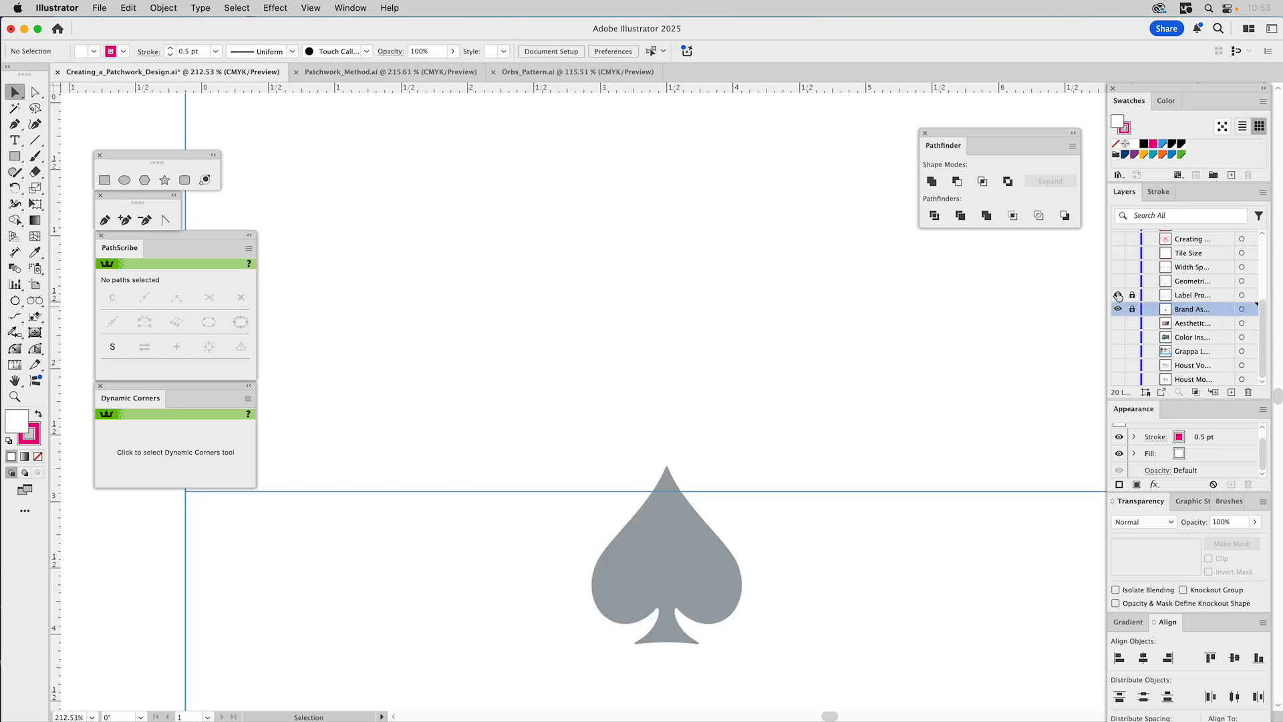
pyautogui.click(15, 398)
pyautogui.keyDown('alt'); pyautogui.click(669, 359); pyautogui.keyUp('alt')
pyautogui.keyDown('alt'); pyautogui.click(672, 359); pyautogui.keyUp('alt')
pyautogui.moveTo(679, 358); pyautogui.dragTo(681, 297)
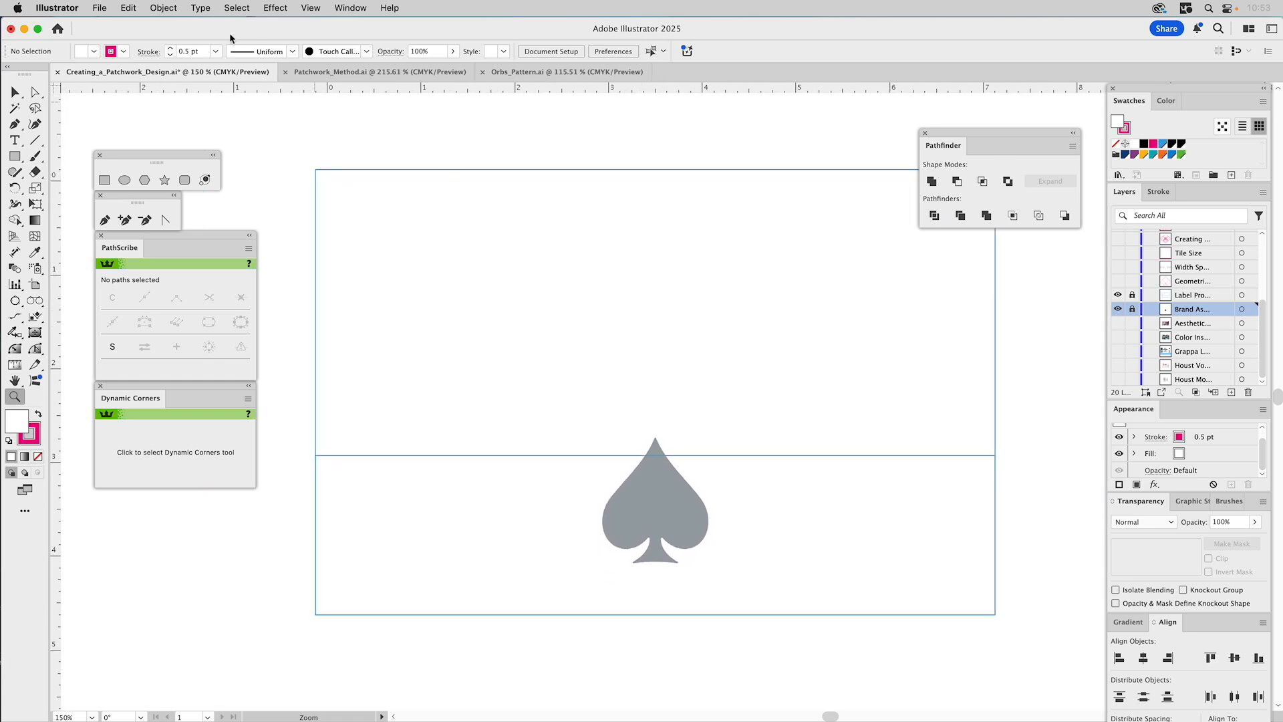
pyautogui.click(99, 7)
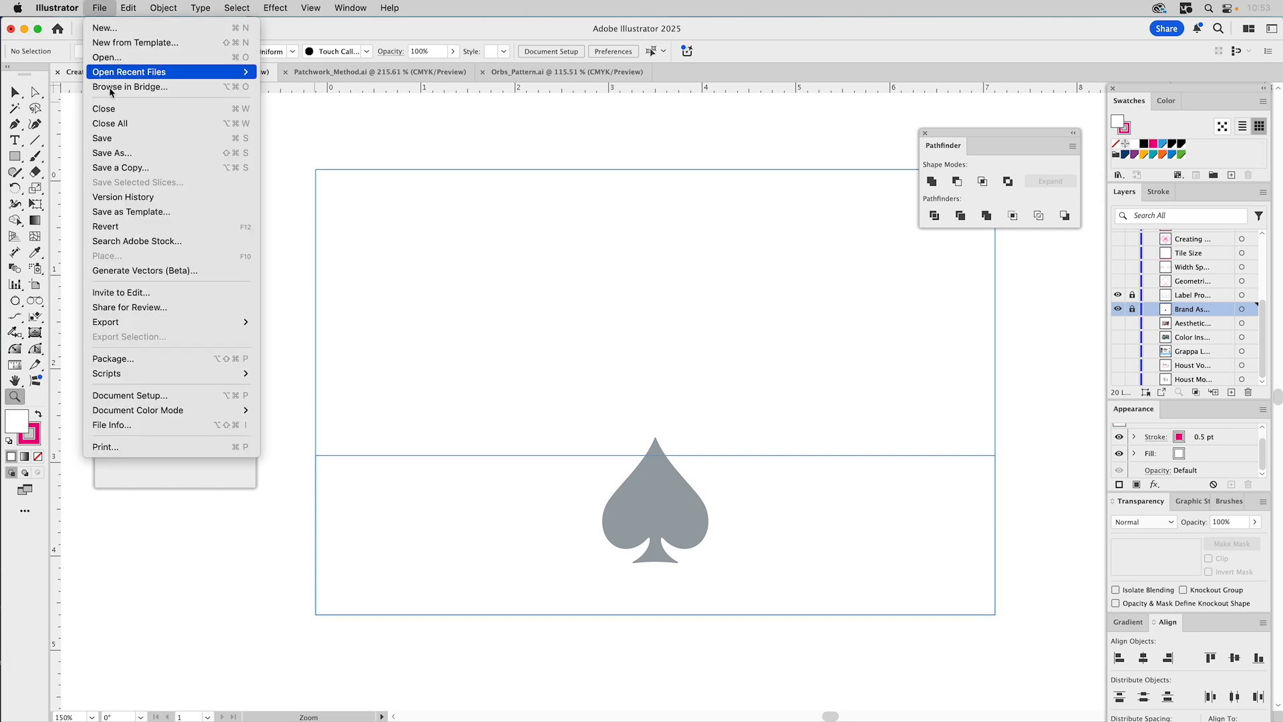
pyautogui.click(125, 396)
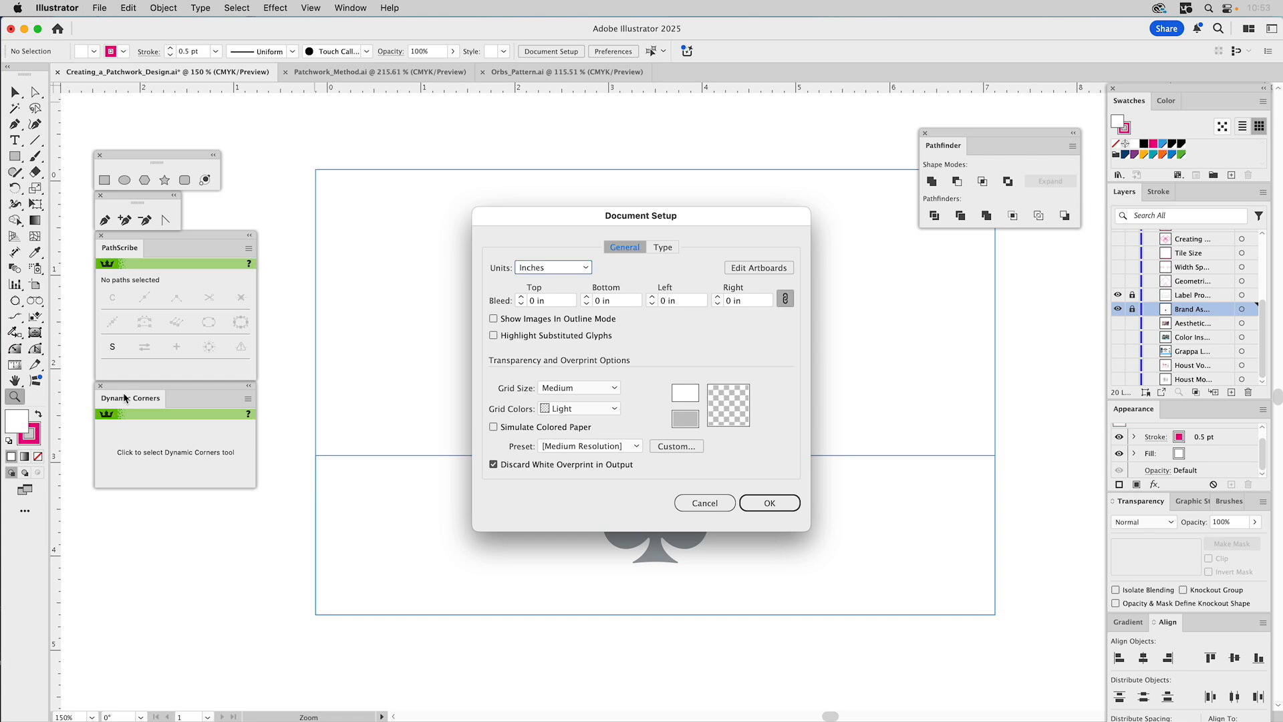
pyautogui.click(705, 502)
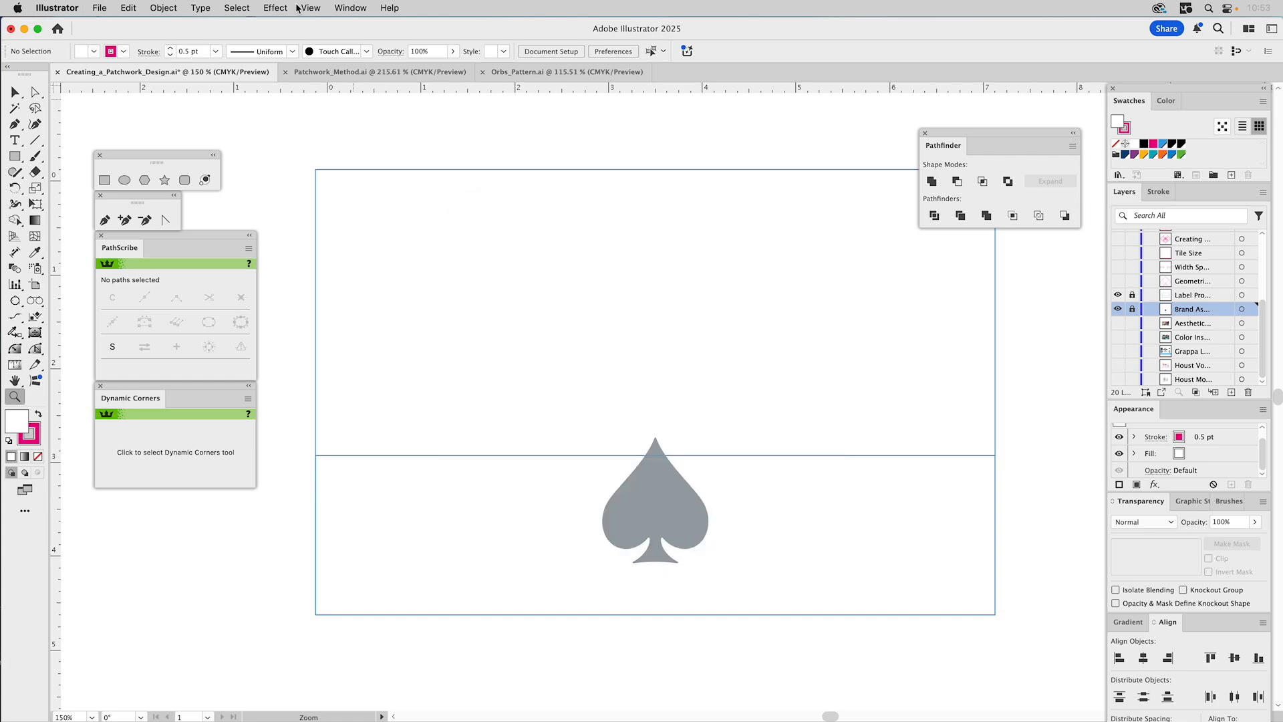
# Show the artboard edges and set the document bleed to 0.125 in on all four sides.
pyautogui.click(311, 8)
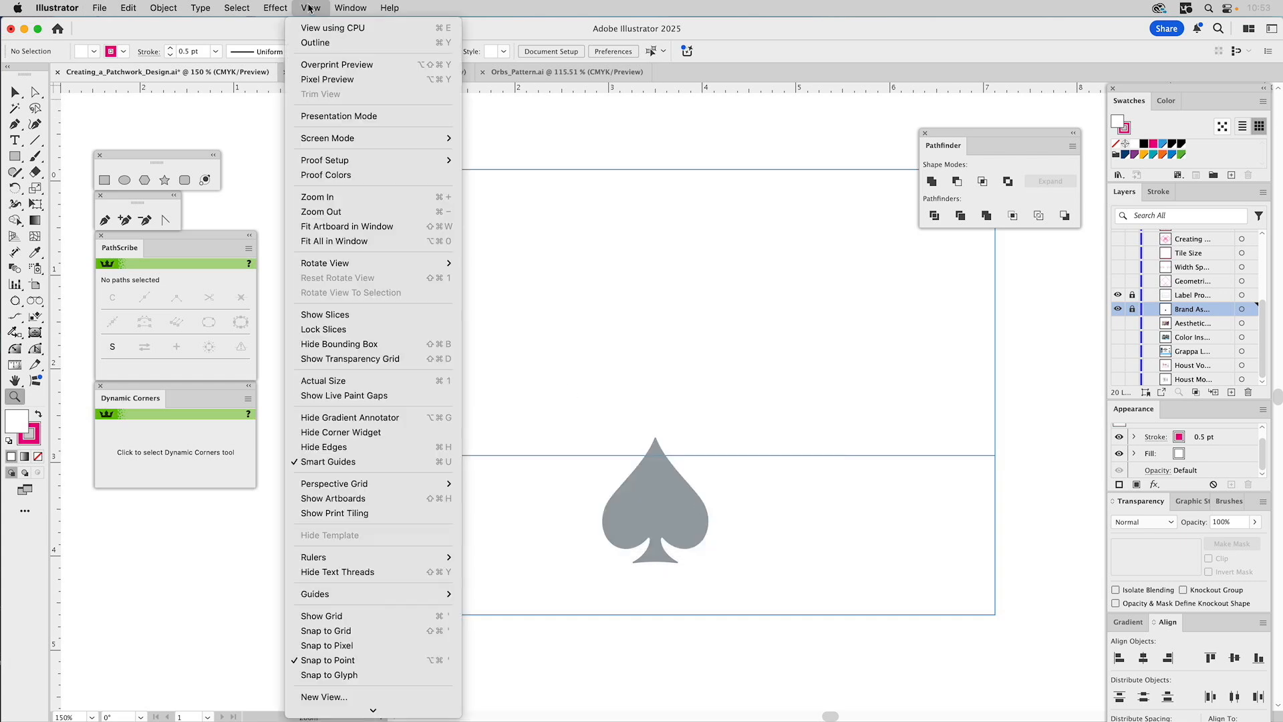
pyautogui.click(336, 499)
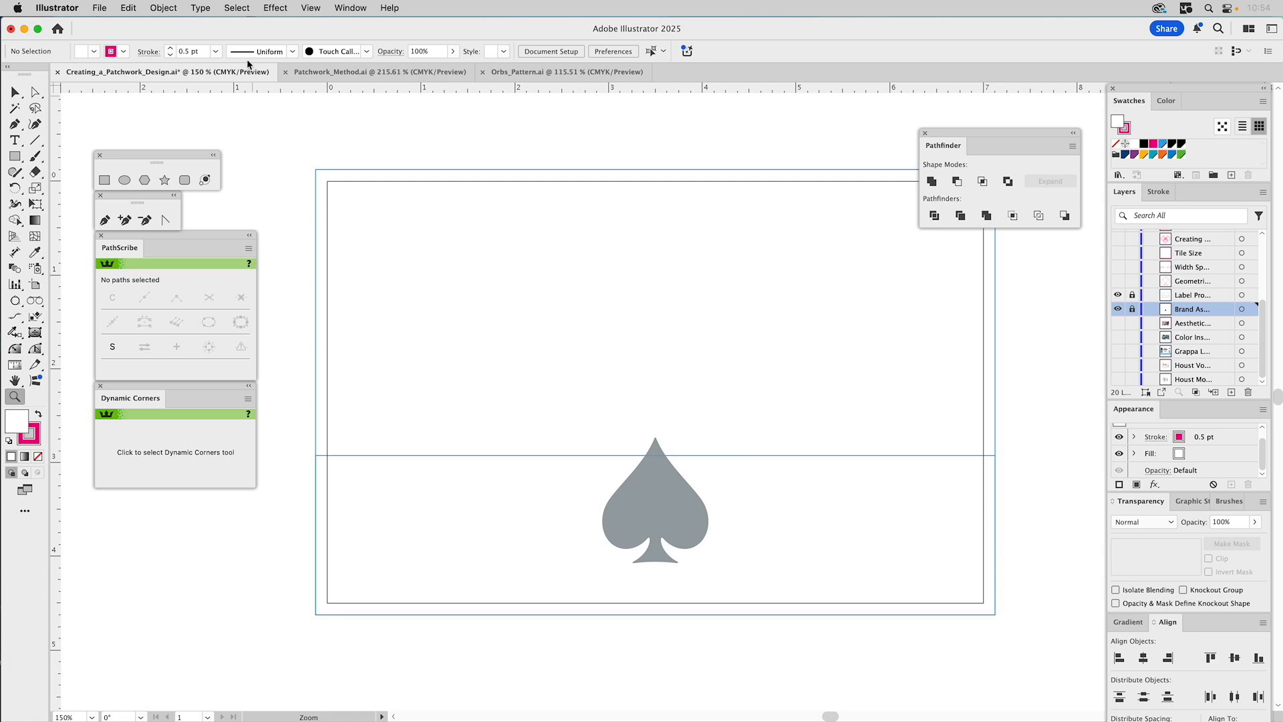
pyautogui.click(107, 7)
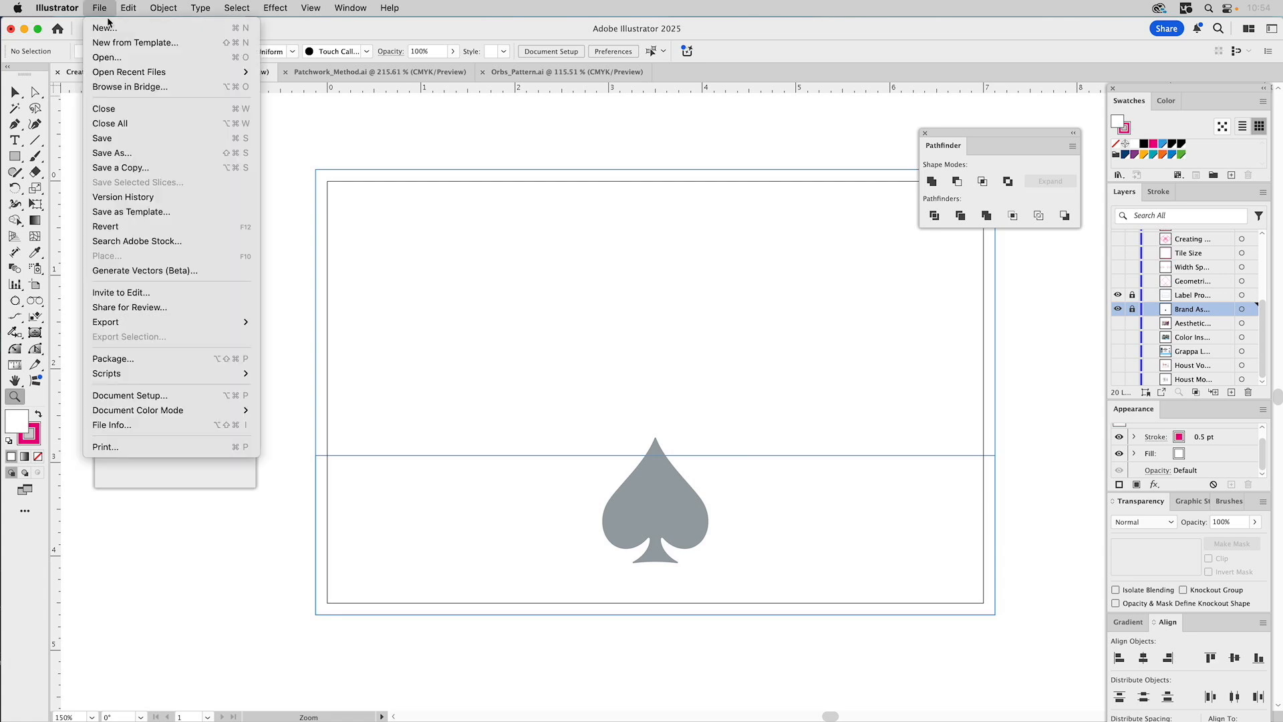
pyautogui.click(156, 399)
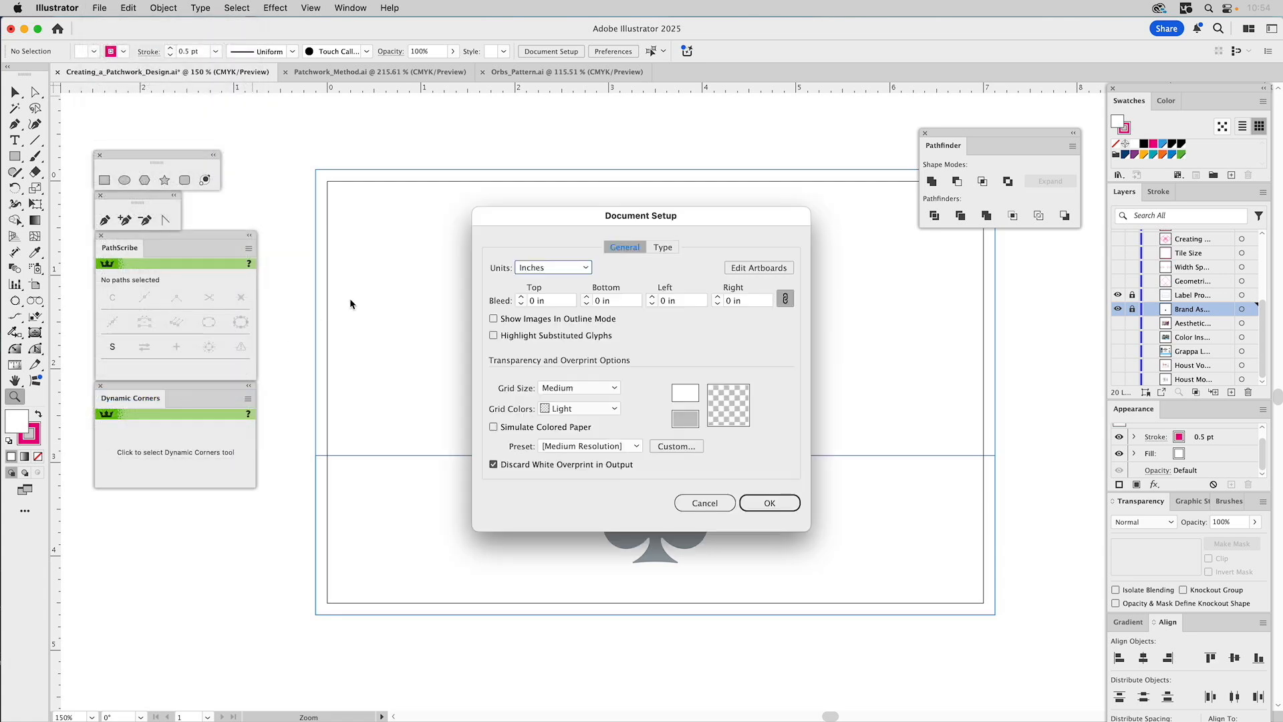
pyautogui.doubleClick(534, 302)
pyautogui.write('.125')
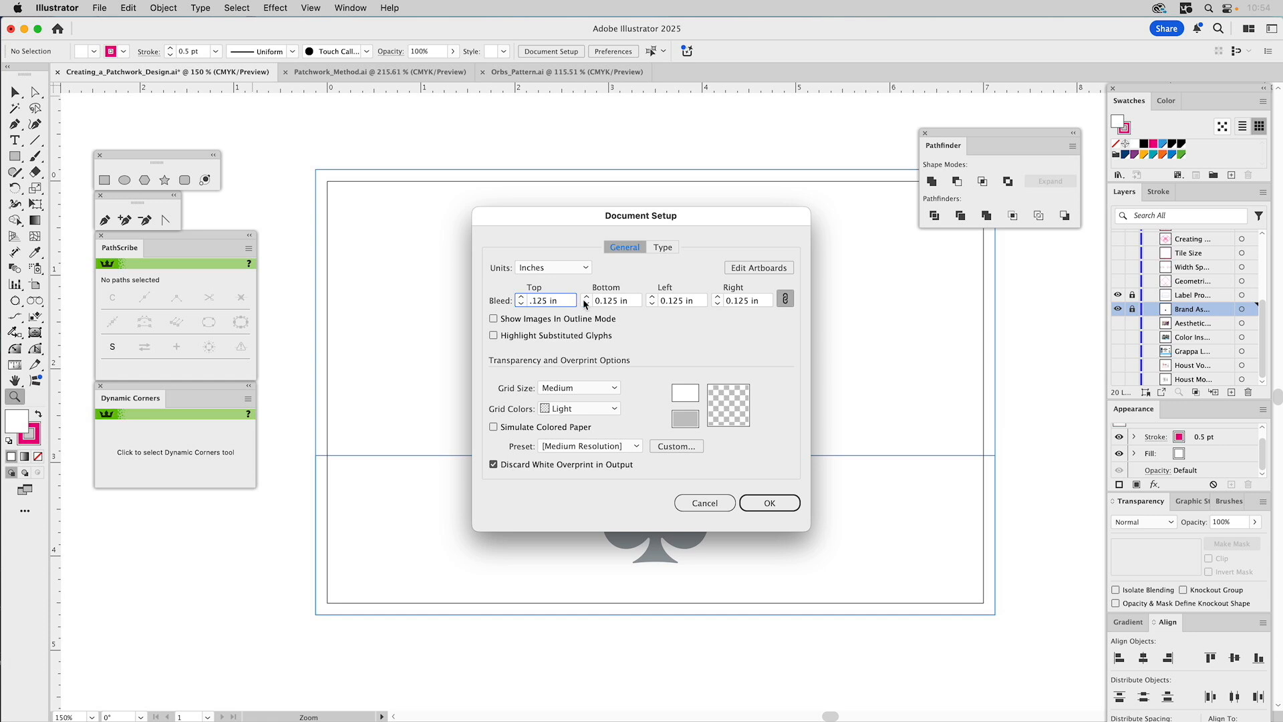
pyautogui.click(759, 505)
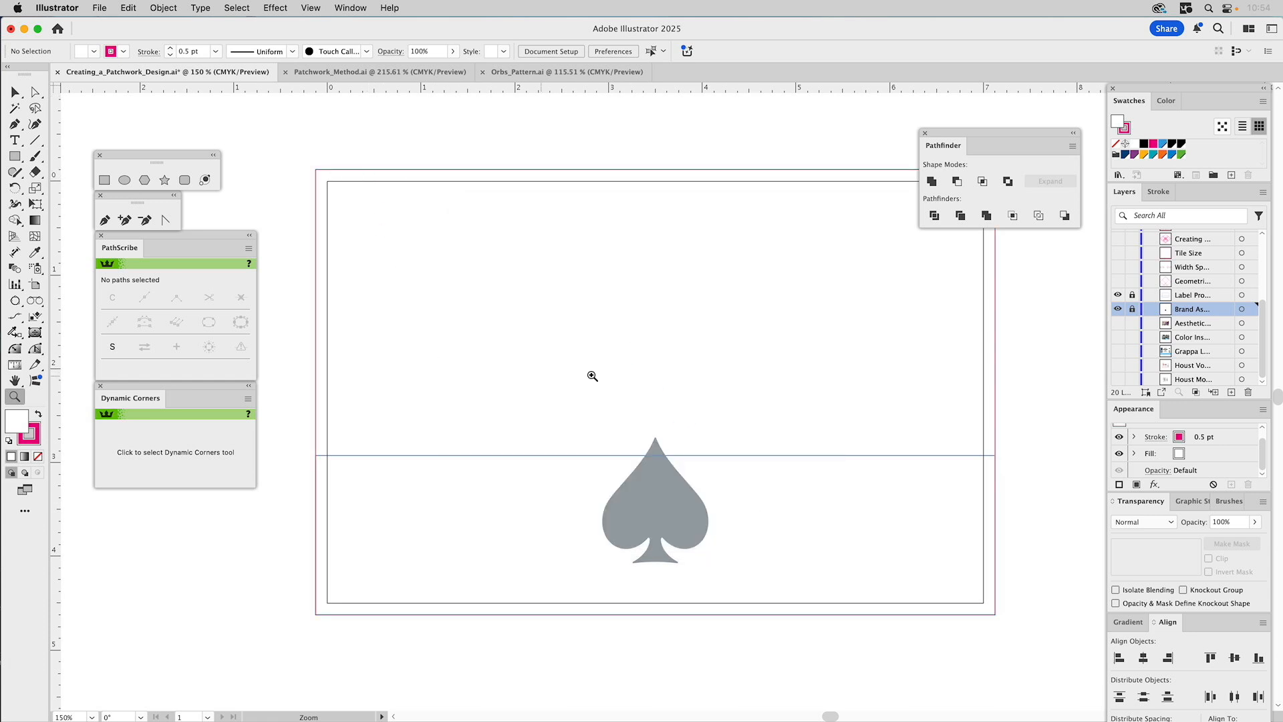
pyautogui.press('v')
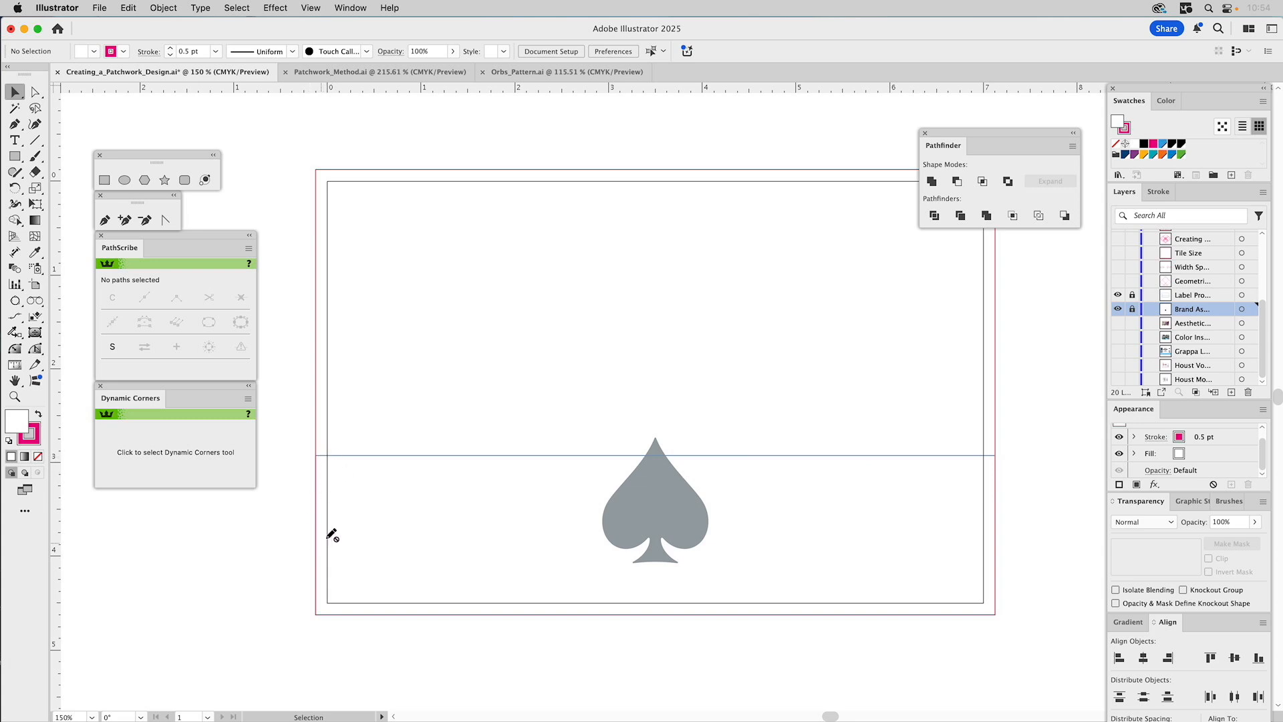
# Show the geometric shapes layer over the spade, and hide the brand assets layer to leave the shapes alone.
pyautogui.click(1117, 282)
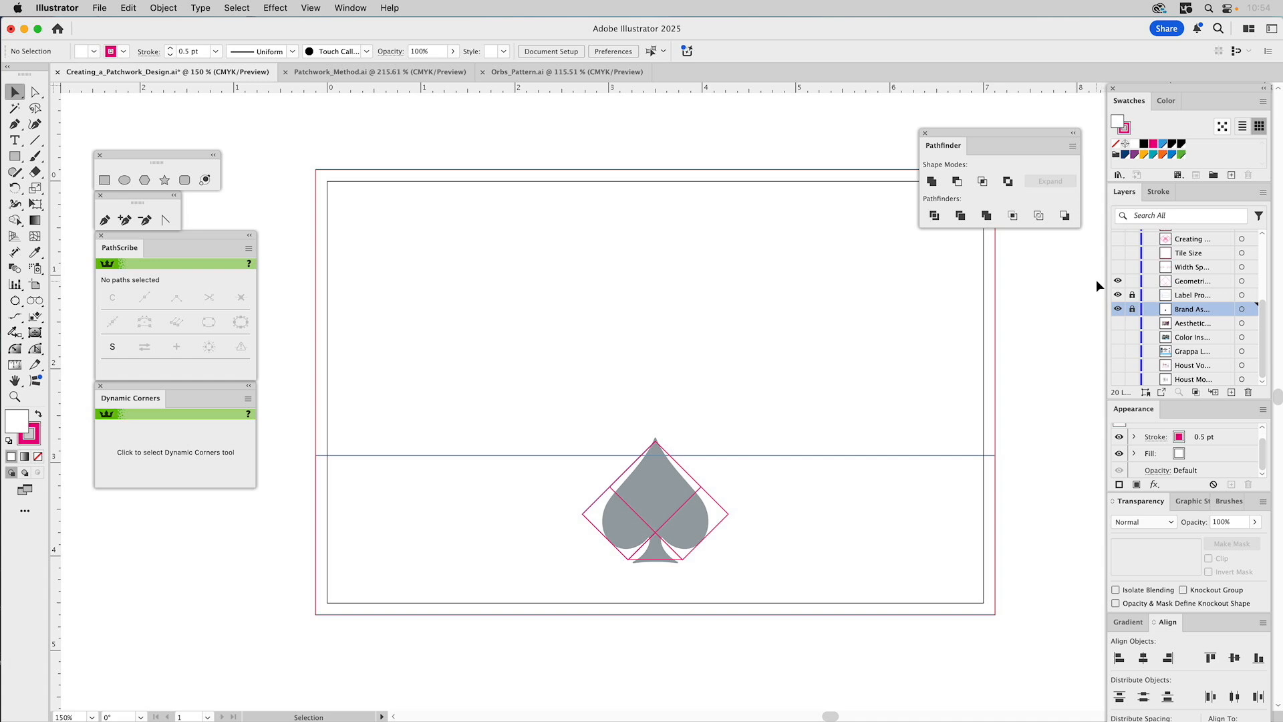
pyautogui.press('z')
pyautogui.moveTo(543, 394); pyautogui.dragTo(770, 635)
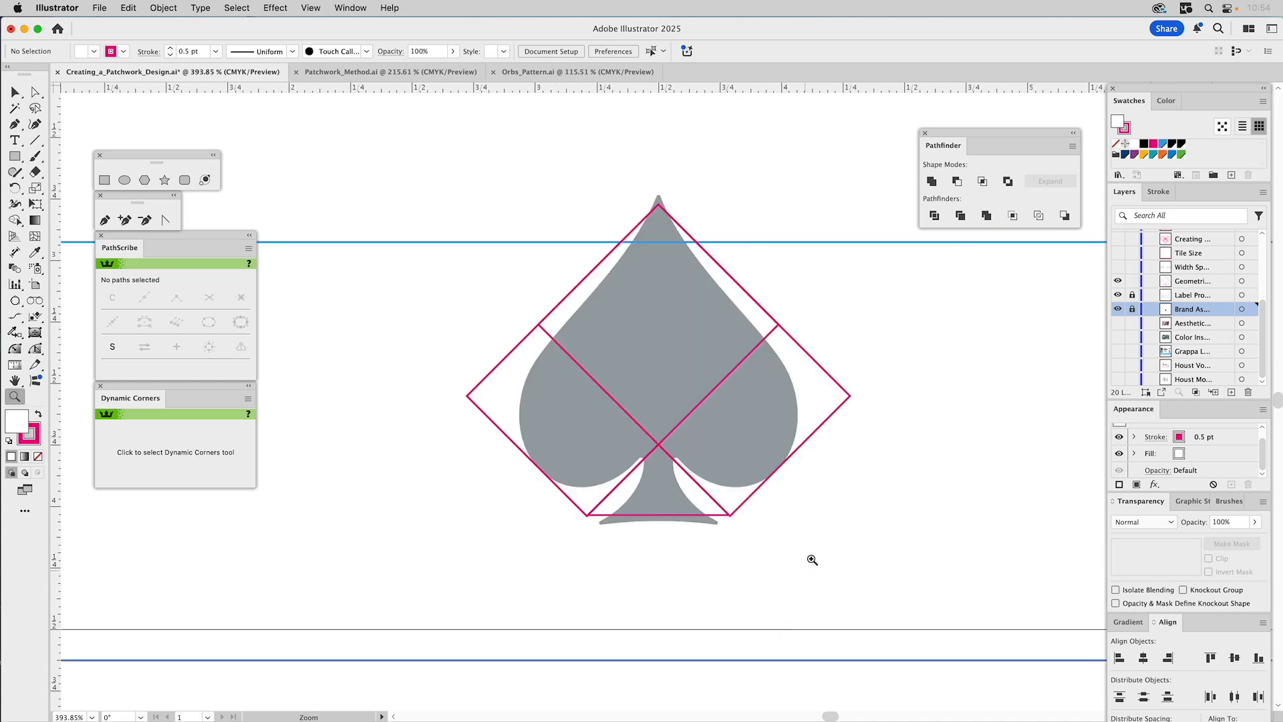
pyautogui.click(1117, 309)
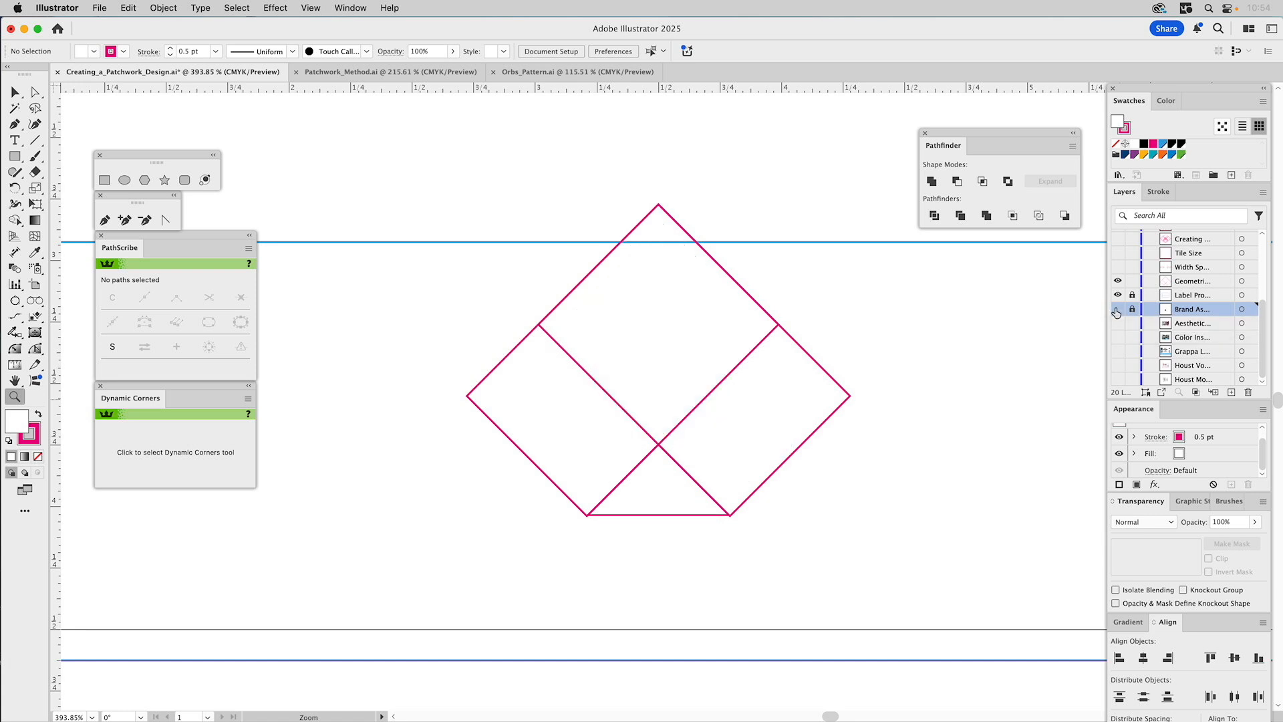
# Round the outer and lower corners of both overlapping rectangles to a radius of 0.3449 in.
pyautogui.press('a')
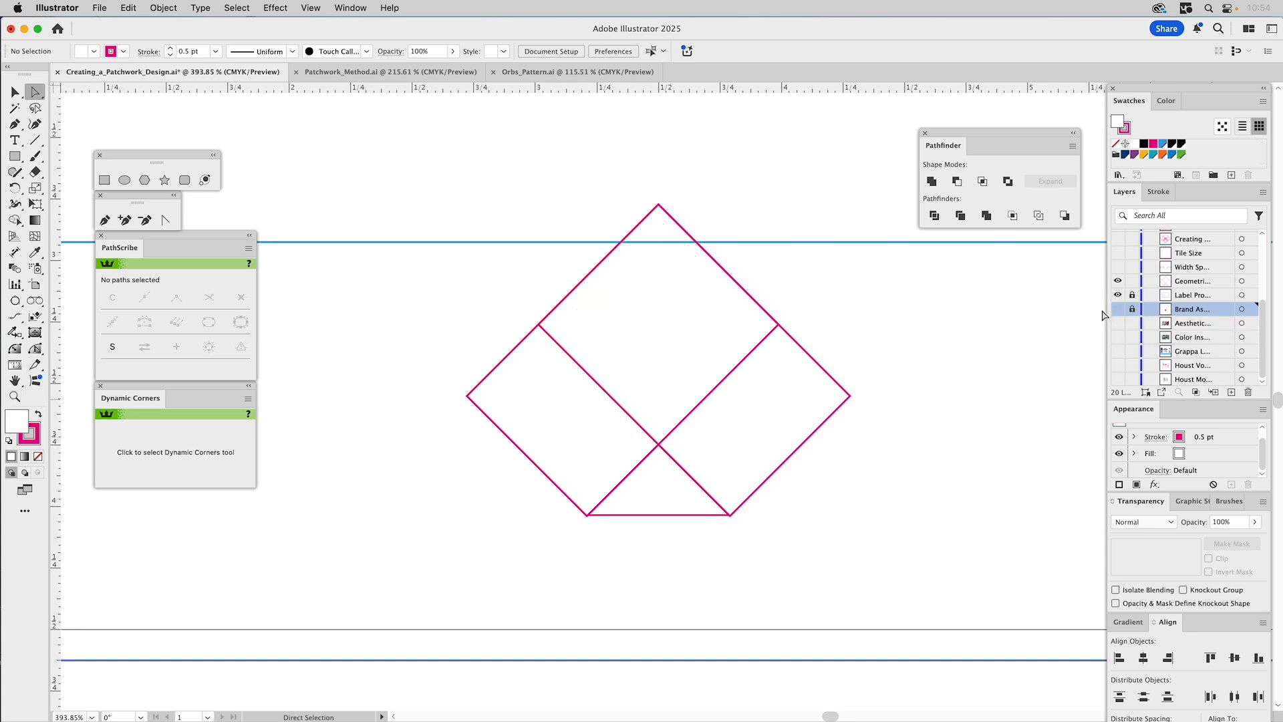
pyautogui.click(826, 374)
pyautogui.click(851, 397)
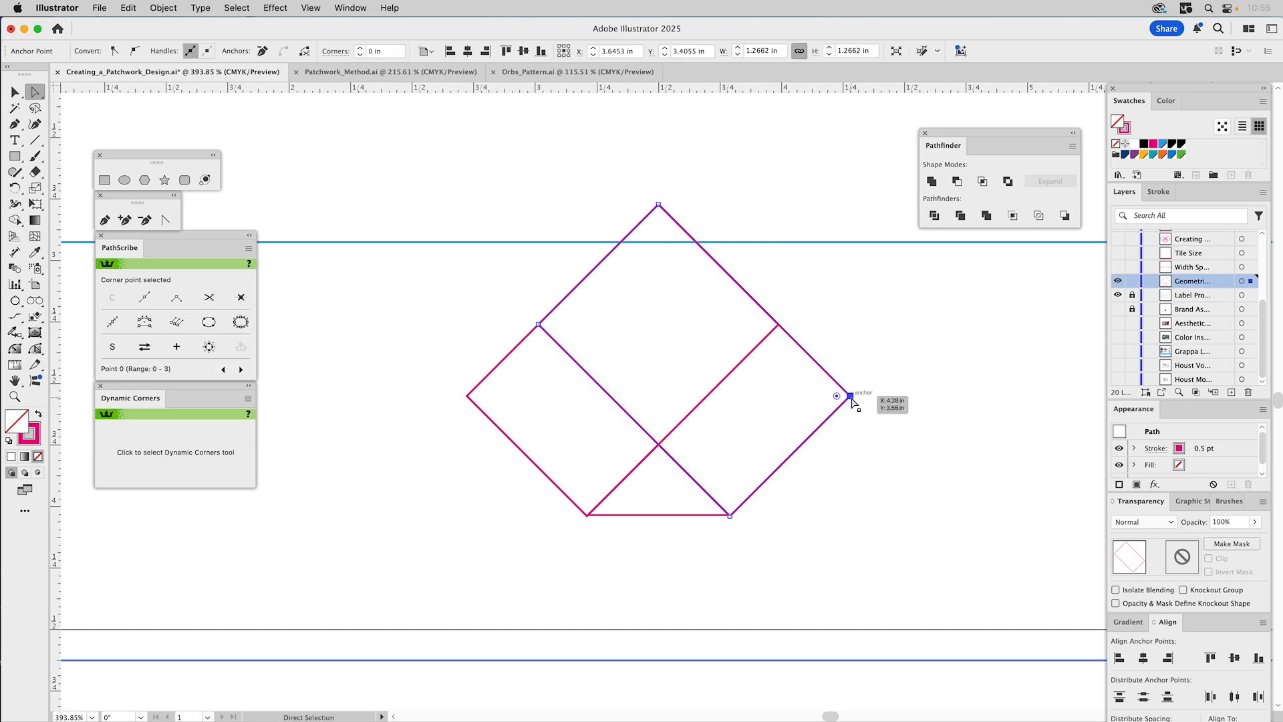
pyautogui.keyDown('shift'); pyautogui.click(730, 516); pyautogui.keyUp('shift')
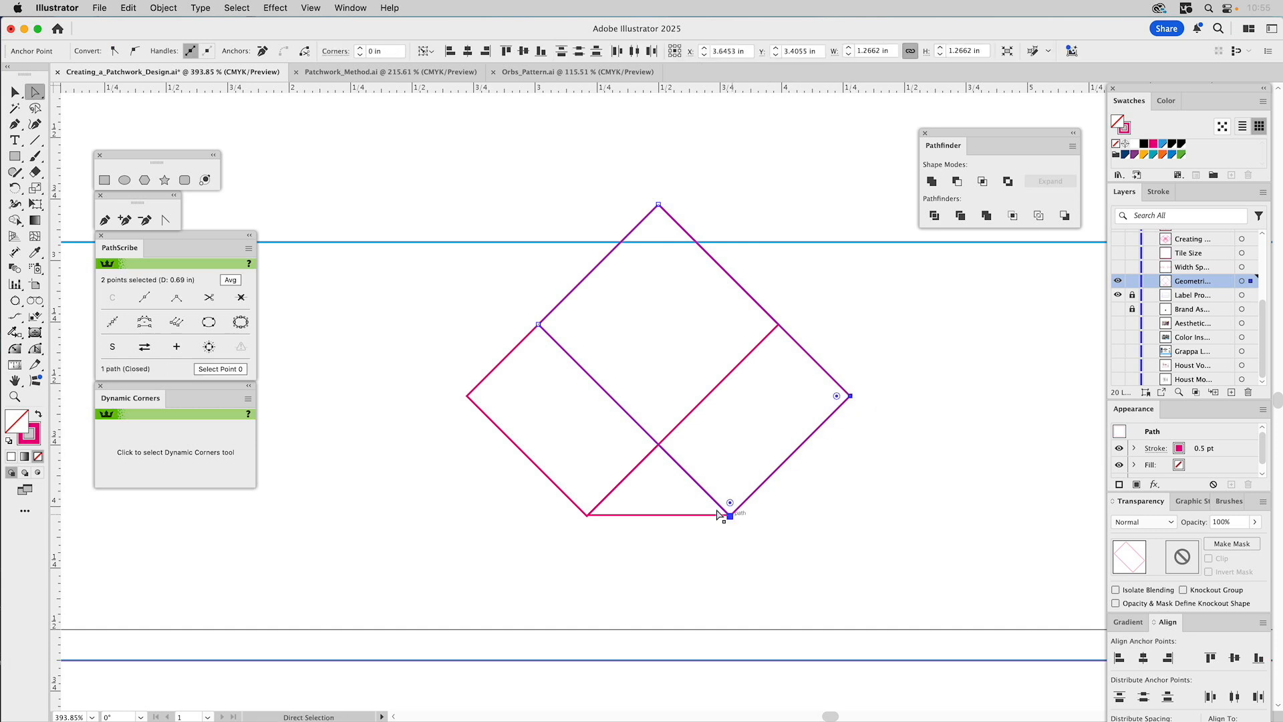
pyautogui.keyDown('shift'); pyautogui.click(467, 397); pyautogui.keyUp('shift')
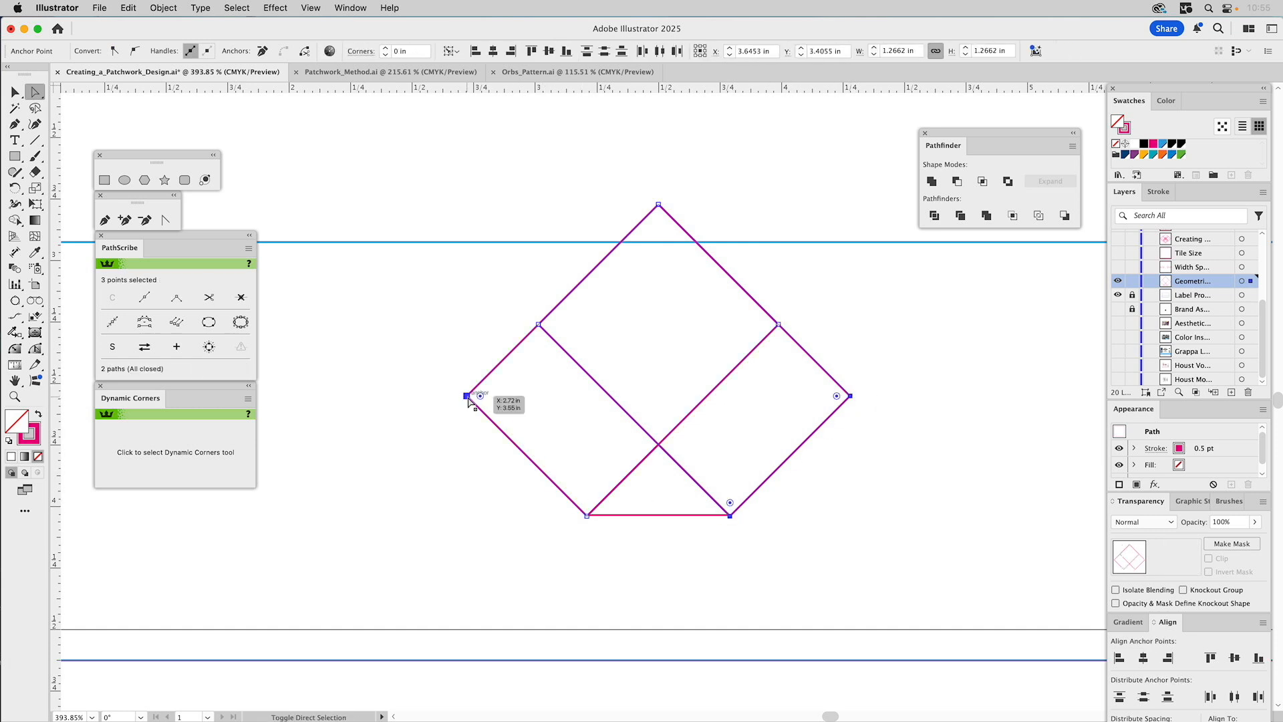
pyautogui.keyDown('shift'); pyautogui.click(587, 515); pyautogui.keyUp('shift')
pyautogui.moveTo(587, 503); pyautogui.dragTo(719, 209)
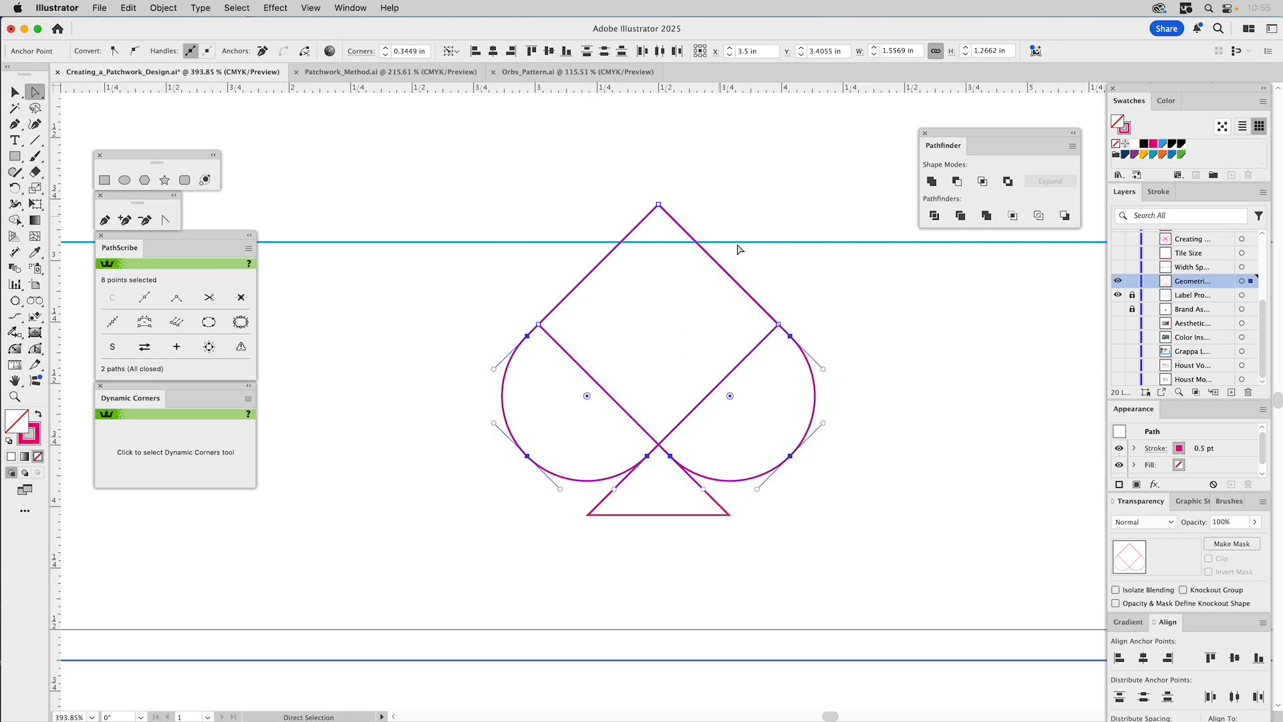
# Unite the two rounded rectangles into a single spade body, leaving the triangular stem separate.
pyautogui.press('v')
pyautogui.click(883, 401)
pyautogui.click(748, 353)
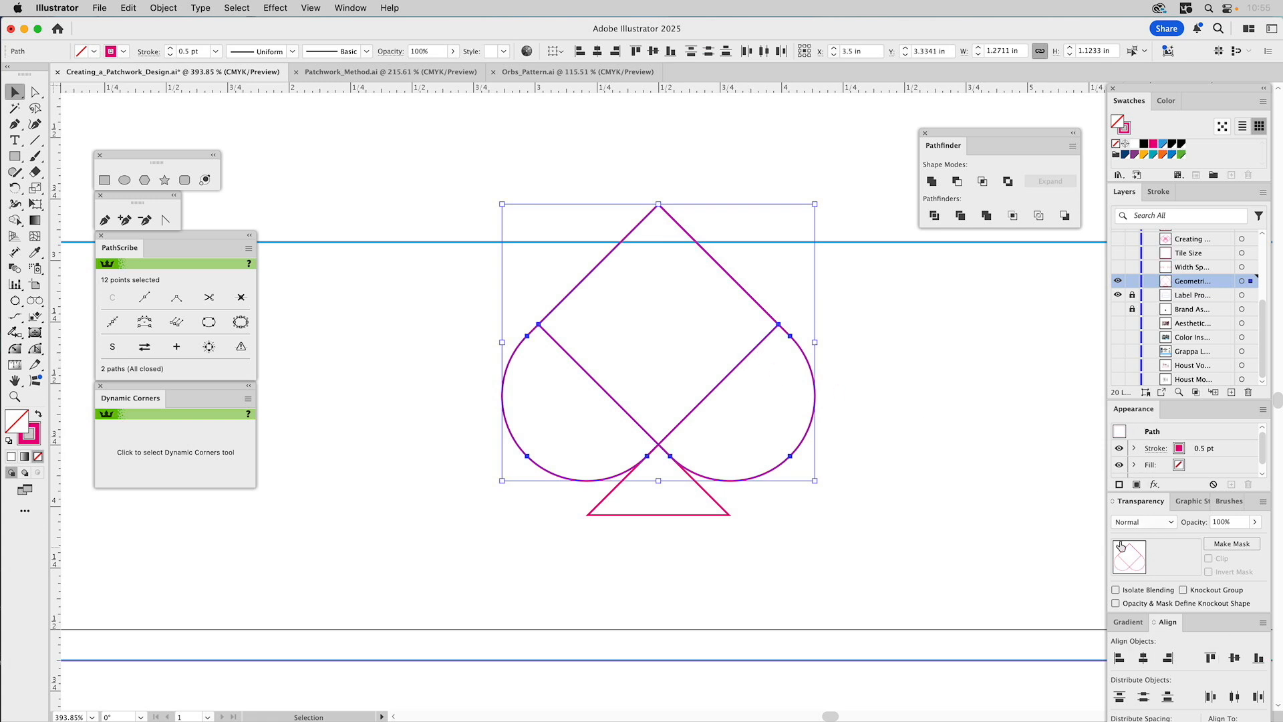
pyautogui.click(932, 181)
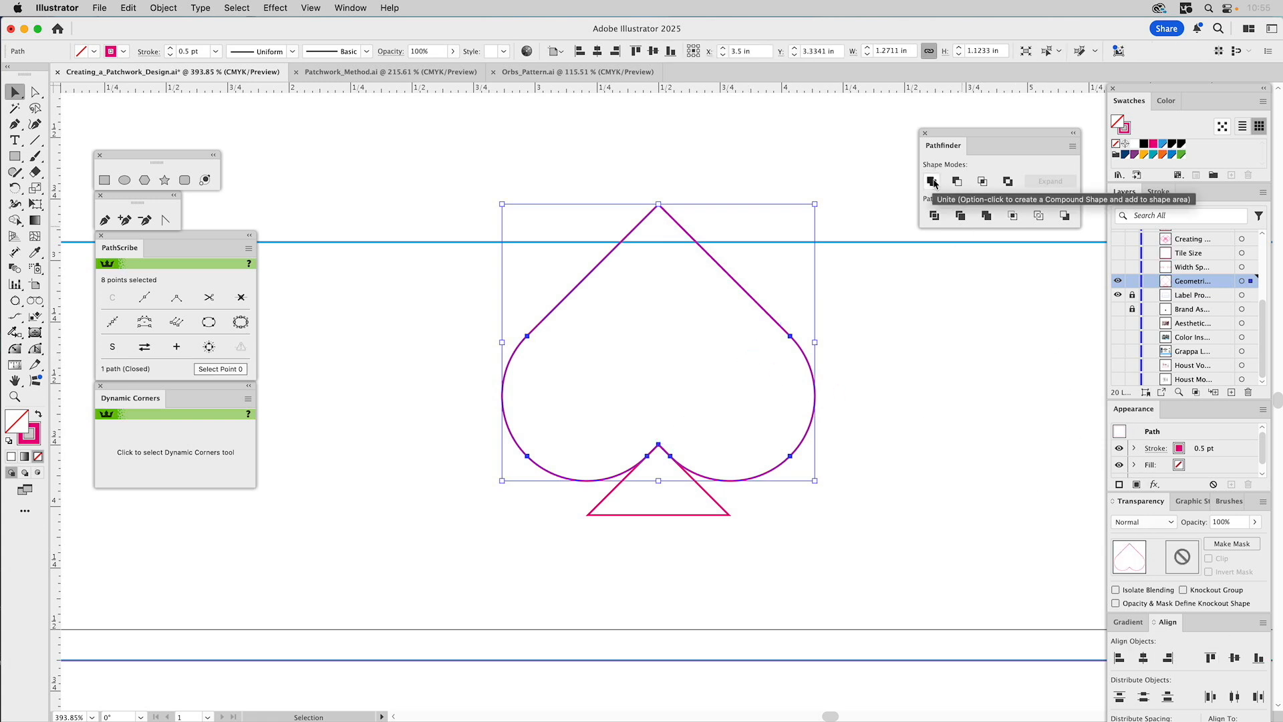
pyautogui.click(892, 391)
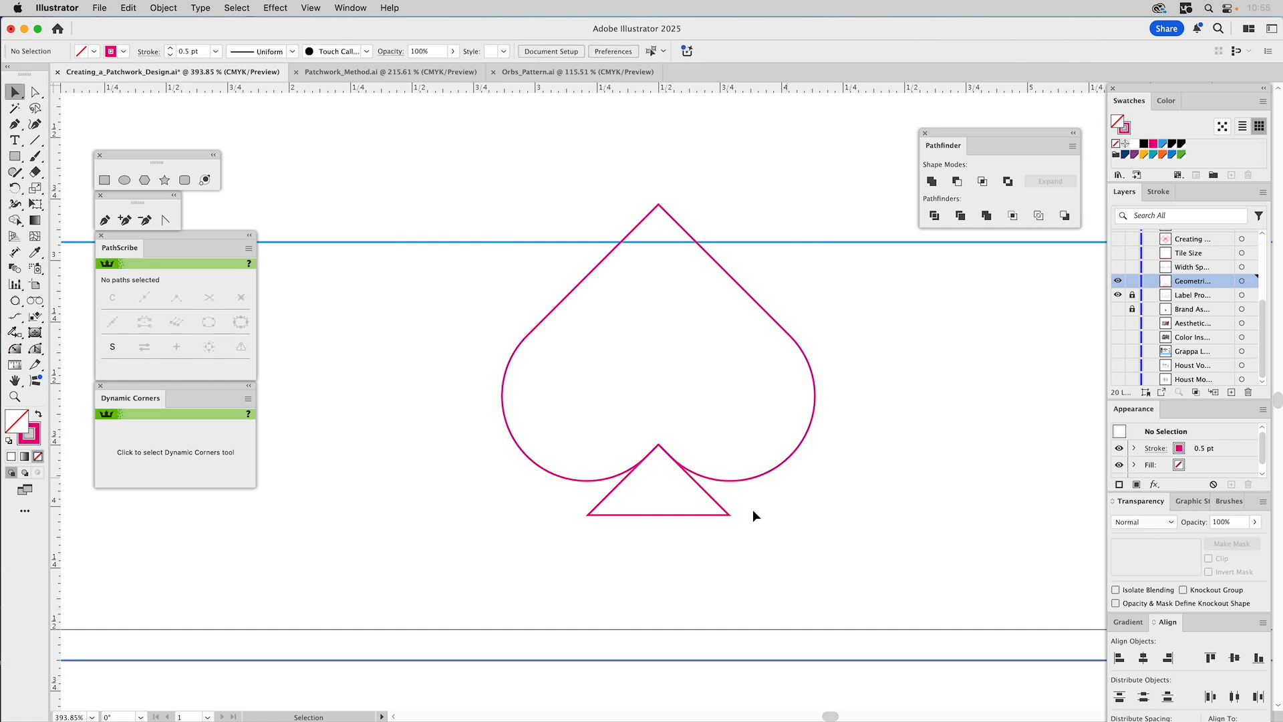
pyautogui.click(700, 492)
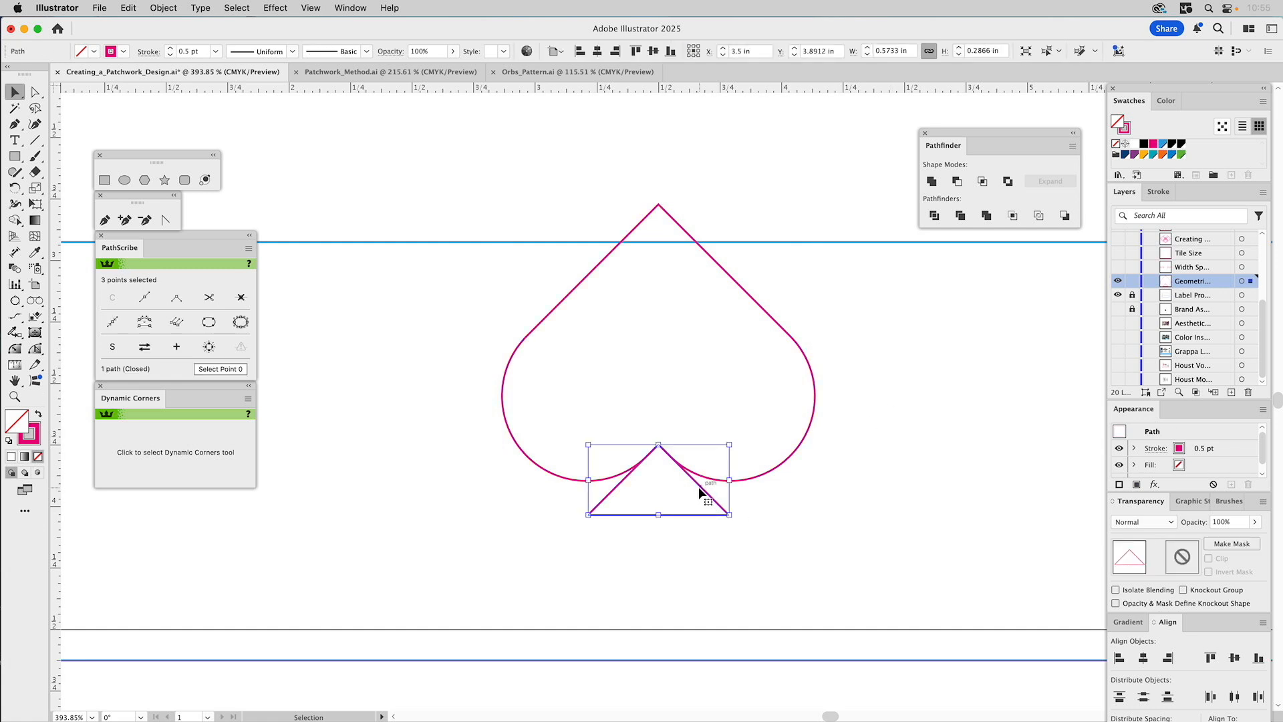
pyautogui.click(865, 459)
pyautogui.click(14, 396)
pyautogui.keyDown('alt'); pyautogui.click(653, 389); pyautogui.keyUp('alt')
pyautogui.keyDown('alt'); pyautogui.click(654, 389); pyautogui.keyUp('alt')
pyautogui.keyDown('alt'); pyautogui.click(678, 389); pyautogui.keyUp('alt')
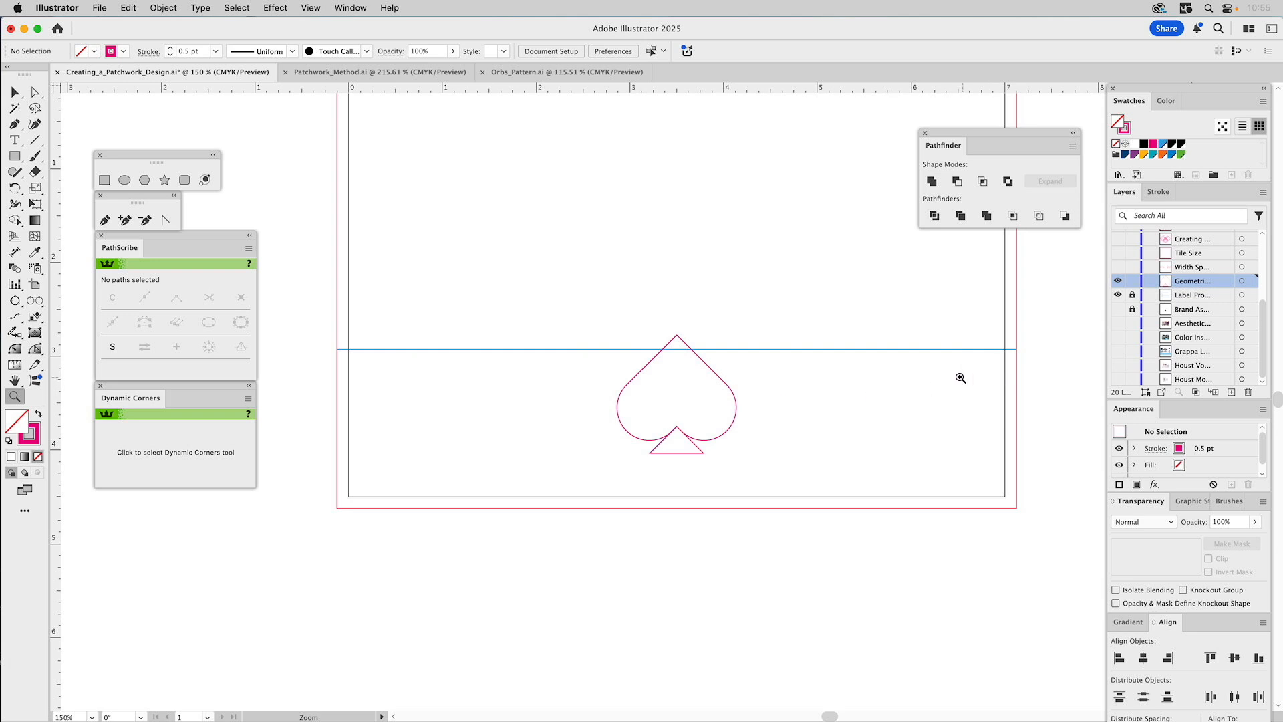
# Show the width spacing layer with the row of spades, and the Tile Size layer with its frame.
pyautogui.click(1117, 267)
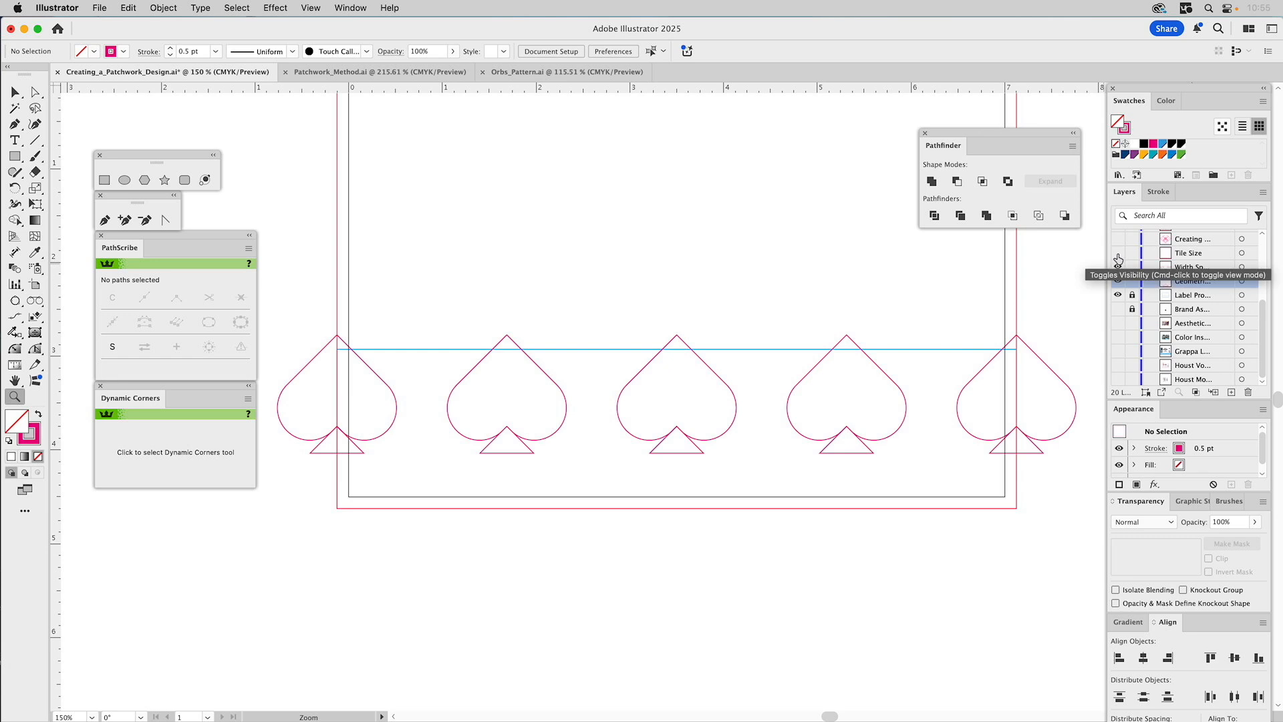
pyautogui.click(1118, 253)
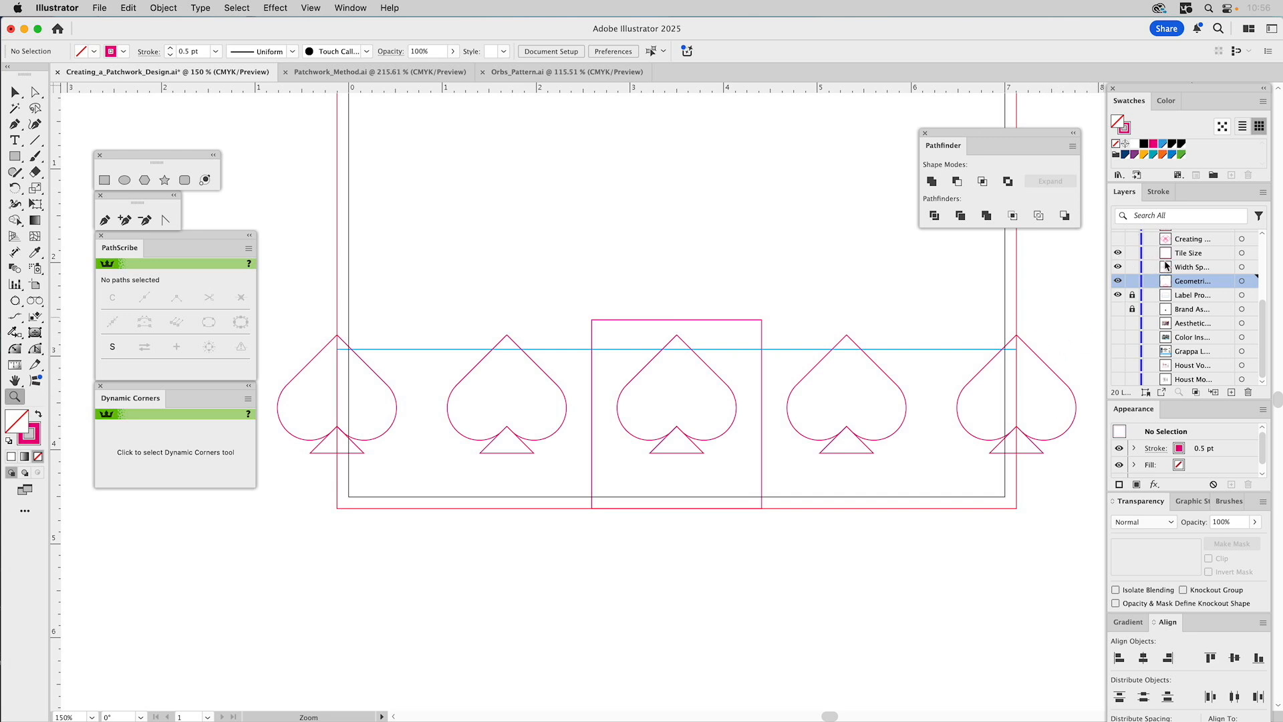
# Hide the geometric shapes, width spacing and tile size layers, then show the overlapping diamond construction layer and make it active.
pyautogui.scroll(2, 1148, 262)
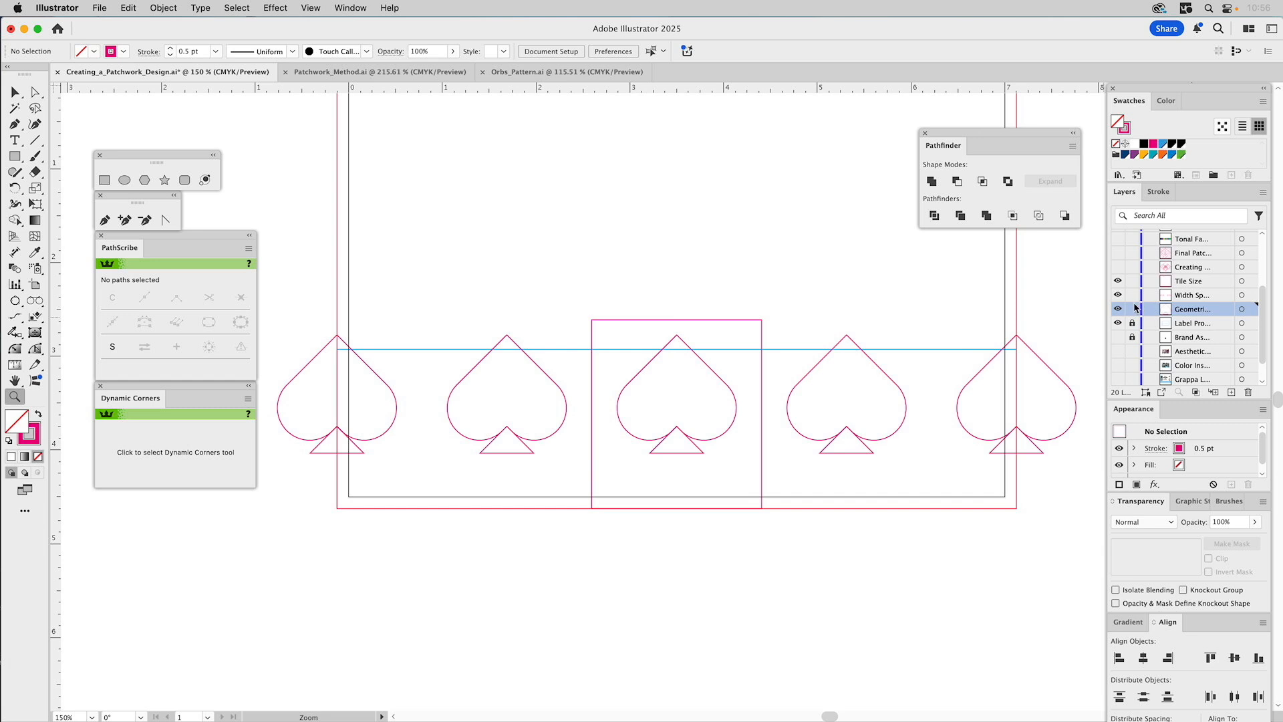
pyautogui.click(1118, 311)
pyautogui.click(1119, 280)
pyautogui.click(1117, 267)
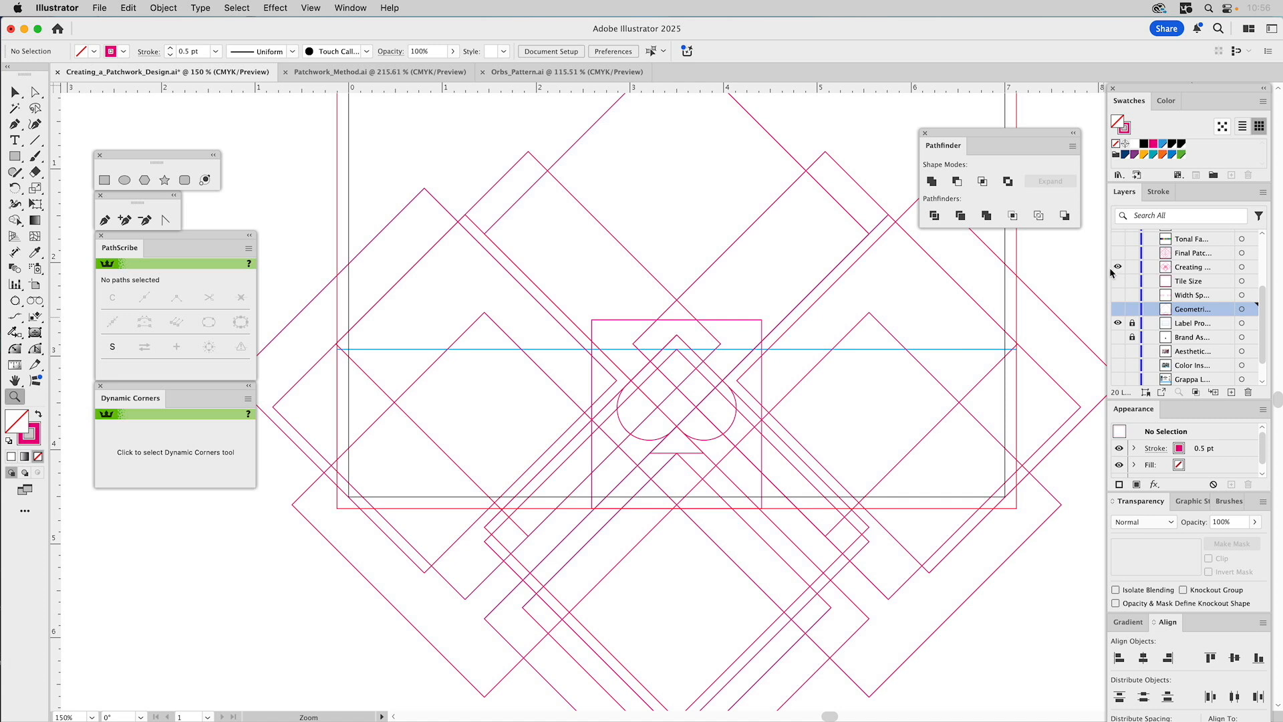
pyautogui.click(1188, 267)
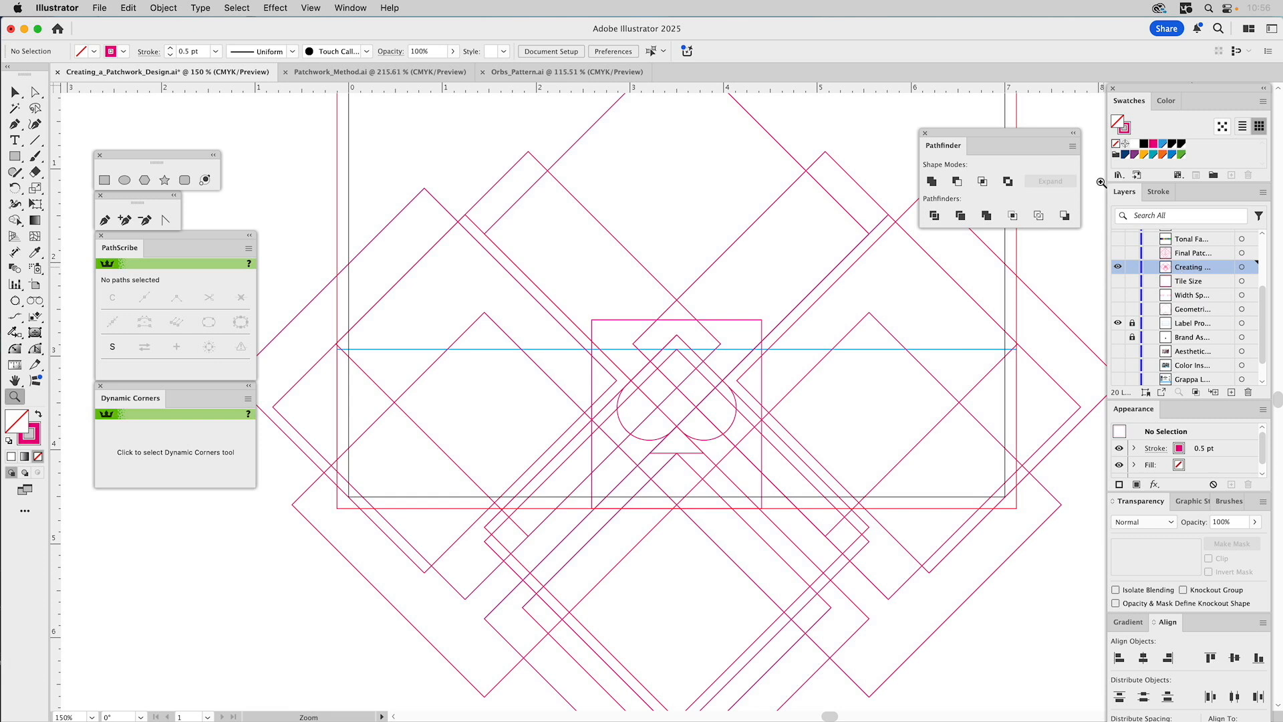
pyautogui.click(105, 181)
pyautogui.moveTo(629, 173); pyautogui.dragTo(794, 323)
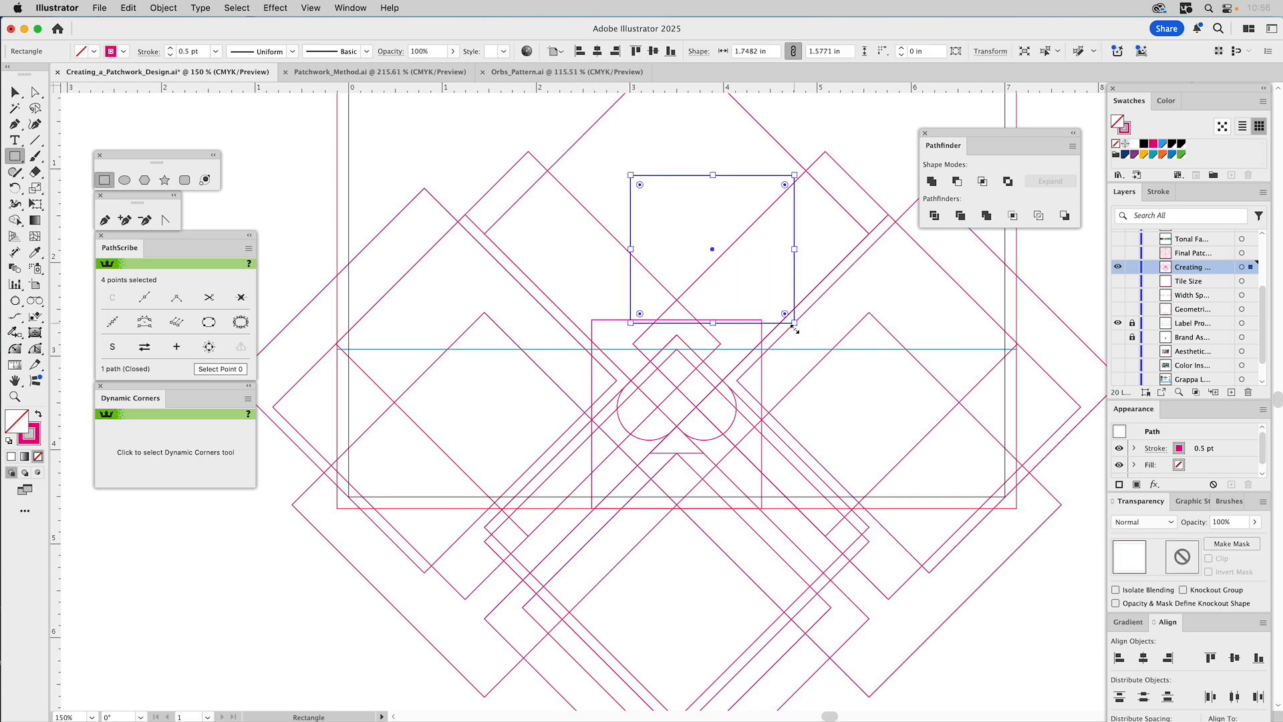
pyautogui.press('Delete')
pyautogui.moveTo(643, 184); pyautogui.dragTo(782, 322)
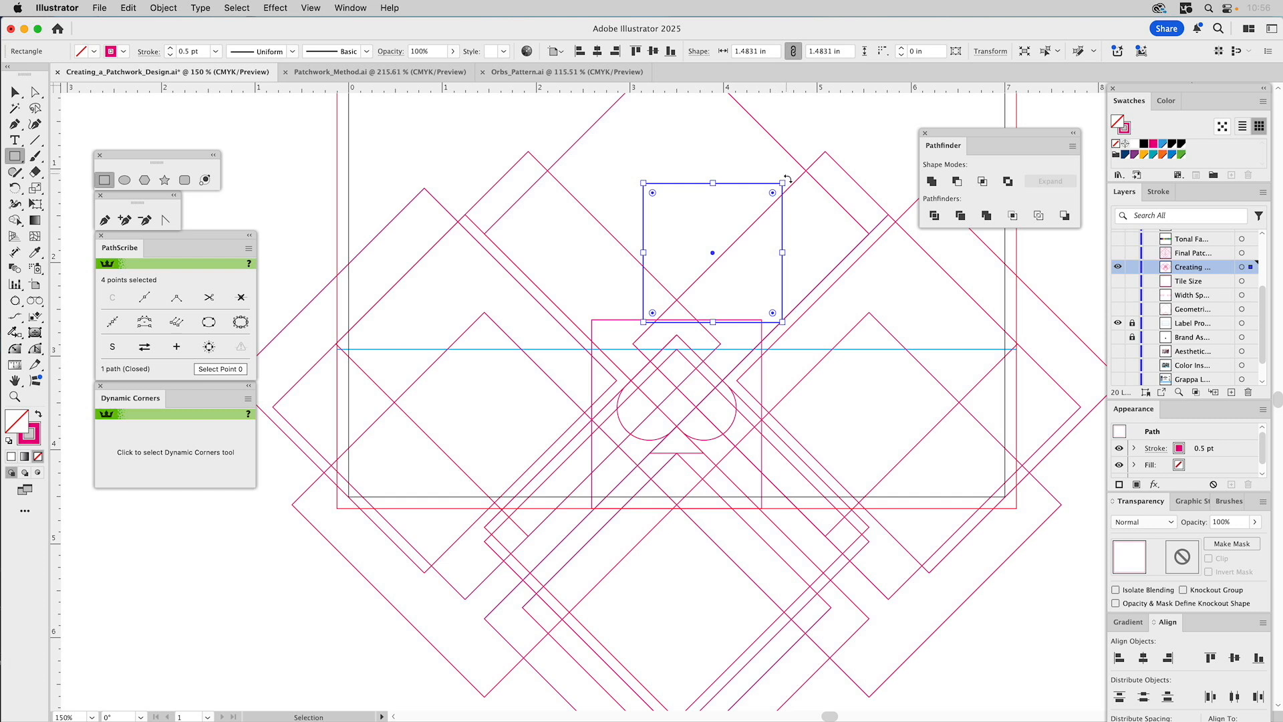
pyautogui.moveTo(805, 186); pyautogui.dragTo(822, 265)
pyautogui.press('Delete')
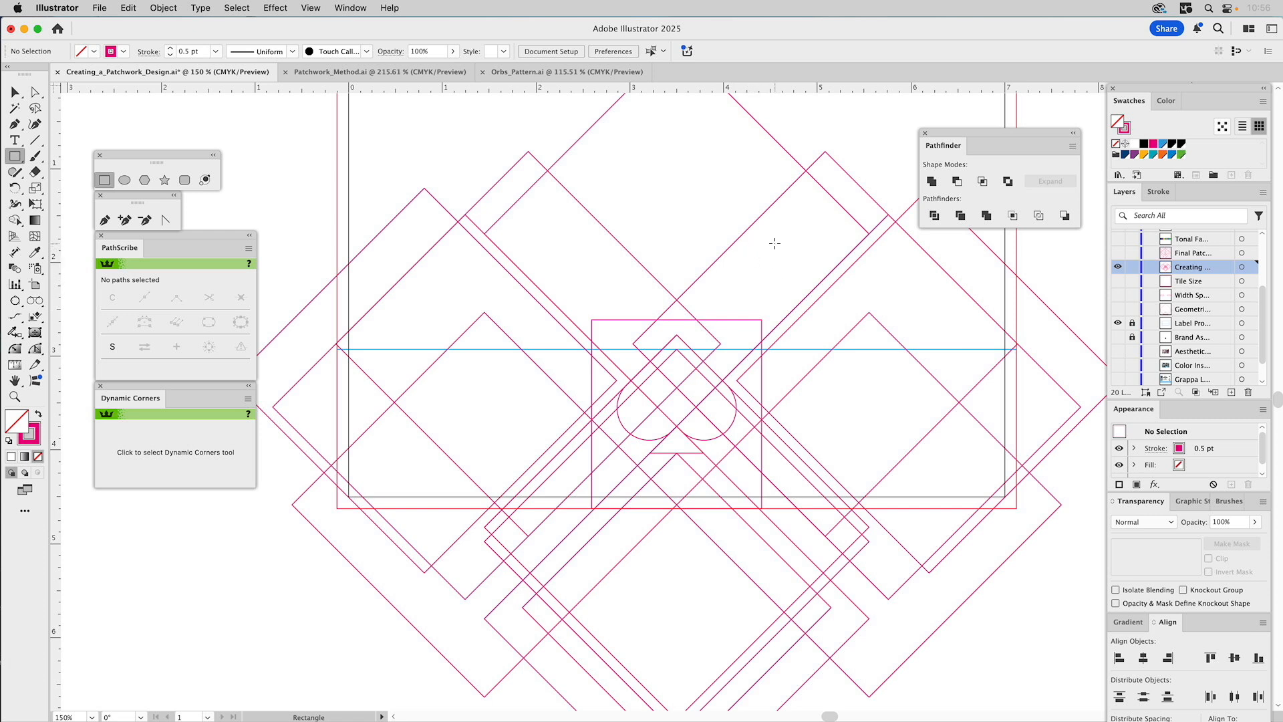
# Fill all the overlapping construction shapes with white and divide them into separate pieces where they cross.
pyautogui.press('super+a')
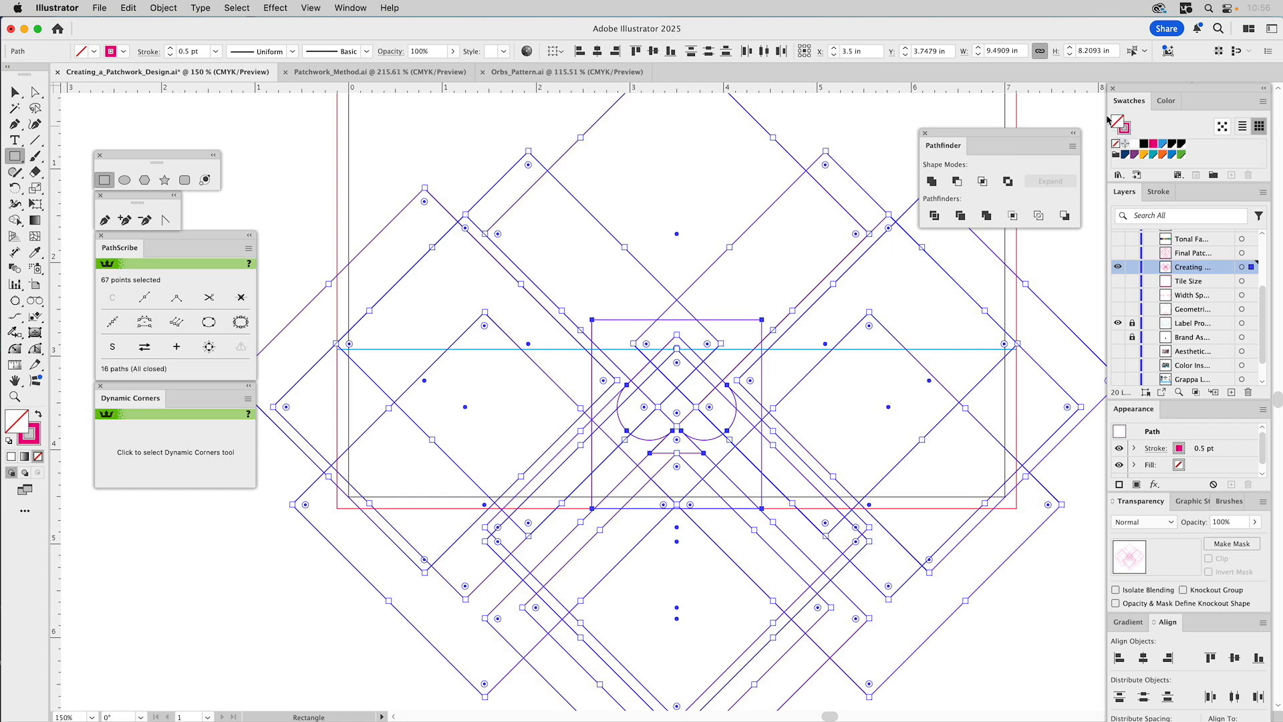
pyautogui.click(1134, 144)
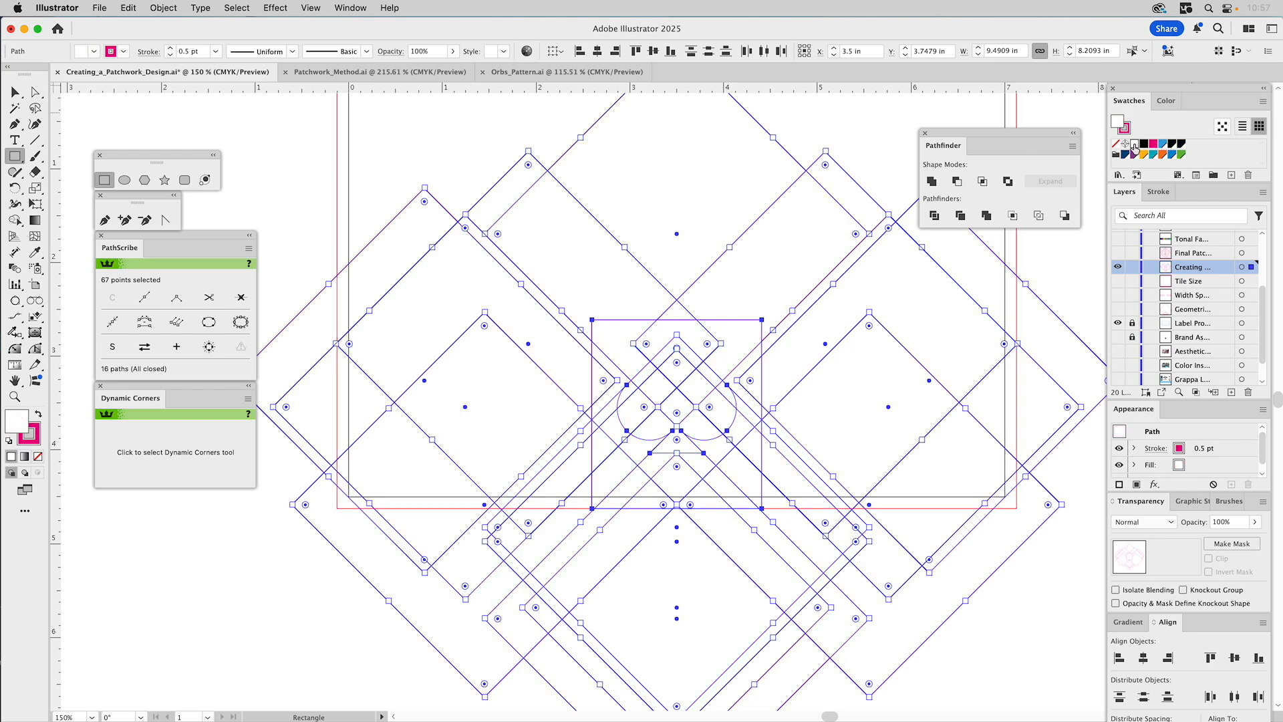
pyautogui.click(933, 216)
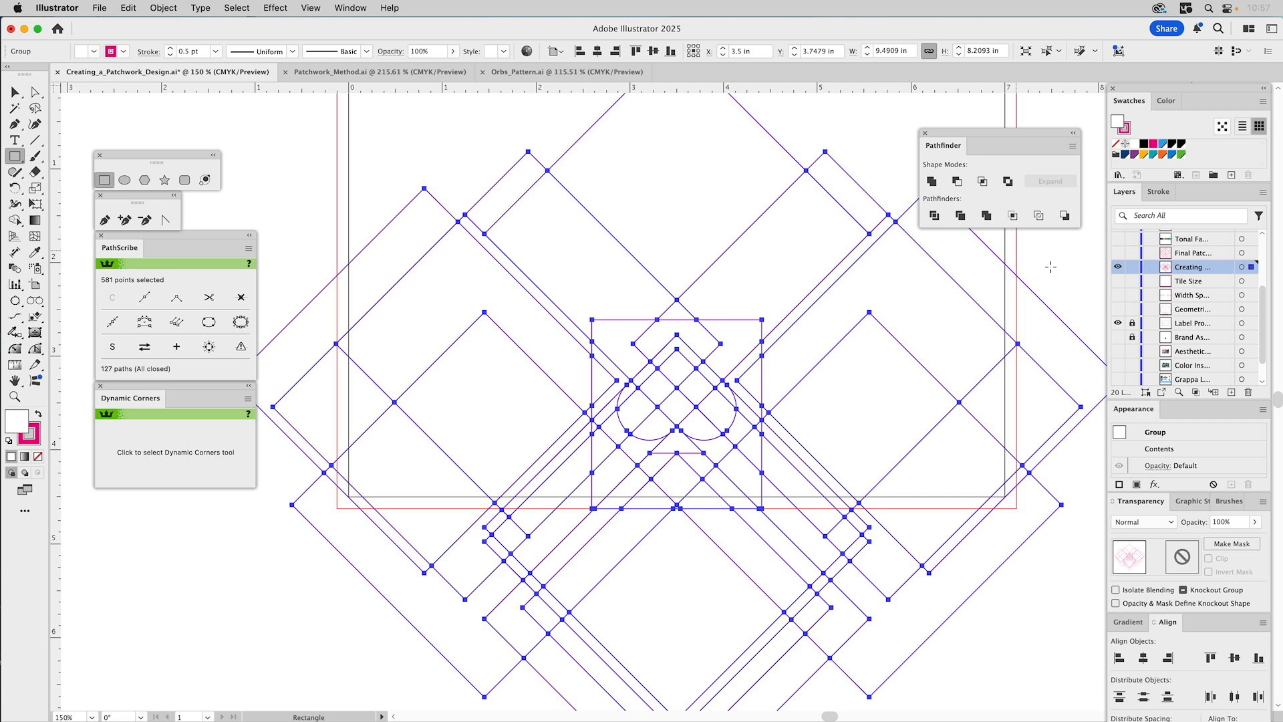
pyautogui.press('super+shift+a')
# Delete all the divided pieces outside the central tile frame, leaving only the pieces within the tile.
pyautogui.press('a')
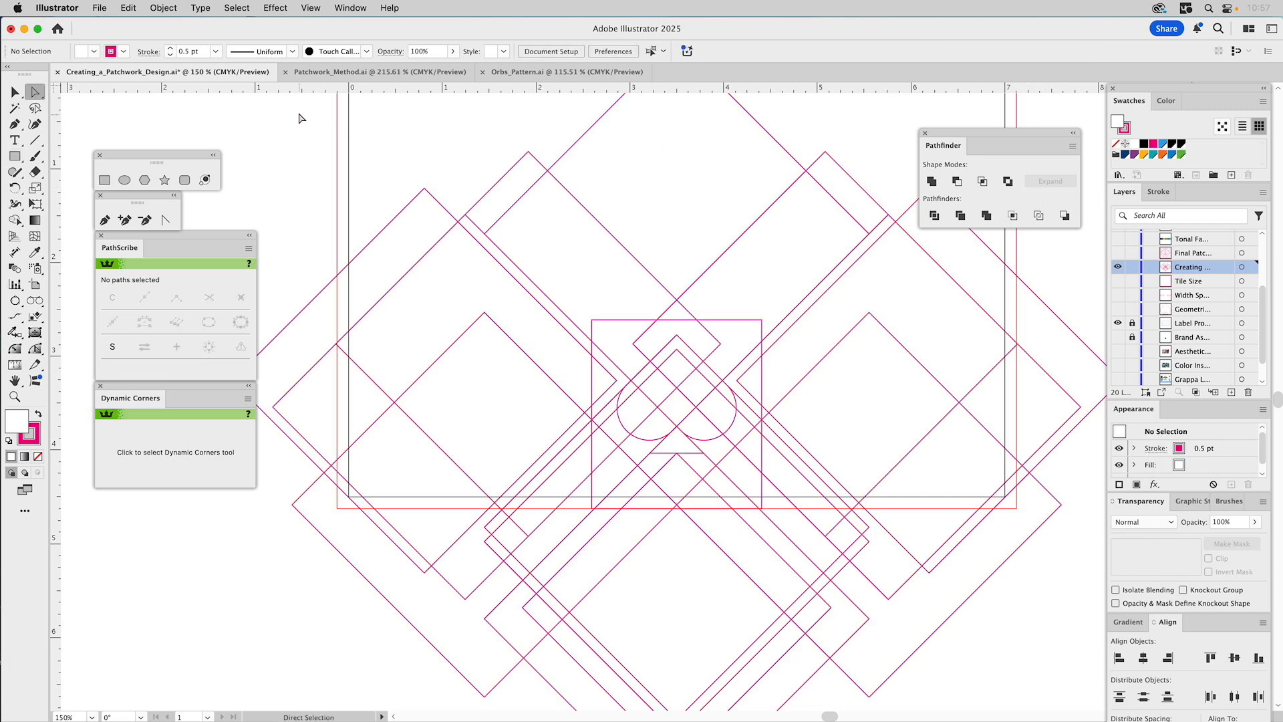
pyautogui.moveTo(299, 114); pyautogui.dragTo(1043, 315)
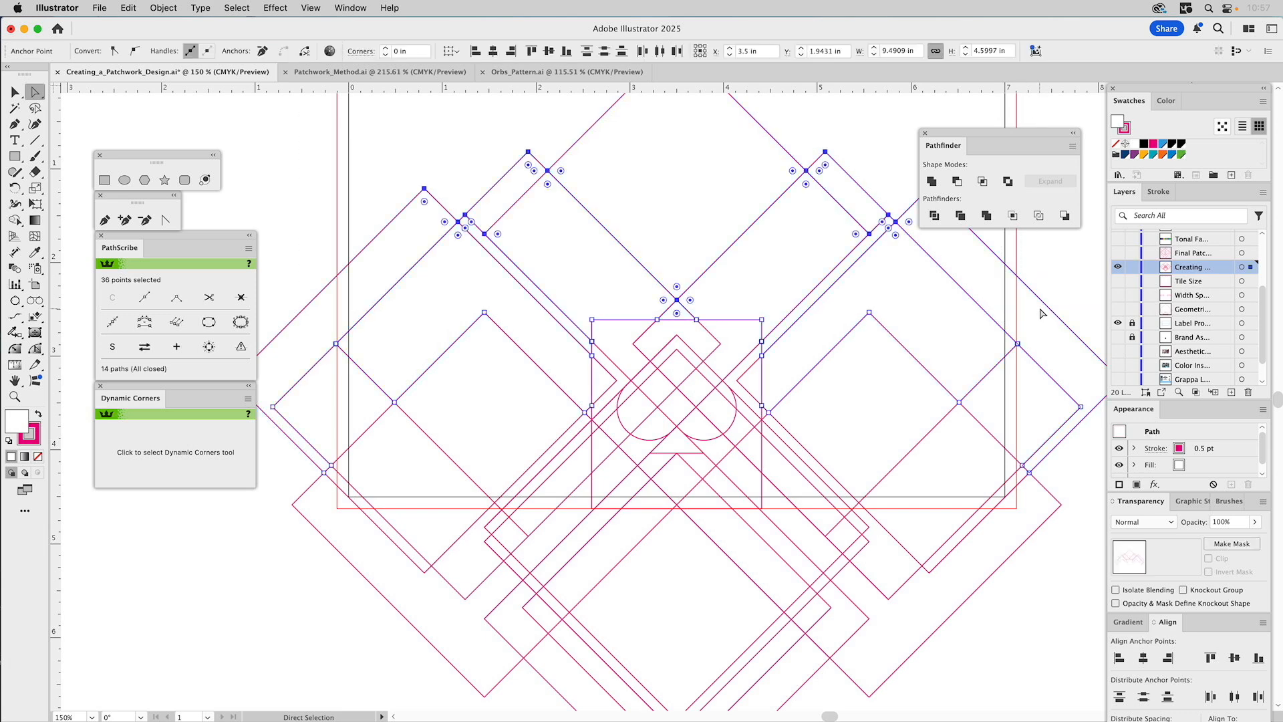
pyautogui.press('Delete')
pyautogui.click(1038, 315)
pyautogui.moveTo(274, 292); pyautogui.dragTo(587, 648)
pyautogui.press('Delete')
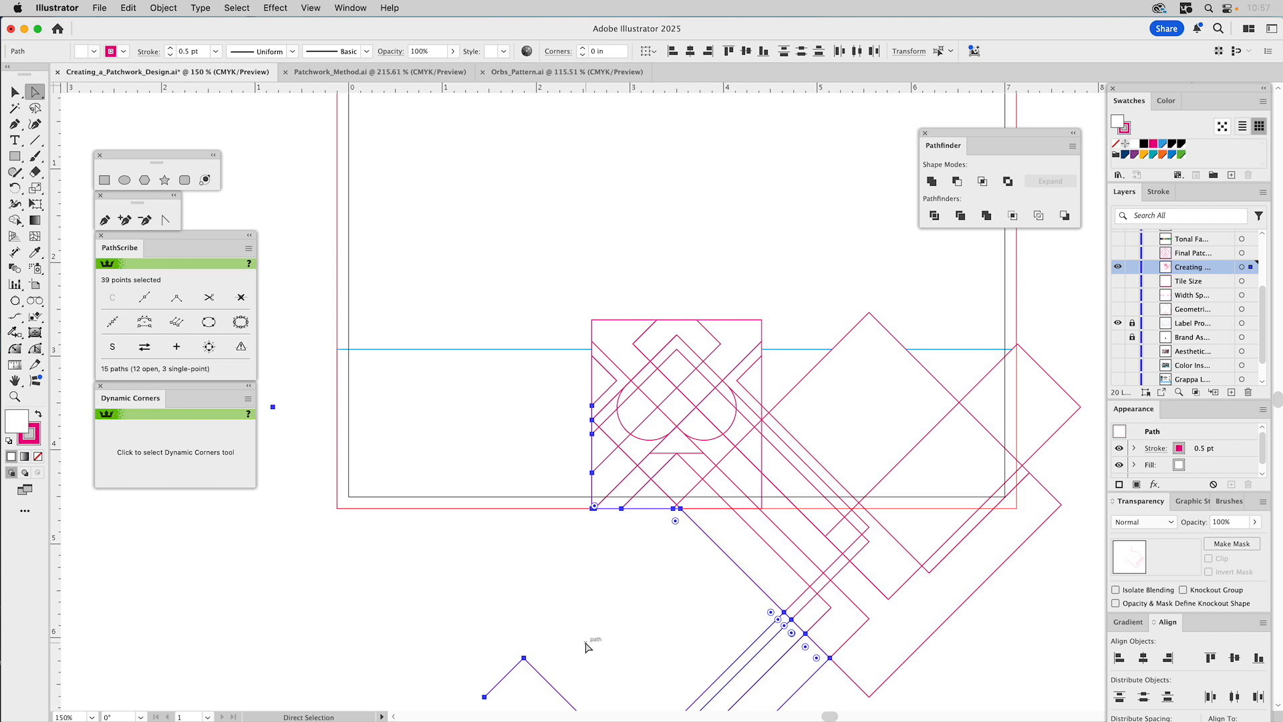
pyautogui.click(669, 589)
pyautogui.moveTo(607, 671); pyautogui.dragTo(1058, 524)
pyautogui.press('Delete')
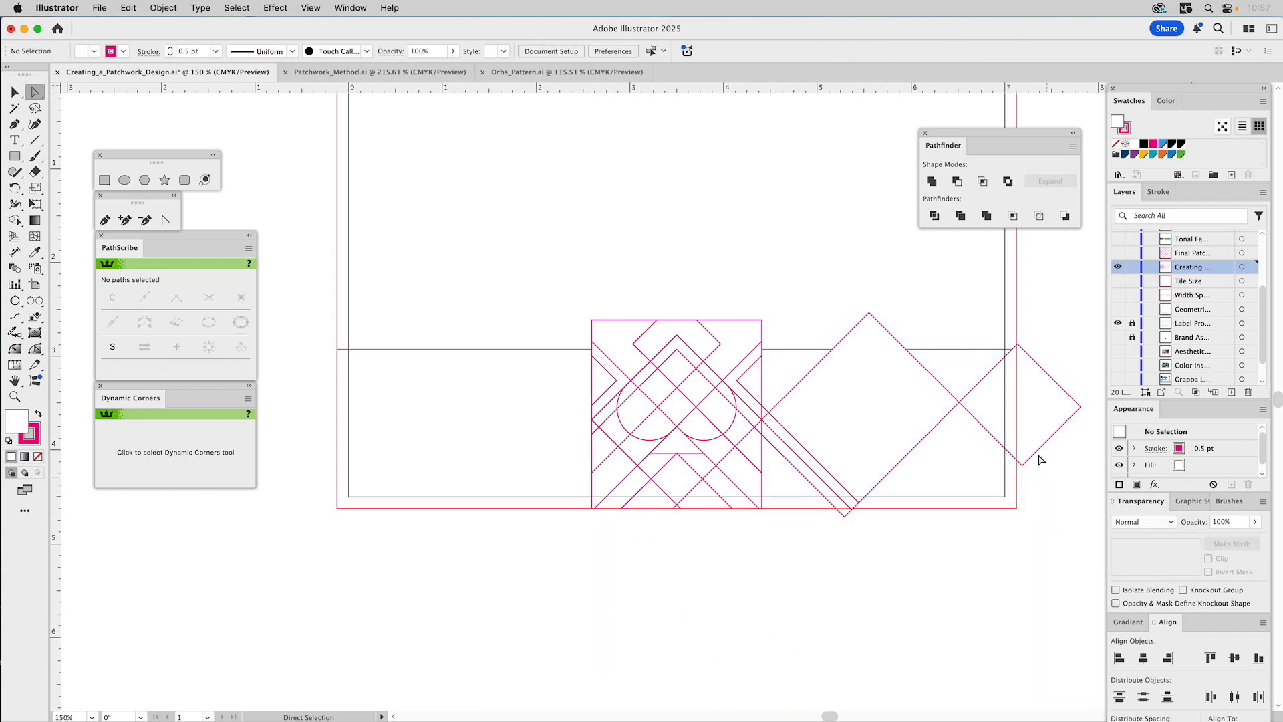
pyautogui.moveTo(1058, 320); pyautogui.dragTo(767, 507)
pyautogui.press('Delete')
pyautogui.press('Delete')
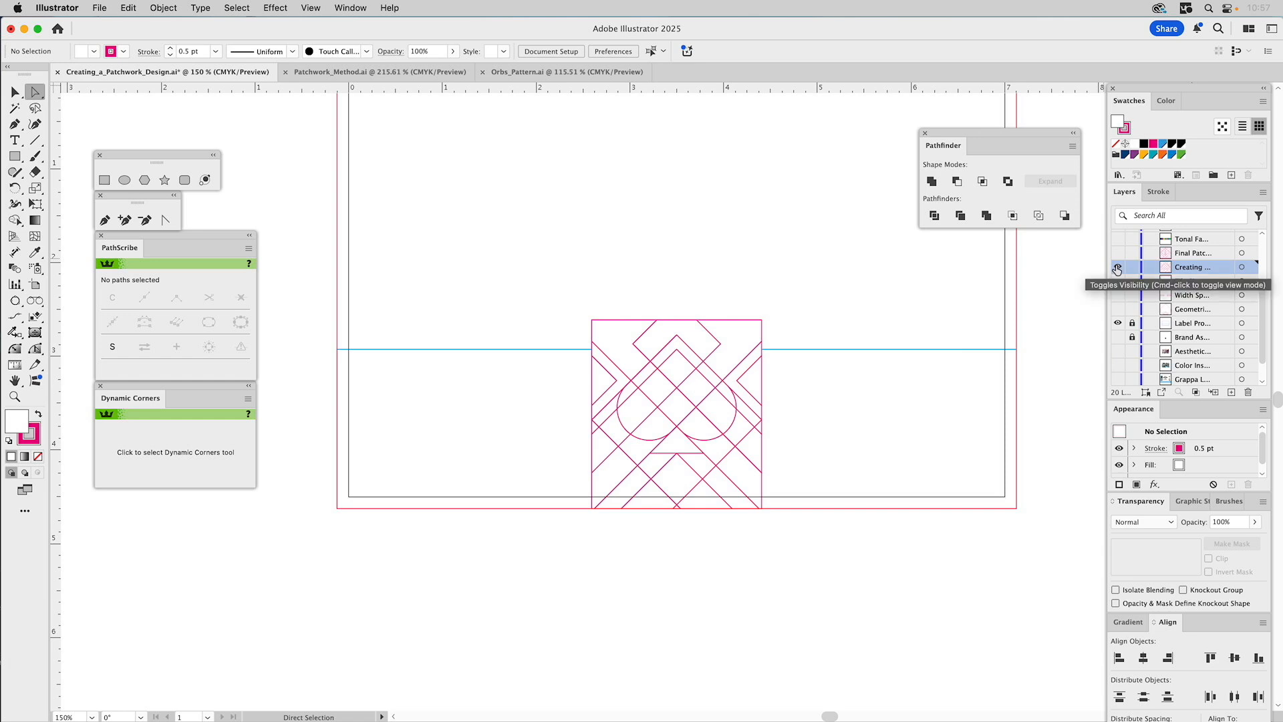
# Enlarge the view of the tile and activate the Rectangle tool.
pyautogui.press('z')
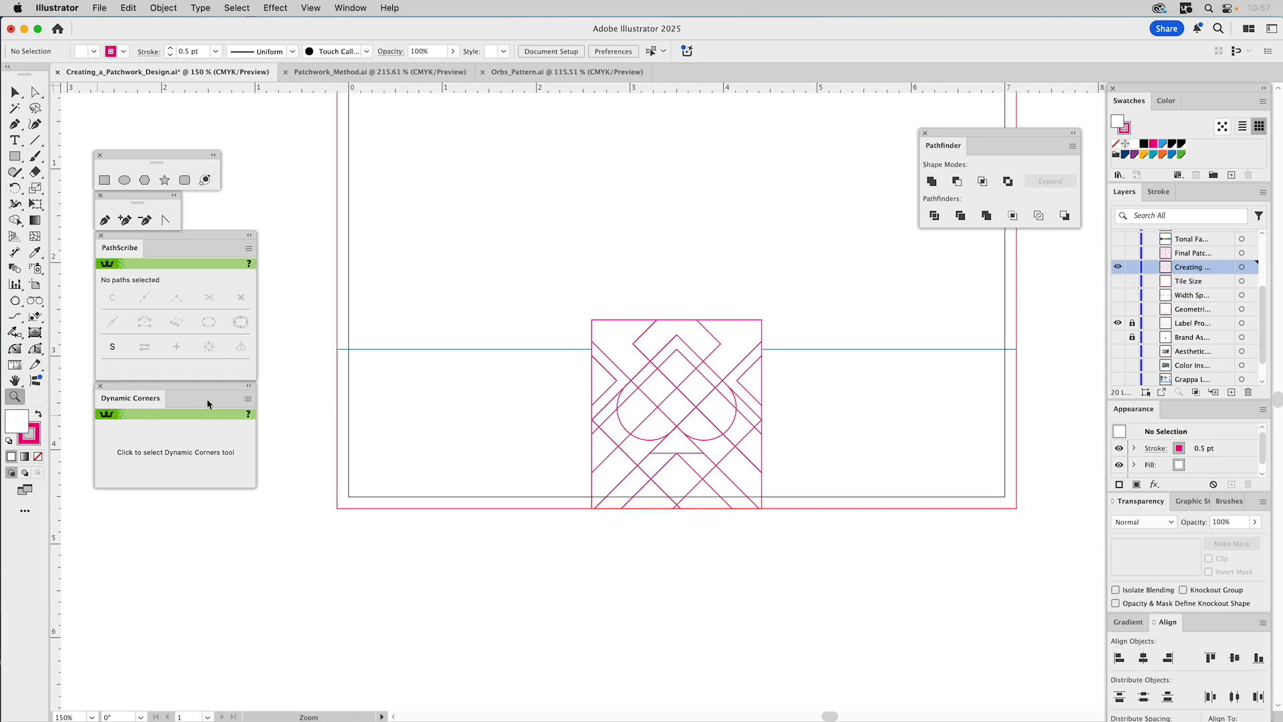
pyautogui.moveTo(534, 254); pyautogui.dragTo(839, 601)
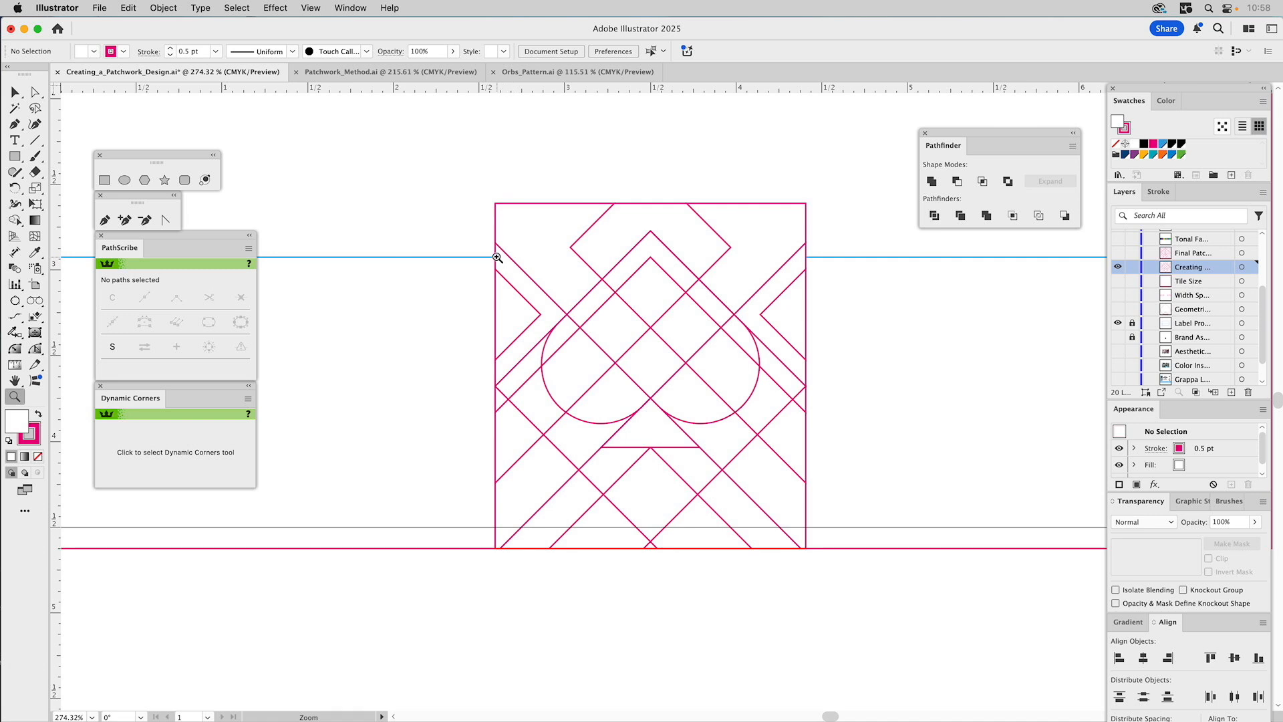
pyautogui.click(105, 181)
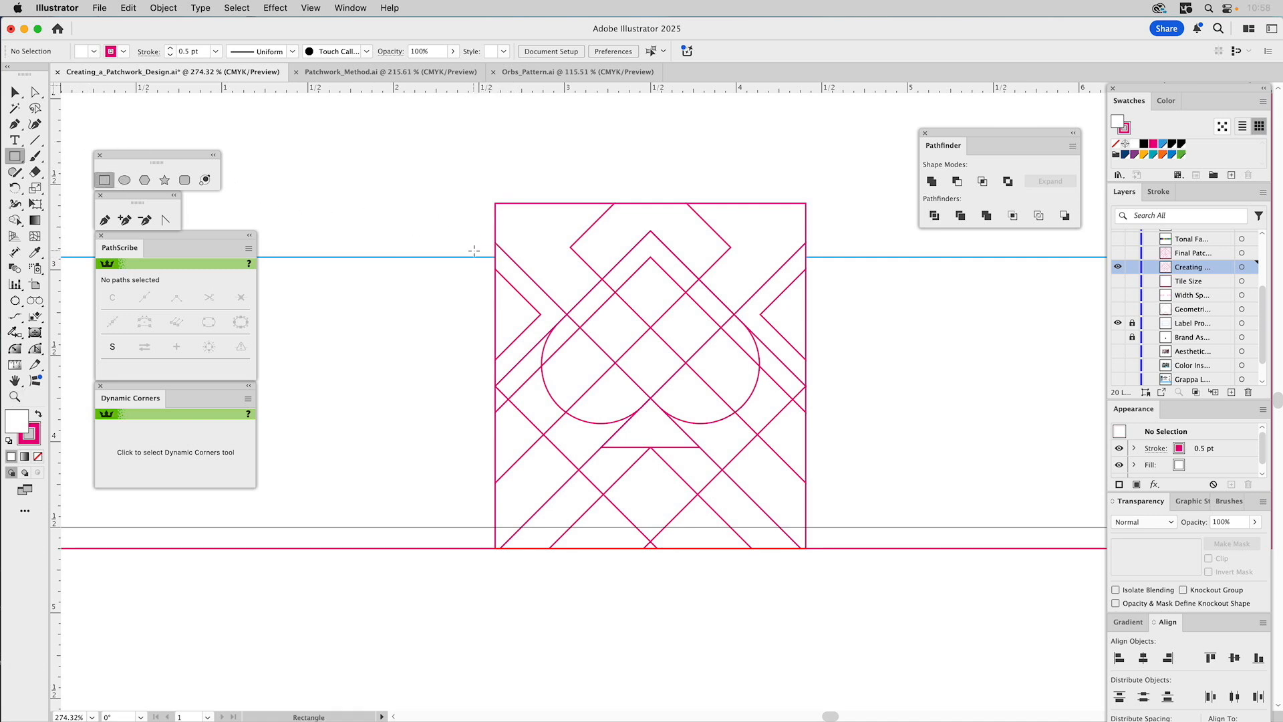
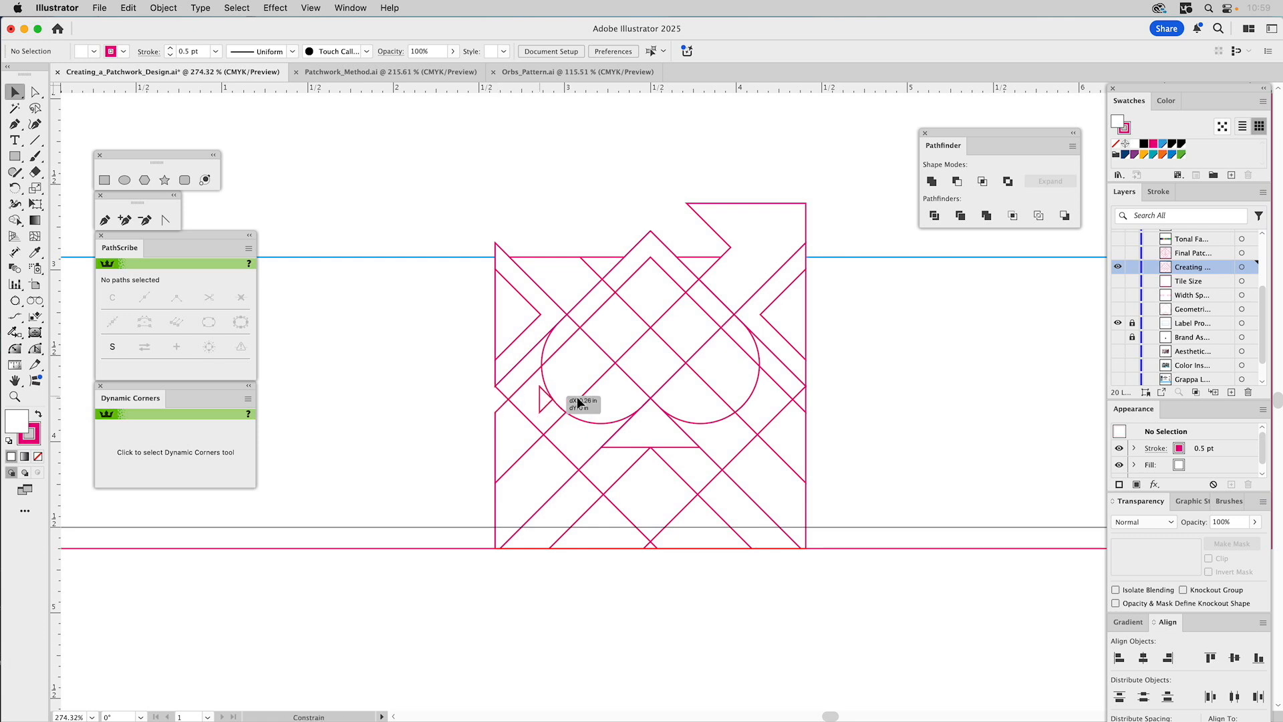
# Move the small triangle from the tile's left edge to its right edge and unite it with the adjoining triangle into a diamond.
pyautogui.click(833, 364)
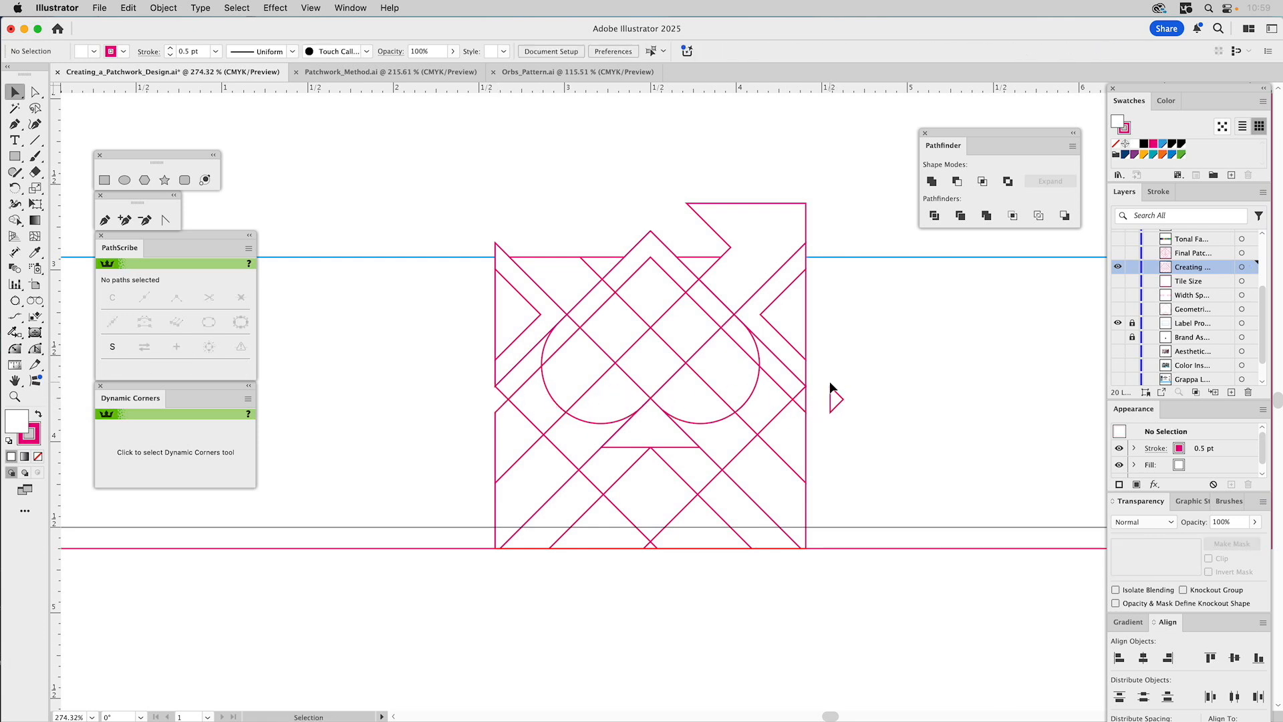
pyautogui.keyDown('shift'); pyautogui.click(804, 404); pyautogui.keyUp('shift')
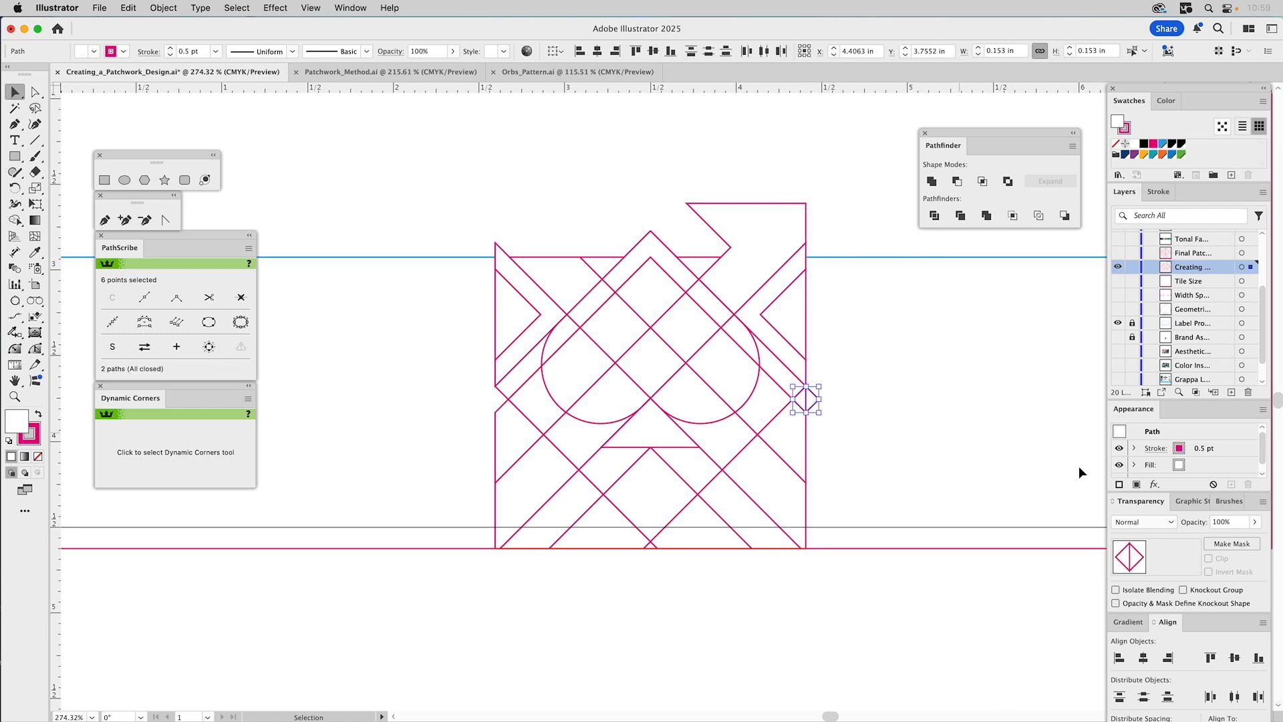
pyautogui.click(932, 181)
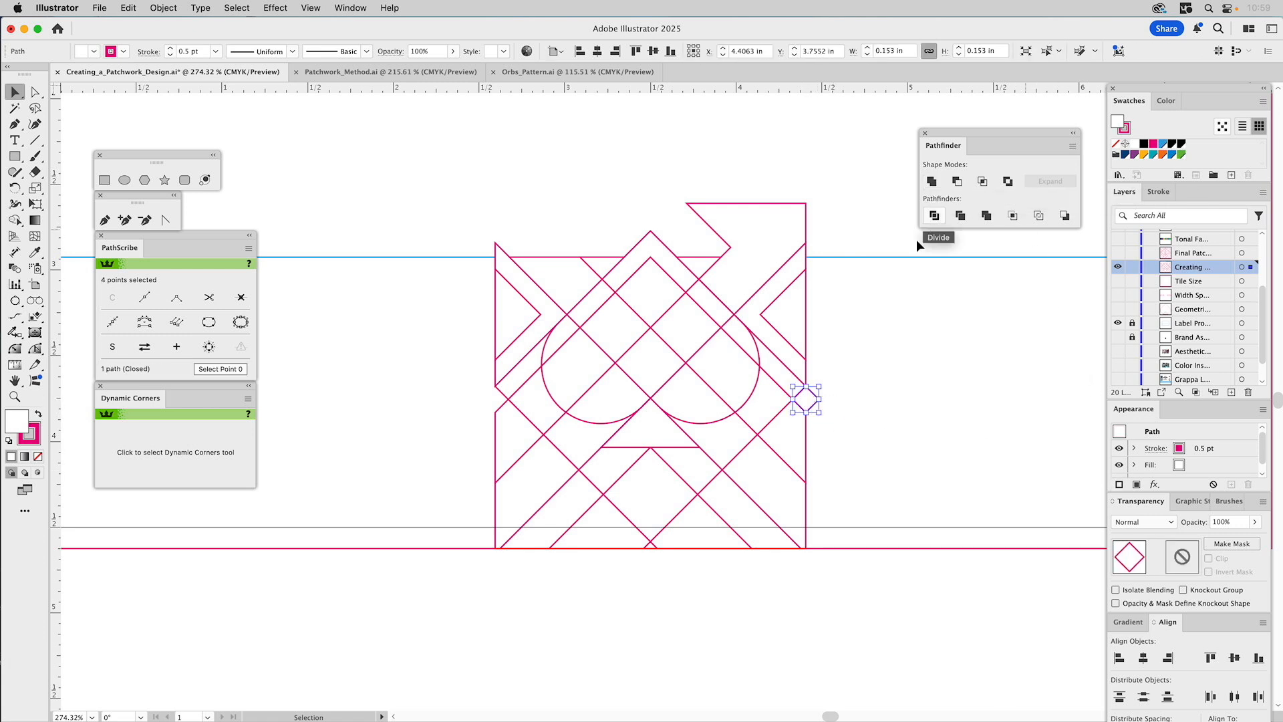
pyautogui.click(868, 341)
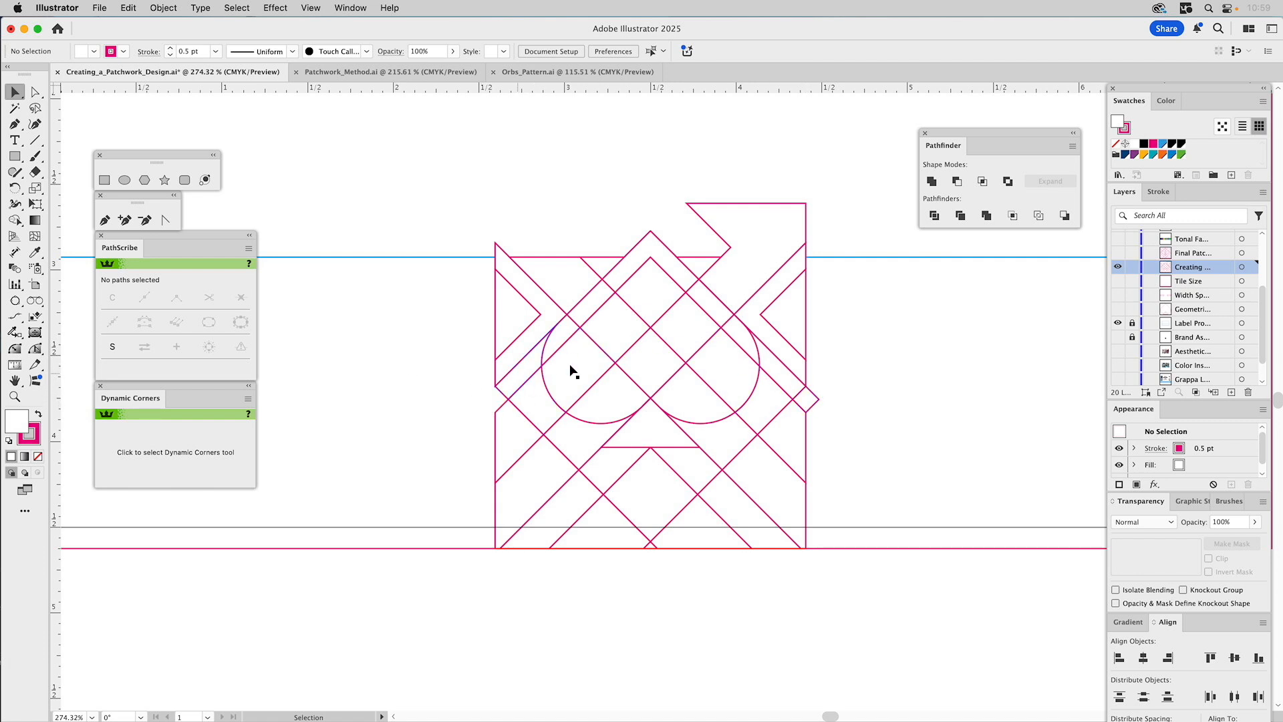
# Hide the construction layer, show the final patchwork layer, and make it active by selecting the triangular piece at the tile's tip.
pyautogui.click(1118, 267)
pyautogui.click(1118, 253)
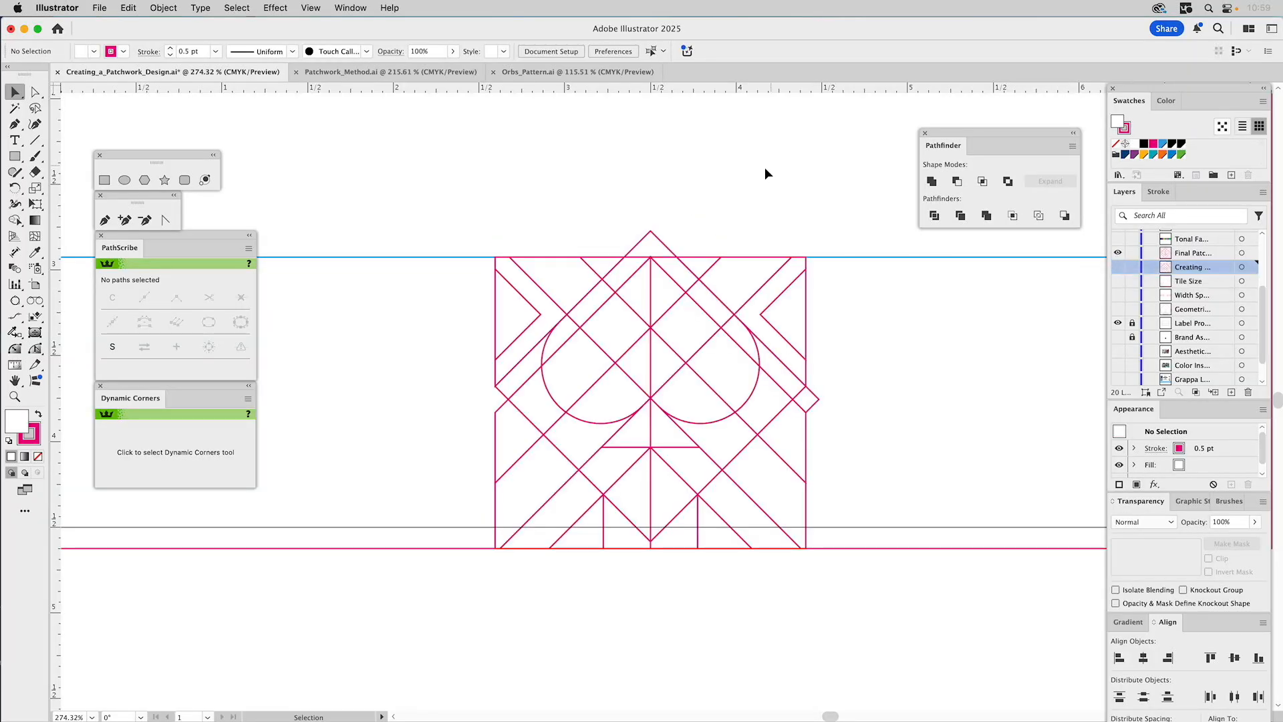
pyautogui.click(655, 239)
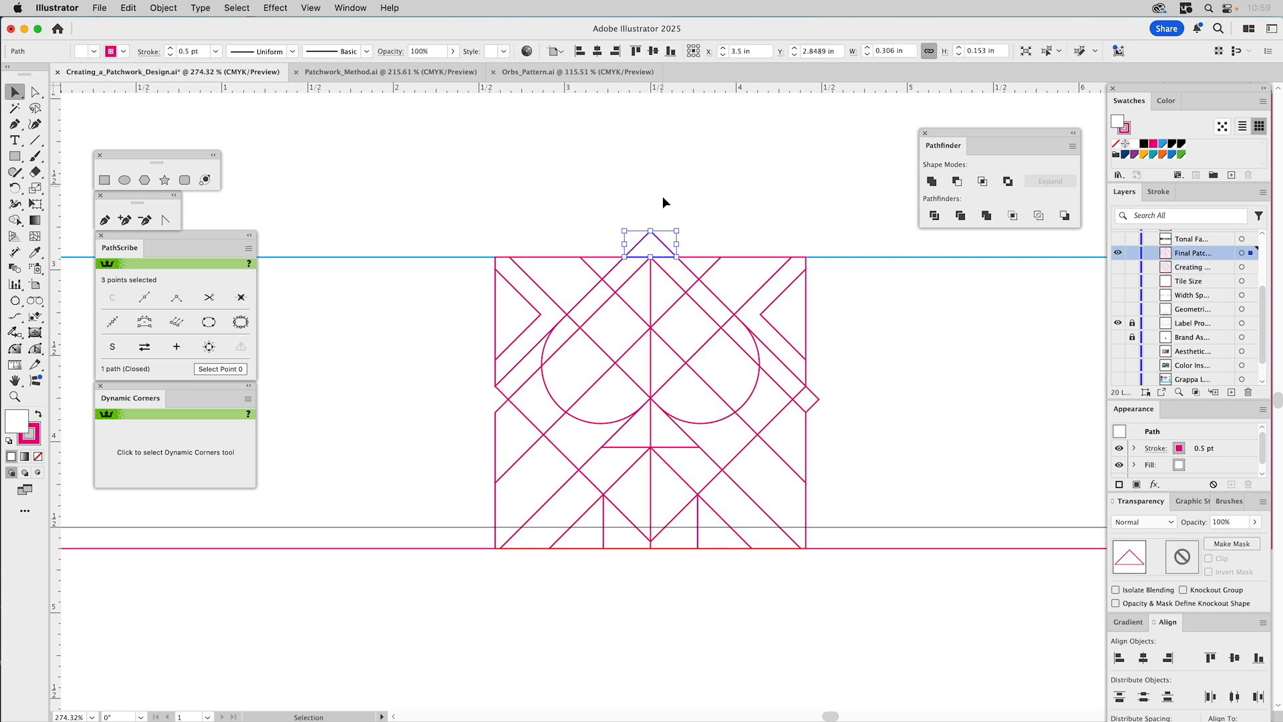
pyautogui.click(688, 193)
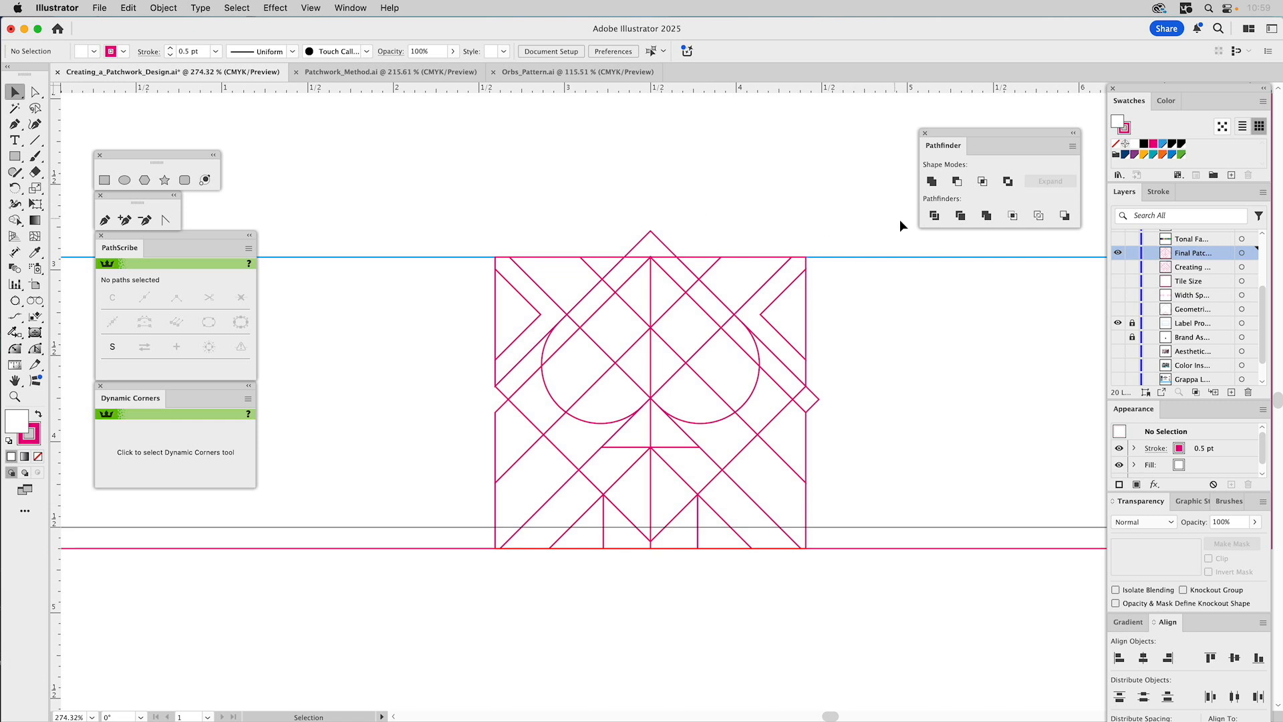
# Show the tonal layer with the seven color squares and frame the squares together with the patchwork tile.
pyautogui.click(15, 396)
pyautogui.keyDown('alt'); pyautogui.click(651, 395); pyautogui.keyUp('alt')
pyautogui.moveTo(782, 360); pyautogui.dragTo(789, 462)
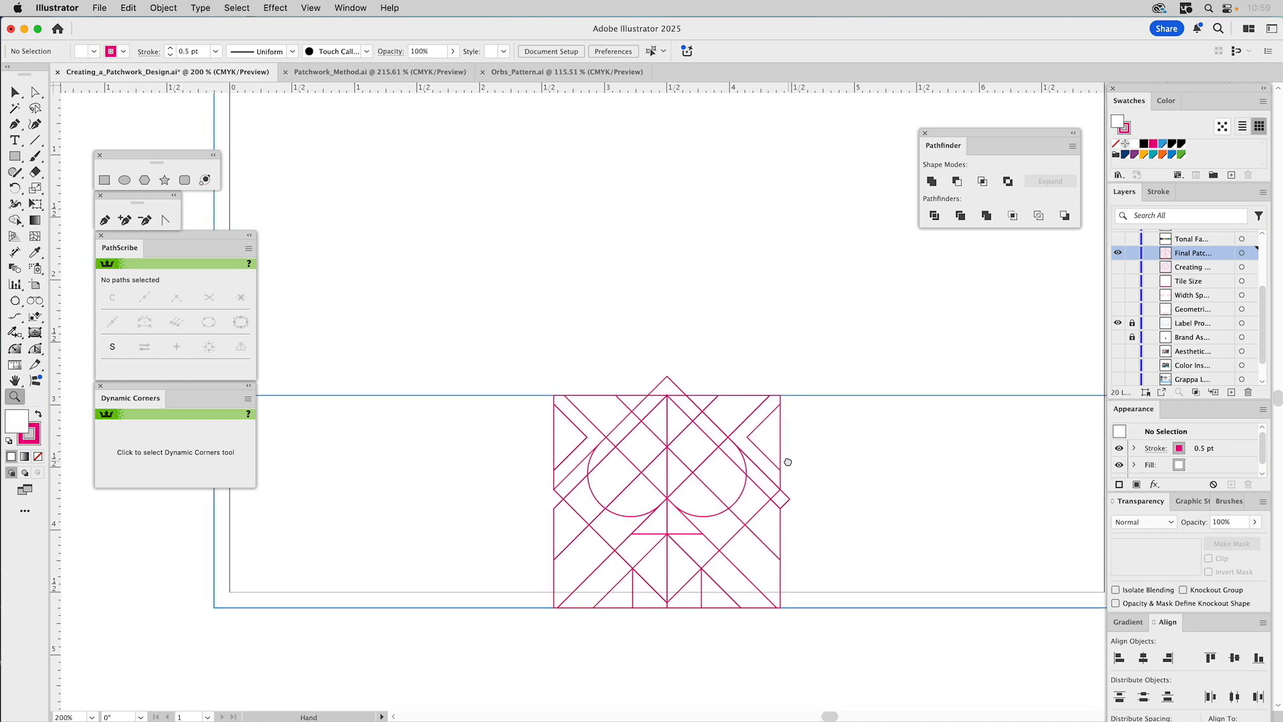
pyautogui.click(1117, 239)
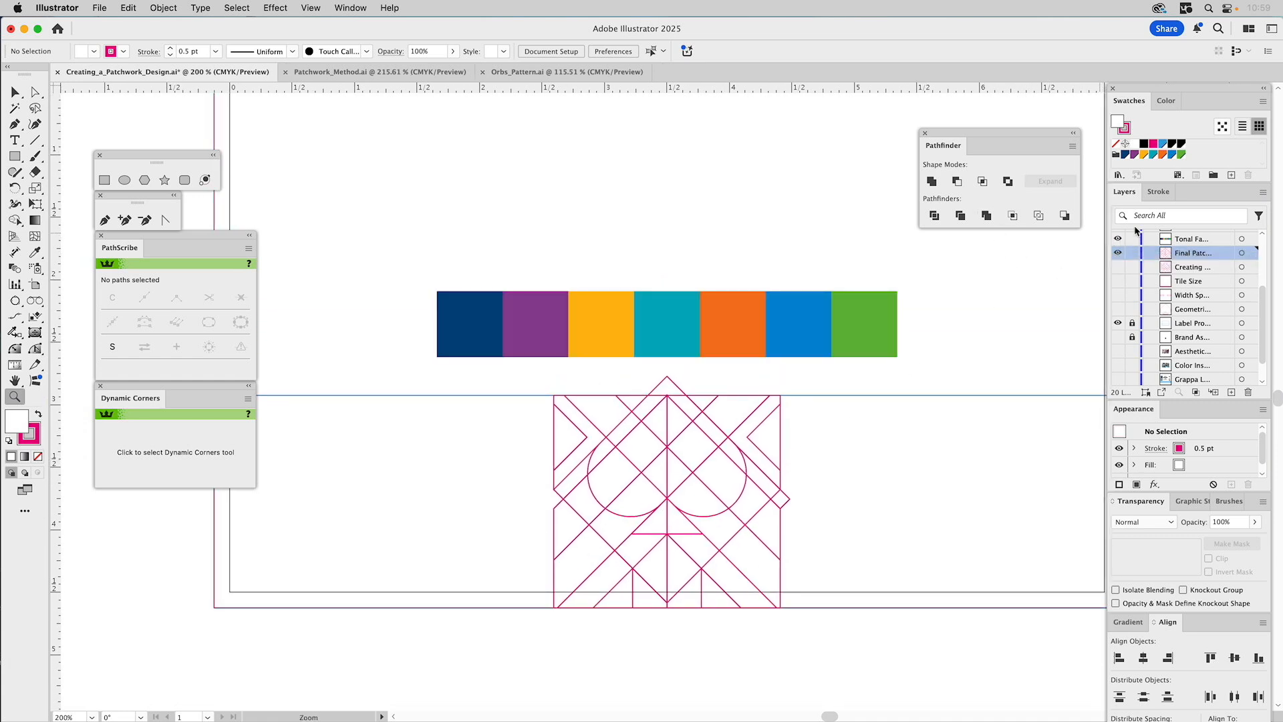
pyautogui.scroll(3, 1185, 255)
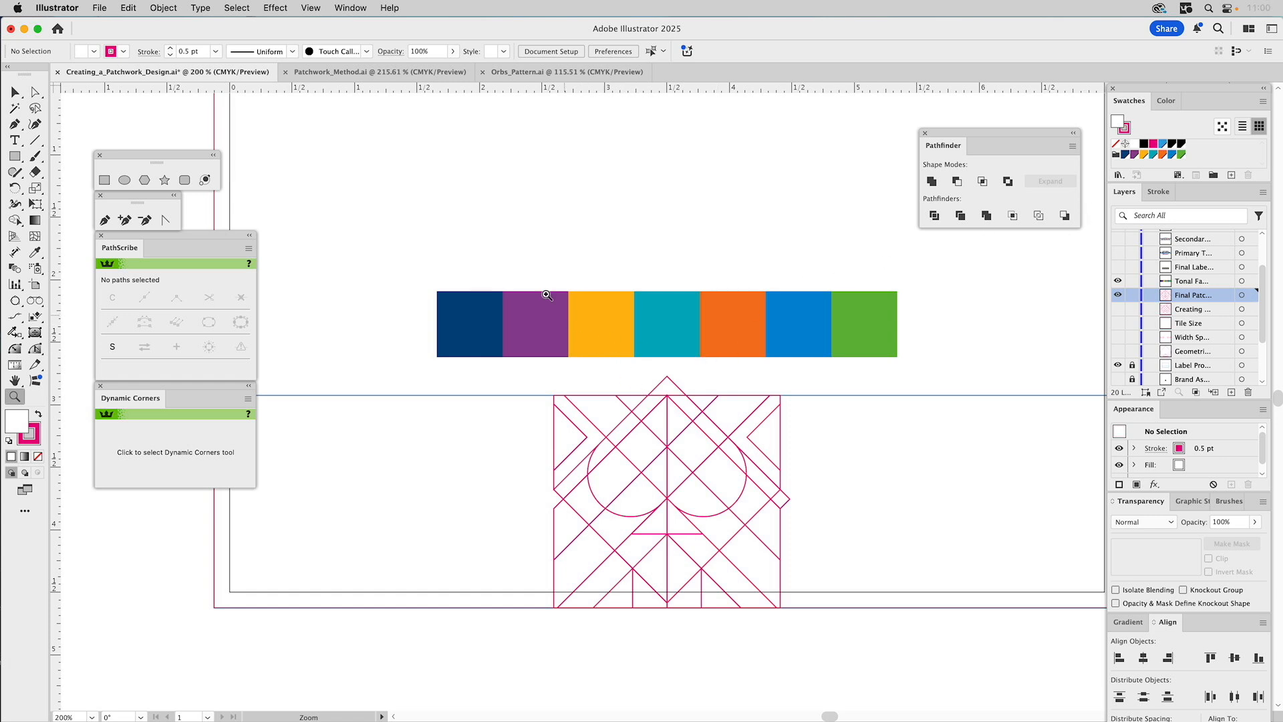
pyautogui.moveTo(403, 226); pyautogui.dragTo(937, 659)
pyautogui.moveTo(876, 513); pyautogui.dragTo(870, 522)
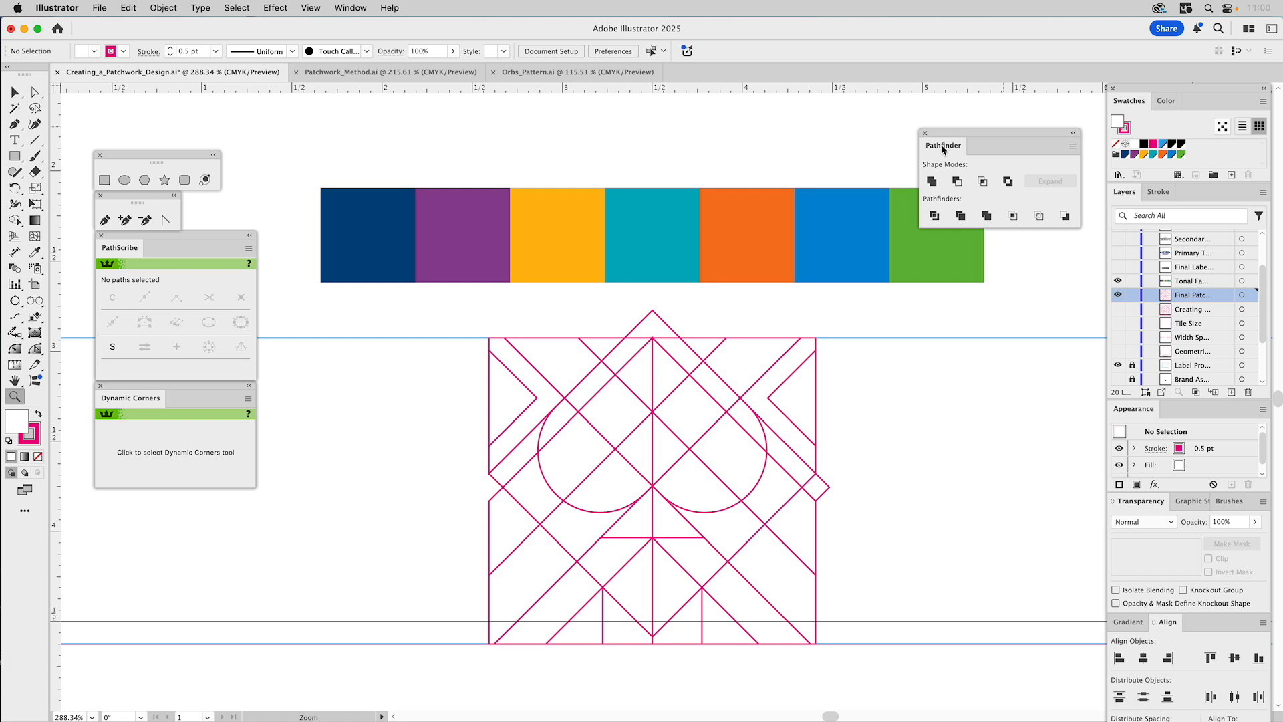
# Dock the floating Pathfinder controls with the Gradient and Align group.
pyautogui.moveTo(941, 144); pyautogui.dragTo(938, 384)
pyautogui.moveTo(938, 455); pyautogui.dragTo(1129, 624)
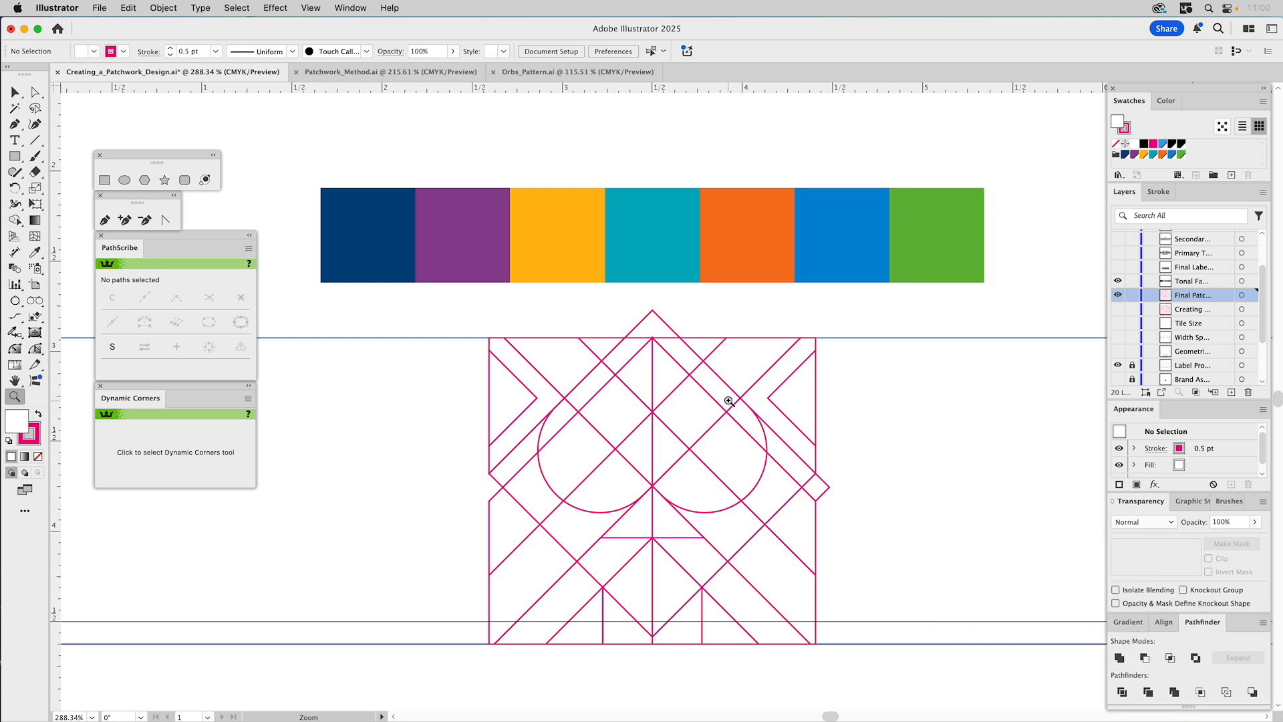
# Fill the tip triangle, two central spade triangles, three pieces along the left side and the bottom triangle with navy from the palette.
pyautogui.press('v')
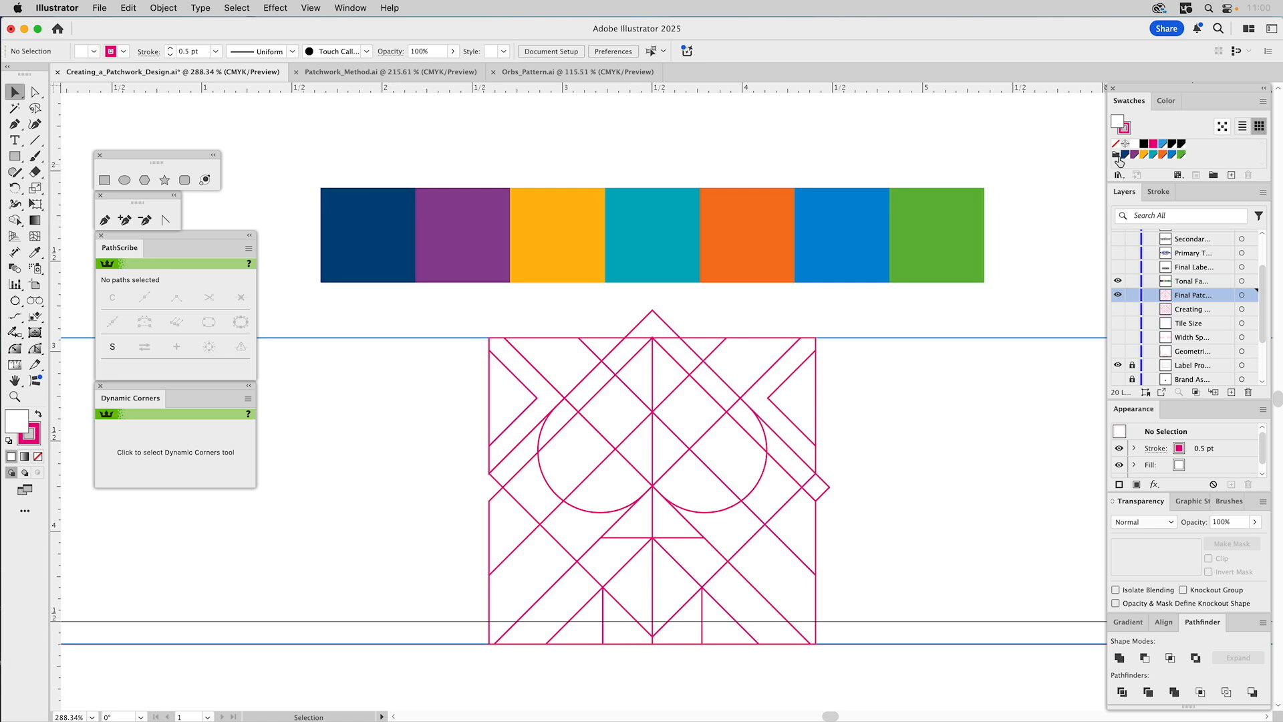
pyautogui.click(403, 206)
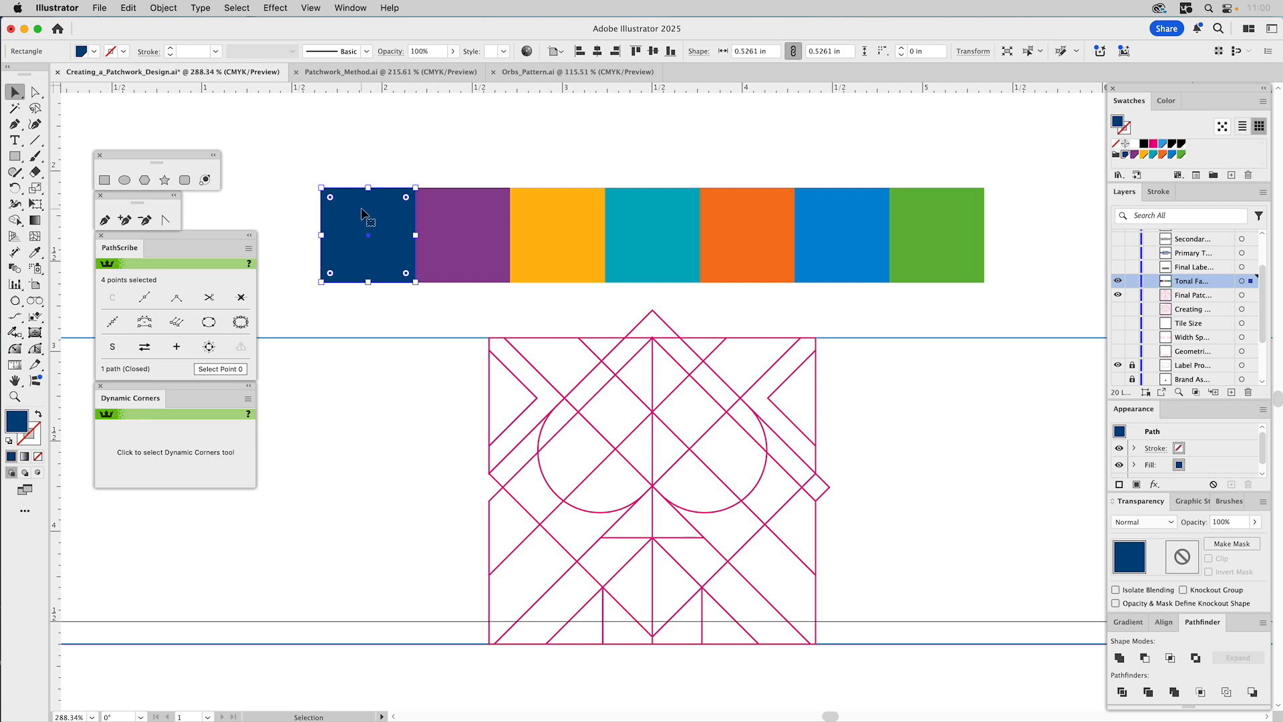
pyautogui.click(657, 321)
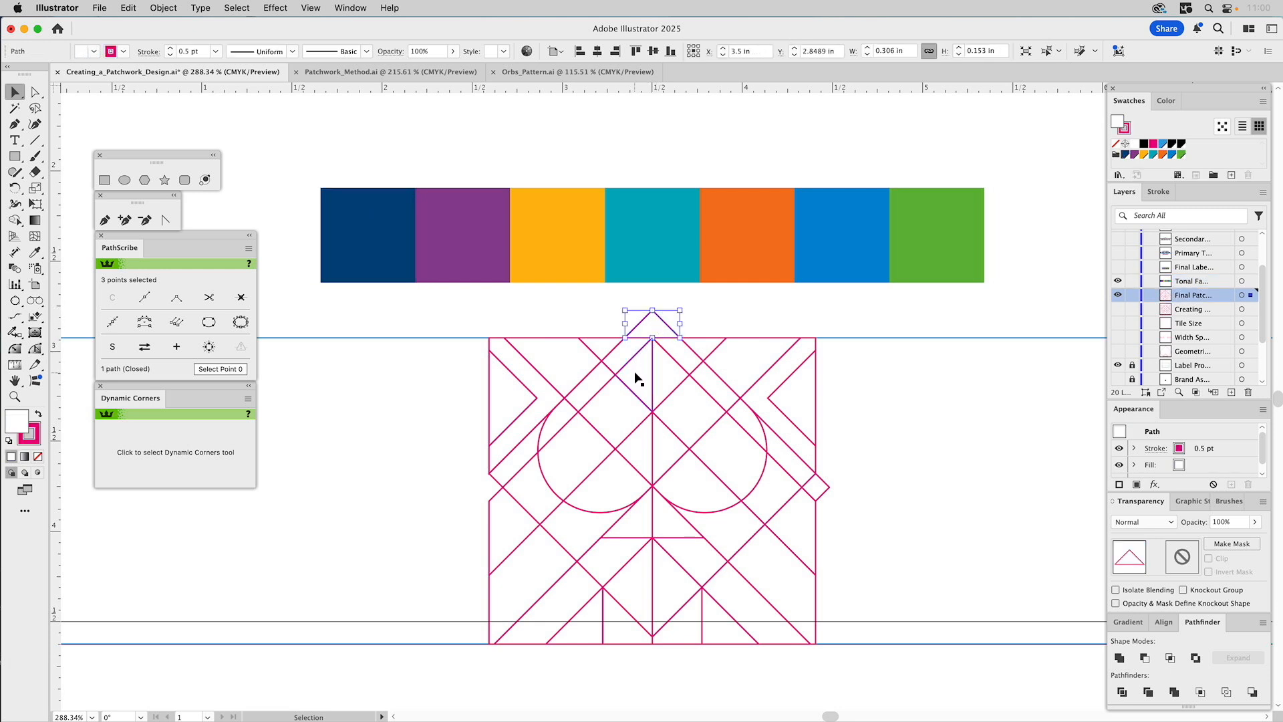
pyautogui.keyDown('shift'); pyautogui.click(670, 372); pyautogui.keyUp('shift')
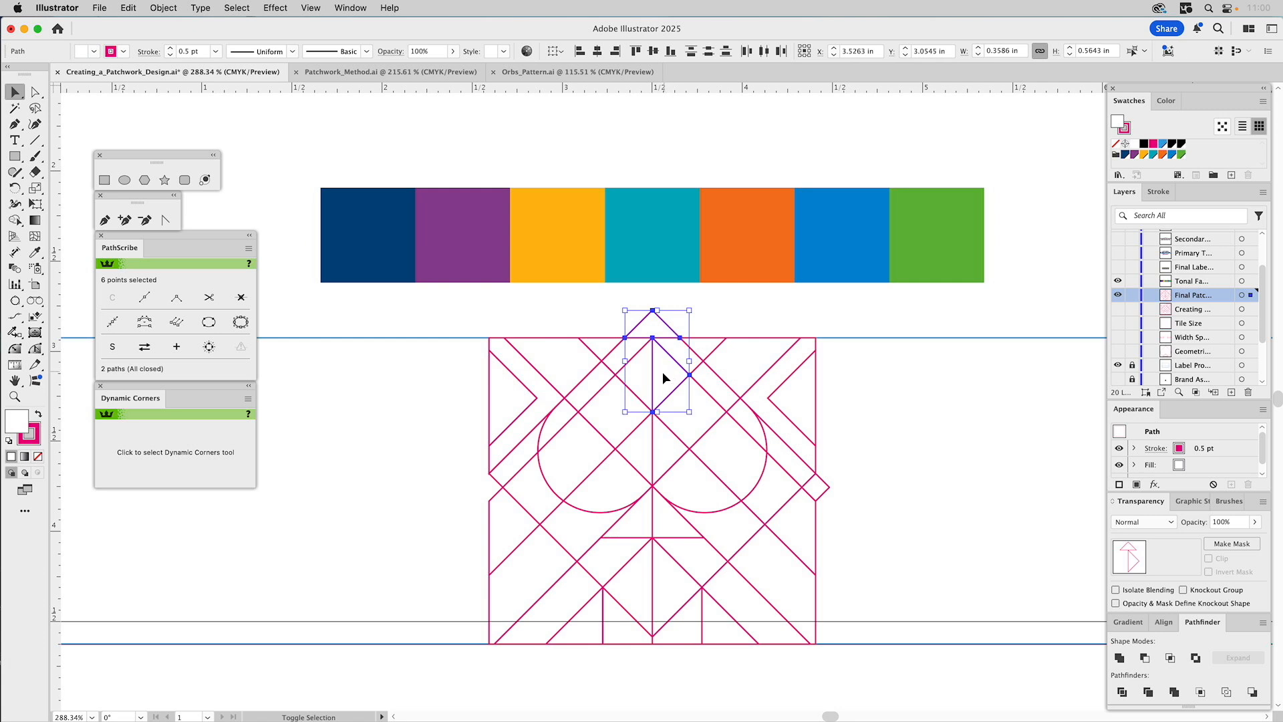
pyautogui.keyDown('shift'); pyautogui.click(642, 444); pyautogui.keyUp('shift')
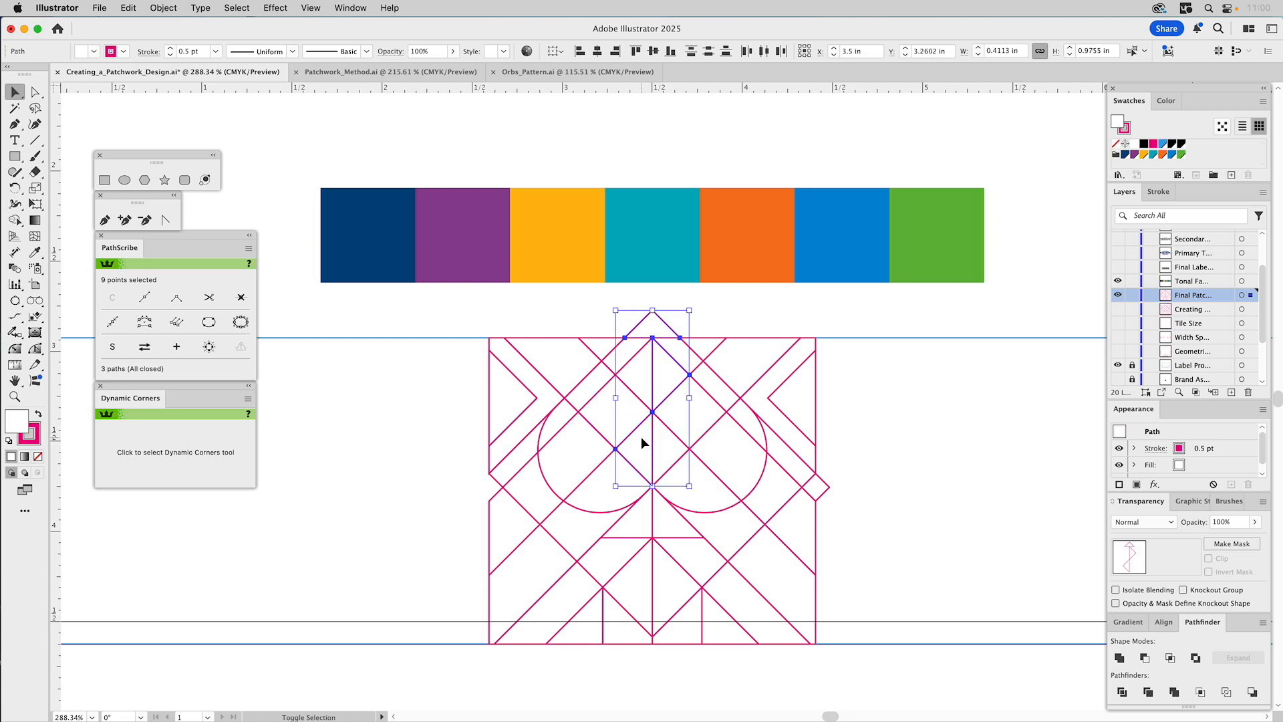
pyautogui.keyDown('shift'); pyautogui.click(510, 353); pyautogui.keyUp('shift')
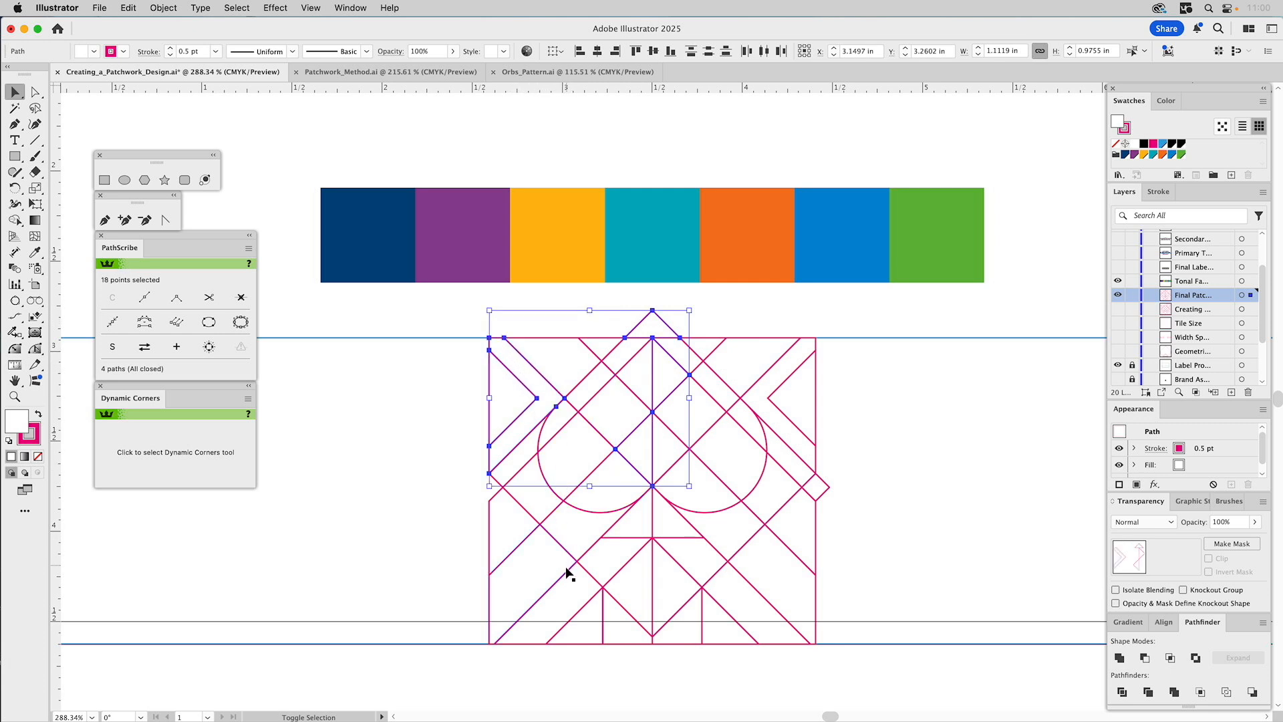
pyautogui.keyDown('shift'); pyautogui.click(543, 506); pyautogui.keyUp('shift')
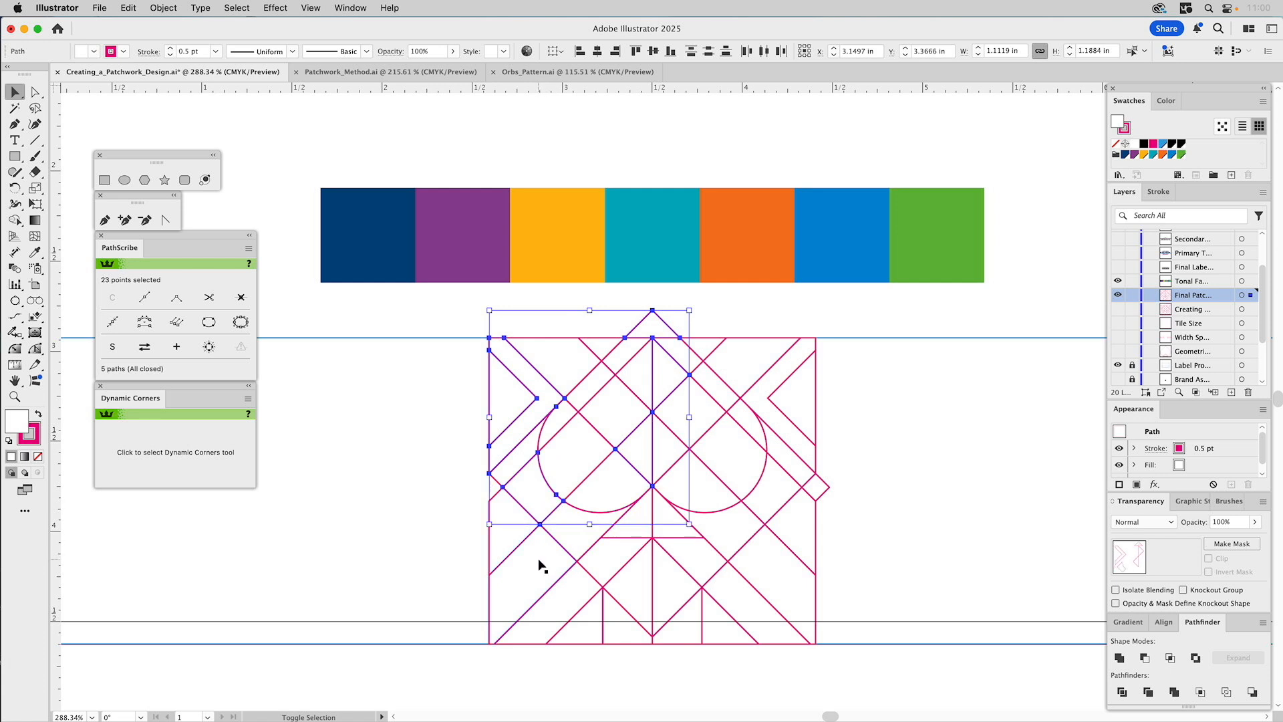
pyautogui.keyDown('shift'); pyautogui.click(539, 561); pyautogui.keyUp('shift')
pyautogui.keyDown('shift'); pyautogui.click(614, 612); pyautogui.keyUp('shift')
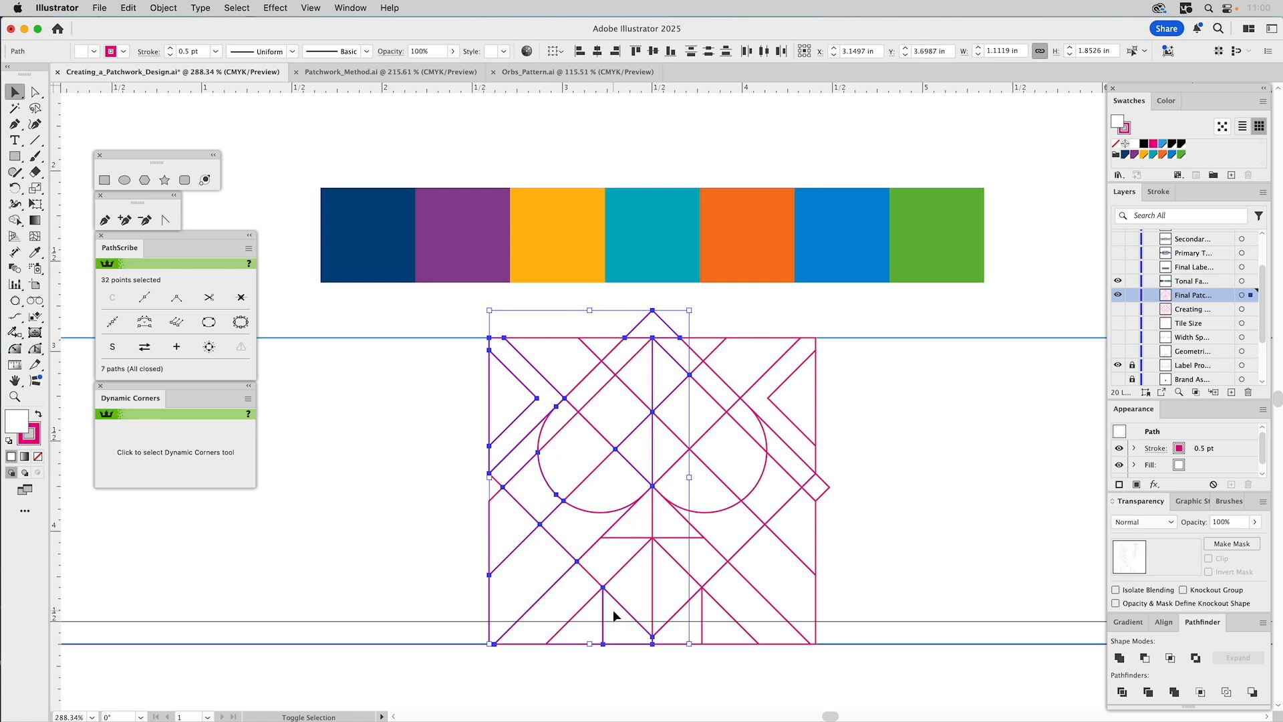
pyautogui.press('i')
pyautogui.click(364, 220)
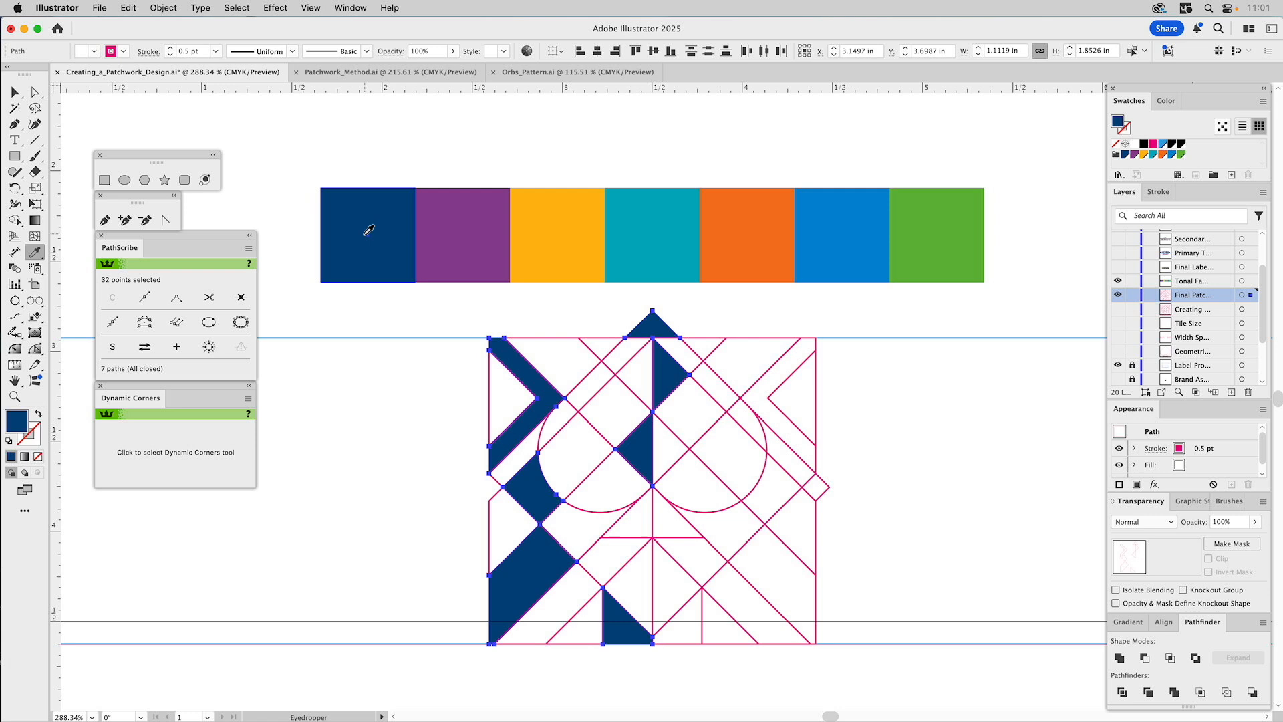
# Fill five alternating pieces in the tile's right half, including the triangle below the spade, with the same navy.
pyautogui.keyDown('super'); pyautogui.click(607, 123); pyautogui.keyUp('super')
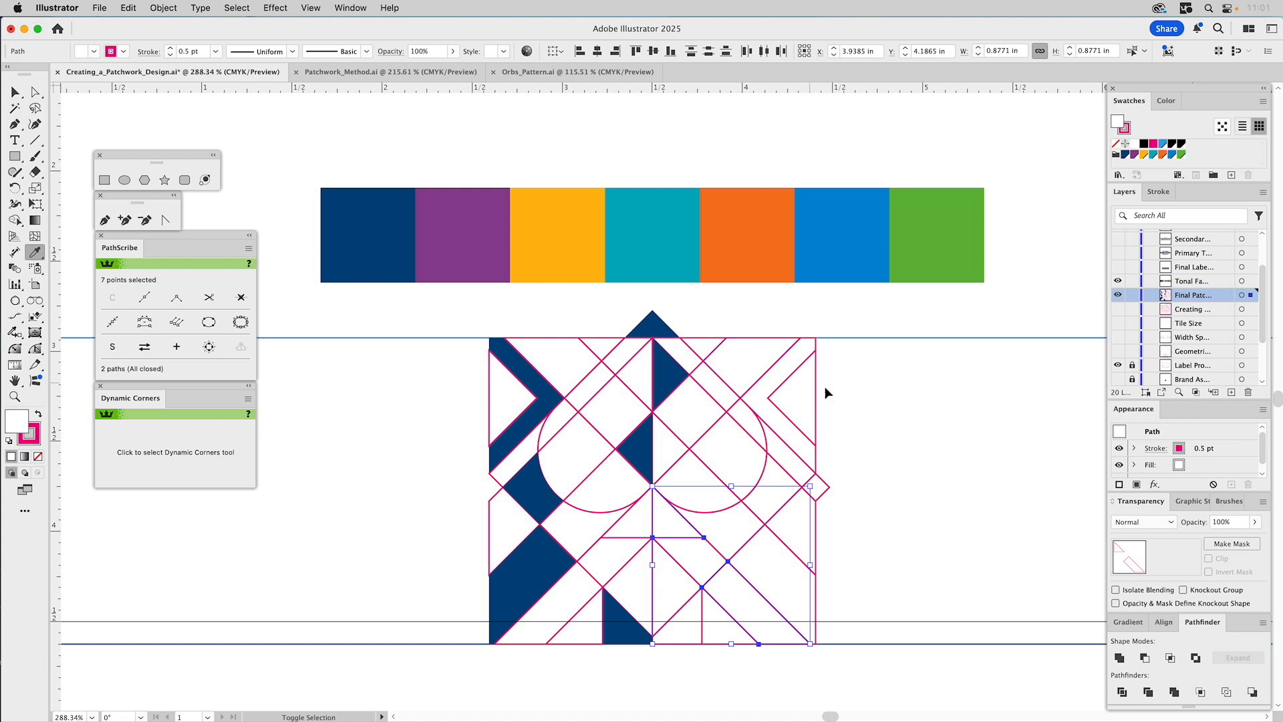
pyautogui.keyDown('shift'); pyautogui.click(801, 403); pyautogui.keyUp('shift')
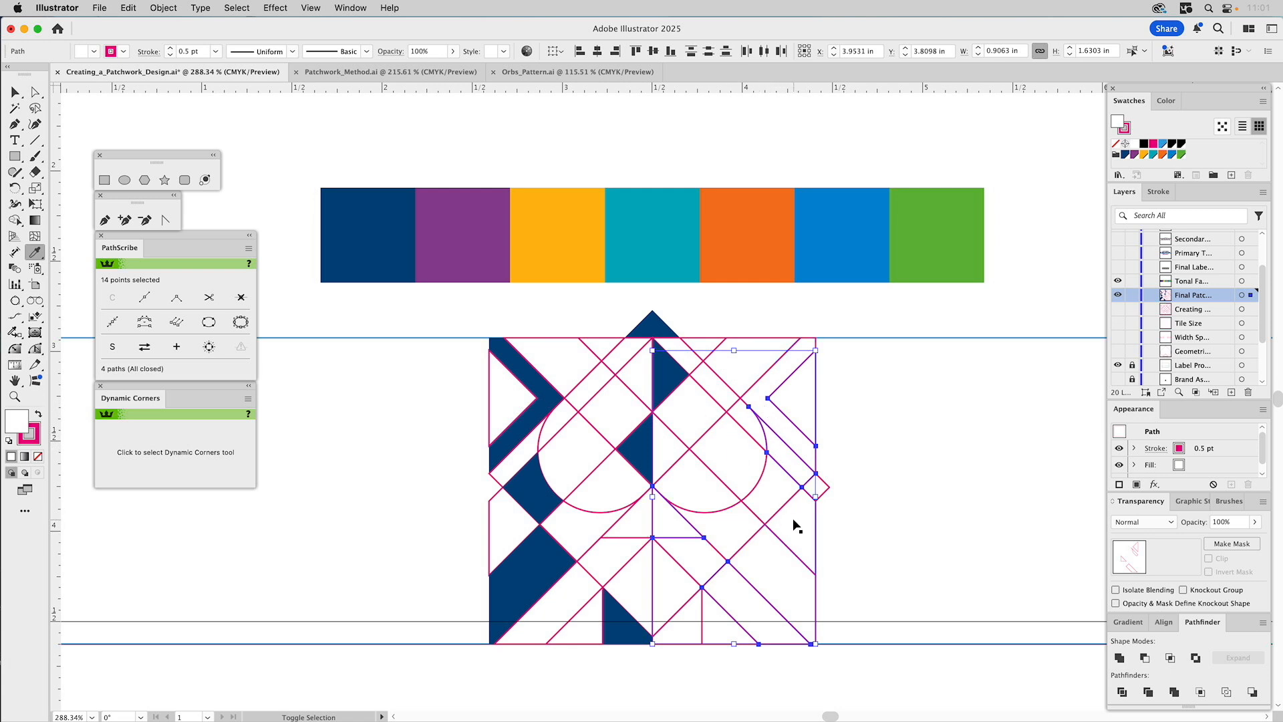
pyautogui.click(647, 447)
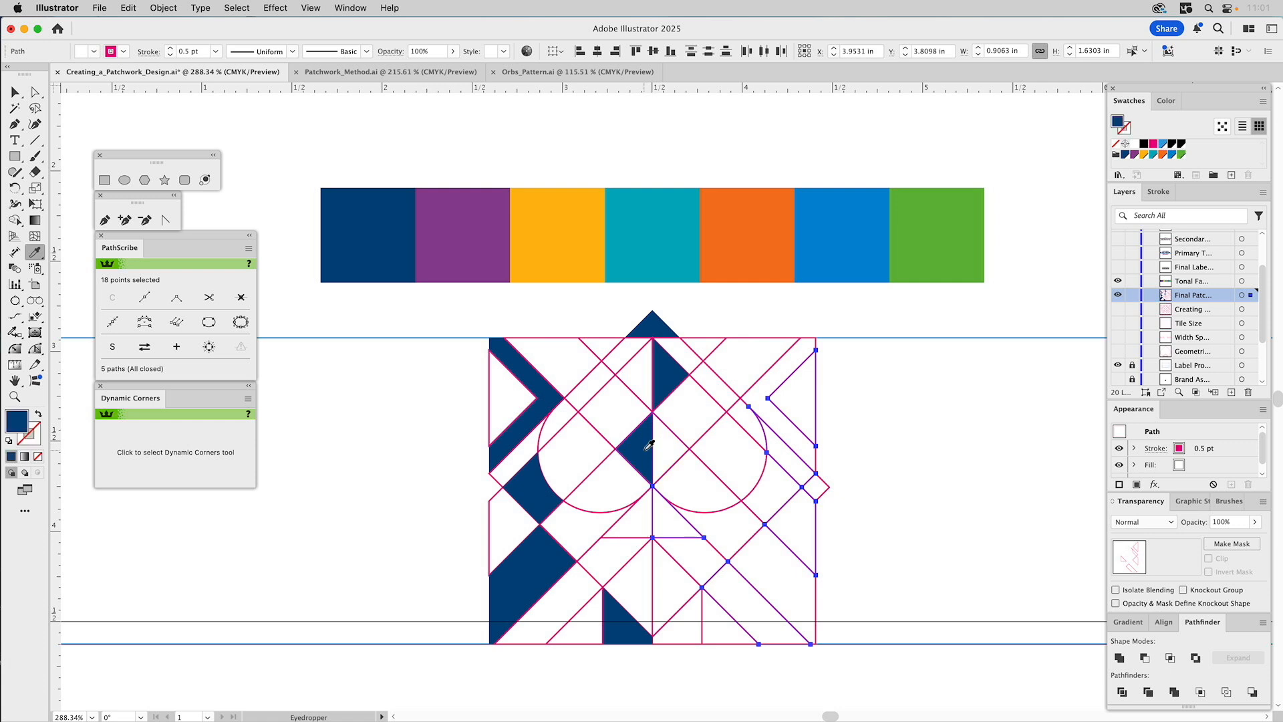
pyautogui.keyDown('super'); pyautogui.click(923, 456); pyautogui.keyUp('super')
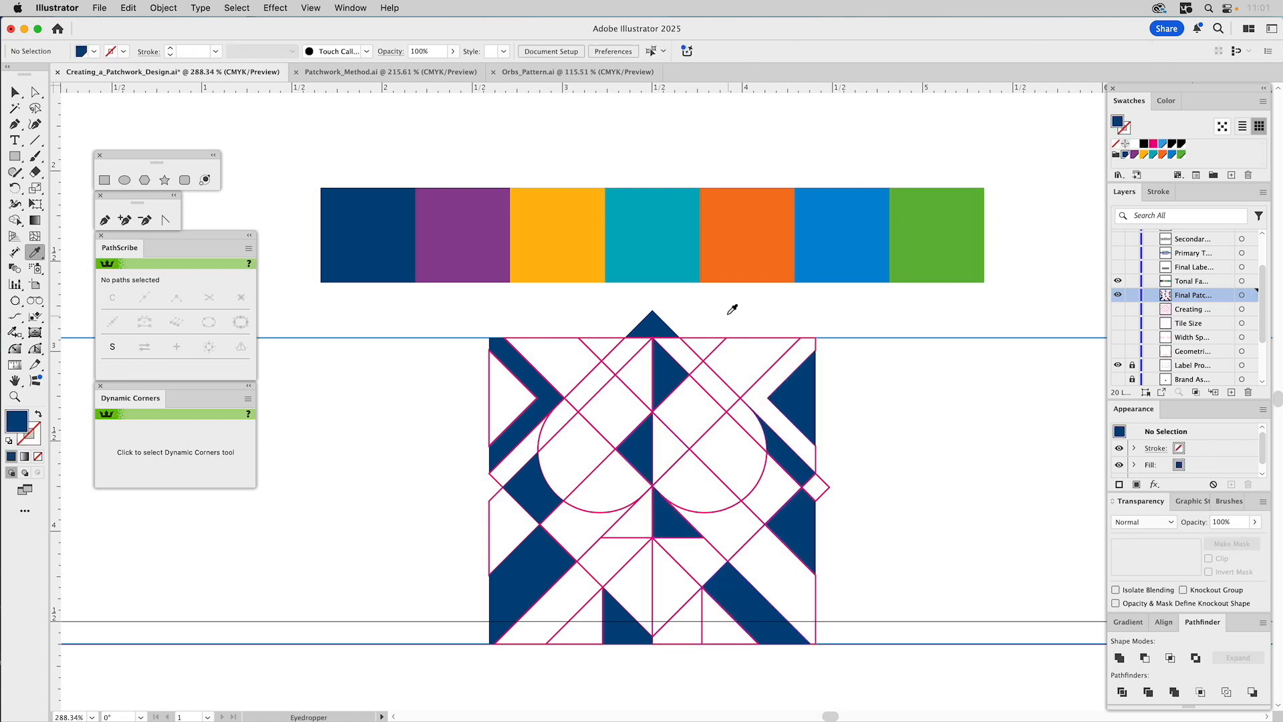
# Along the upper edge left of the tip, fill the four-sided piece with golden yellow and the small triangle with orange.
pyautogui.keyDown('super'); pyautogui.click(547, 344); pyautogui.keyUp('super')
pyautogui.click(581, 274)
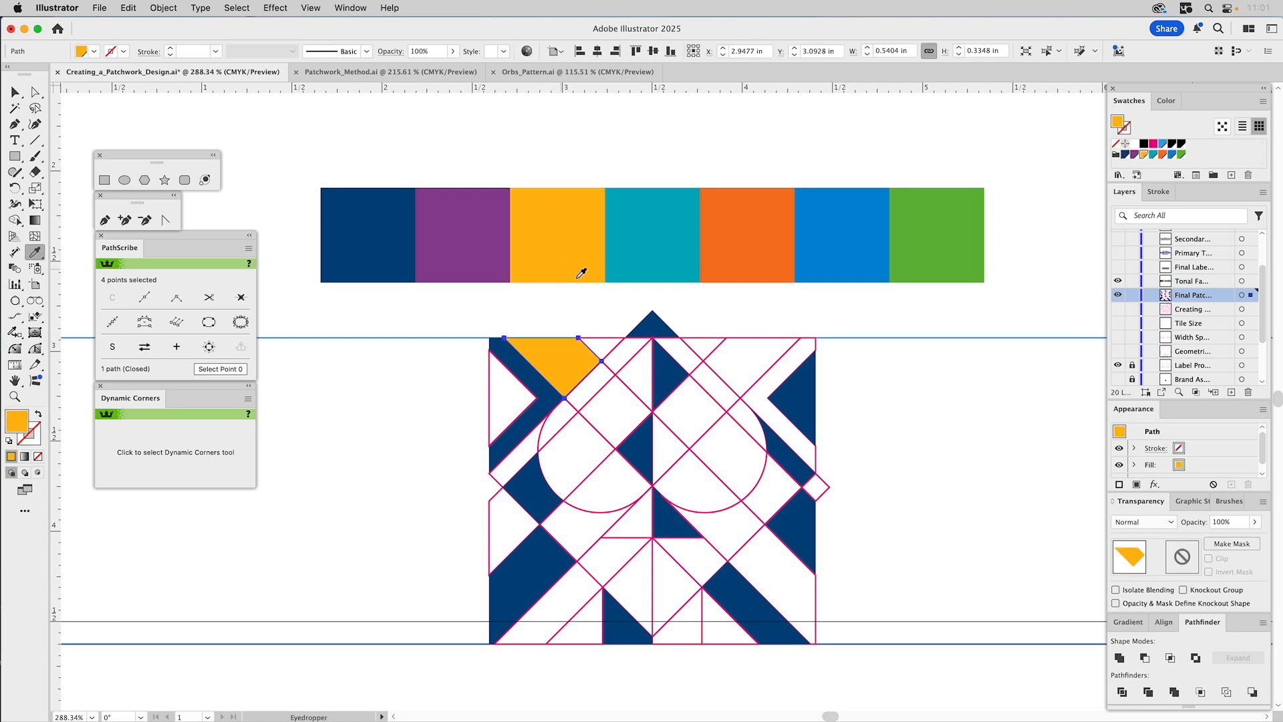
pyautogui.keyDown('super'); pyautogui.click(618, 343); pyautogui.keyUp('super')
pyautogui.click(735, 252)
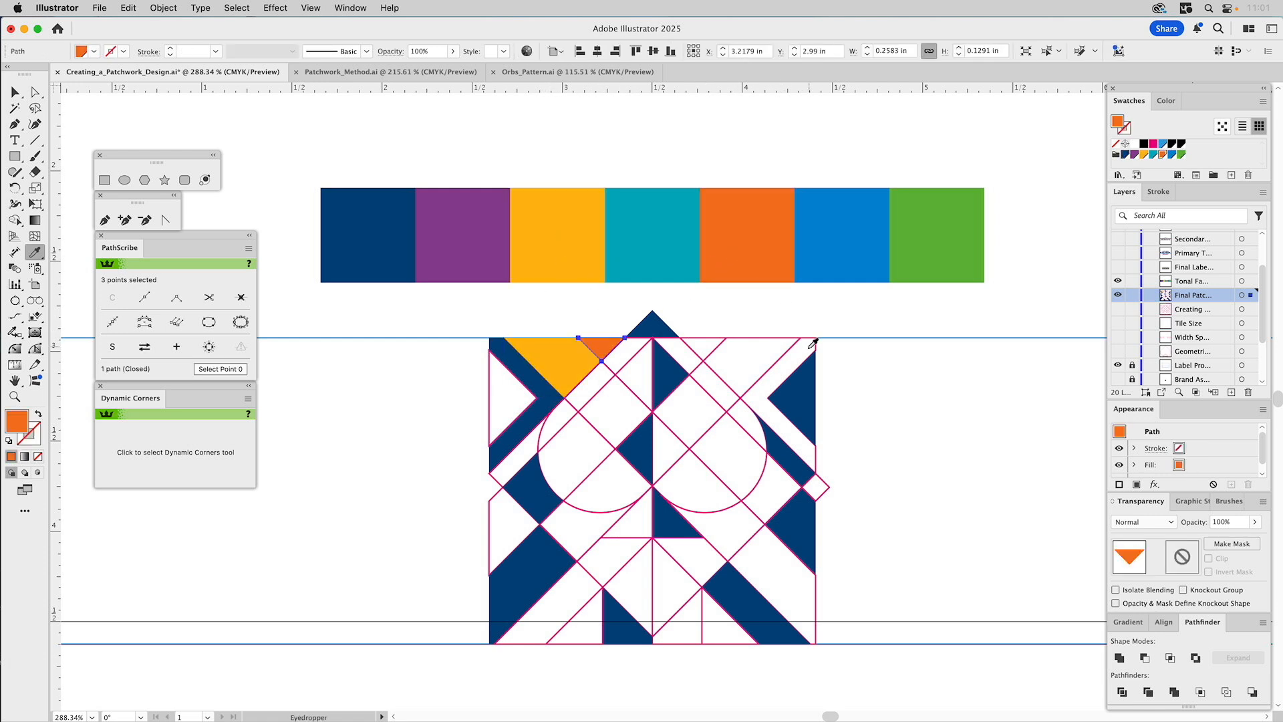
# Along the upper edge right of the tip, fill the four-sided piece with orange and the small triangle with golden yellow.
pyautogui.keyDown('super'); pyautogui.click(772, 343); pyautogui.keyUp('super')
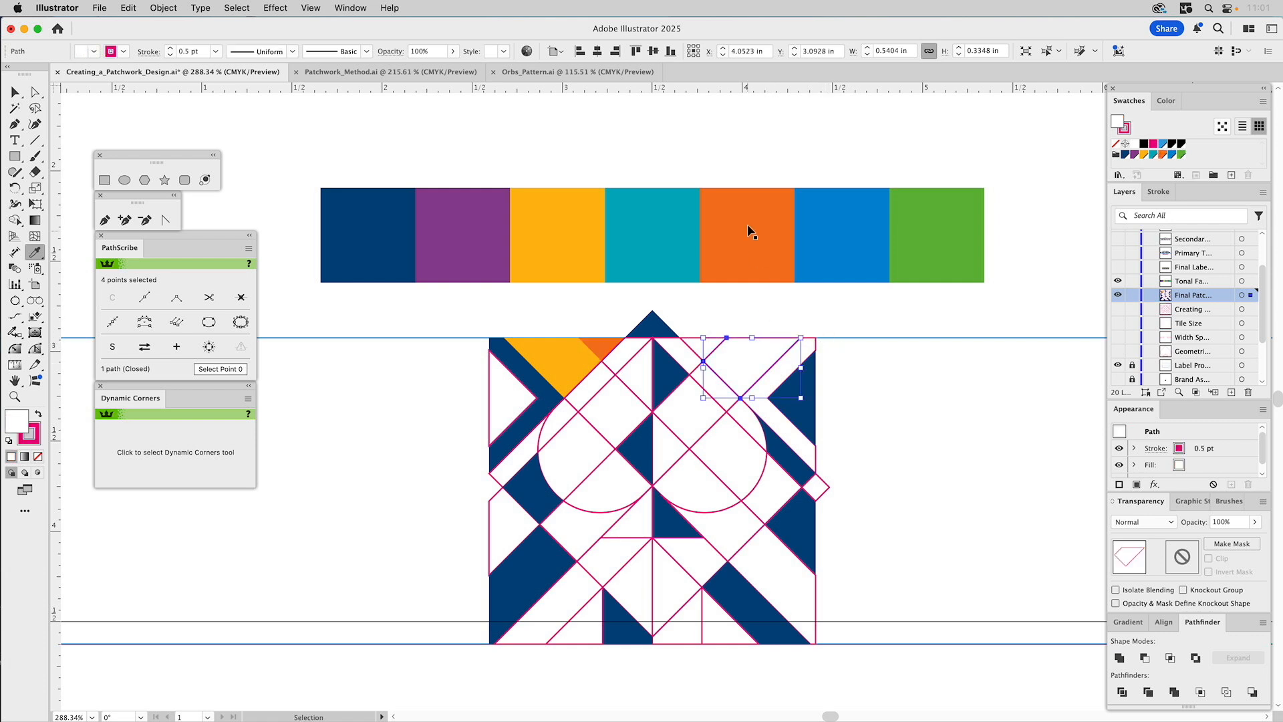
pyautogui.click(753, 224)
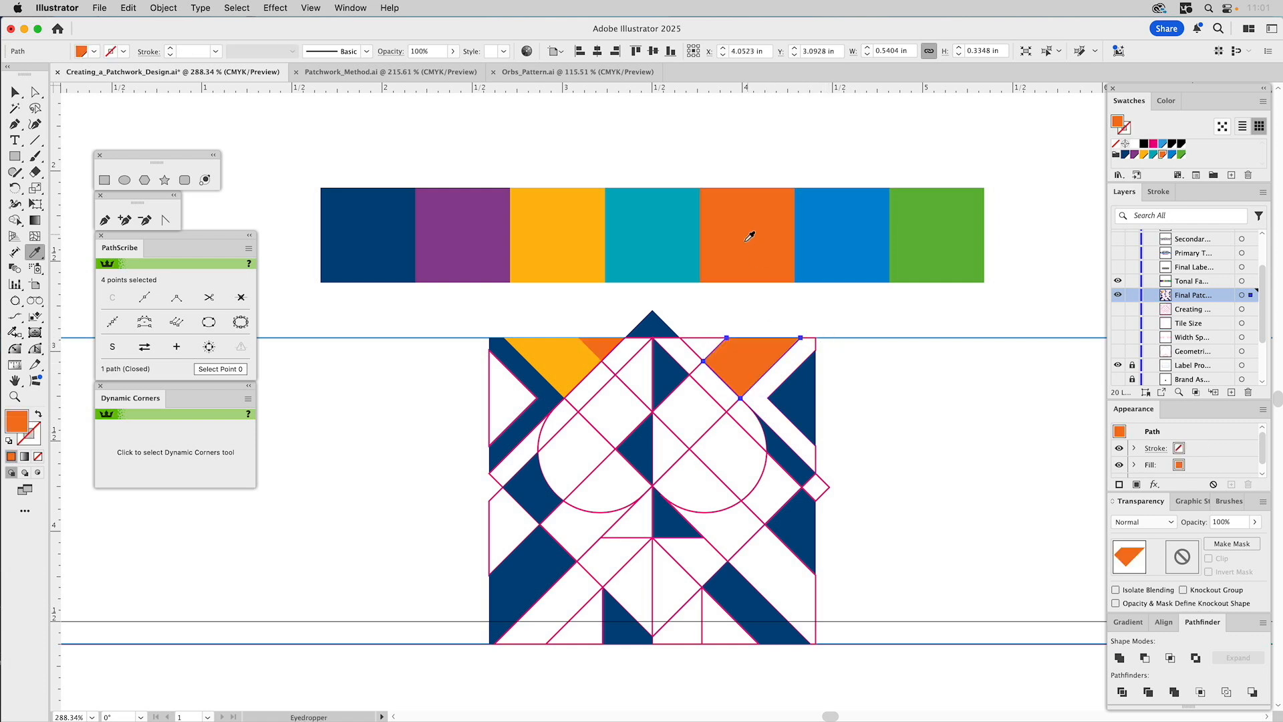
pyautogui.keyDown('super'); pyautogui.click(693, 343); pyautogui.keyUp('super')
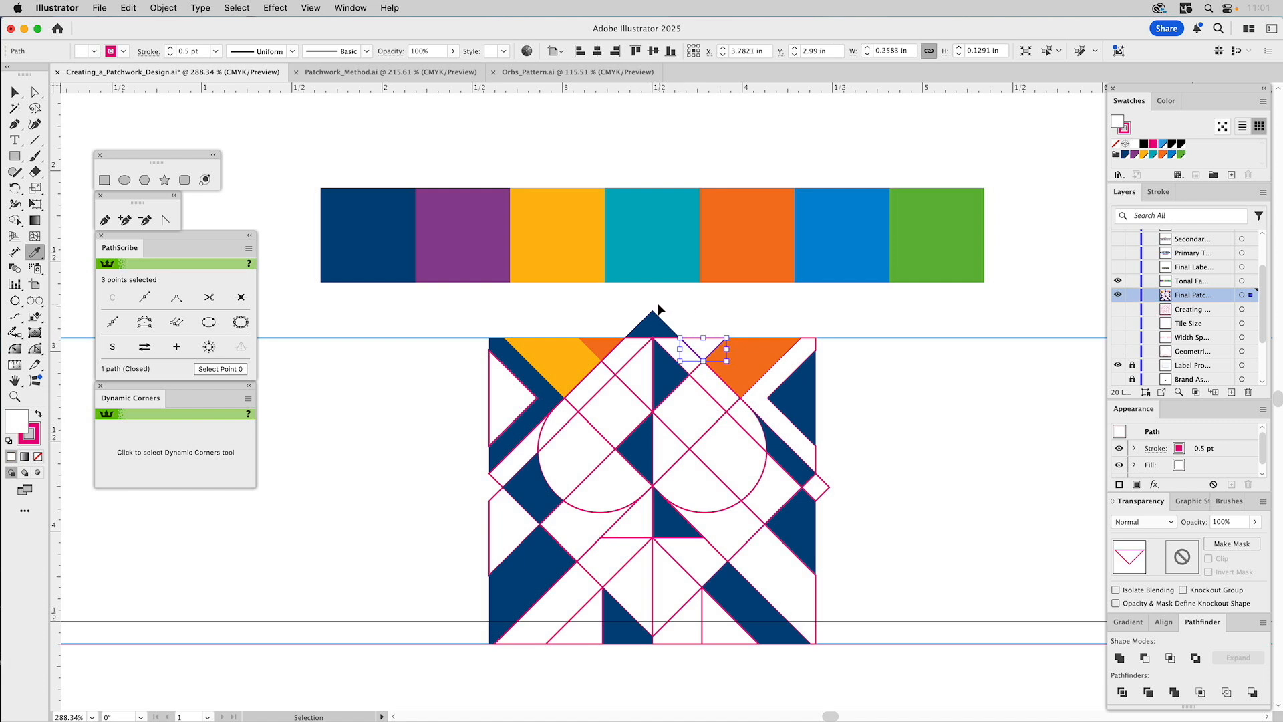
pyautogui.click(554, 257)
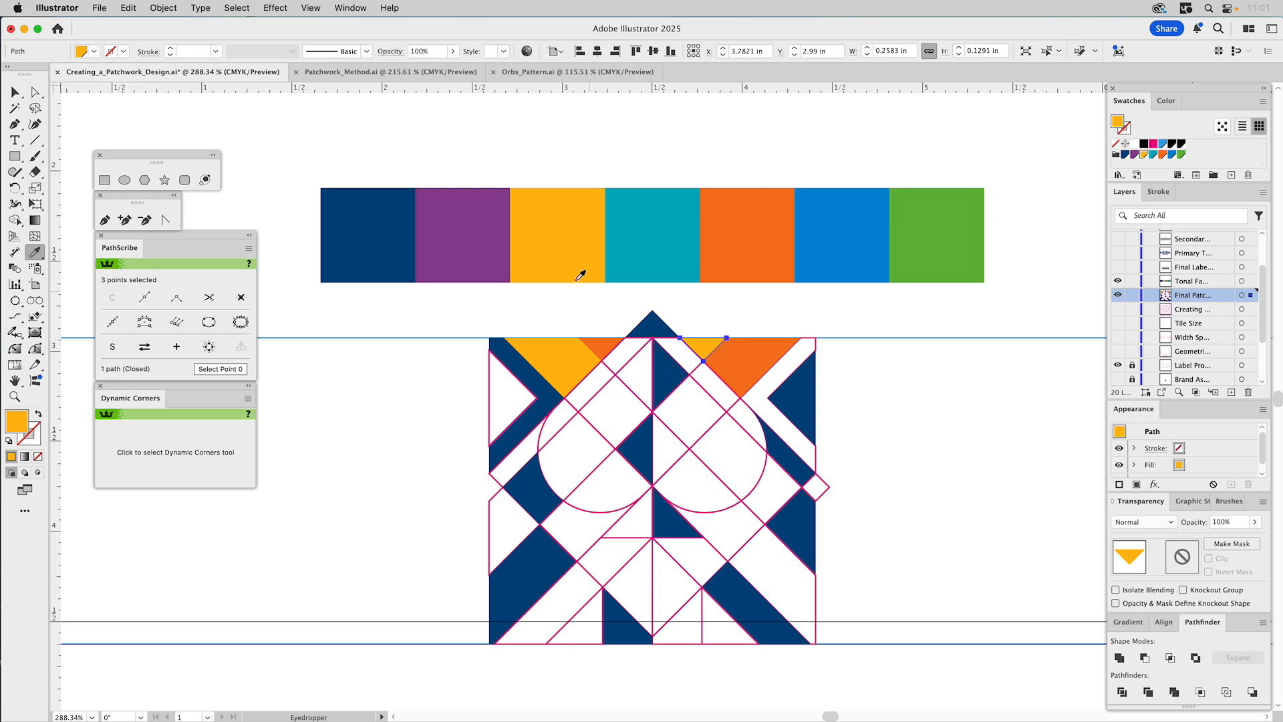
pyautogui.press('super+shift+a')
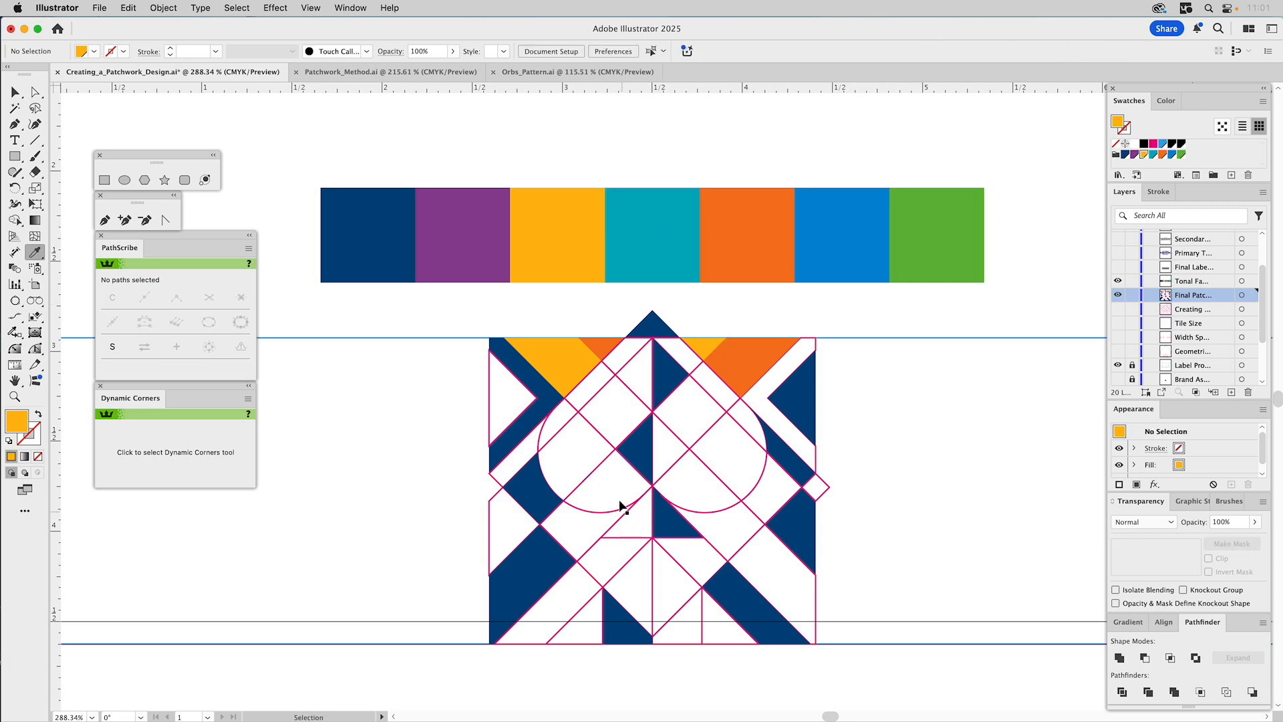
# Hide the tonal palette and final patchwork layers and show the Final Label Base layer.
pyautogui.click(1118, 282)
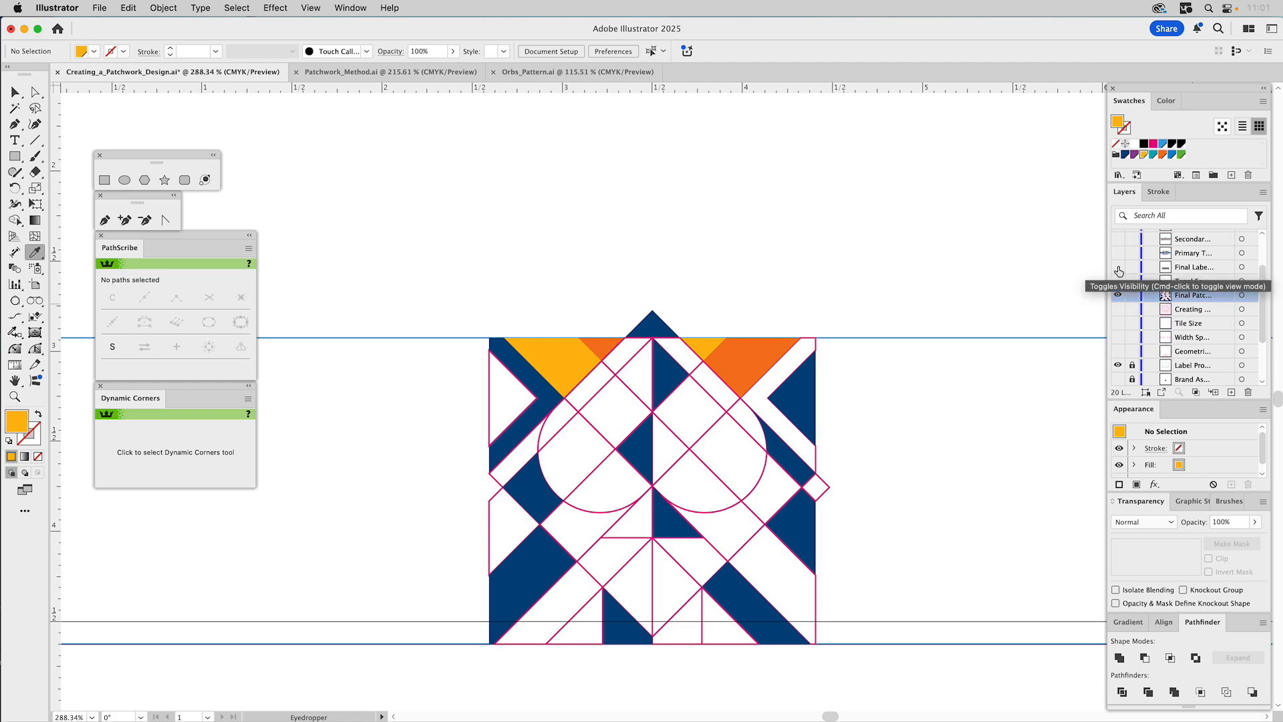
pyautogui.click(1118, 268)
pyautogui.click(1117, 295)
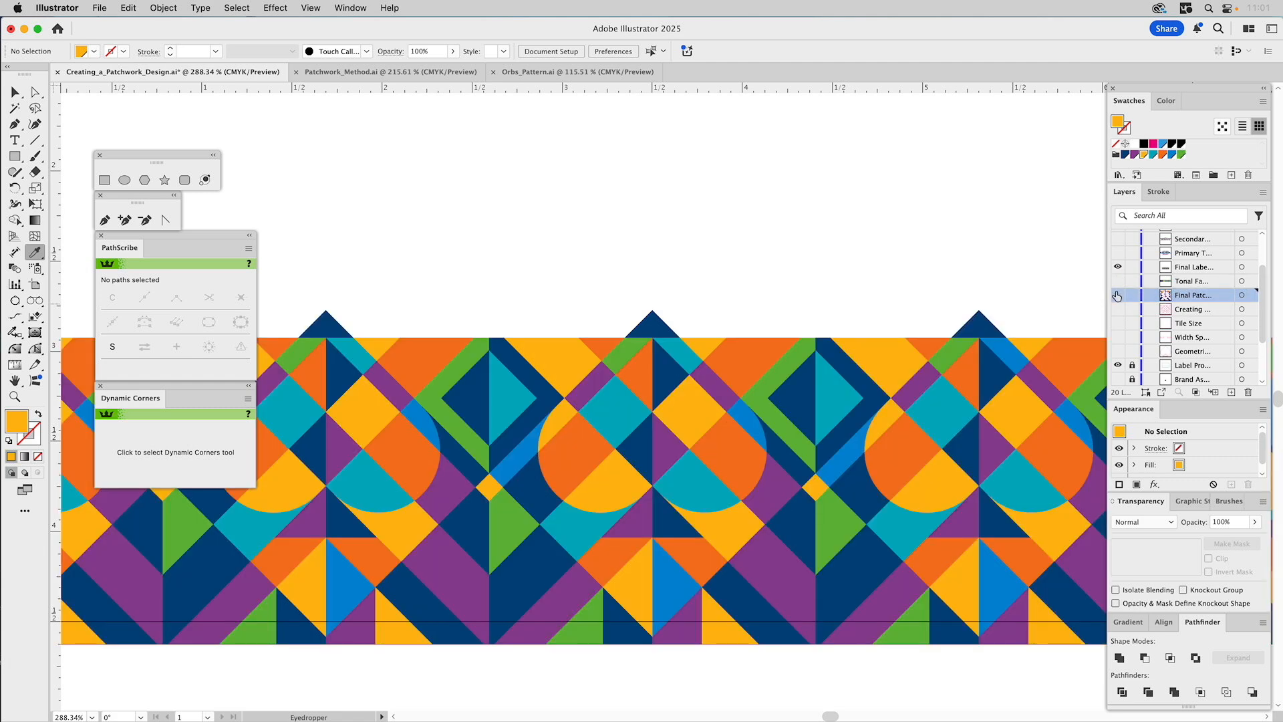
# Isolate the label base pattern group and try moving its center tile out of the band.
pyautogui.press('v')
pyautogui.click(672, 379)
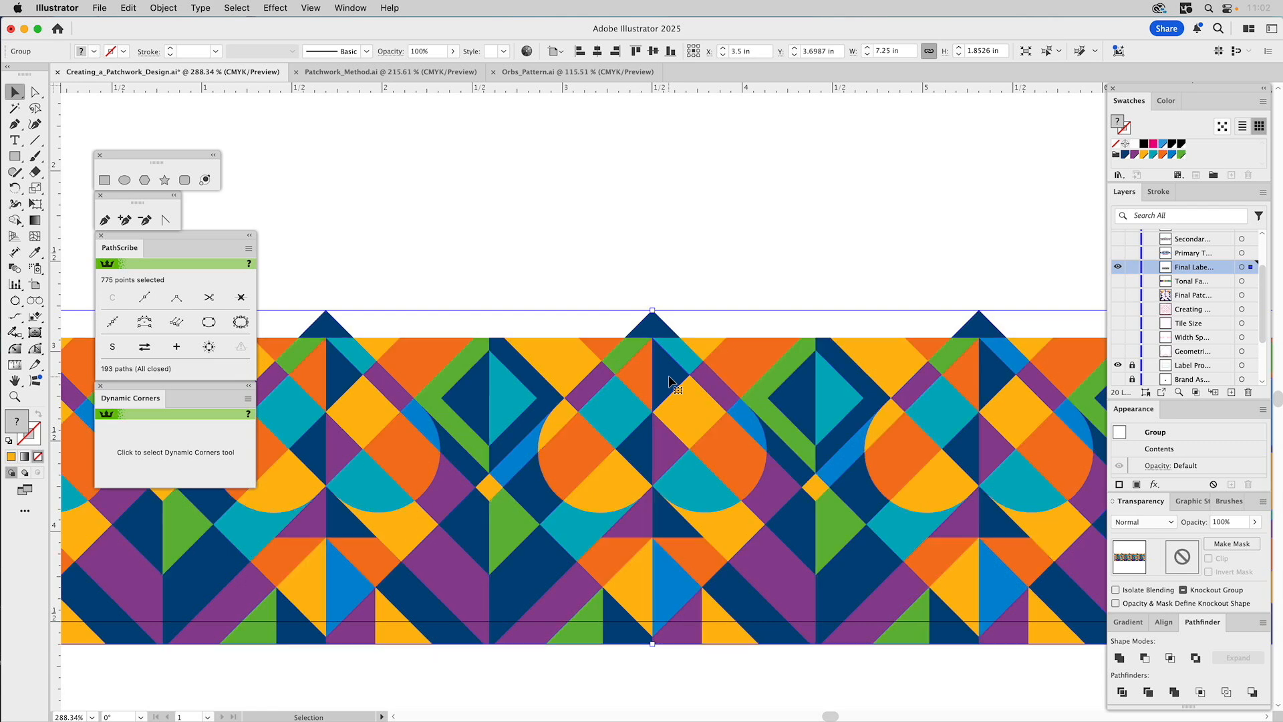
pyautogui.doubleClick(672, 379)
pyautogui.click(672, 379)
pyautogui.moveTo(600, 534); pyautogui.dragTo(550, 256)
pyautogui.moveTo(669, 336); pyautogui.dragTo(658, 520)
pyautogui.press('super+z')
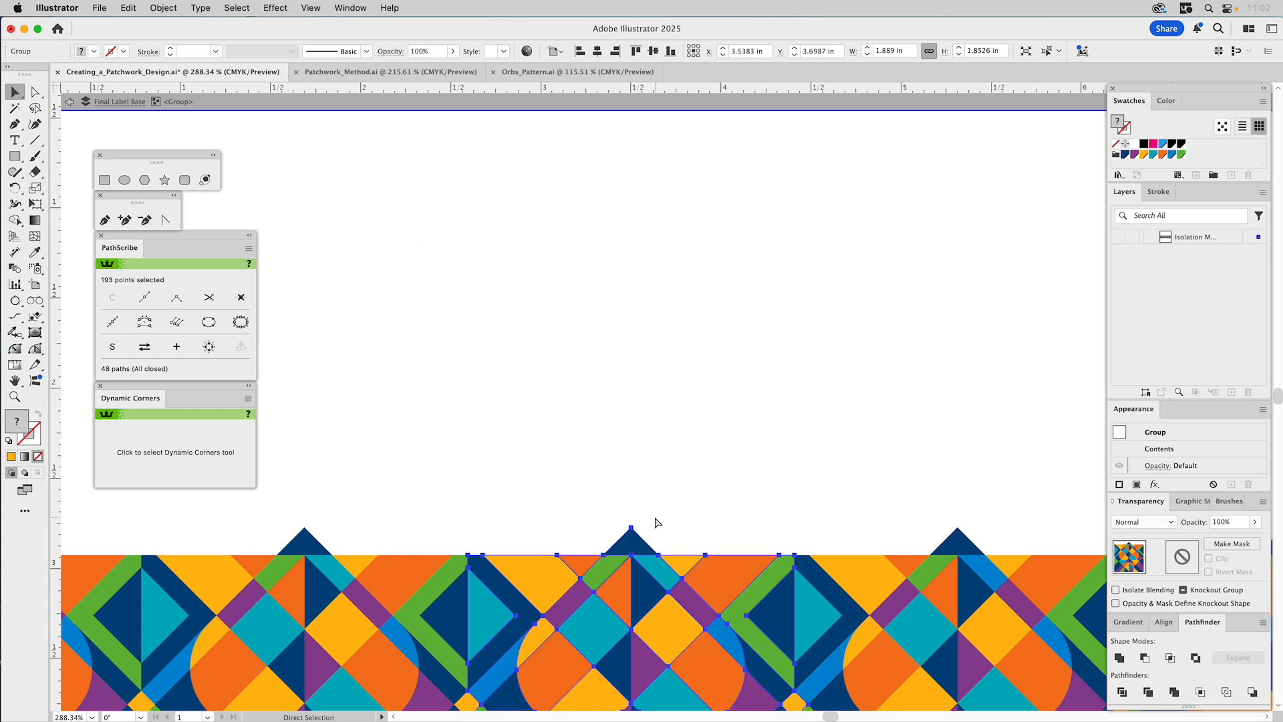
# Examine how the repeated tiles end at the band's right and left bleed edges, and leave isolation mode.
pyautogui.scroll(-10, 630, 439)
pyautogui.hscroll(4, 631, 438)
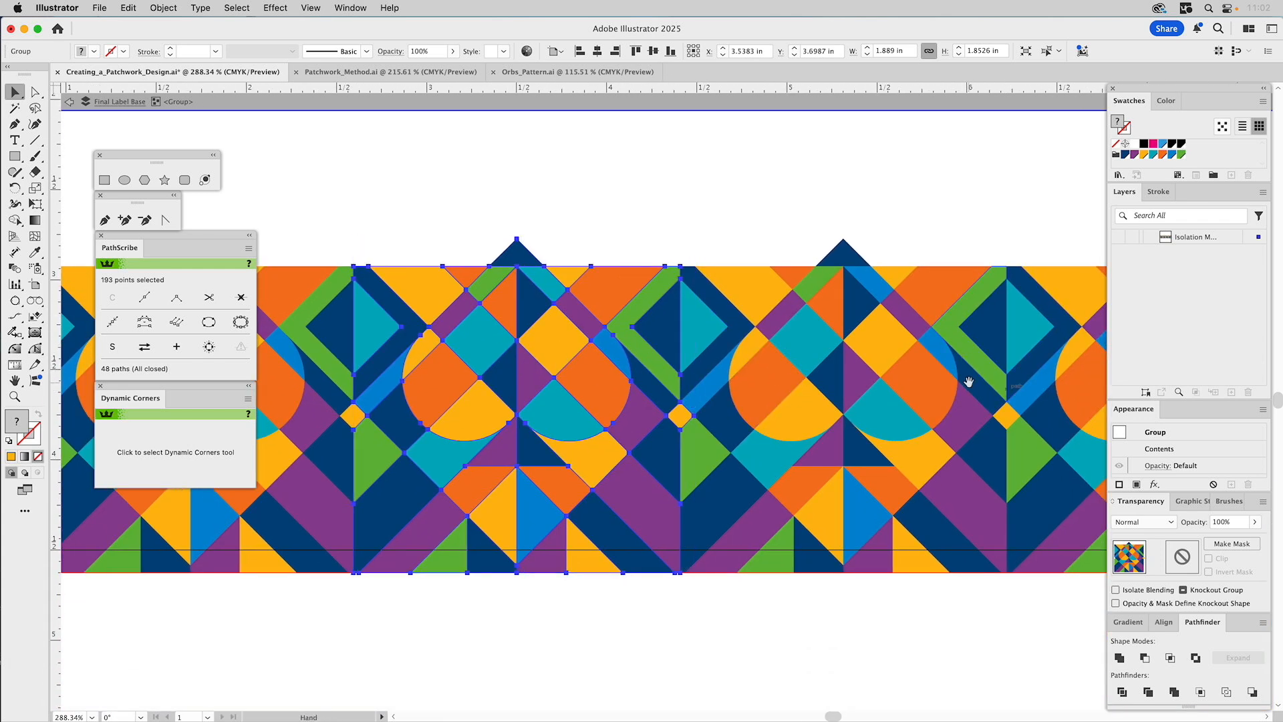
pyautogui.moveTo(972, 381); pyautogui.dragTo(598, 400)
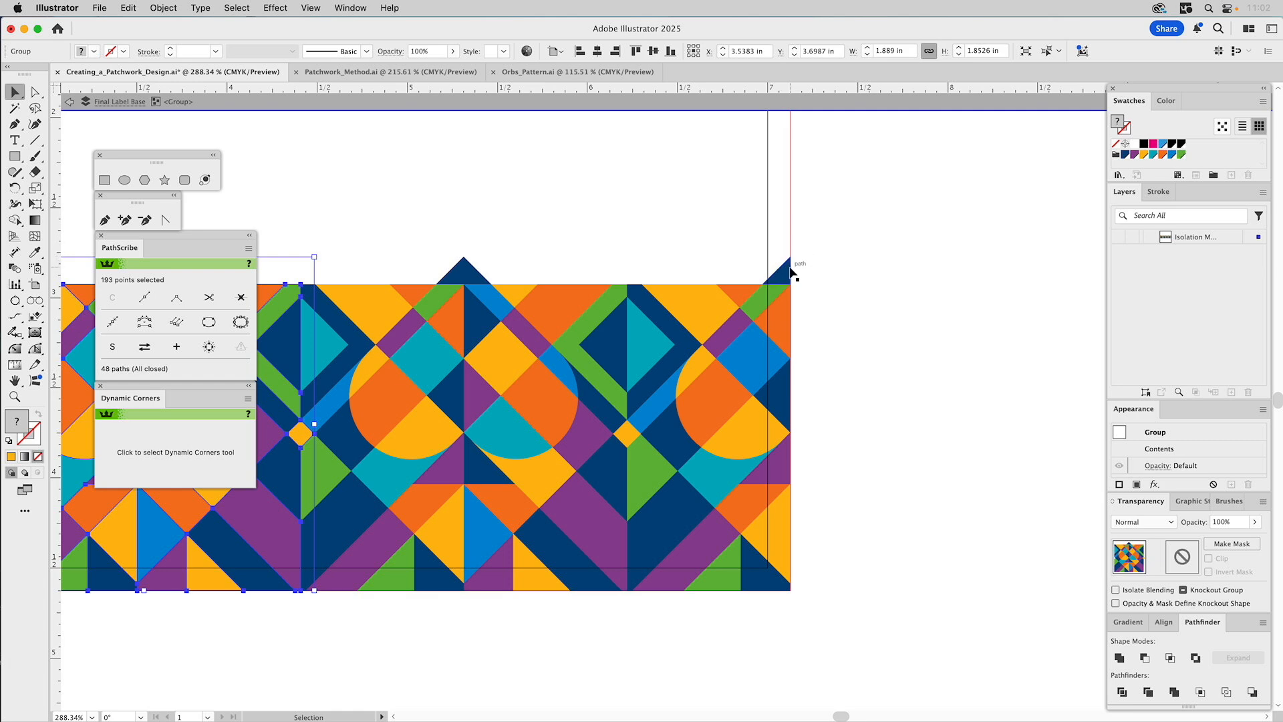
pyautogui.click(841, 301)
pyautogui.scroll(-2, 909, 329)
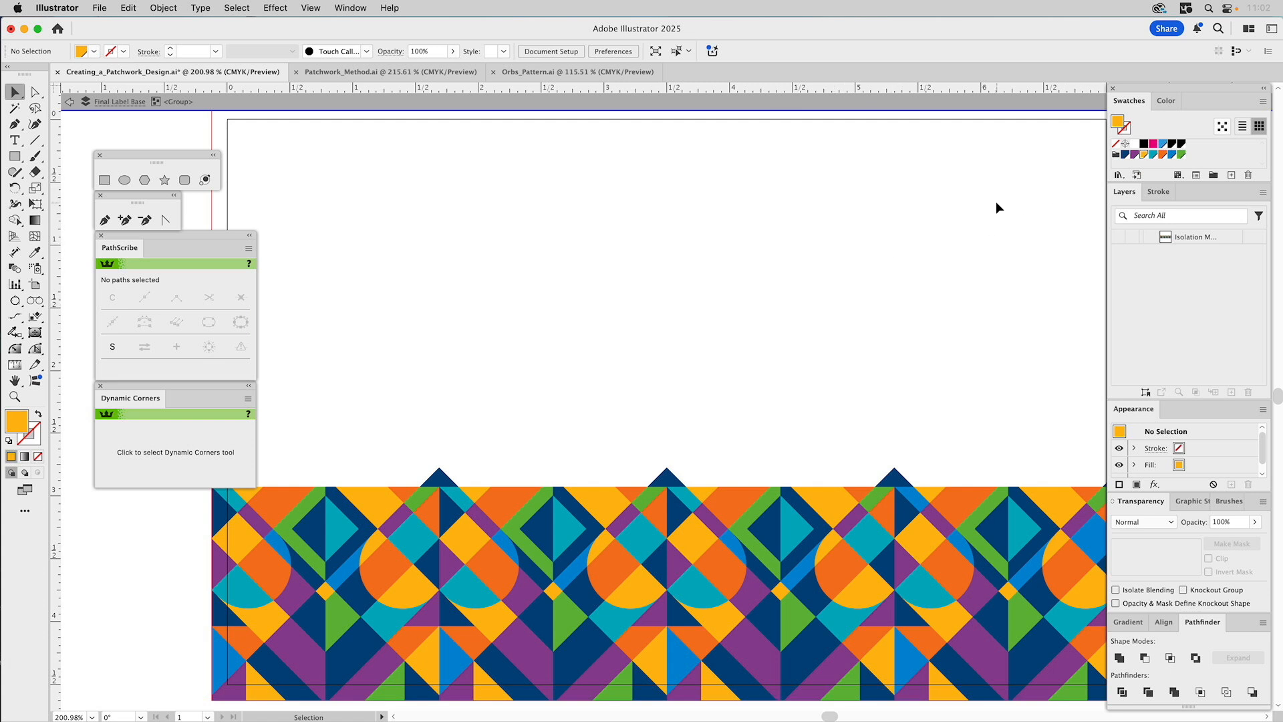
pyautogui.press('Escape')
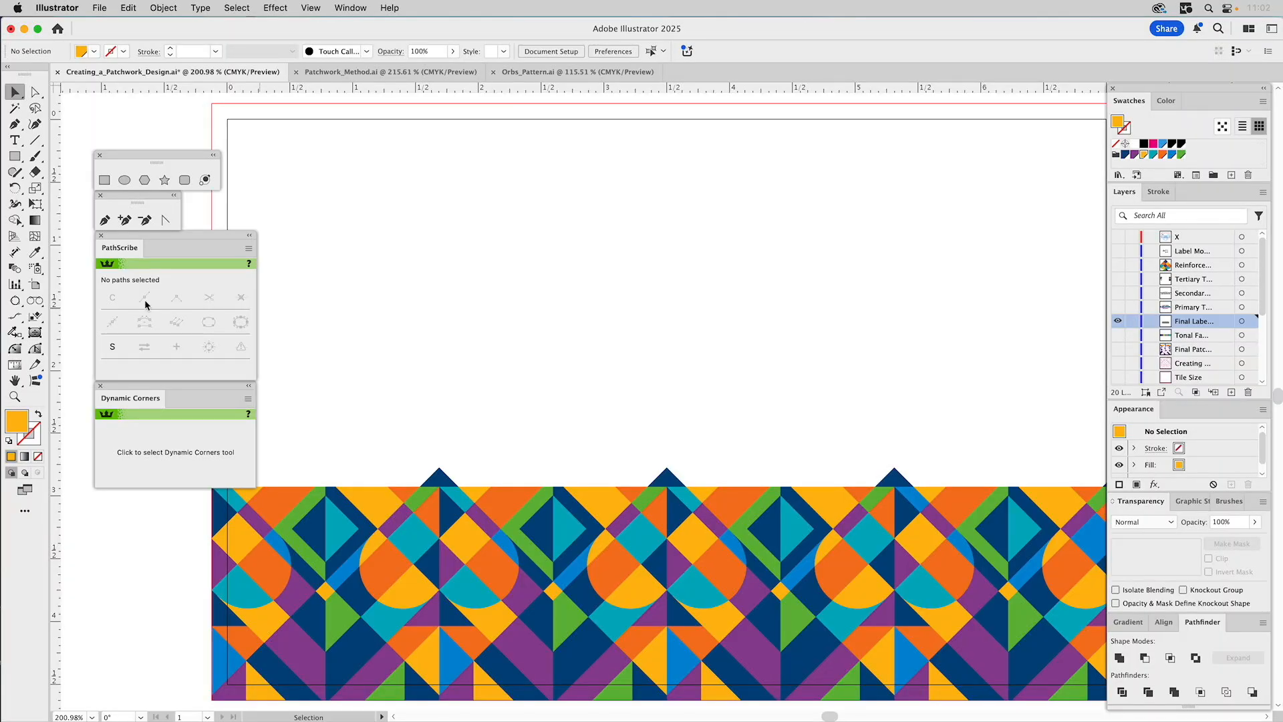
# Frame the whole label and show its primary, secondary and tertiary text layers above the pattern band.
pyautogui.click(14, 396)
pyautogui.keyDown('alt'); pyautogui.click(692, 381); pyautogui.keyUp('alt')
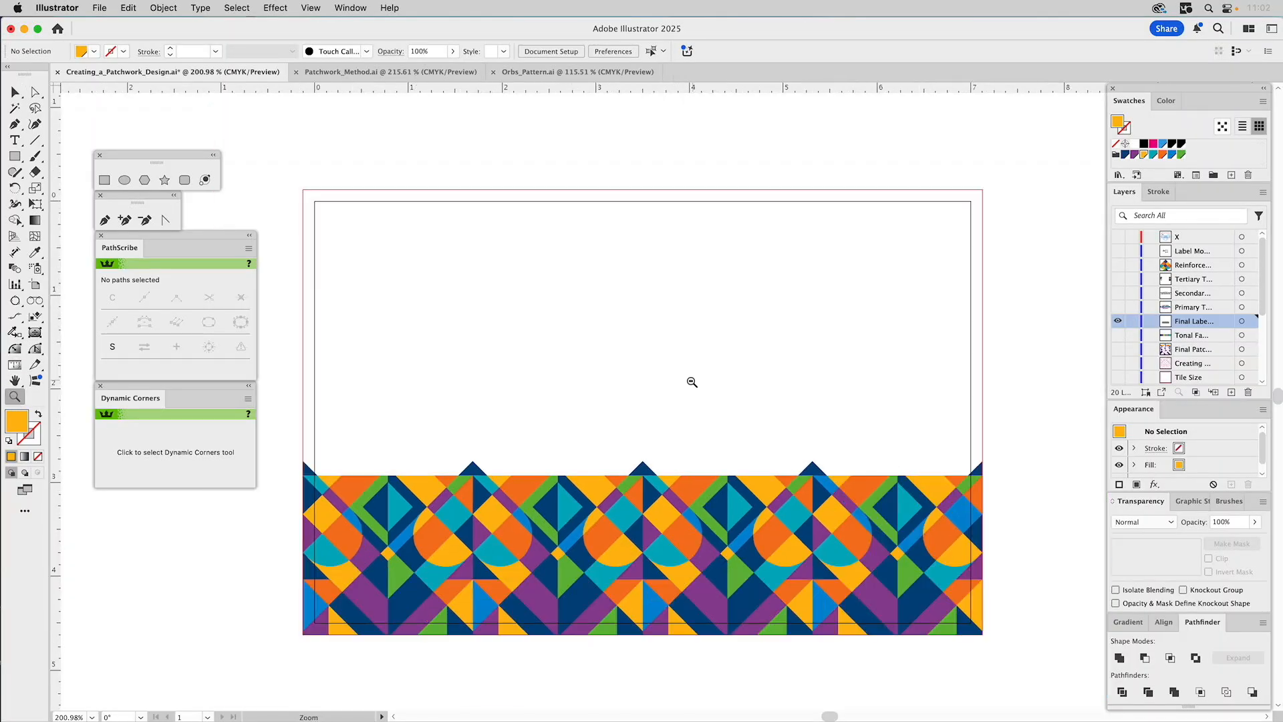
pyautogui.moveTo(690, 372); pyautogui.dragTo(726, 297)
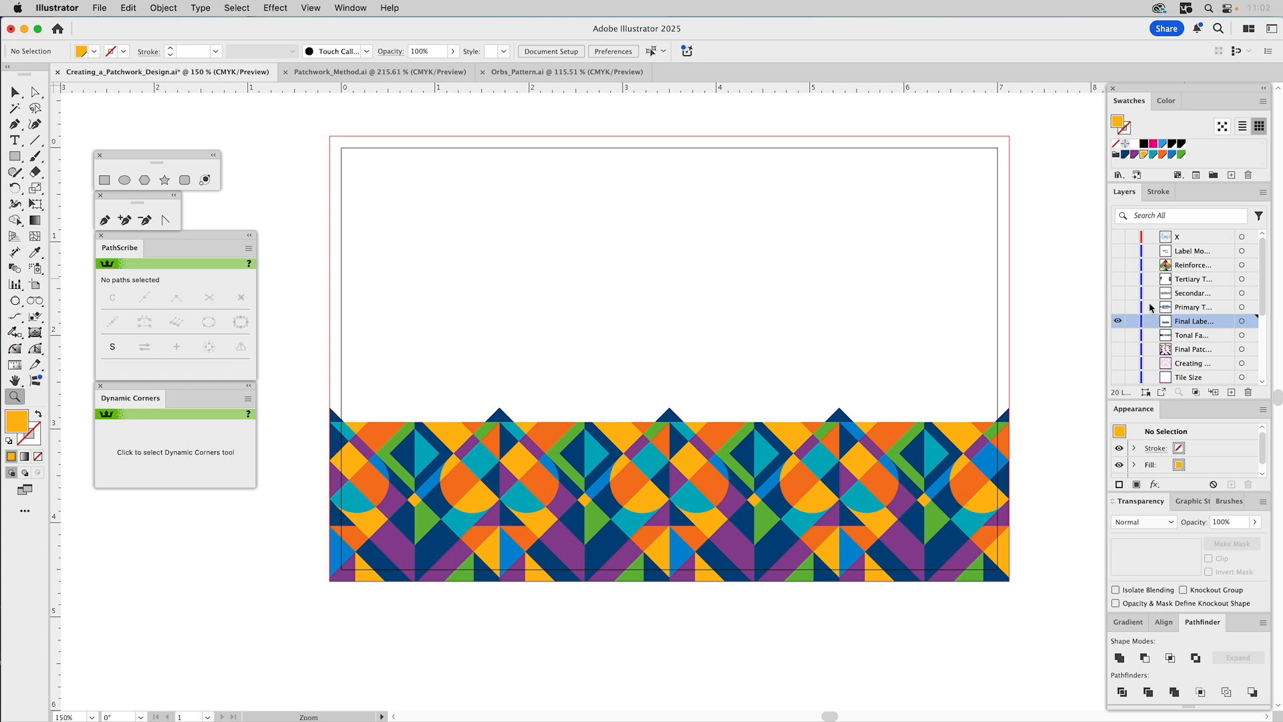
pyautogui.click(1118, 307)
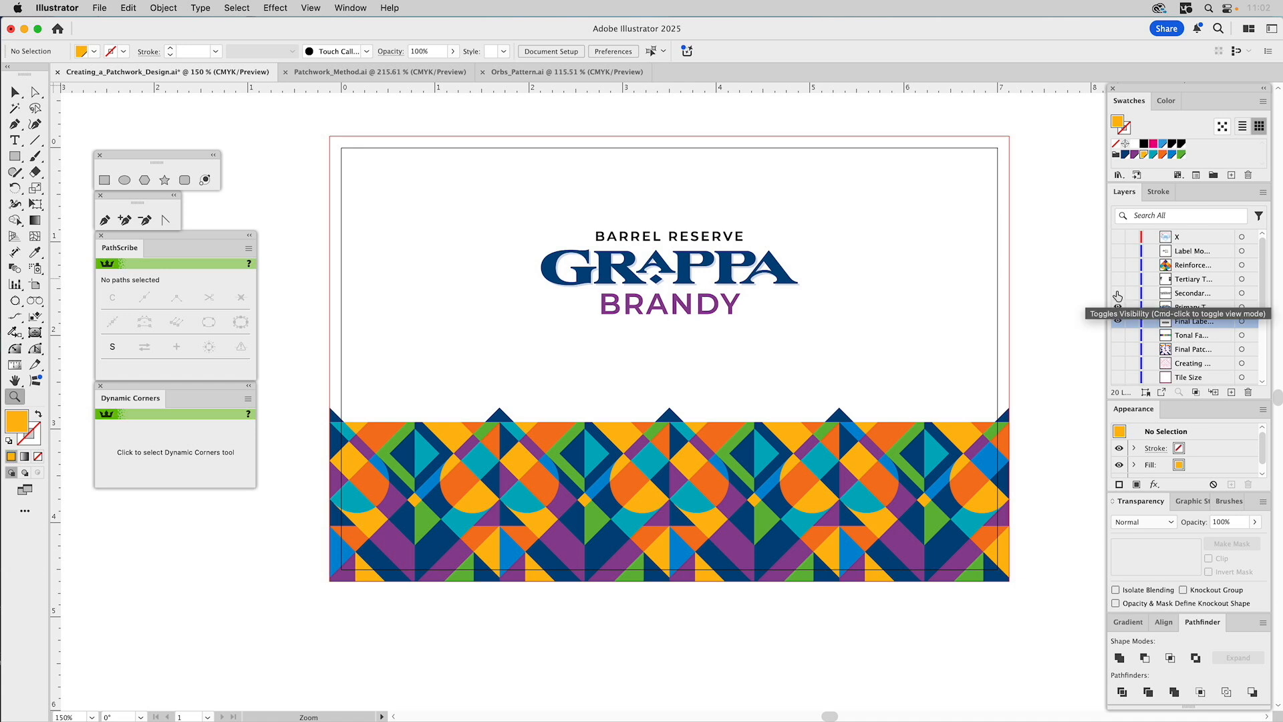
pyautogui.click(1119, 296)
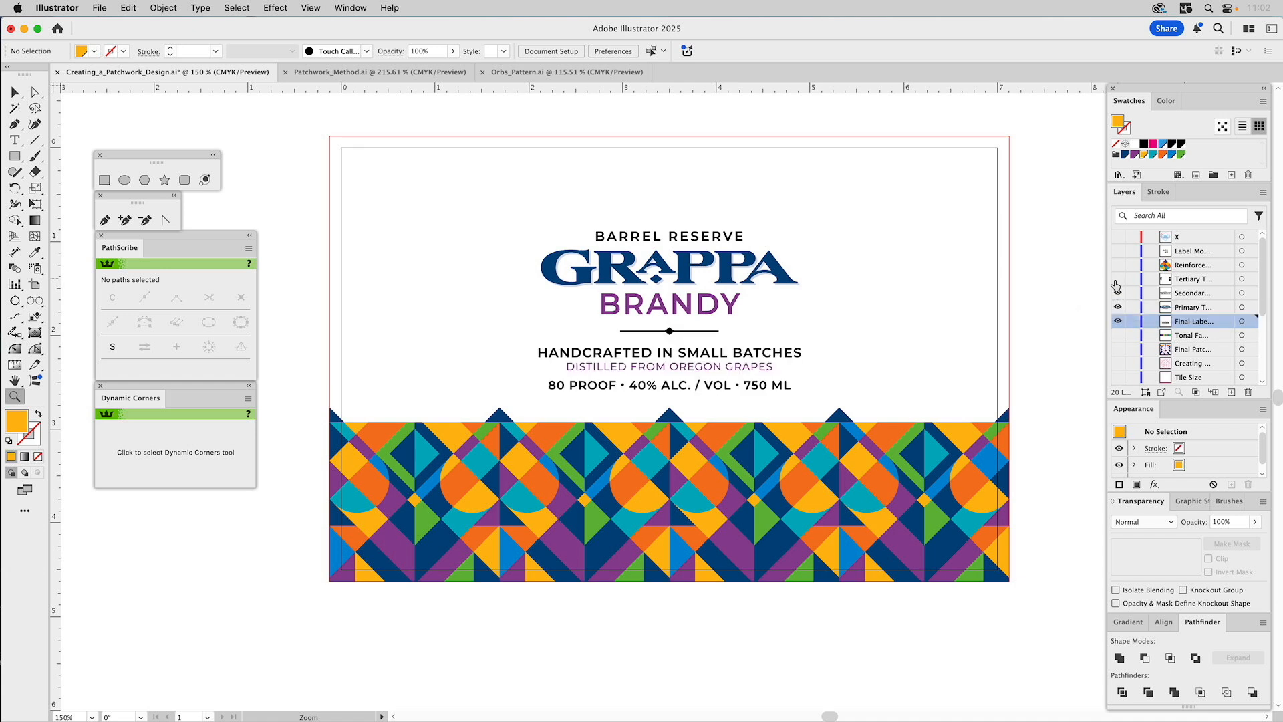
pyautogui.click(1117, 280)
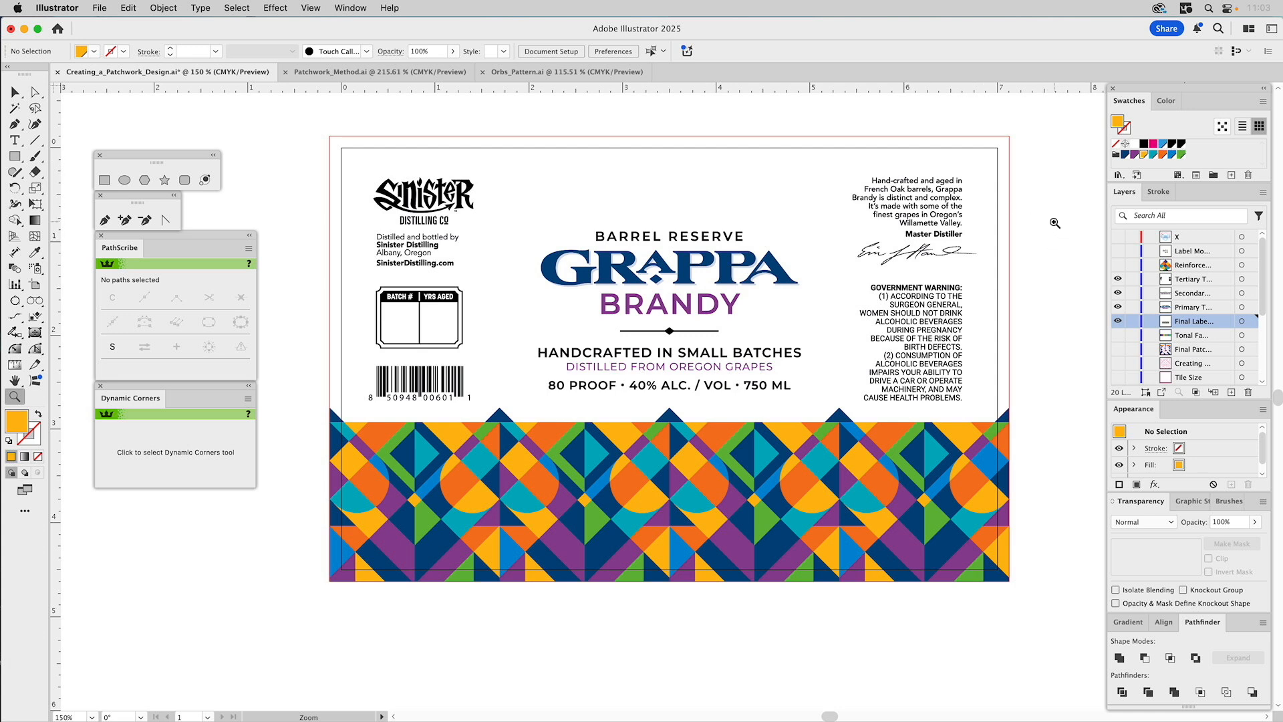
# Show the layer with the spade emblem over the brand name, and display only the bottle mockup layer.
pyautogui.press('v')
pyautogui.click(1118, 266)
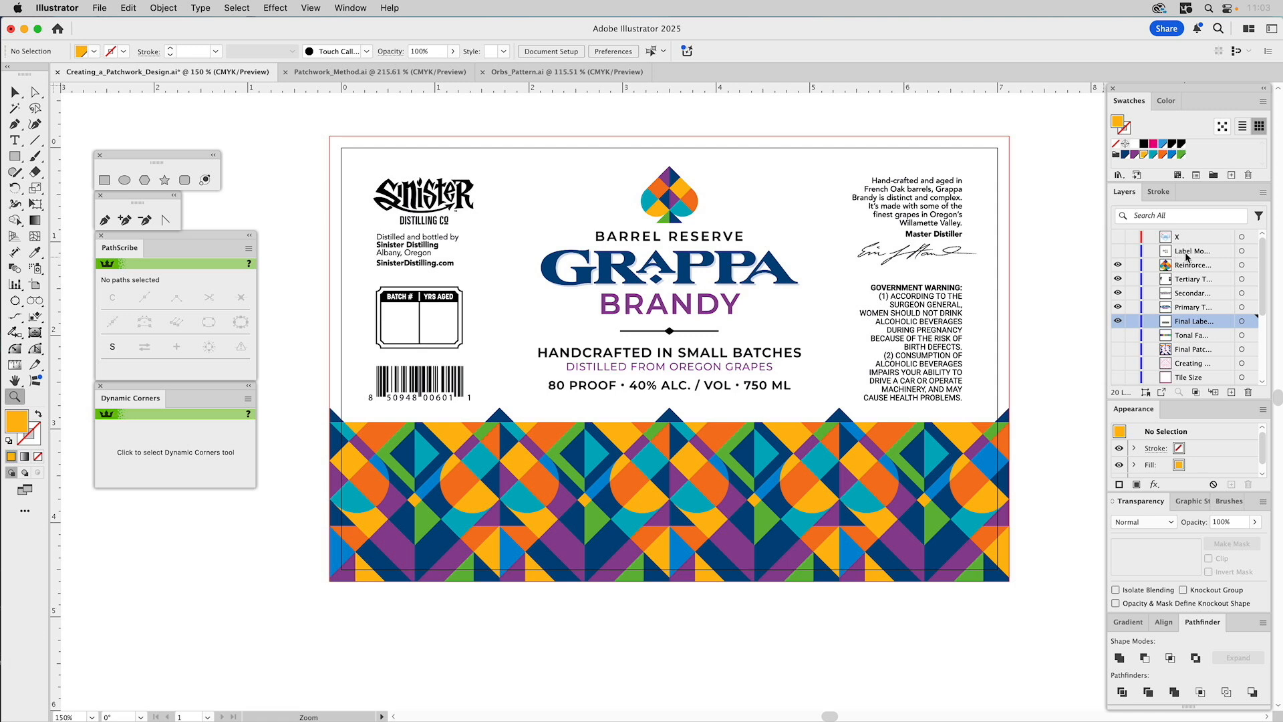
pyautogui.keyDown('alt'); pyautogui.click(1116, 252); pyautogui.keyUp('alt')
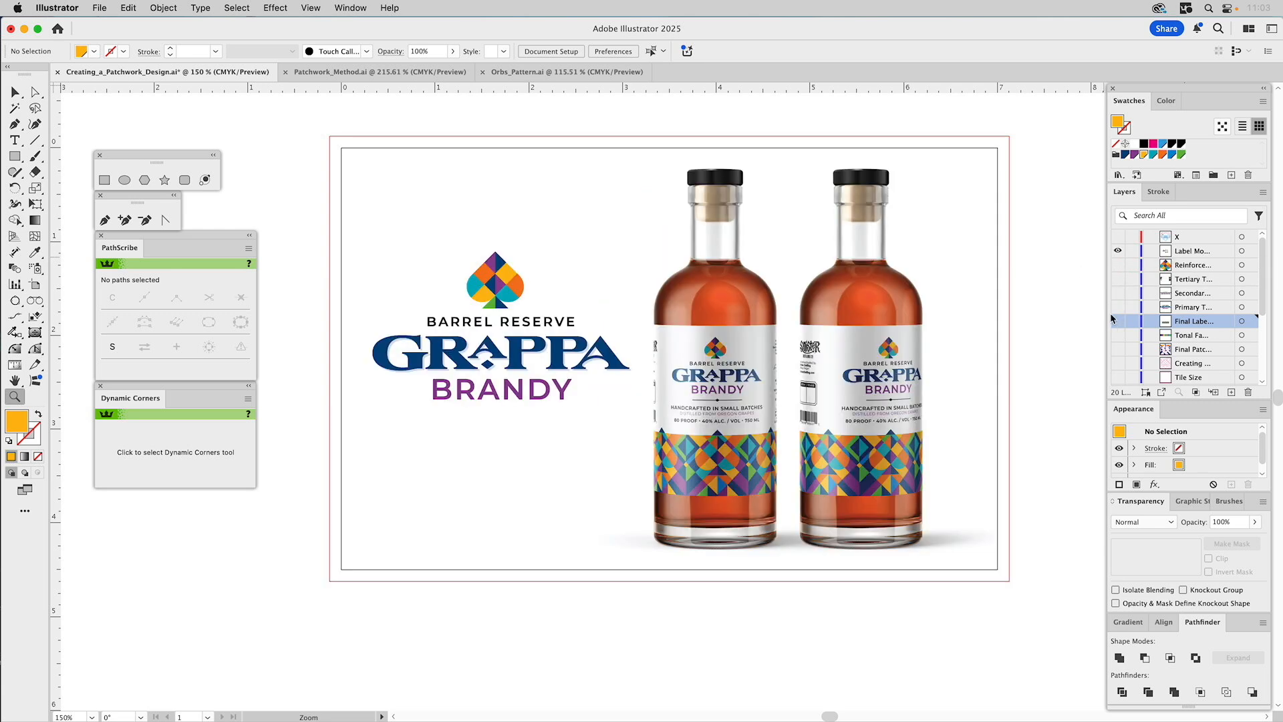
# Hide the artboard outline and set the document bleed to 0 in on all sides of the bottle mockup.
pyautogui.click(311, 8)
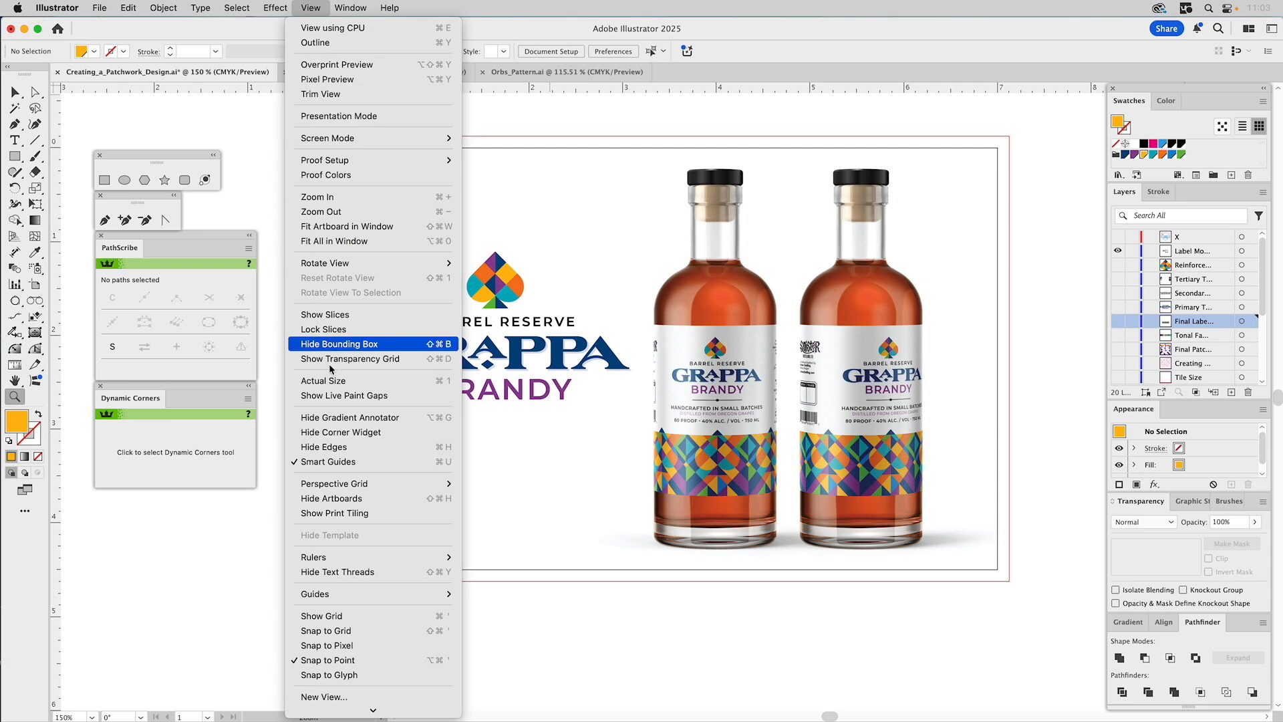
pyautogui.click(322, 501)
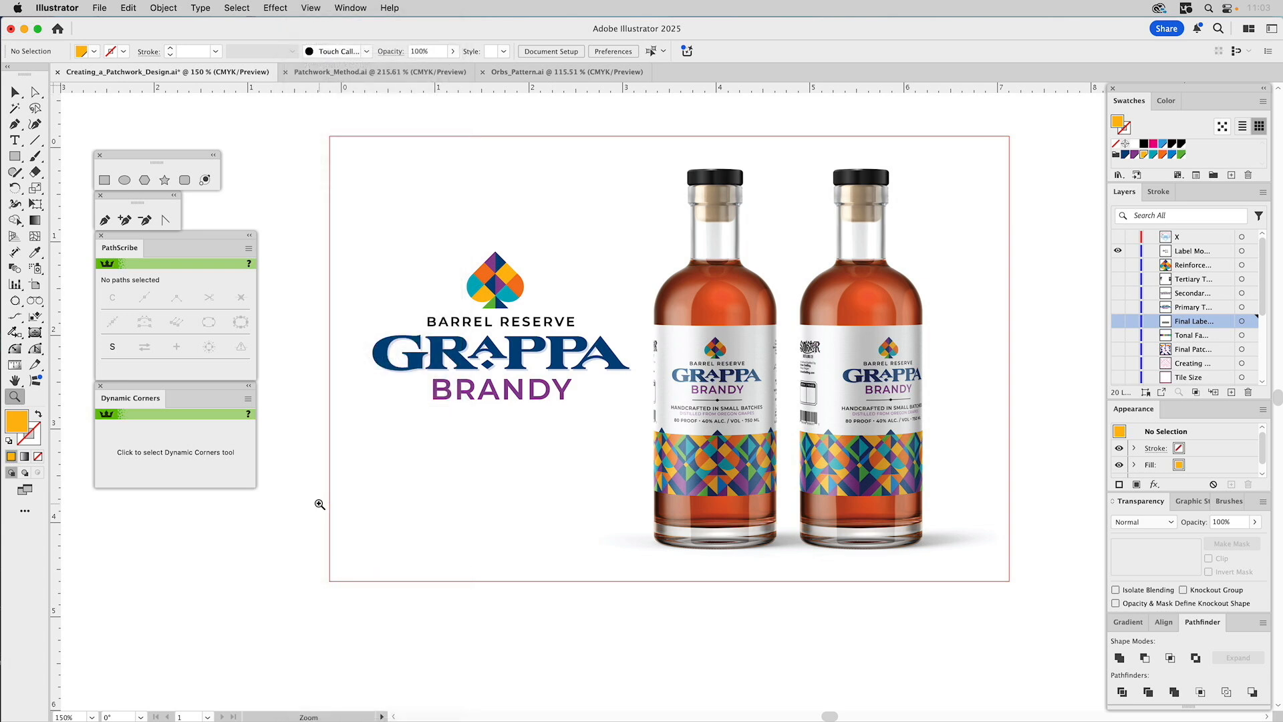
pyautogui.click(99, 8)
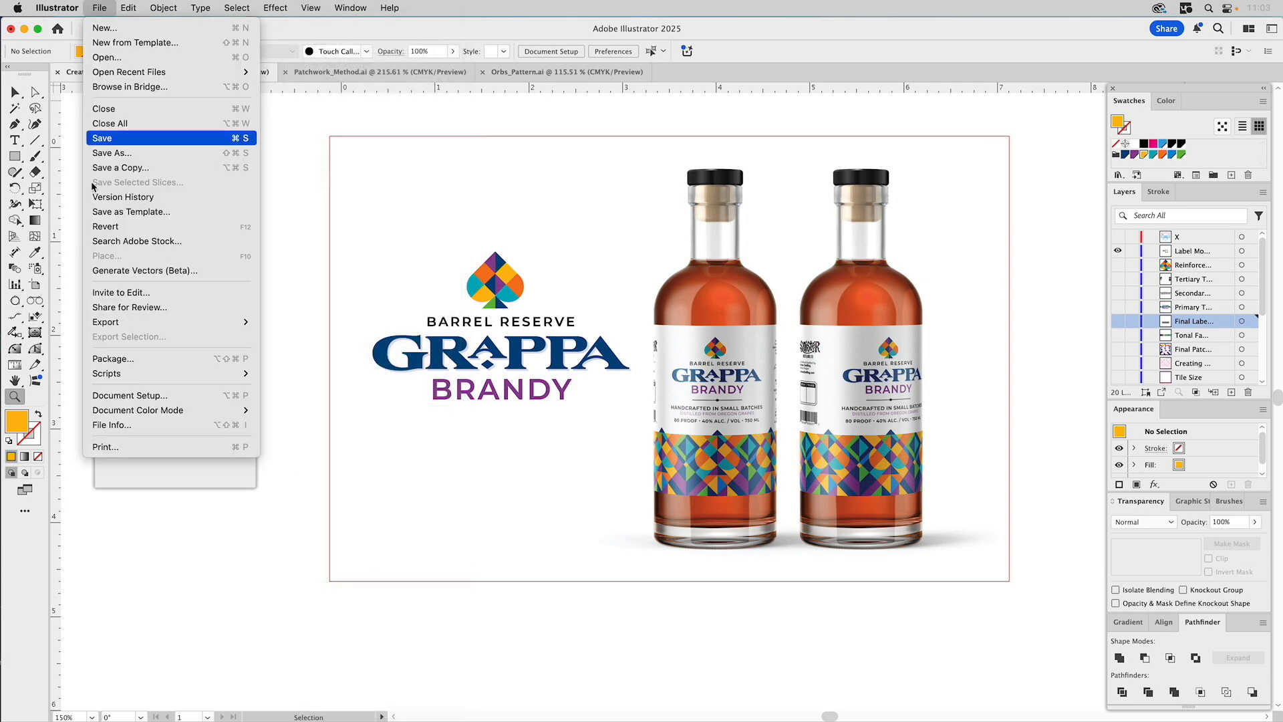
pyautogui.click(112, 397)
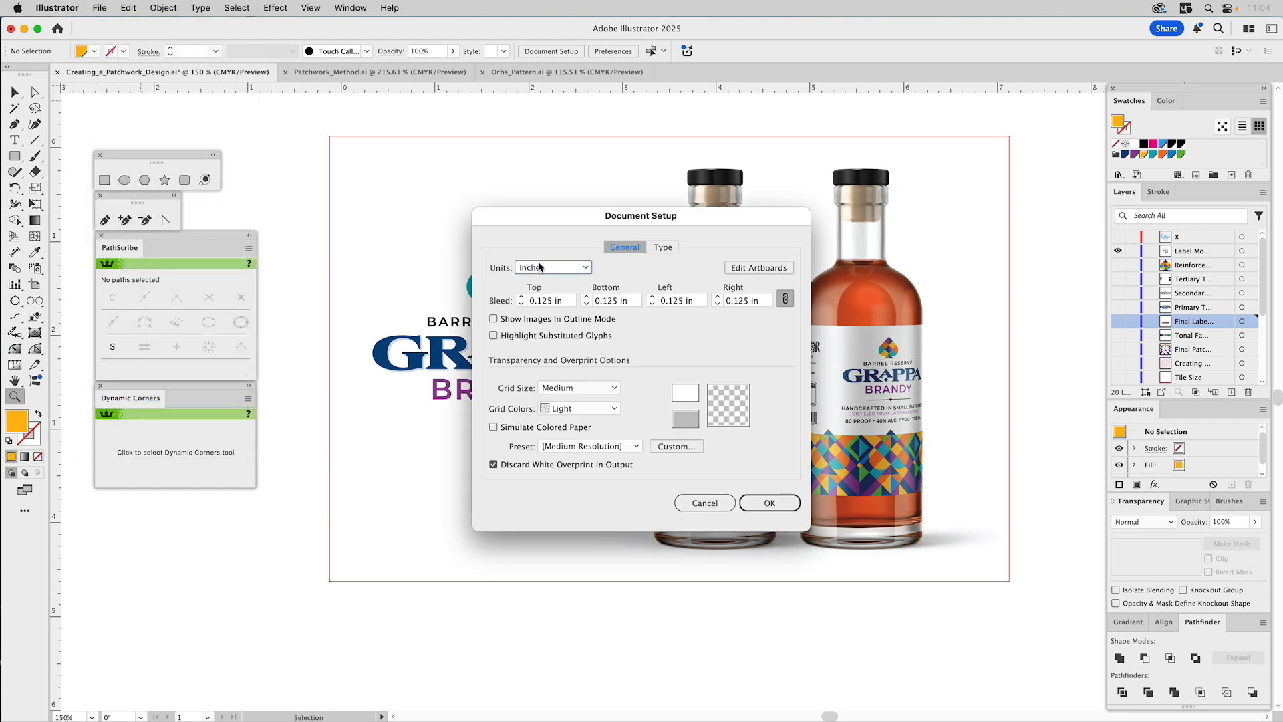
pyautogui.click(563, 302)
pyautogui.write('0')
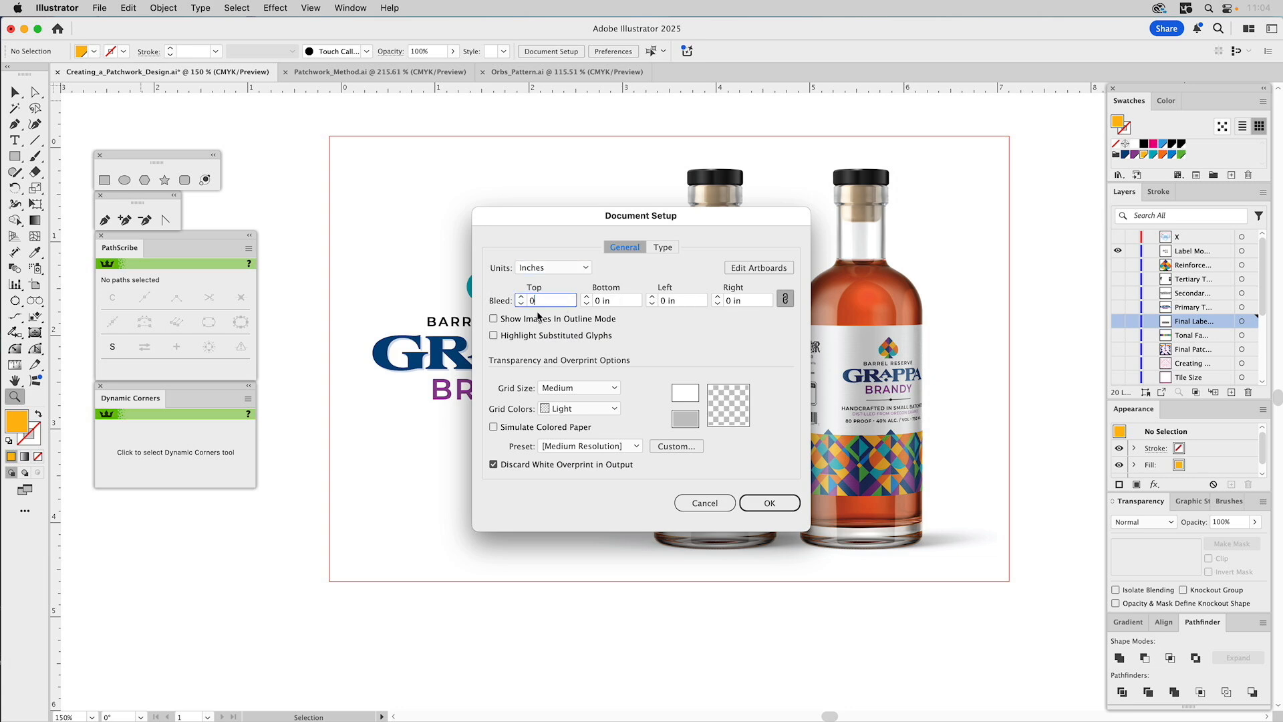
pyautogui.click(759, 505)
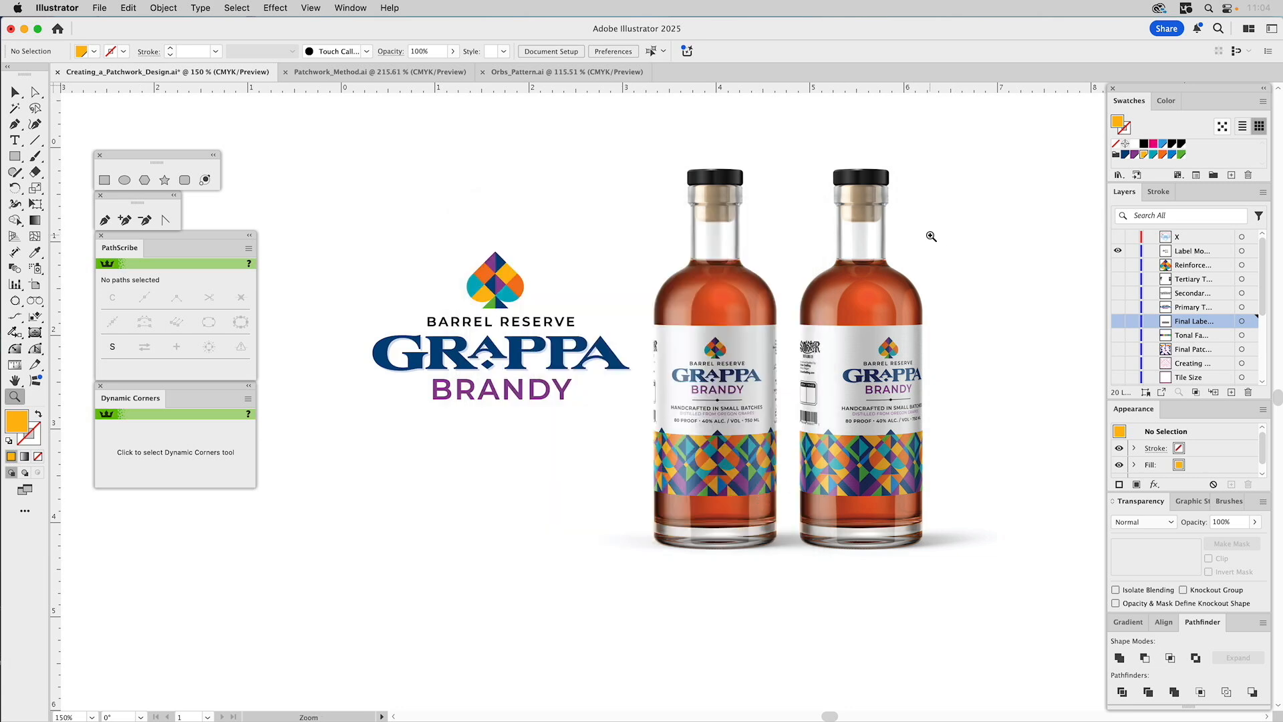
pyautogui.press('super+0')
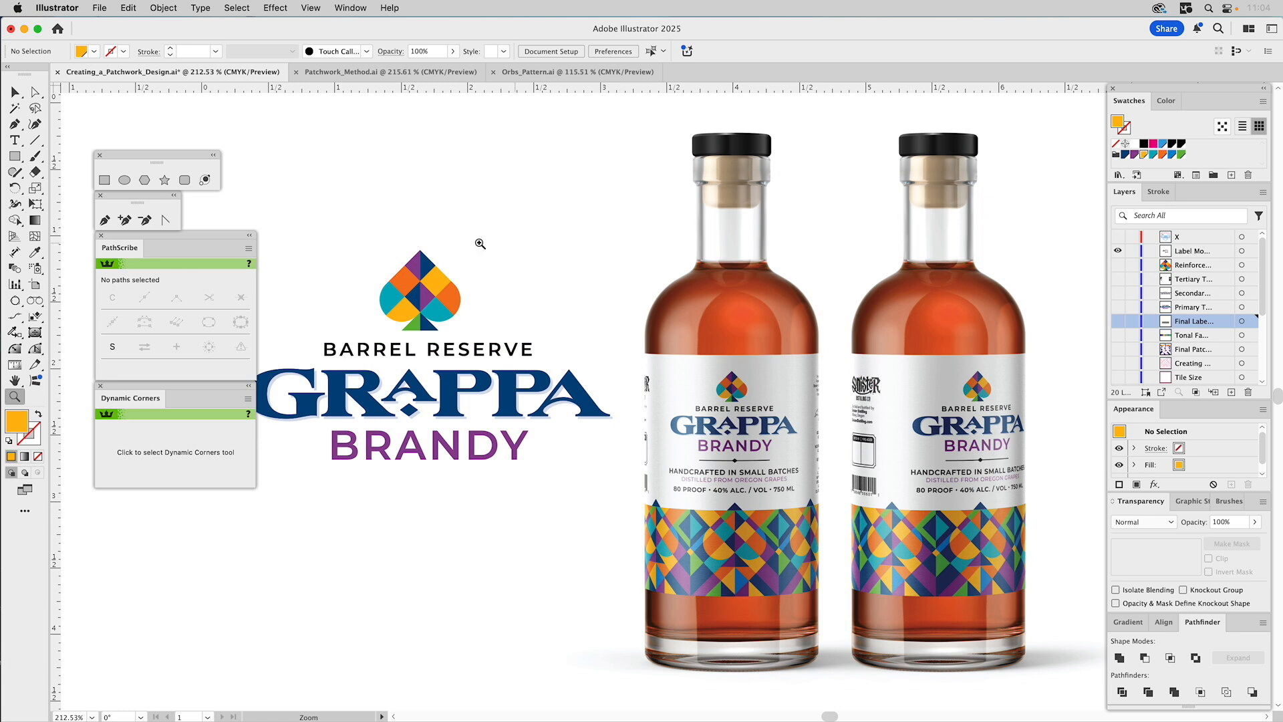
pyautogui.moveTo(419, 189); pyautogui.dragTo(456, 183)
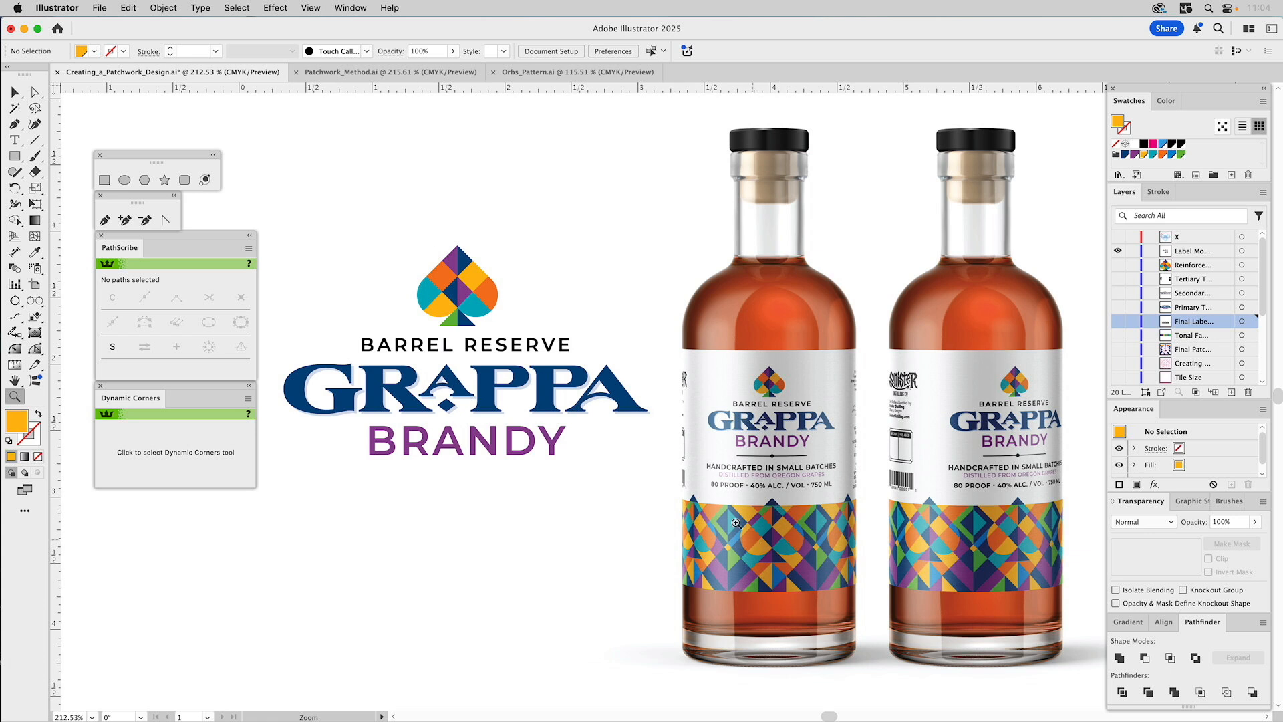
# Switch to Patchwork_Method.ai and divide all the overlapping magenta paths with the Divide pathfinder.
pyautogui.click(364, 72)
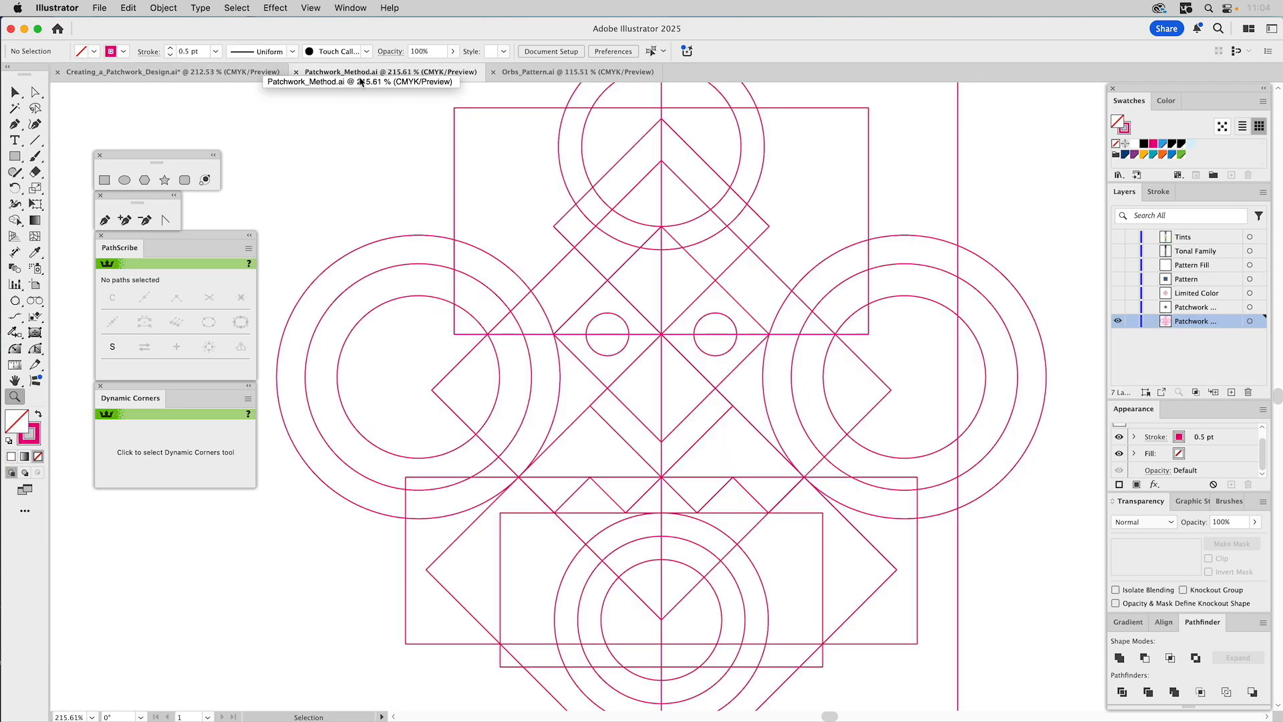
pyautogui.press('v')
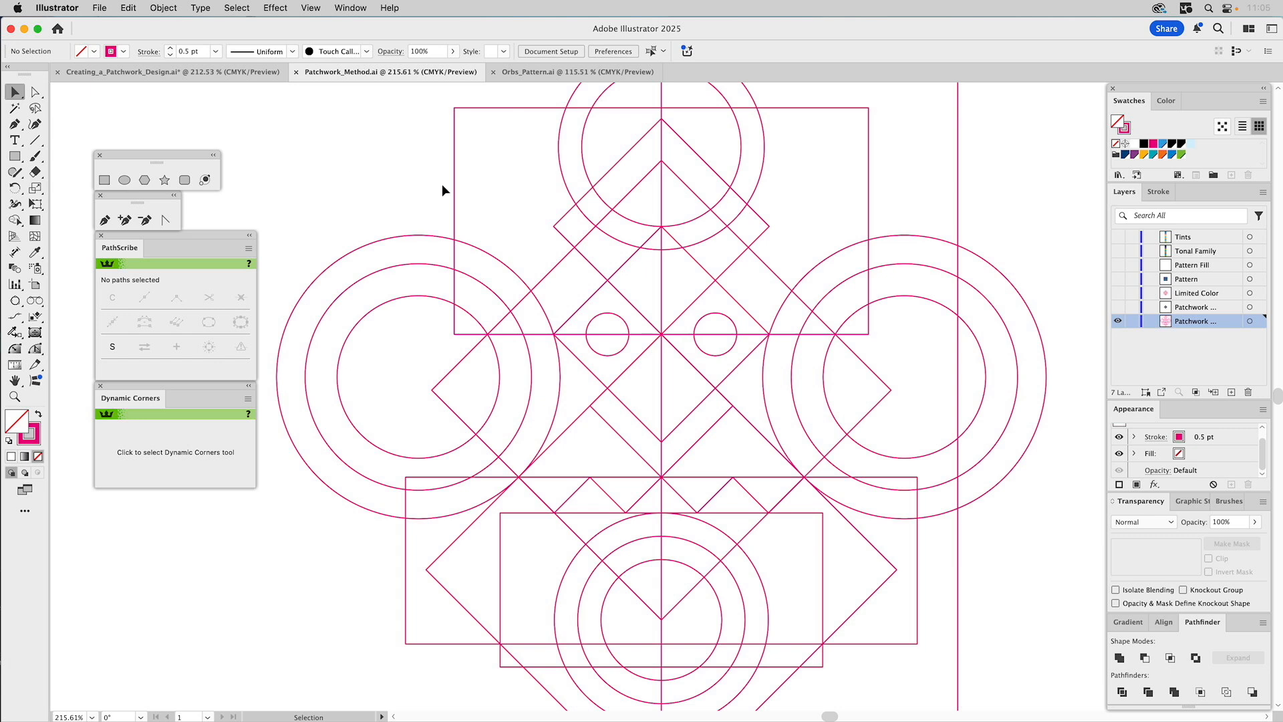
pyautogui.press('super+a')
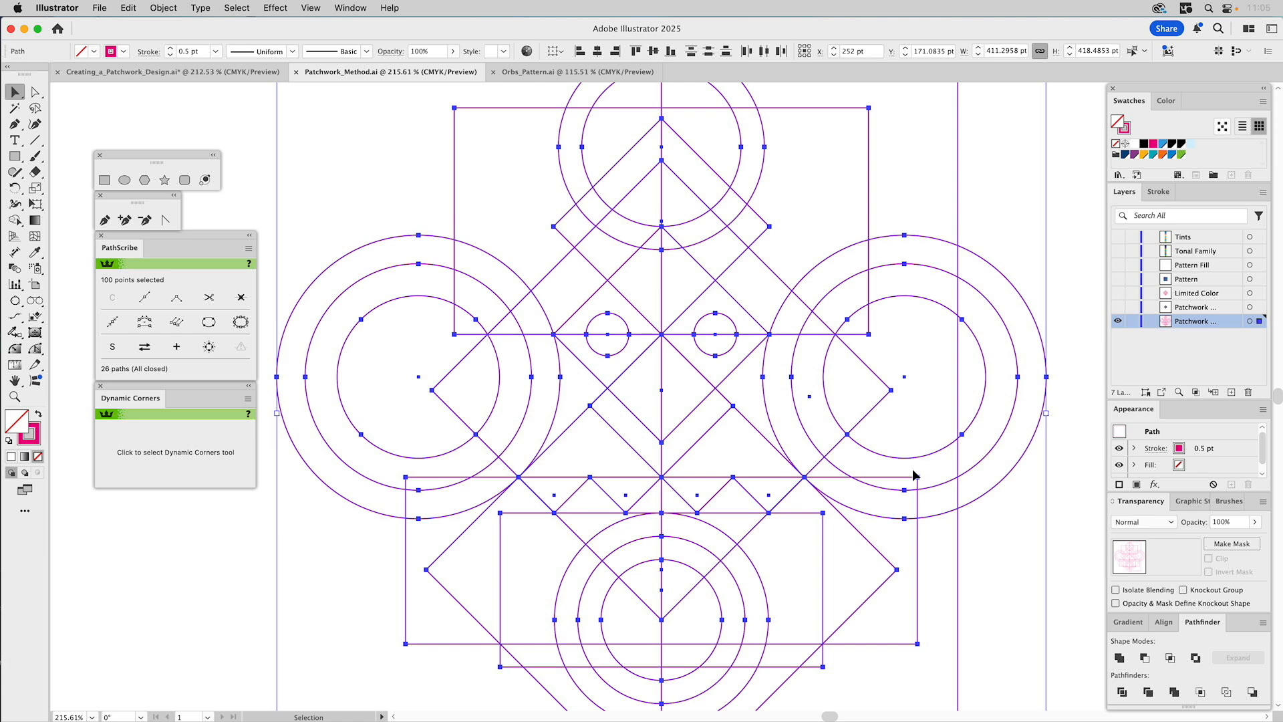
pyautogui.click(1123, 692)
pyautogui.click(1068, 271)
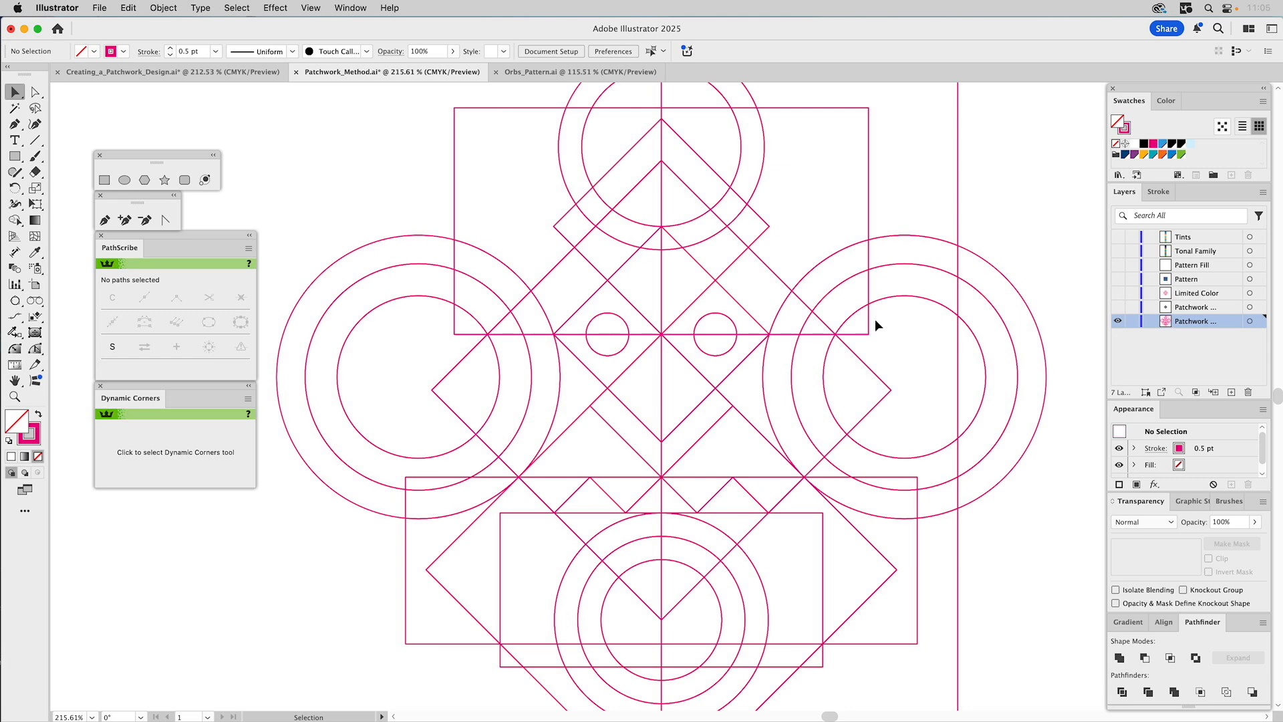
# Delete the divided pieces that lie outside the diamond tile around its top point.
pyautogui.moveTo(685, 171); pyautogui.dragTo(708, 281)
pyautogui.press('a')
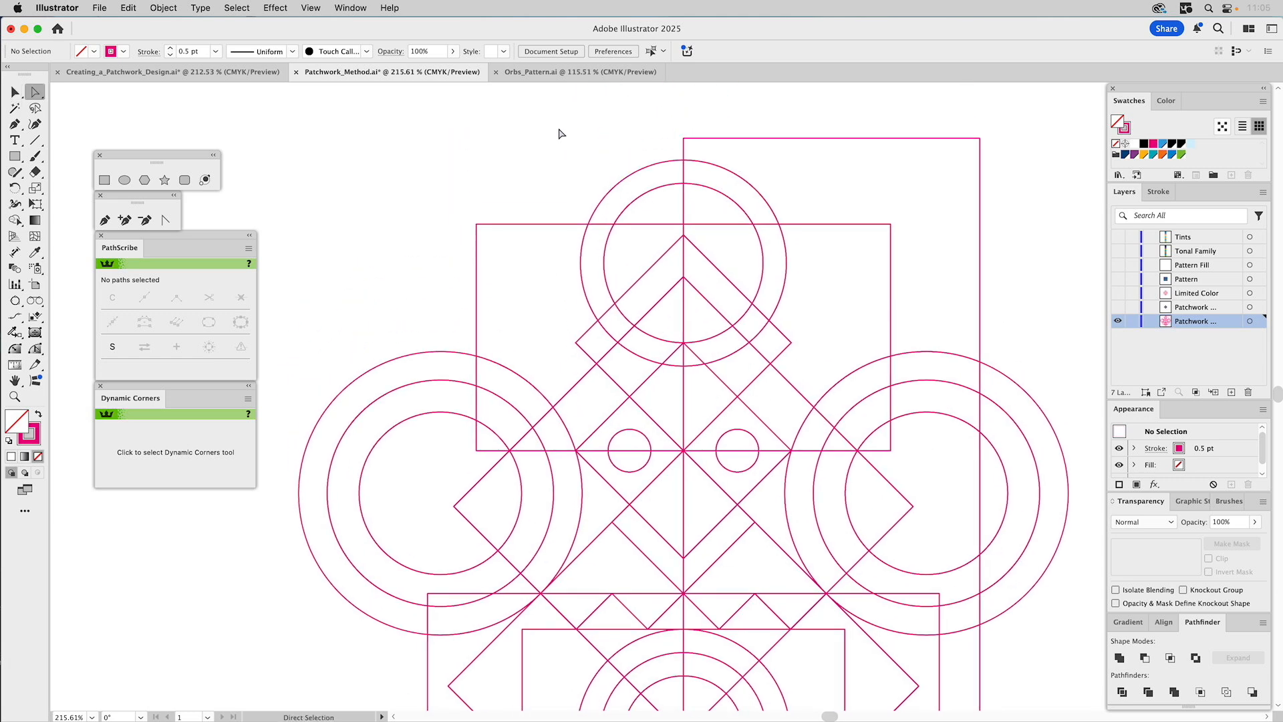
pyautogui.moveTo(516, 124); pyautogui.dragTo(1001, 265)
pyautogui.press('Delete')
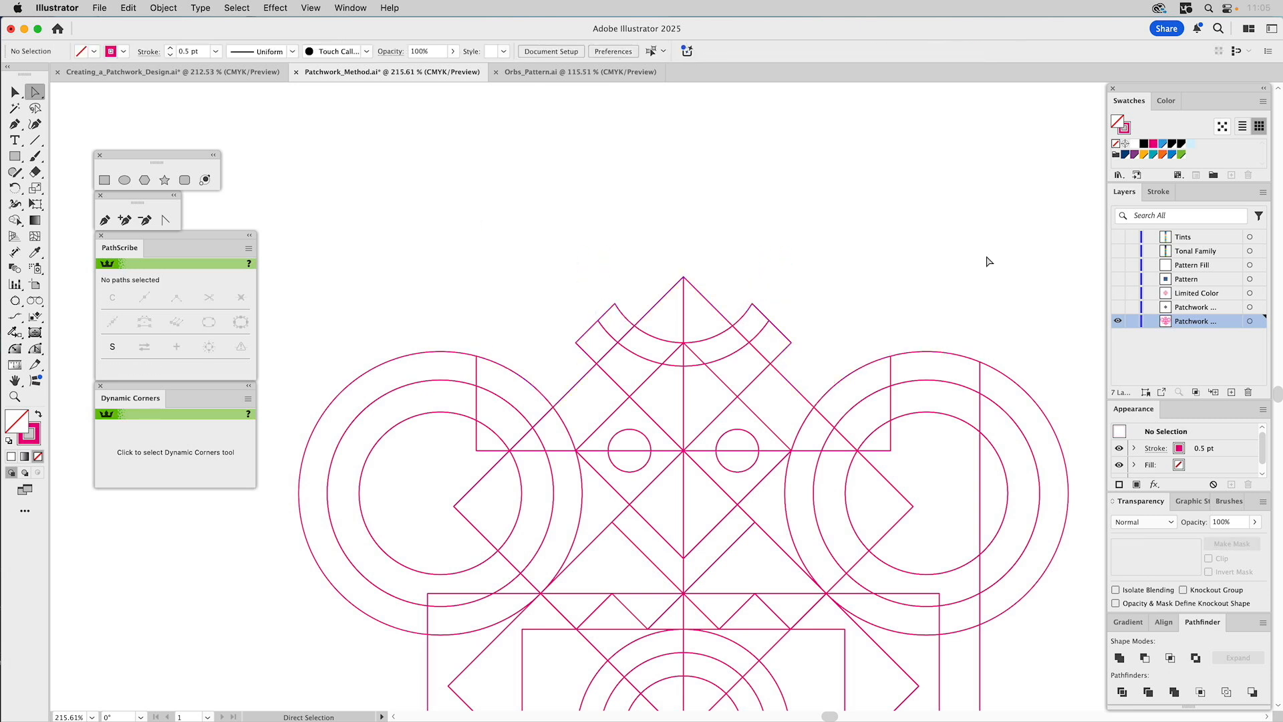
pyautogui.moveTo(600, 318); pyautogui.dragTo(617, 329)
pyautogui.press('Delete')
pyautogui.moveTo(789, 308); pyautogui.dragTo(766, 332)
pyautogui.press('Delete')
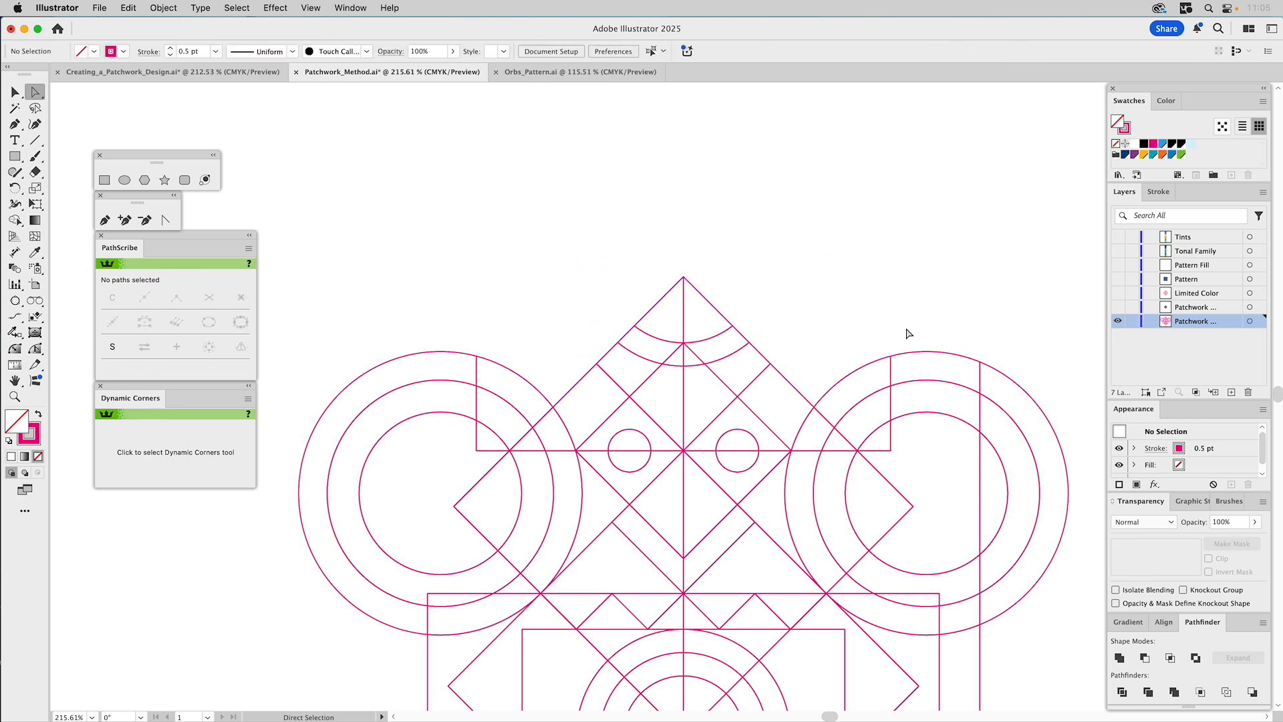
# Delete the leftover circle and rectangle pieces outside the diamond tile's right and left sides.
pyautogui.moveTo(936, 320); pyautogui.dragTo(1073, 702)
pyautogui.press('Delete')
pyautogui.moveTo(909, 335); pyautogui.dragTo(885, 441)
pyautogui.press('Delete')
pyautogui.moveTo(403, 320); pyautogui.dragTo(493, 442)
pyautogui.press('Delete')
pyautogui.moveTo(423, 584); pyautogui.dragTo(506, 668)
pyautogui.press('Delete')
# Delete the pieces outside the lower half of the diamond, including the leftover sliver on its lower right edge.
pyautogui.press('space')
pyautogui.moveTo(630, 570); pyautogui.dragTo(622, 303)
pyautogui.moveTo(471, 488); pyautogui.dragTo(940, 664)
pyautogui.press('Delete')
pyautogui.press('Delete')
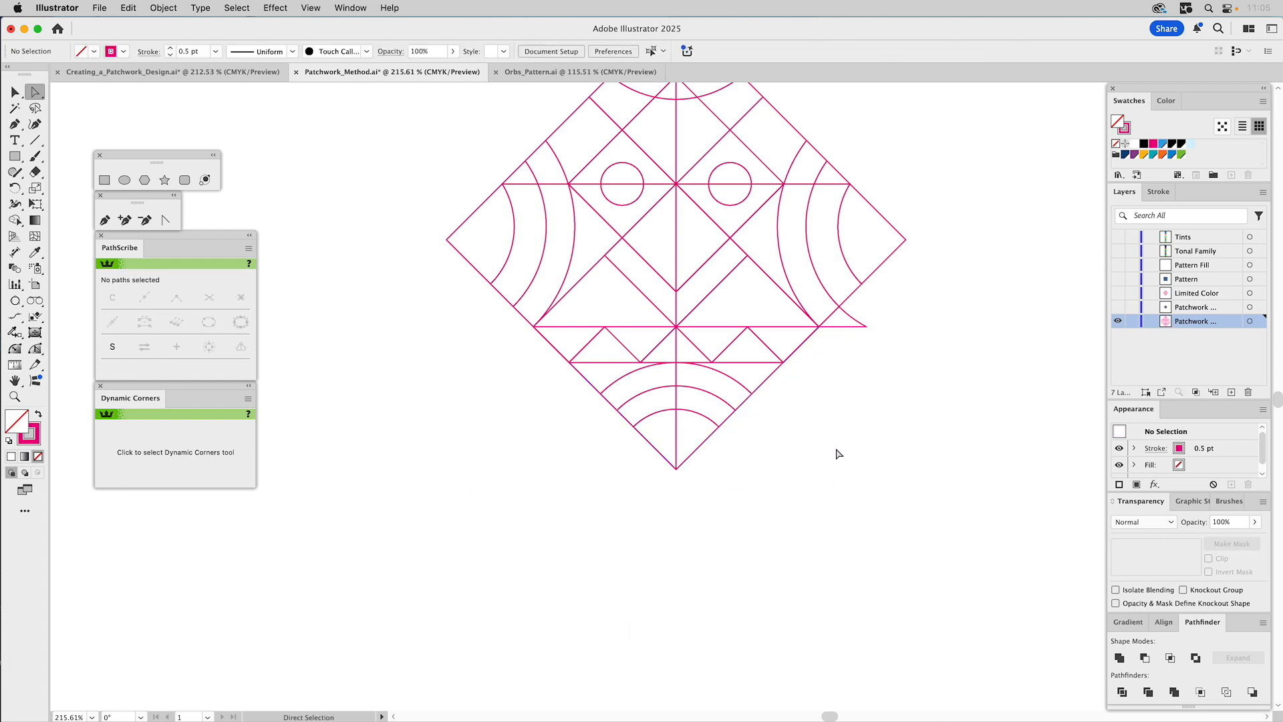
pyautogui.click(857, 326)
pyautogui.press('Delete')
pyautogui.moveTo(914, 339); pyautogui.dragTo(905, 449)
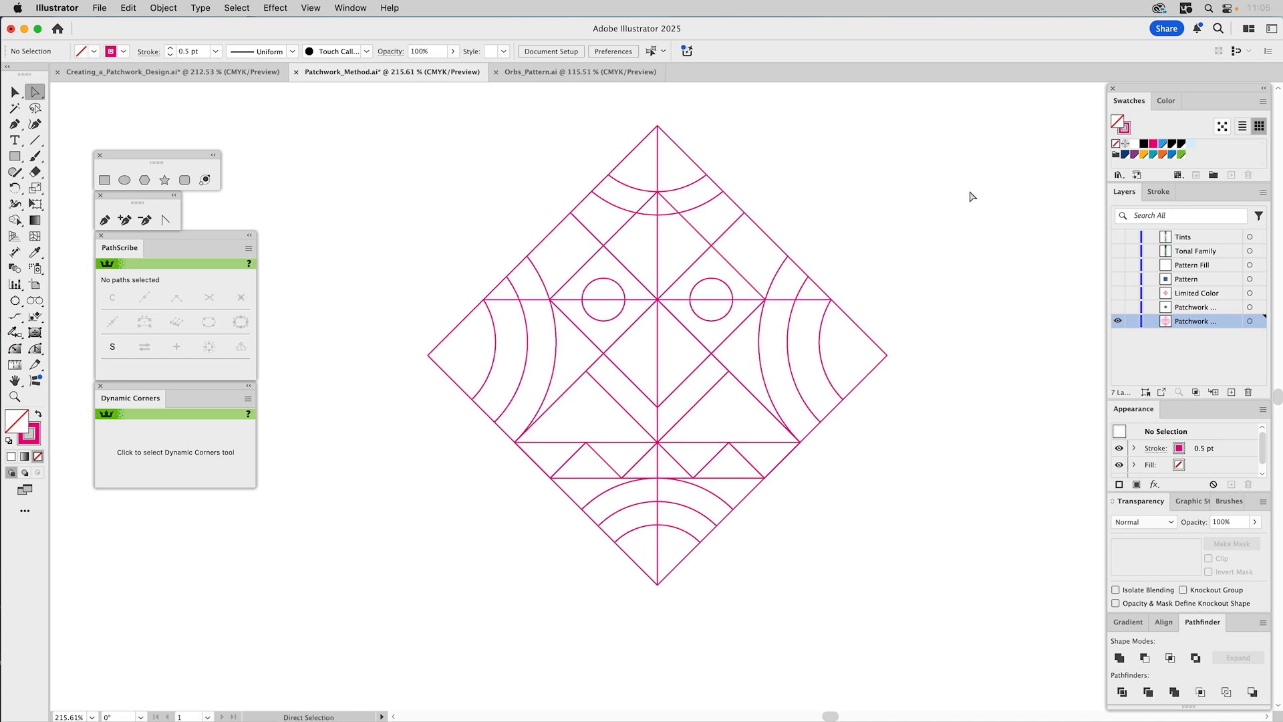
# Fill all the divided shapes of the diamond tile with white.
pyautogui.press('super+a')
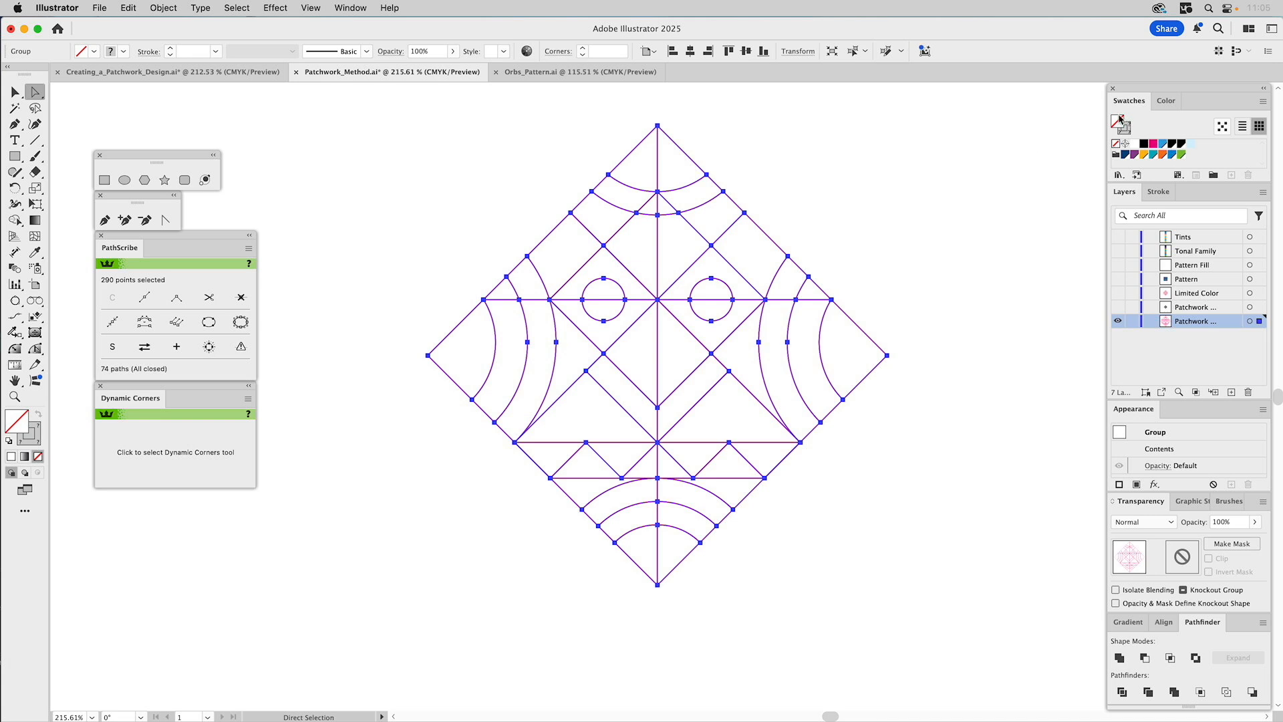
pyautogui.click(1135, 147)
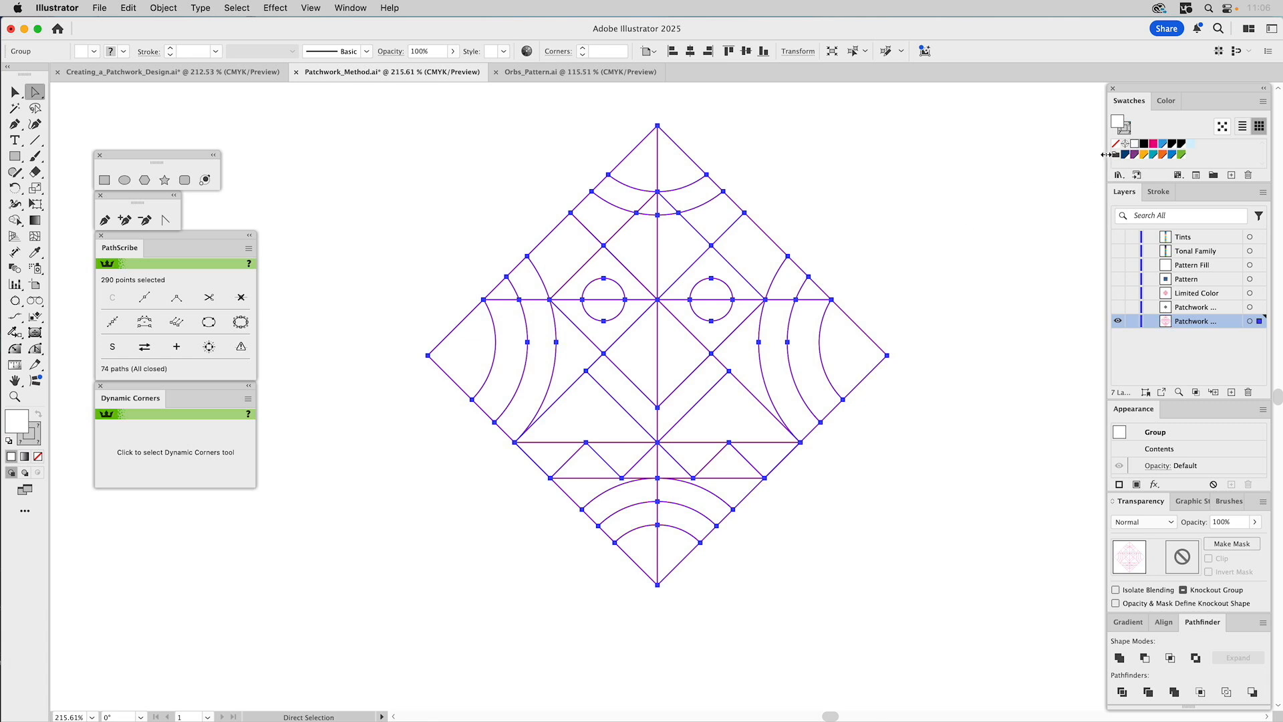
pyautogui.keyDown('super'); pyautogui.click(965, 215); pyautogui.keyUp('super')
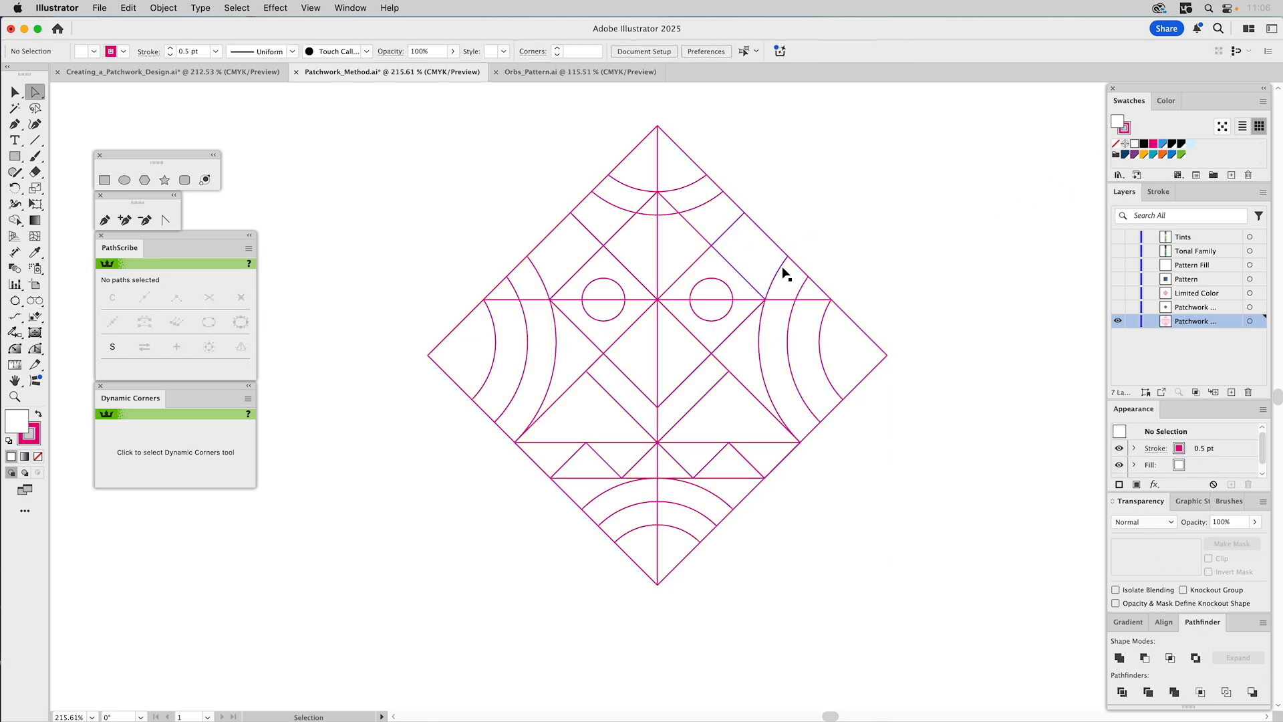
pyautogui.press('space')
pyautogui.moveTo(862, 200); pyautogui.dragTo(986, 213)
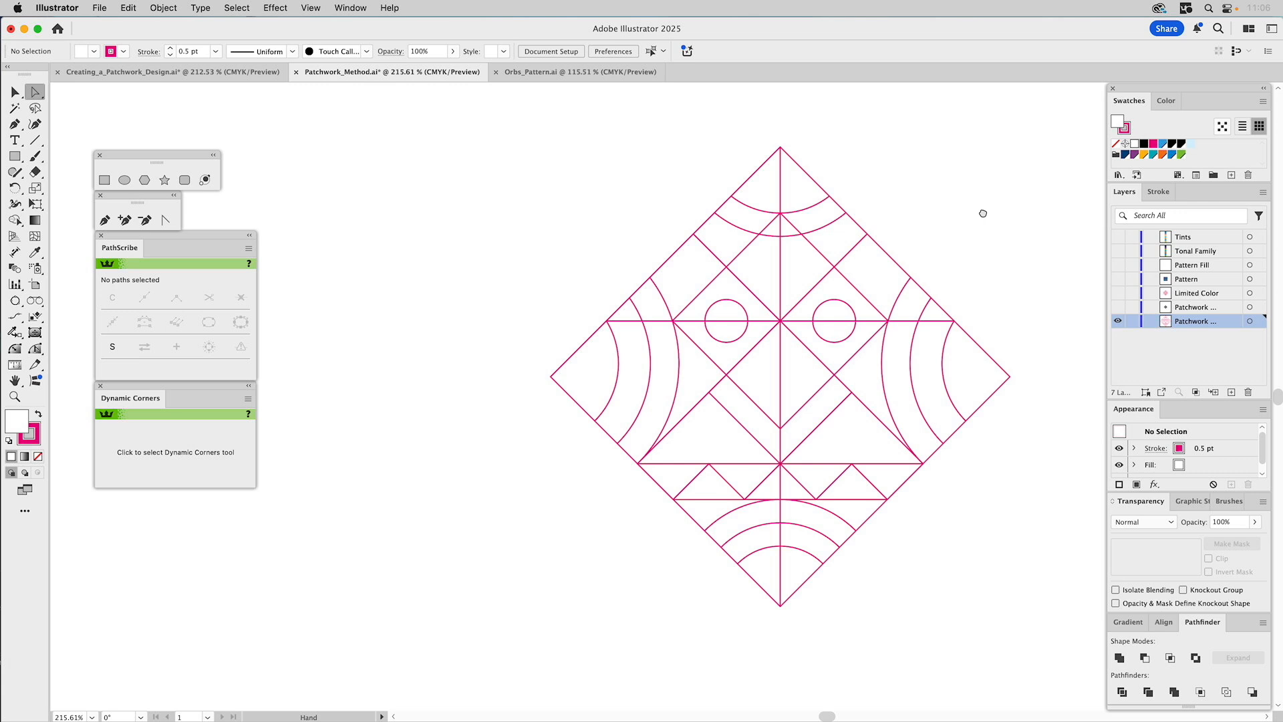
# Show the Tonal Family color column beside the line-art diamond tile.
pyautogui.click(1117, 252)
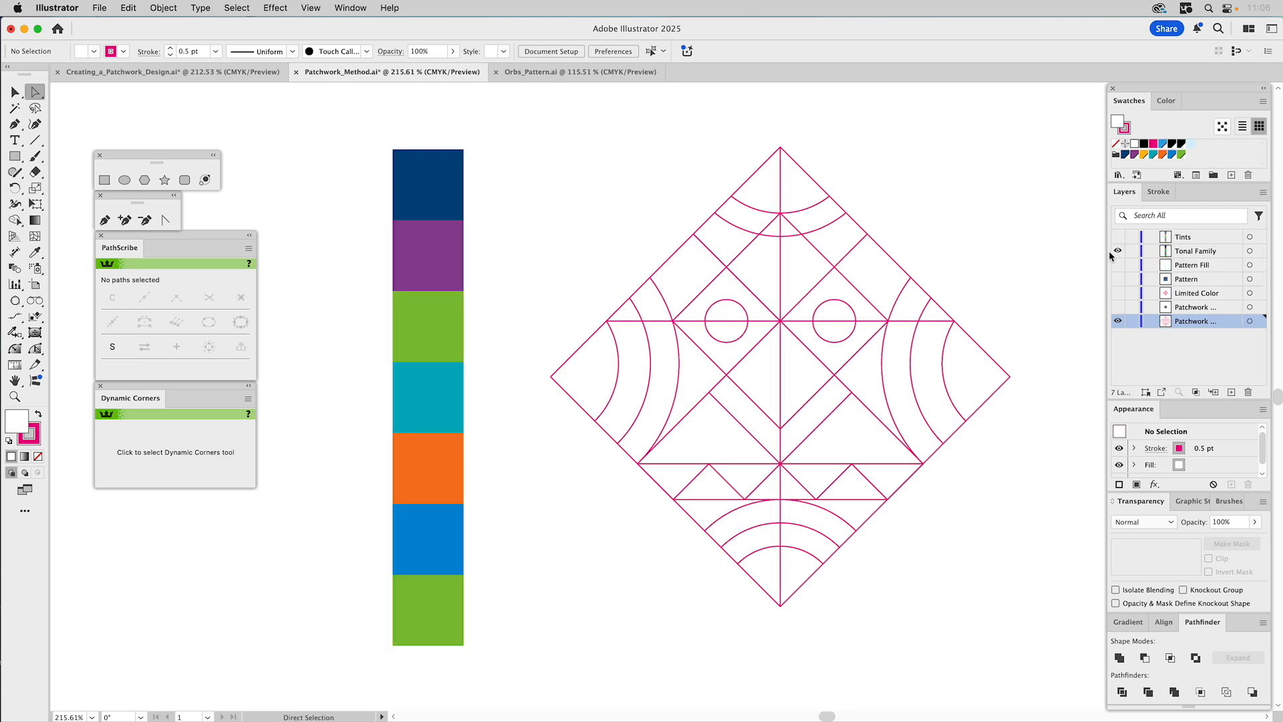
pyautogui.click(679, 254)
pyautogui.click(535, 216)
pyautogui.press('space')
pyautogui.moveTo(757, 249); pyautogui.dragTo(776, 249)
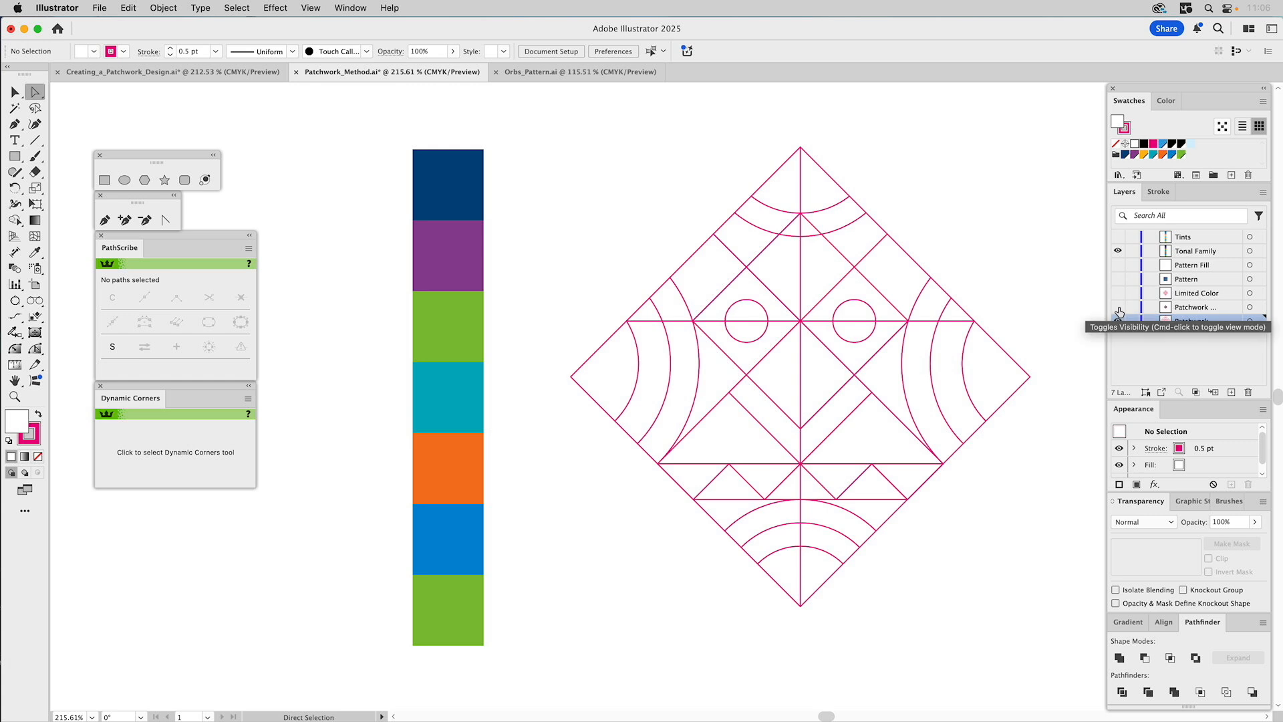
# Replace the line-art tile with the colored patchwork layer, and show the Tints layer beside the tonal family.
pyautogui.click(1118, 309)
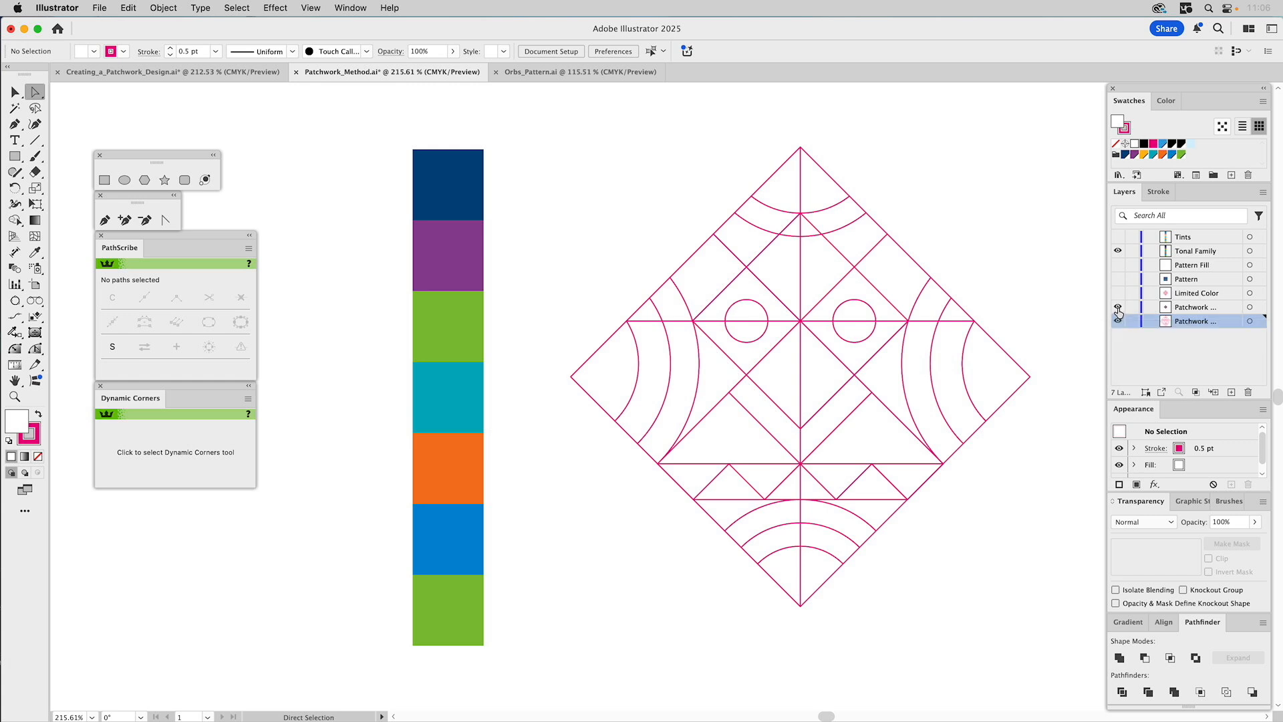
pyautogui.click(1118, 323)
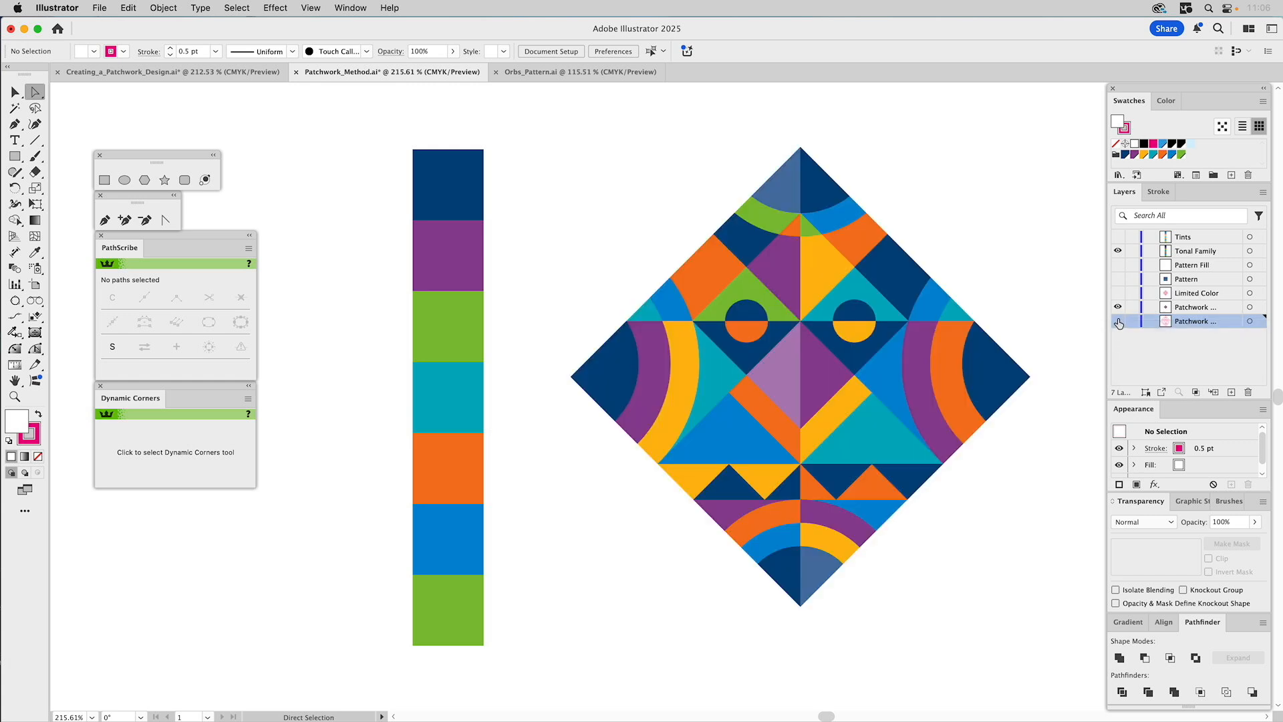
pyautogui.click(1119, 249)
pyautogui.click(1118, 238)
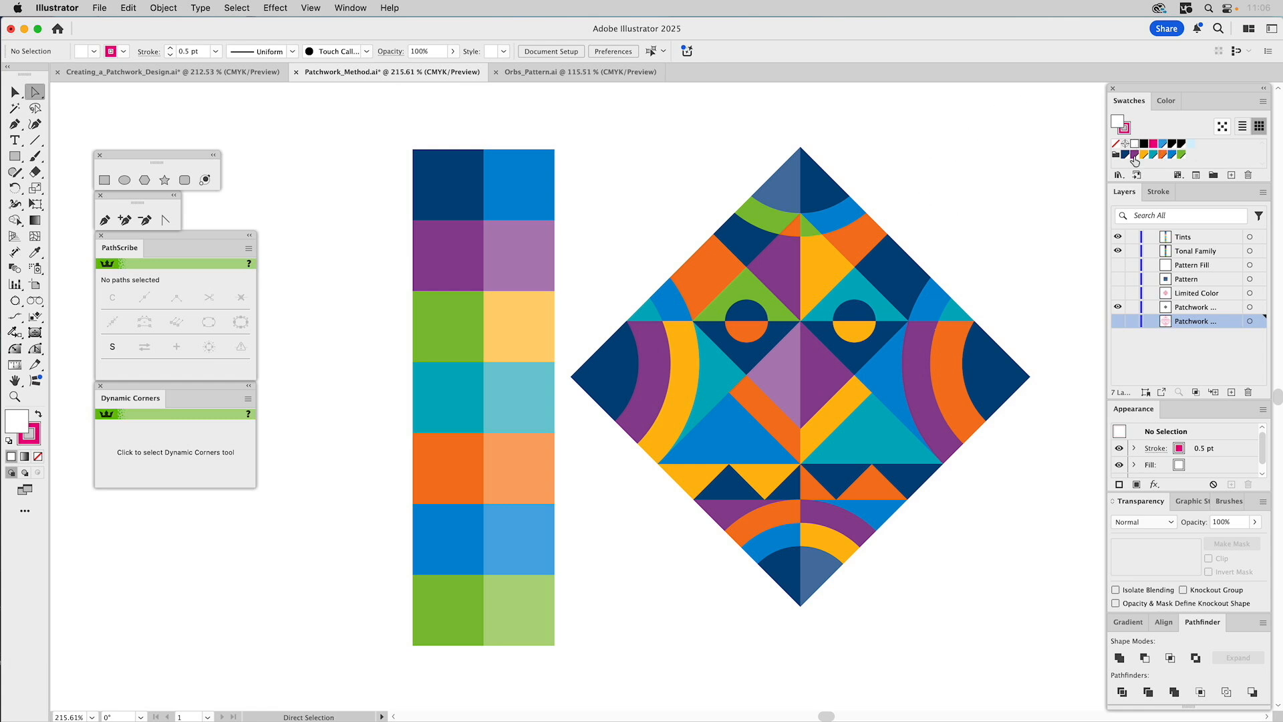
# Check the Global option of the green C=50 M=0 Y=100 K=0 swatch, and set the fill tint to 70%.
pyautogui.doubleClick(1182, 158)
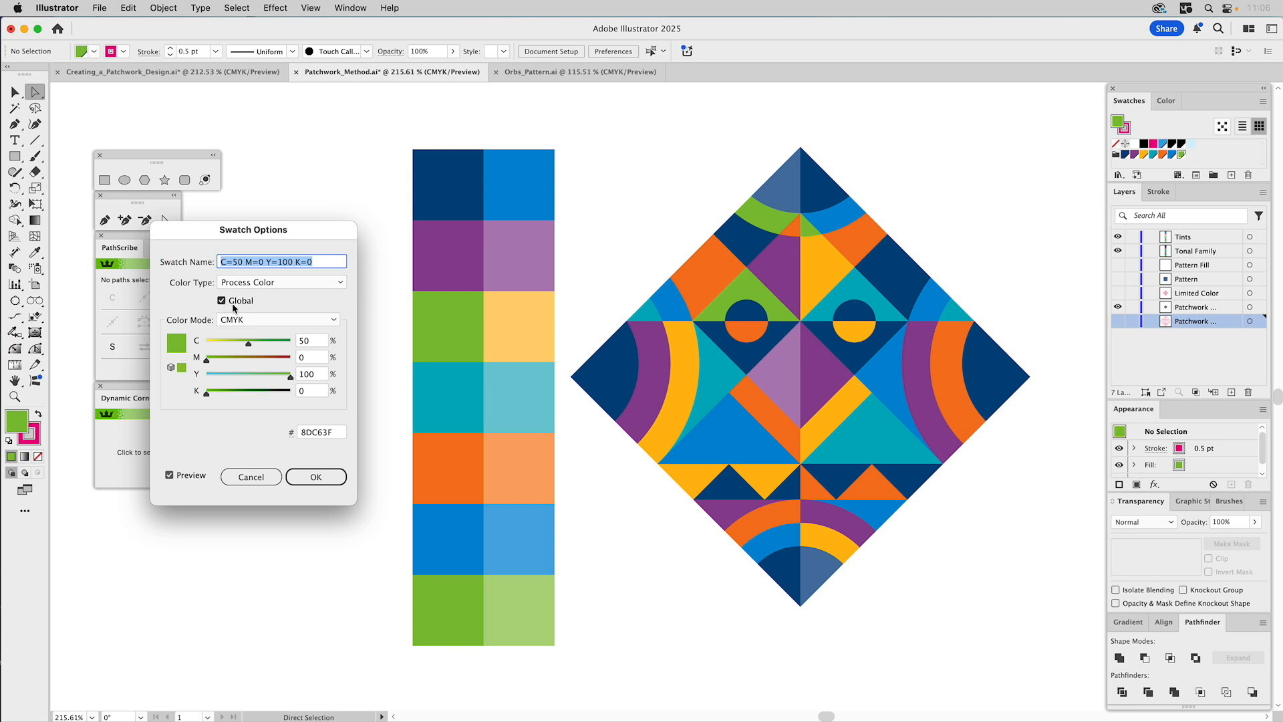
pyautogui.click(250, 477)
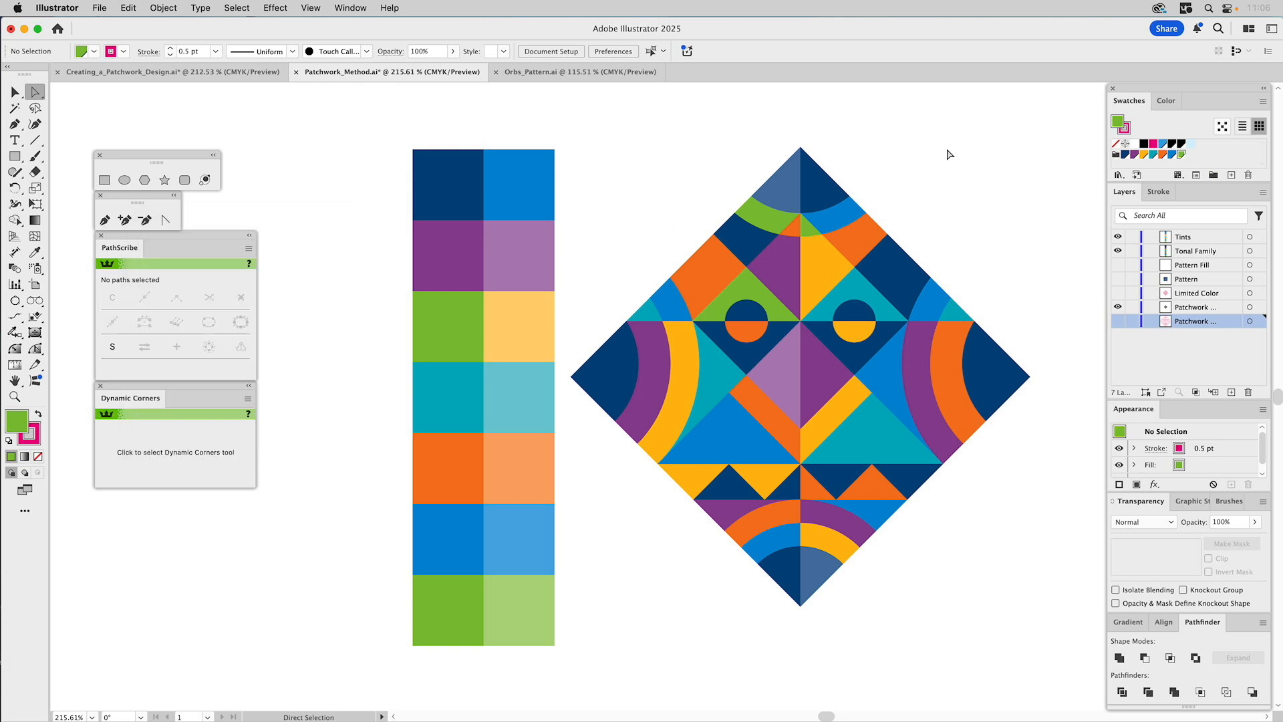
pyautogui.click(1169, 101)
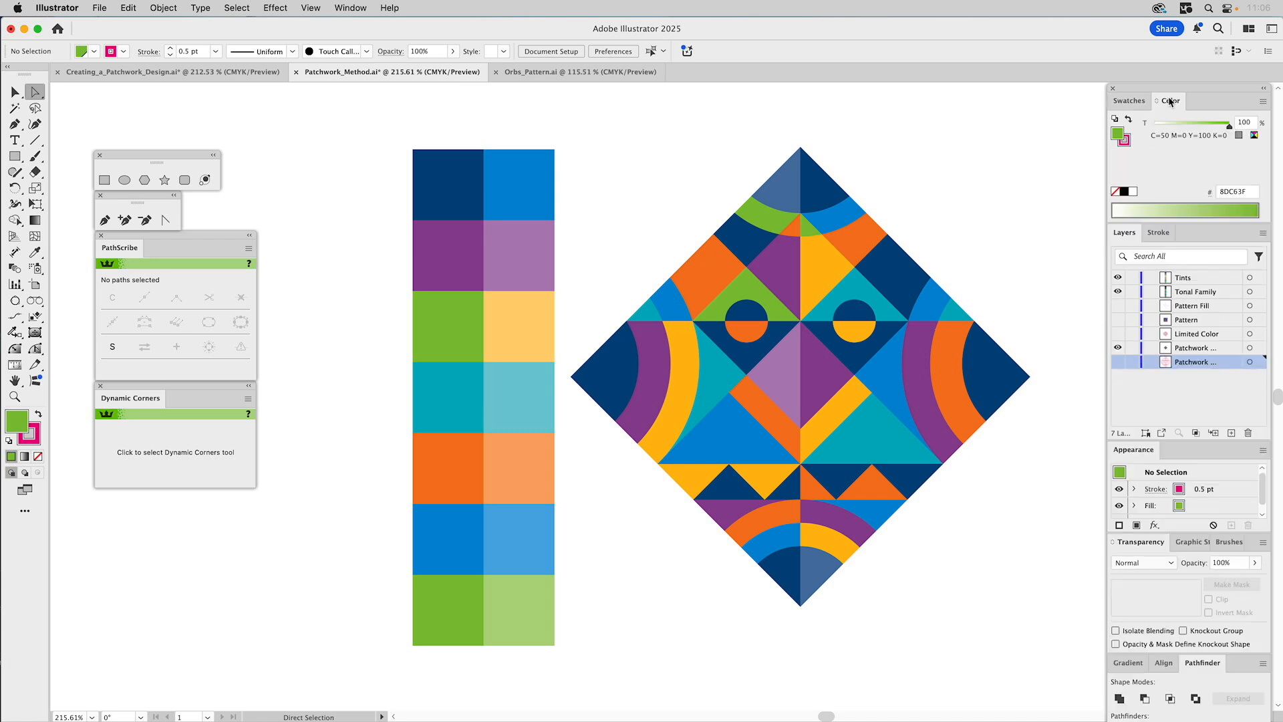
pyautogui.moveTo(1199, 124)
pyautogui.mouseDown()
pyautogui.moveTo(1188, 128)
pyautogui.moveTo(1209, 126)
pyautogui.mouseUp()
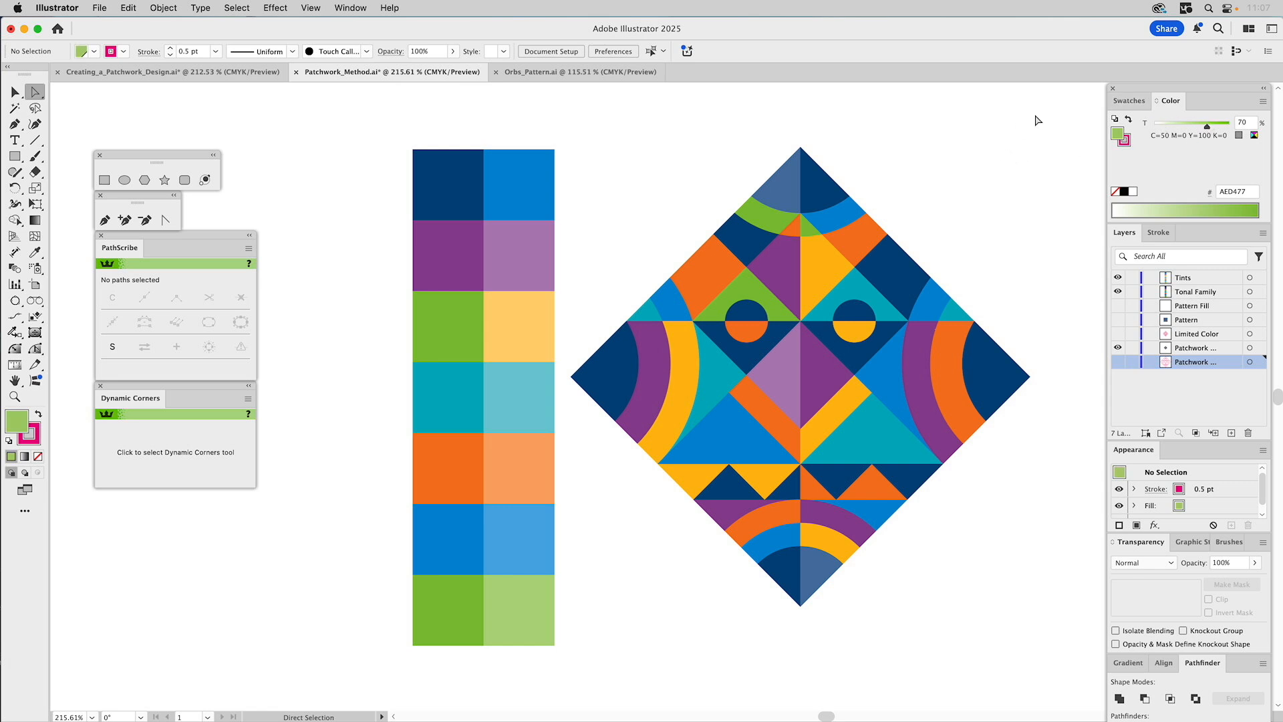
pyautogui.click(1139, 101)
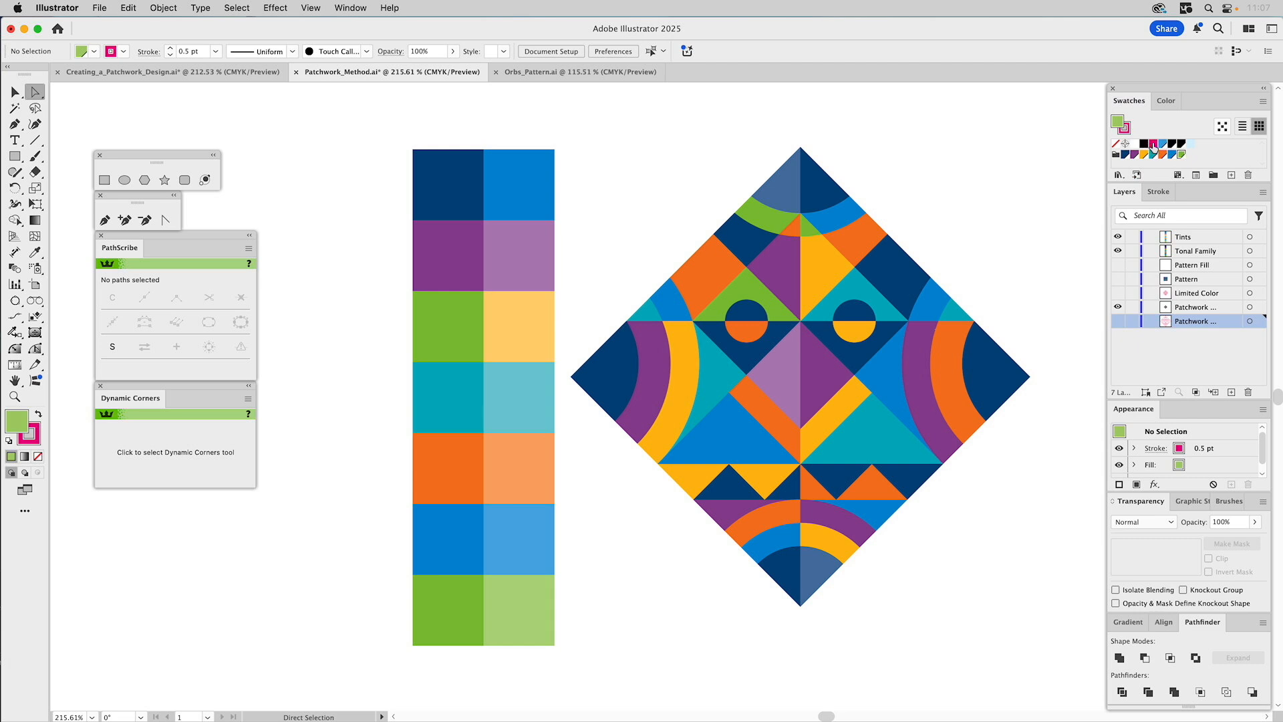
# Make the magenta swatch the current fill, try and undo a color slider change, and activate the stroke color.
pyautogui.click(1153, 145)
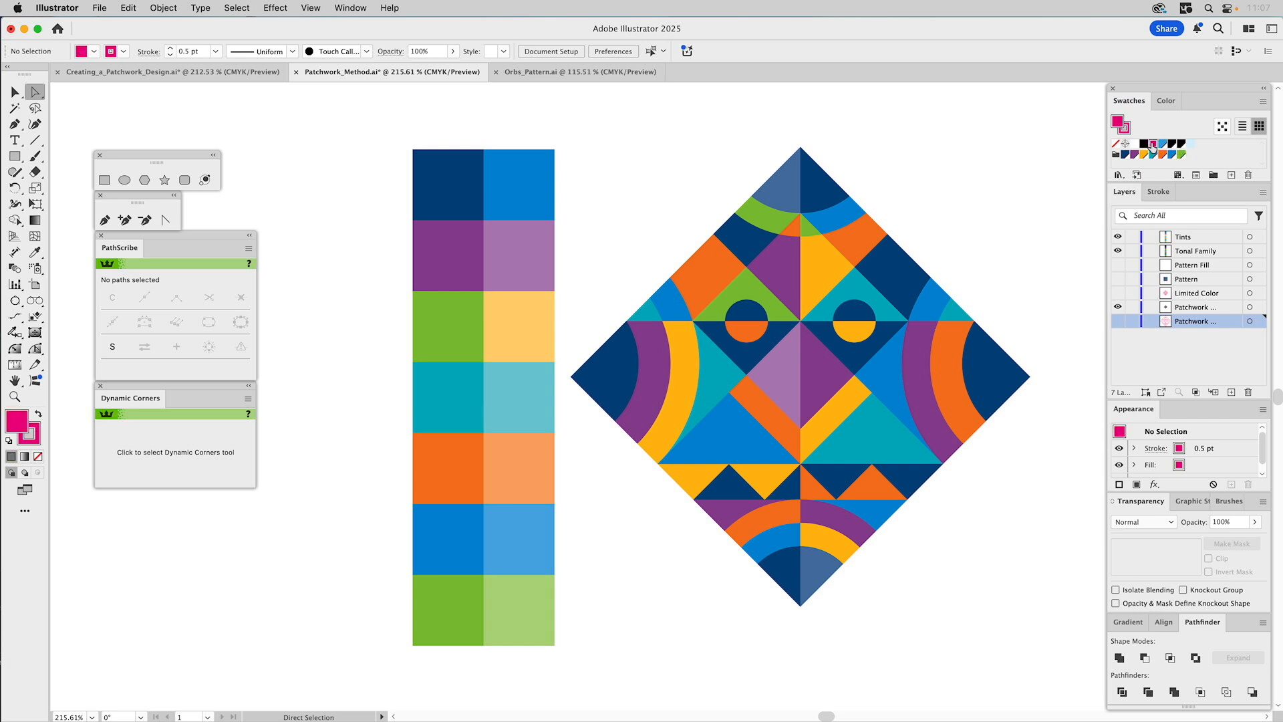
pyautogui.click(1168, 102)
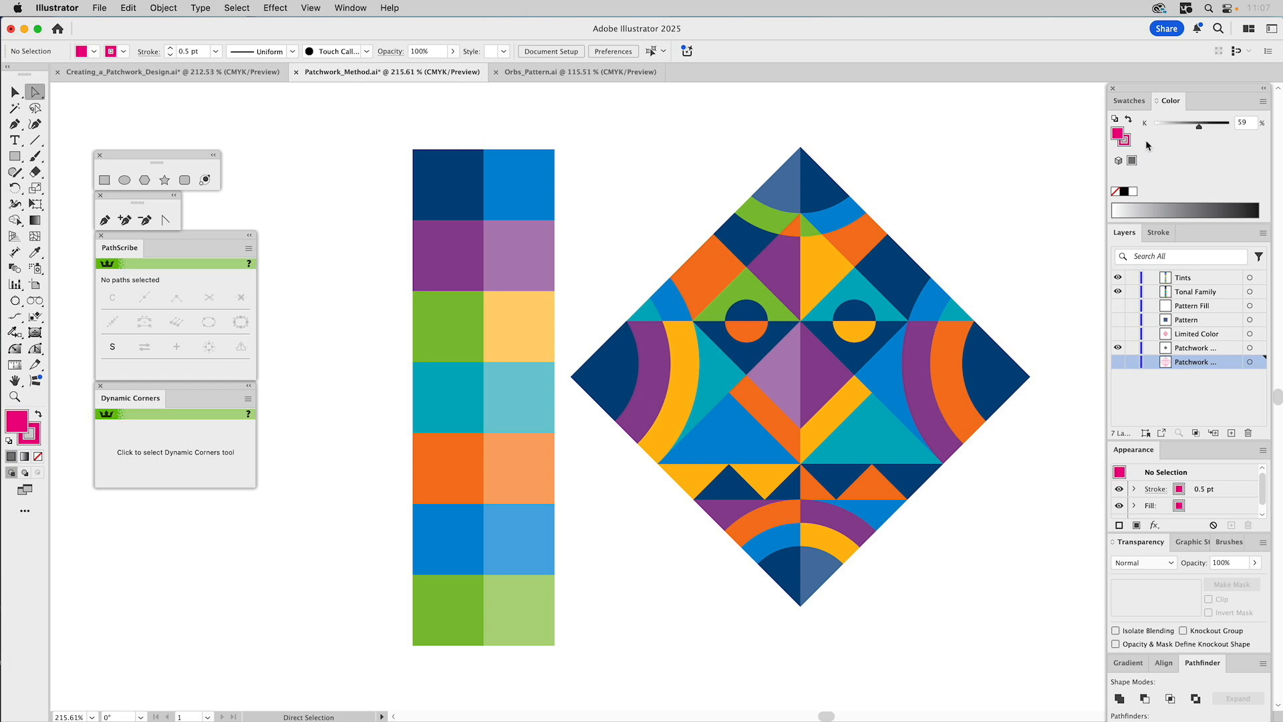
pyautogui.moveTo(1198, 126); pyautogui.dragTo(1190, 131)
pyautogui.press('super+z')
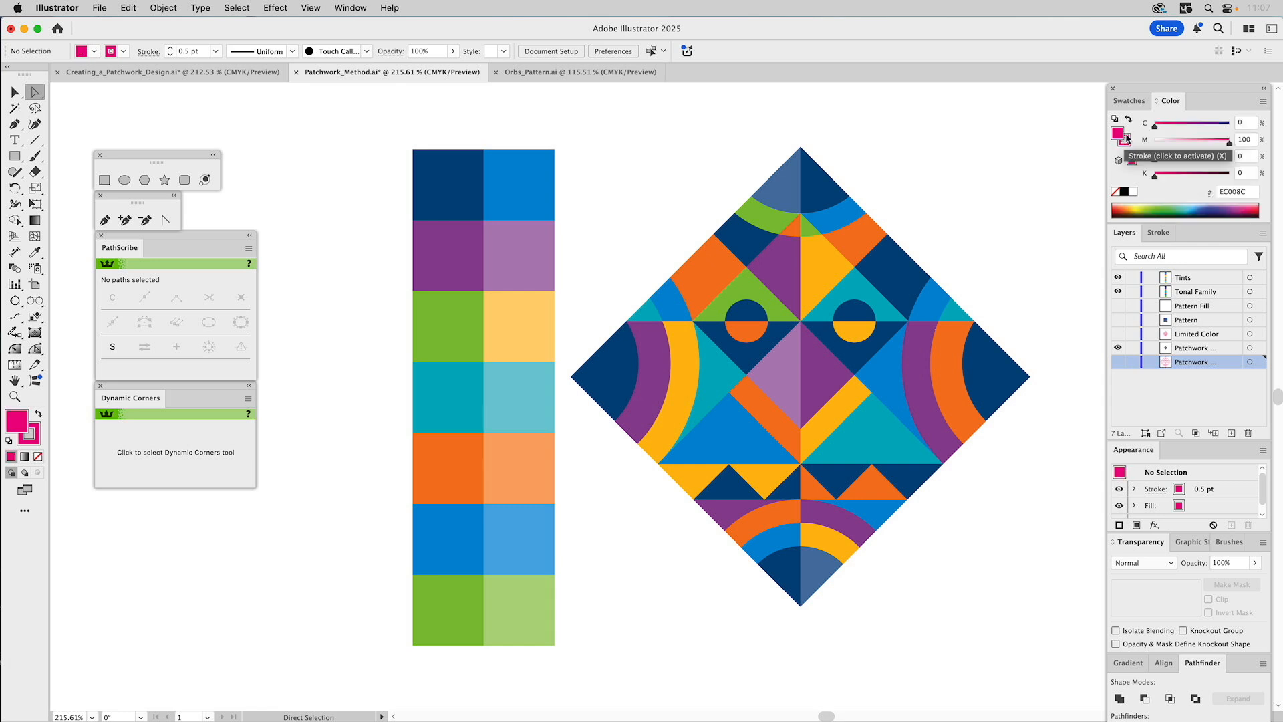
pyautogui.click(1129, 141)
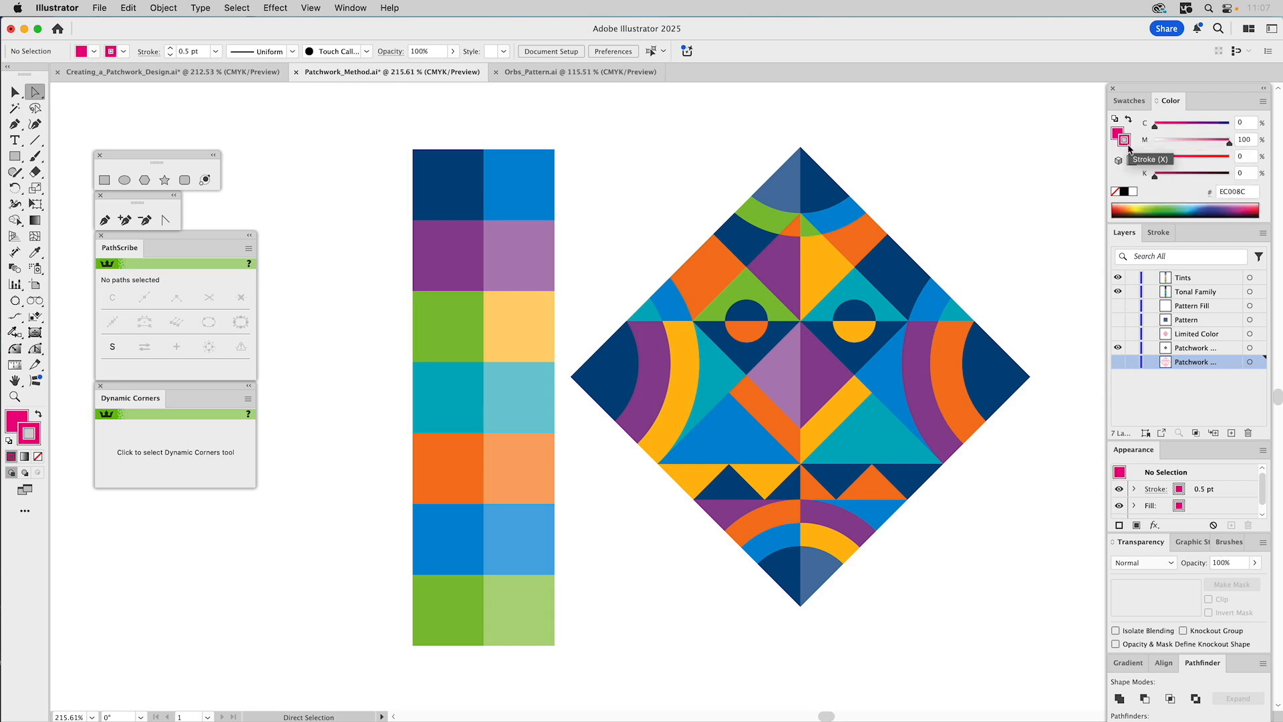
# Set the stroke to None, and set the fill to the global swatch C=65 M=15 Y=0 K=0 at 62% tint.
pyautogui.click(1115, 192)
pyautogui.click(1117, 133)
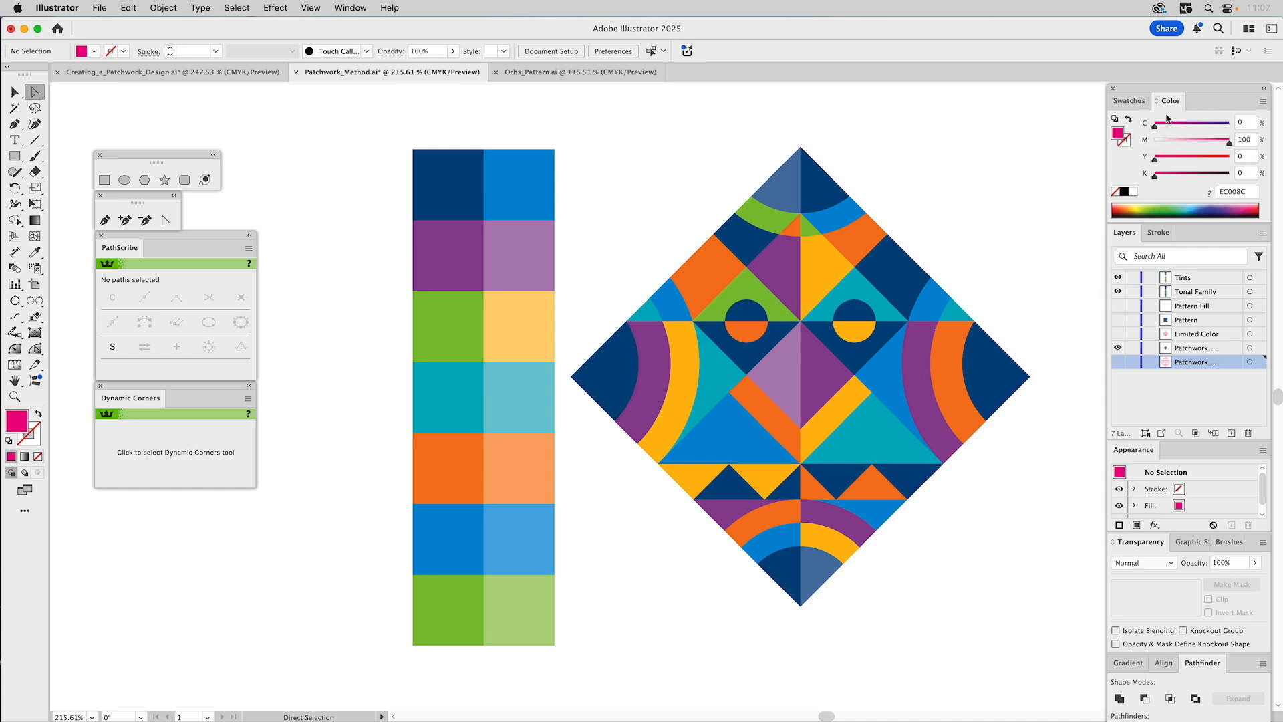
pyautogui.click(1129, 102)
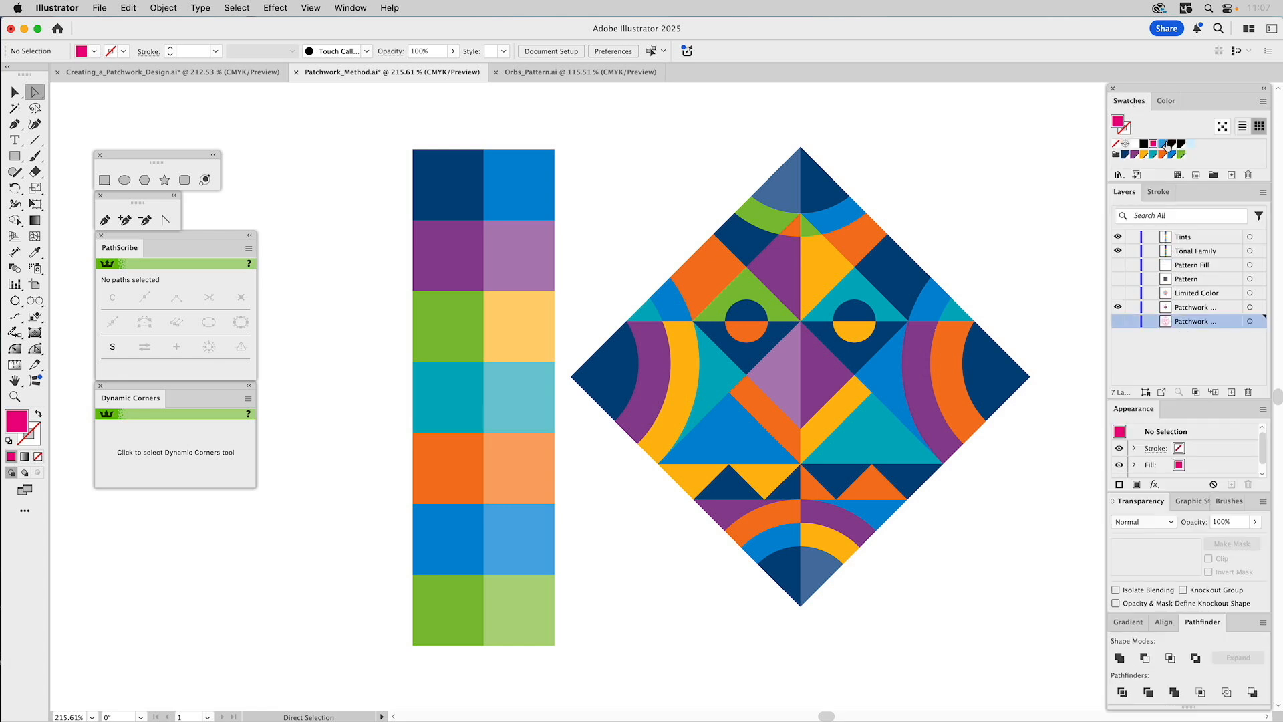
pyautogui.click(1163, 144)
pyautogui.click(1168, 101)
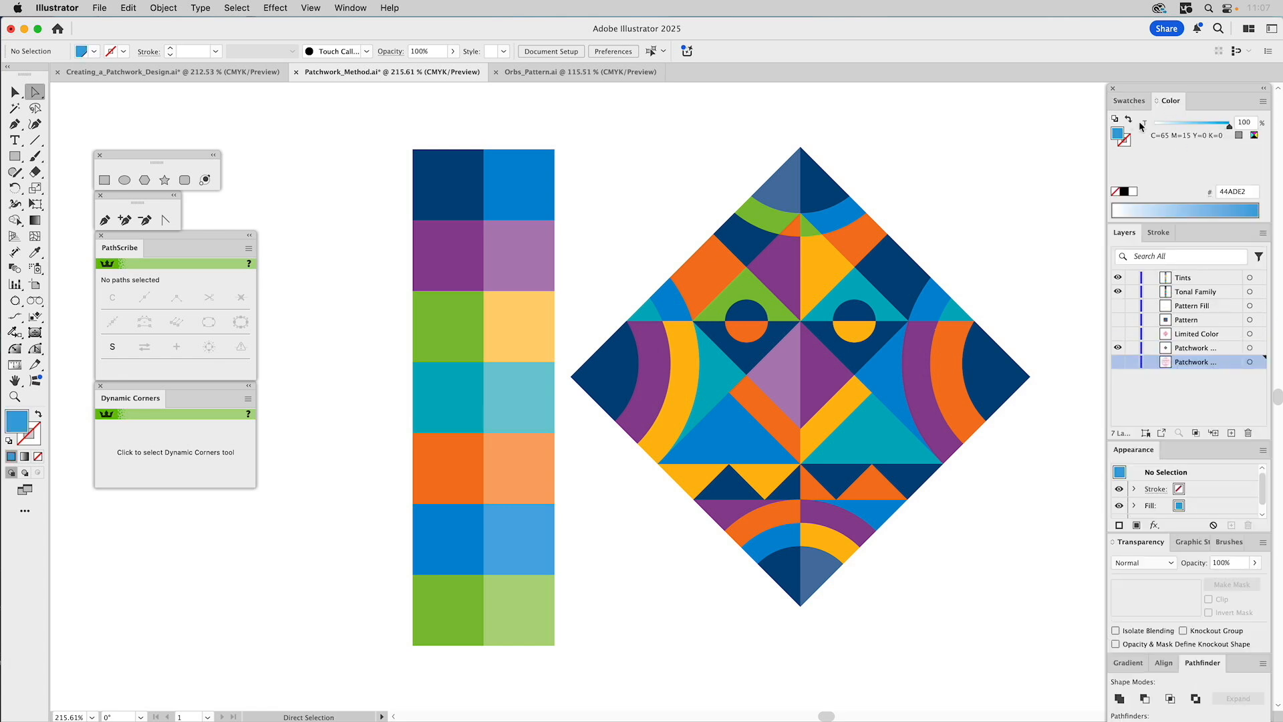
pyautogui.moveTo(1213, 125)
pyautogui.mouseDown()
pyautogui.moveTo(1184, 125)
pyautogui.moveTo(1201, 126)
pyautogui.mouseUp()
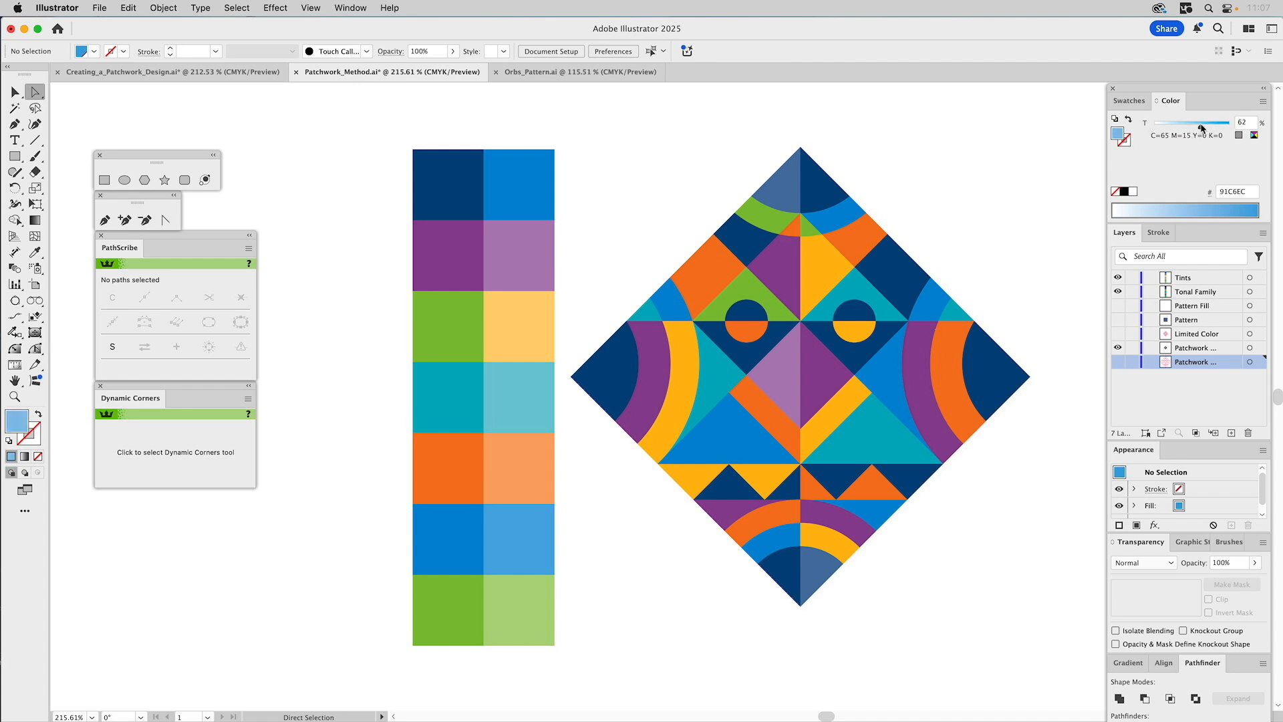
pyautogui.click(1135, 99)
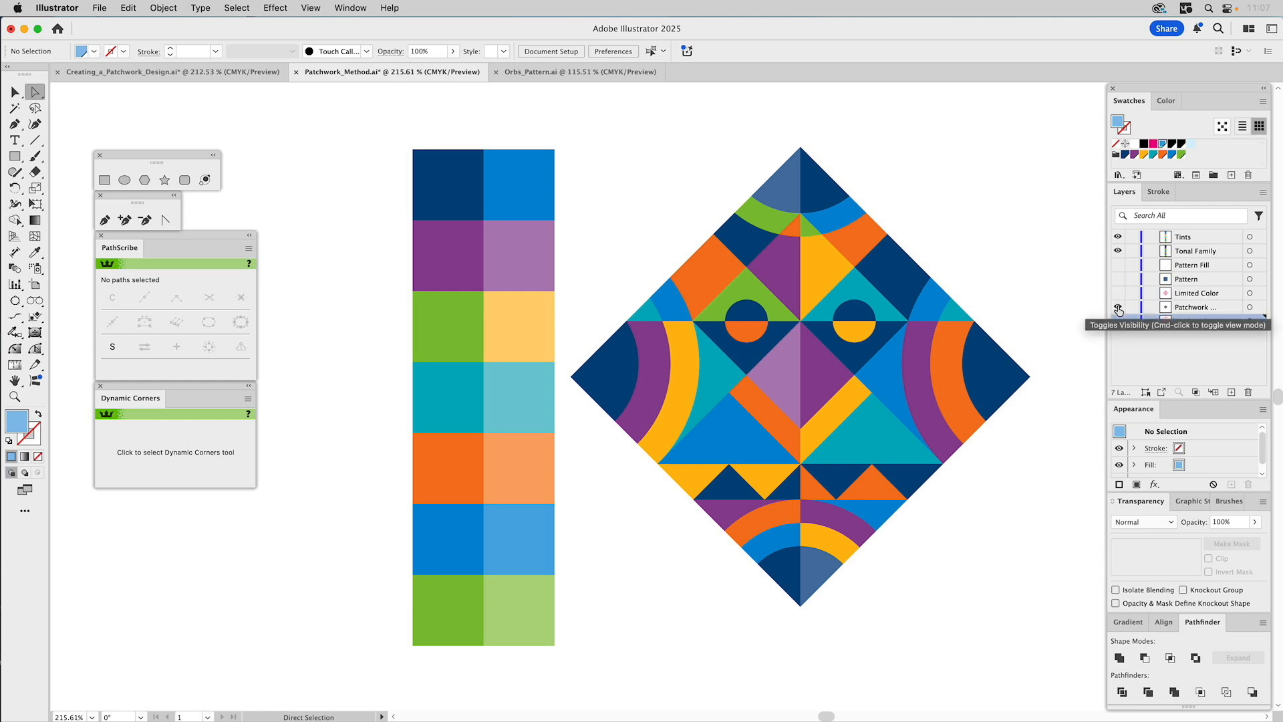
# Show the Limited Color line-art layer over the colored patchwork tile, and hide the Tints layer.
pyautogui.click(1118, 309)
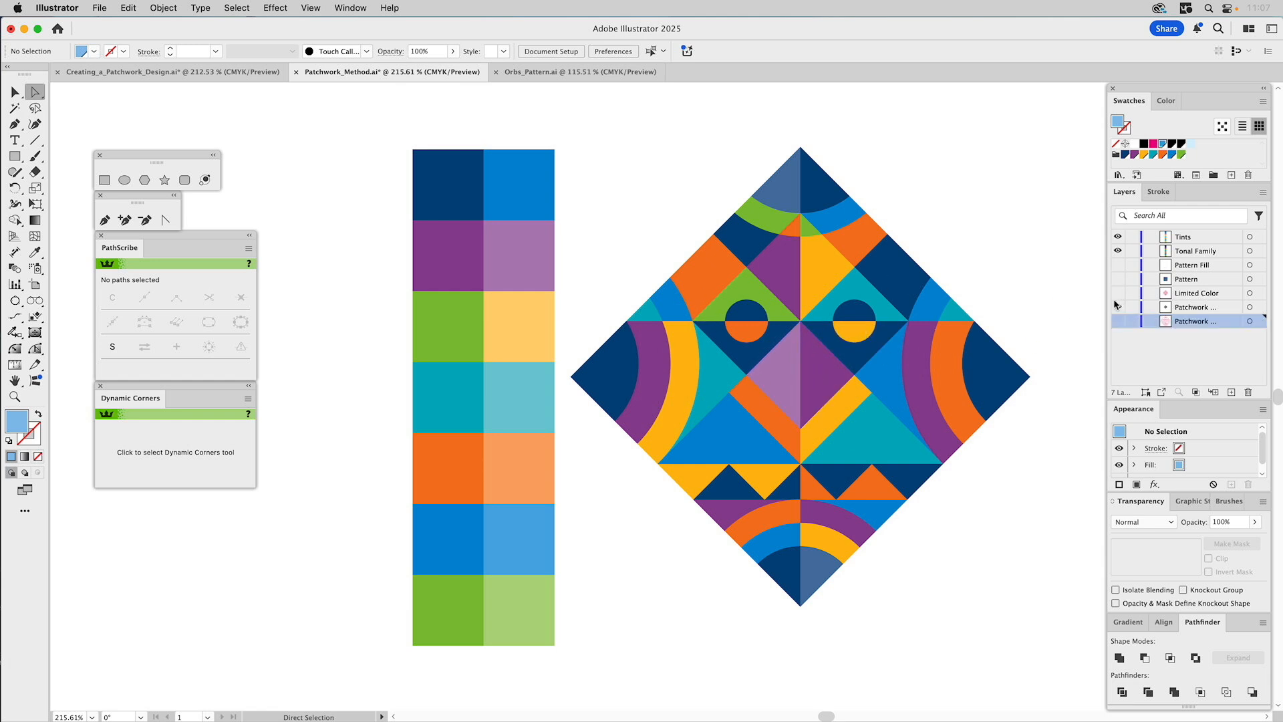
pyautogui.click(1117, 294)
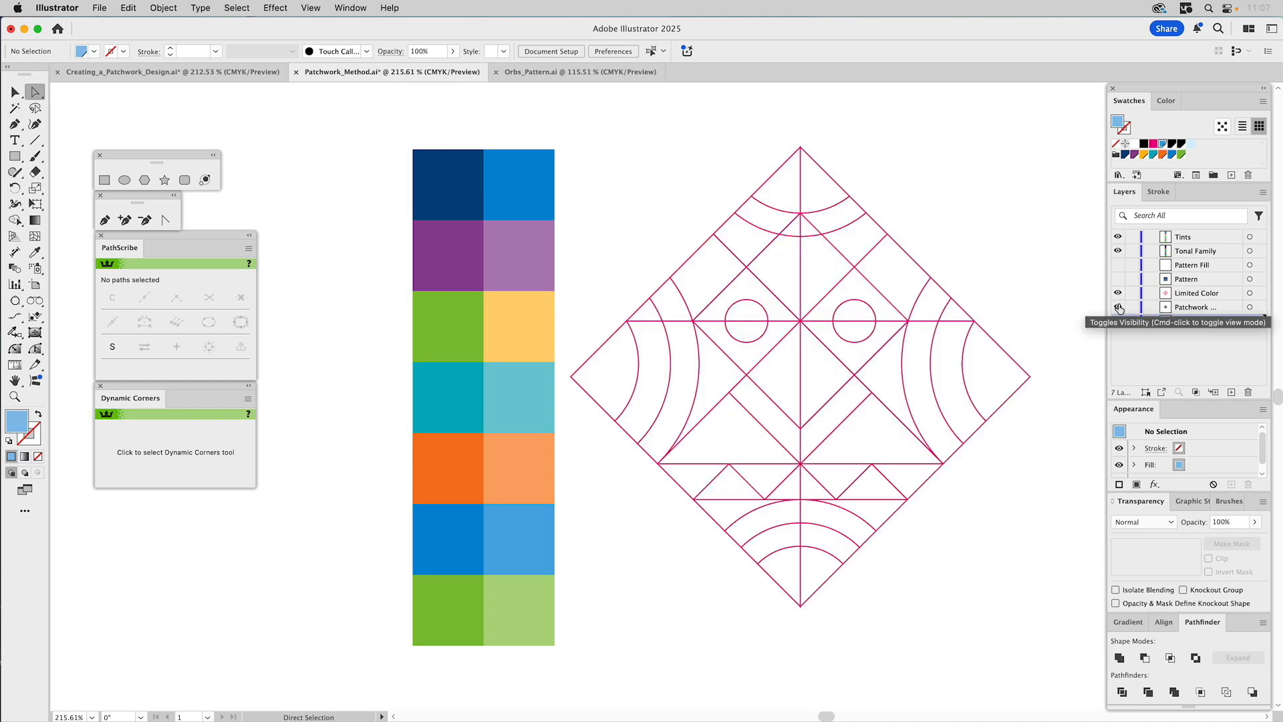
pyautogui.click(1118, 237)
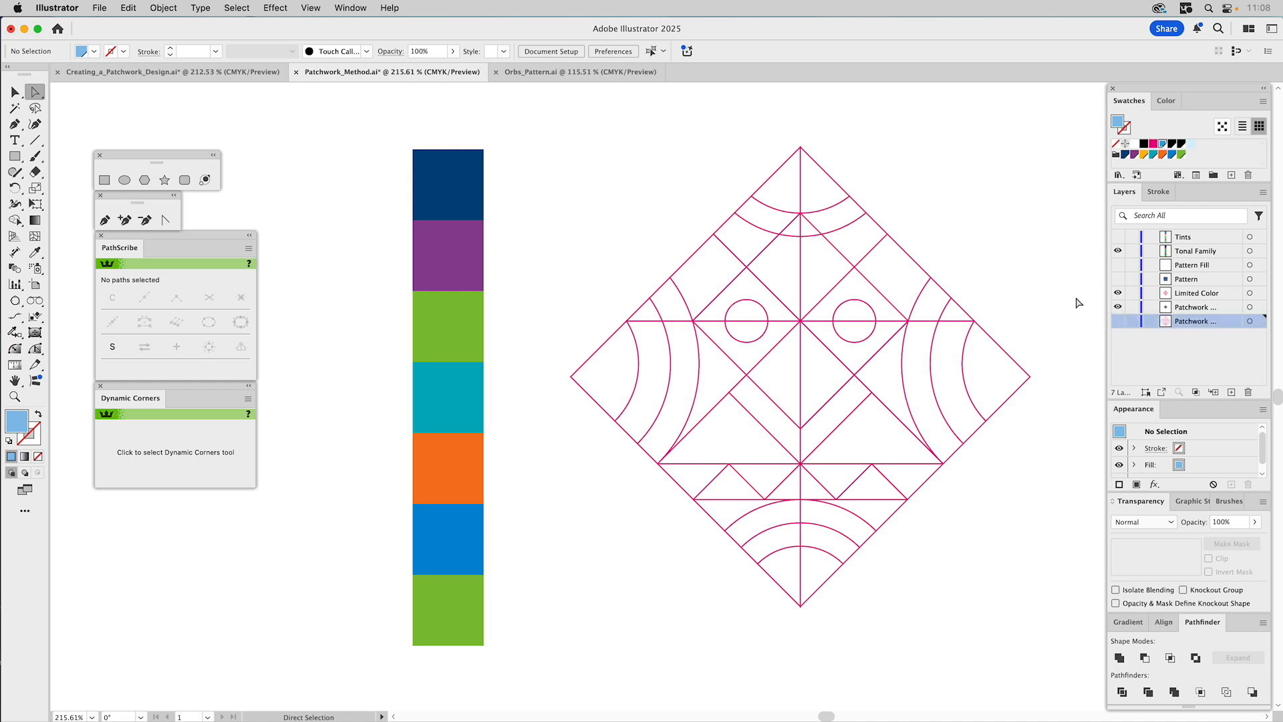
# Delete the duplicate green square at the lower end of the tonal family color column.
pyautogui.click(466, 180)
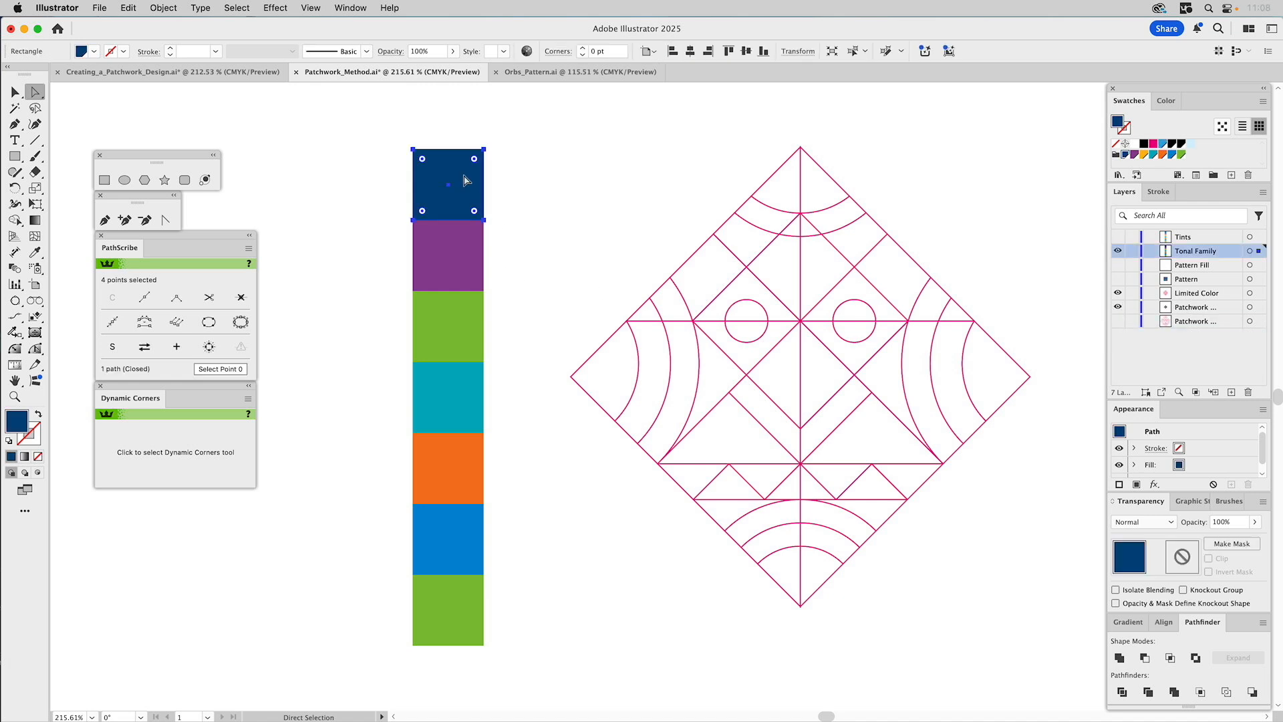
pyautogui.click(449, 526)
pyautogui.click(435, 331)
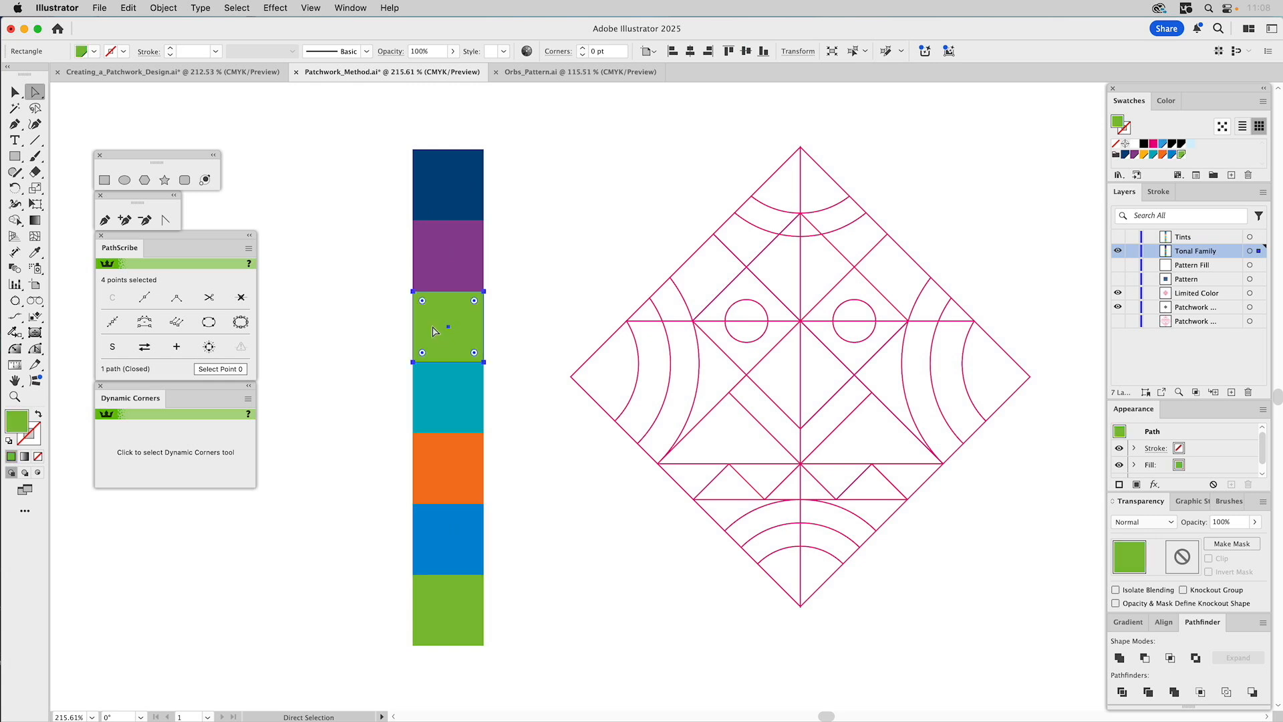
pyautogui.click(568, 273)
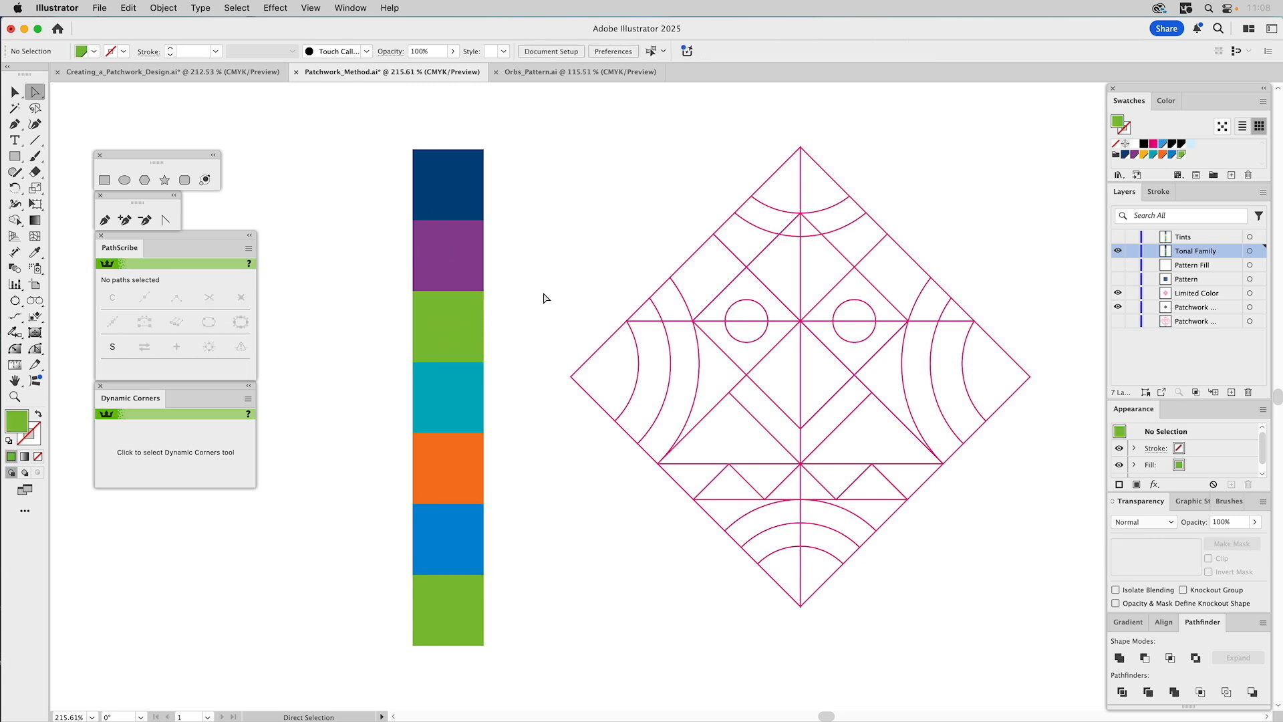
pyautogui.moveTo(460, 328); pyautogui.dragTo(488, 619)
pyautogui.press('super+z')
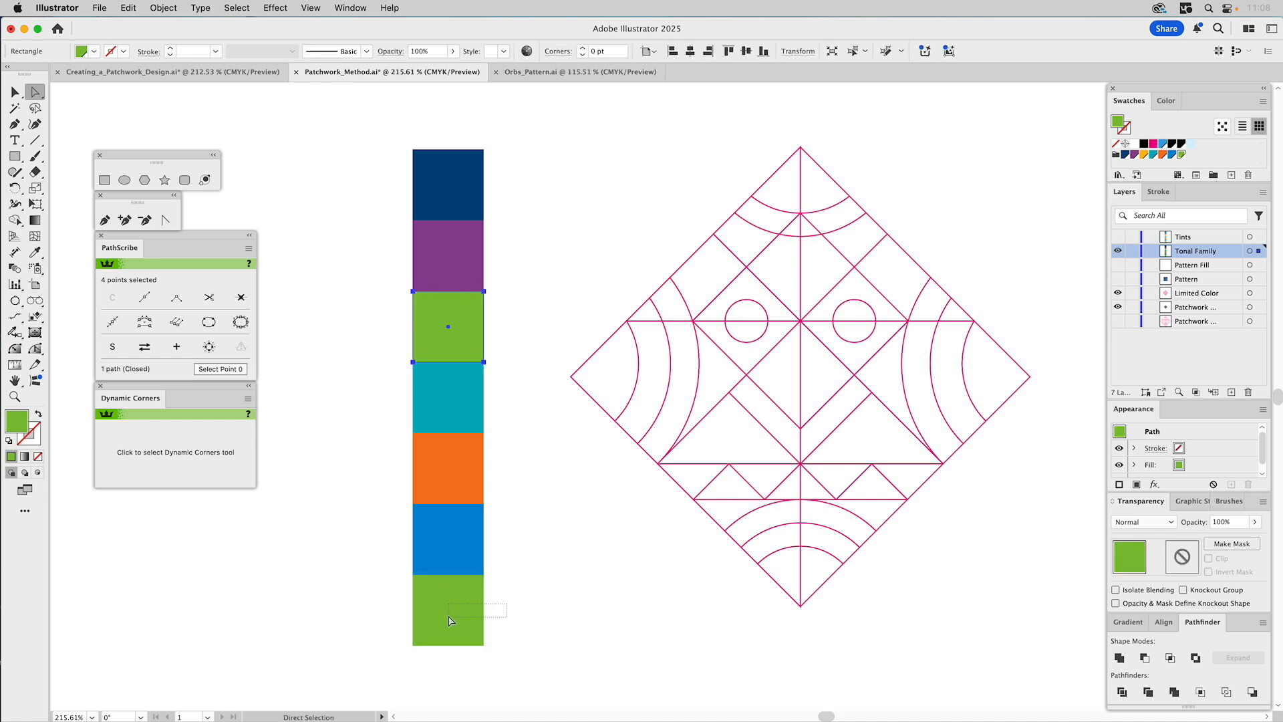
pyautogui.click(451, 617)
pyautogui.press('Delete')
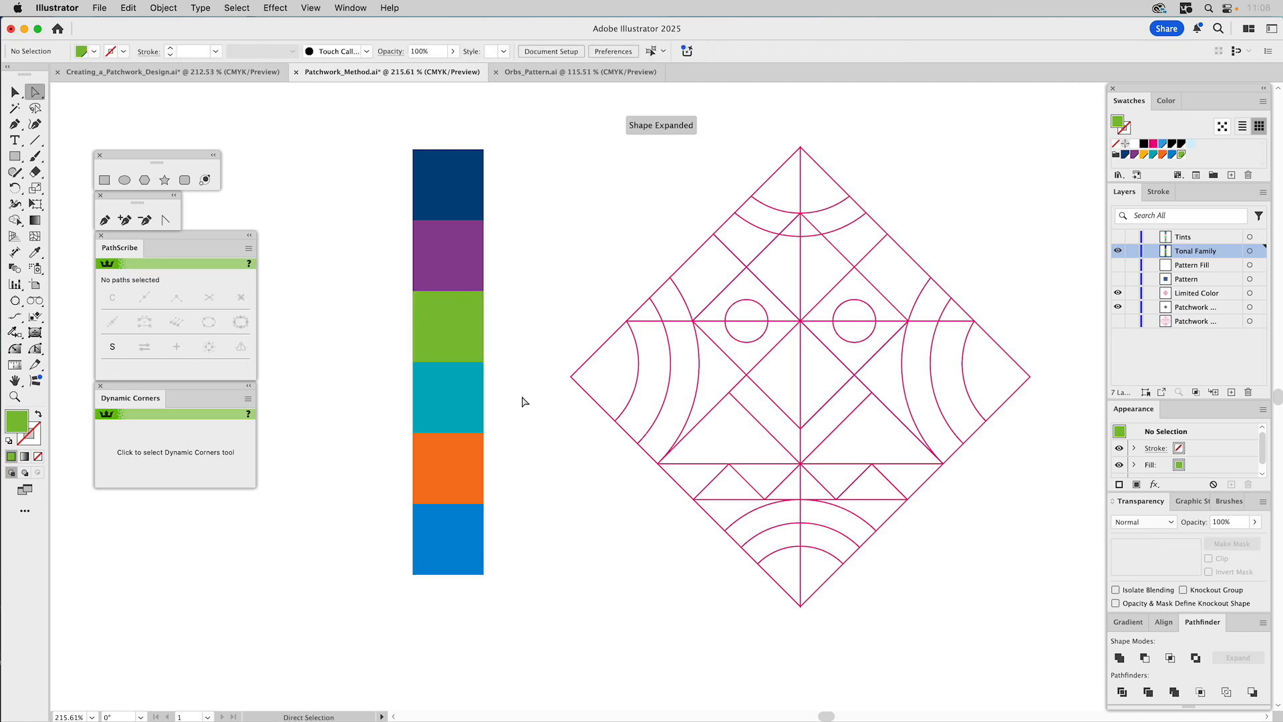
# Fill alternating pieces across the whole line-art diamond tile with the navy sampled from the color column, and deselect them.
pyautogui.moveTo(969, 198); pyautogui.dragTo(937, 206)
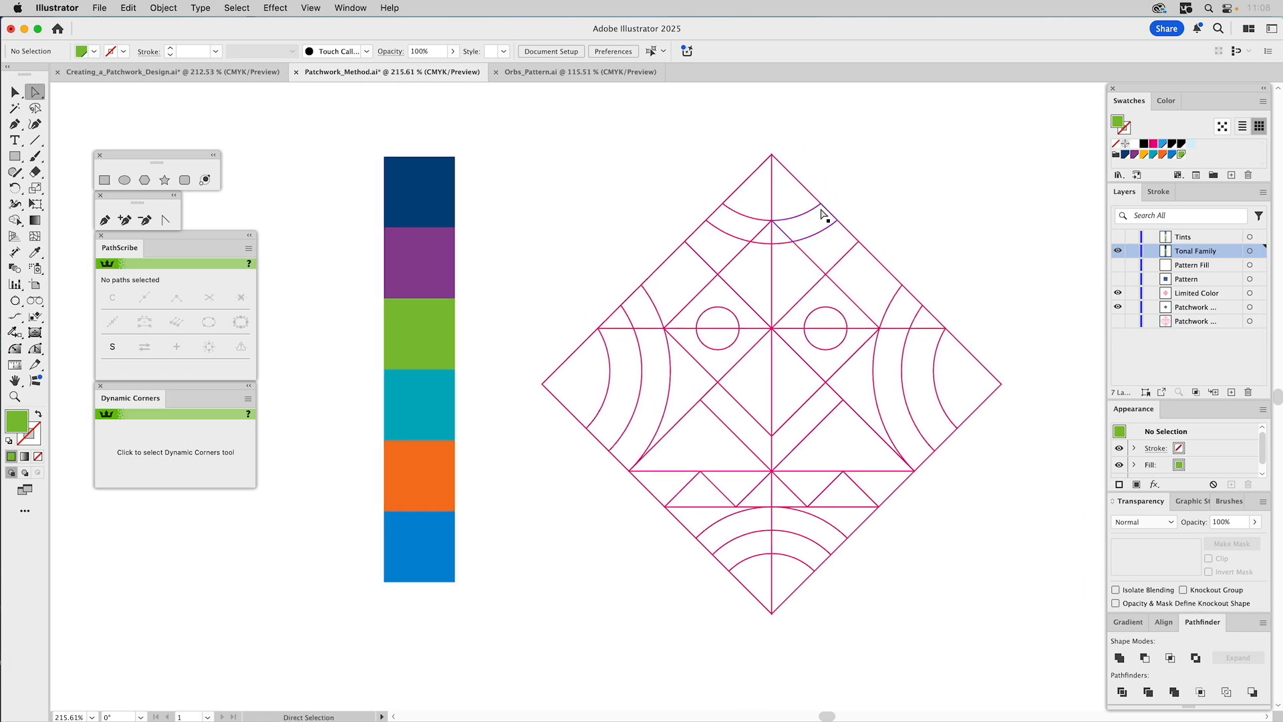
pyautogui.press('v')
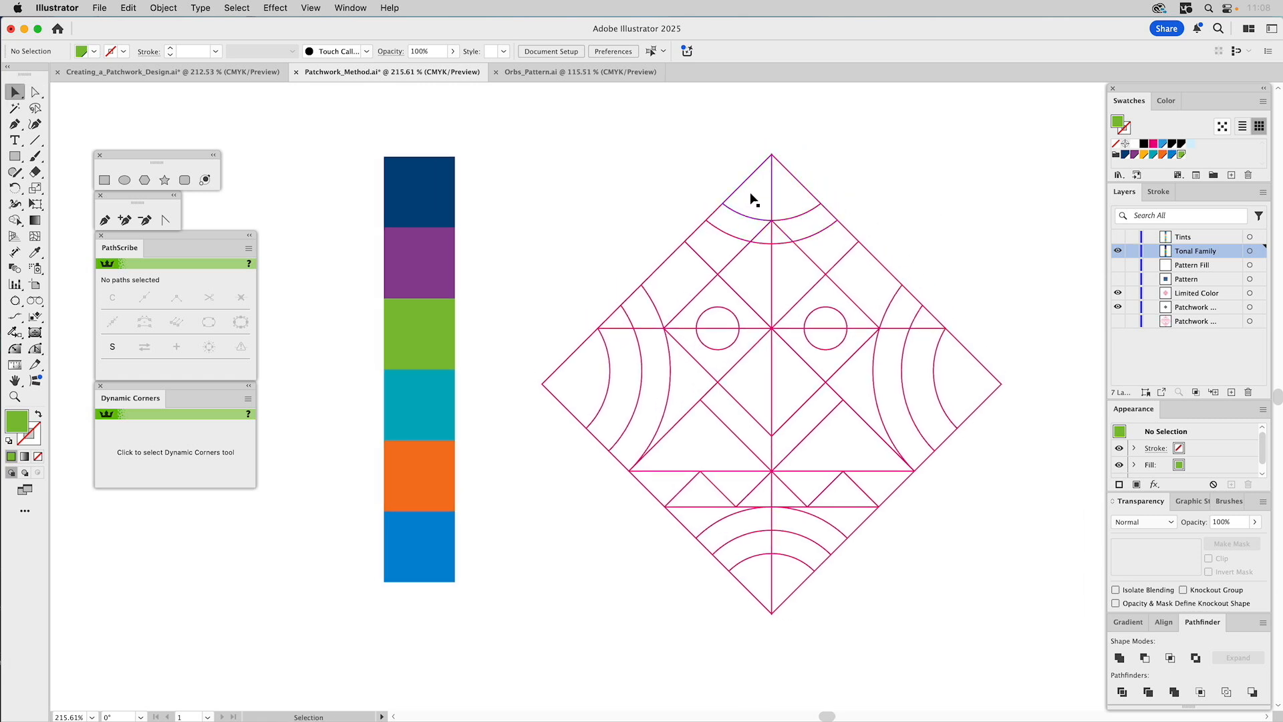
pyautogui.click(788, 204)
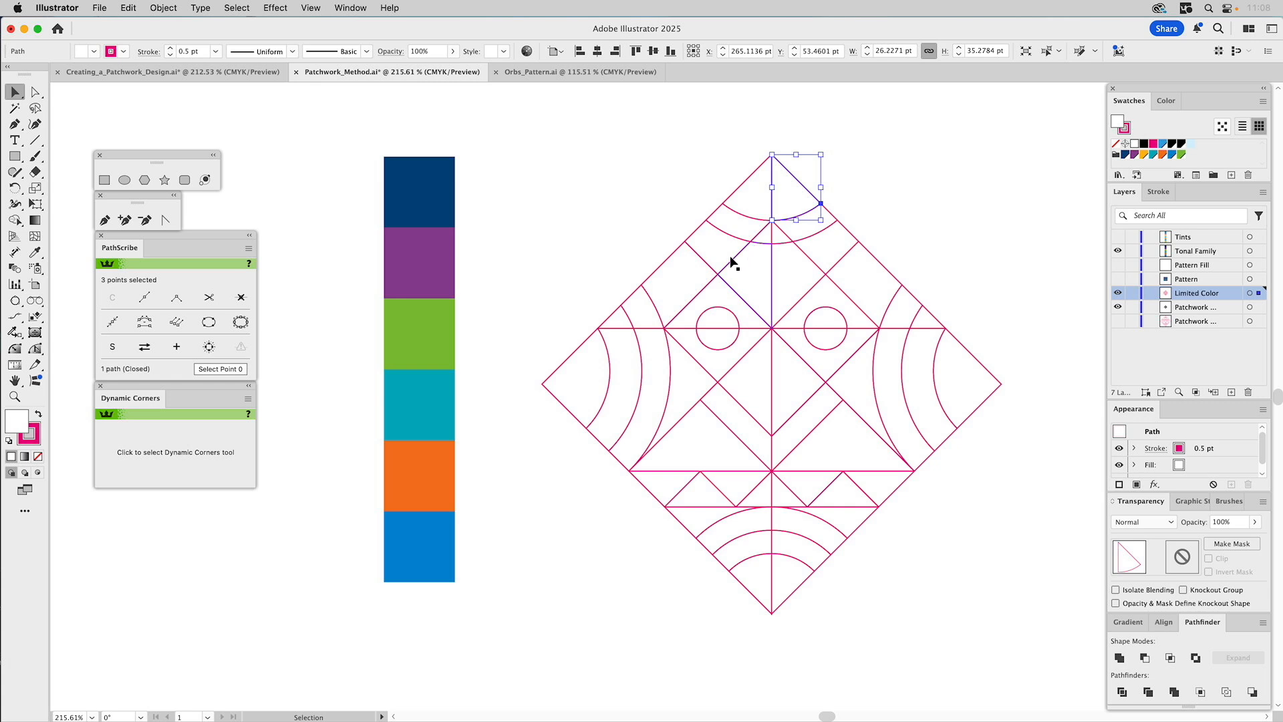
pyautogui.keyDown('shift'); pyautogui.click(740, 230); pyautogui.keyUp('shift')
pyautogui.keyDown('shift'); pyautogui.click(778, 235); pyautogui.keyUp('shift')
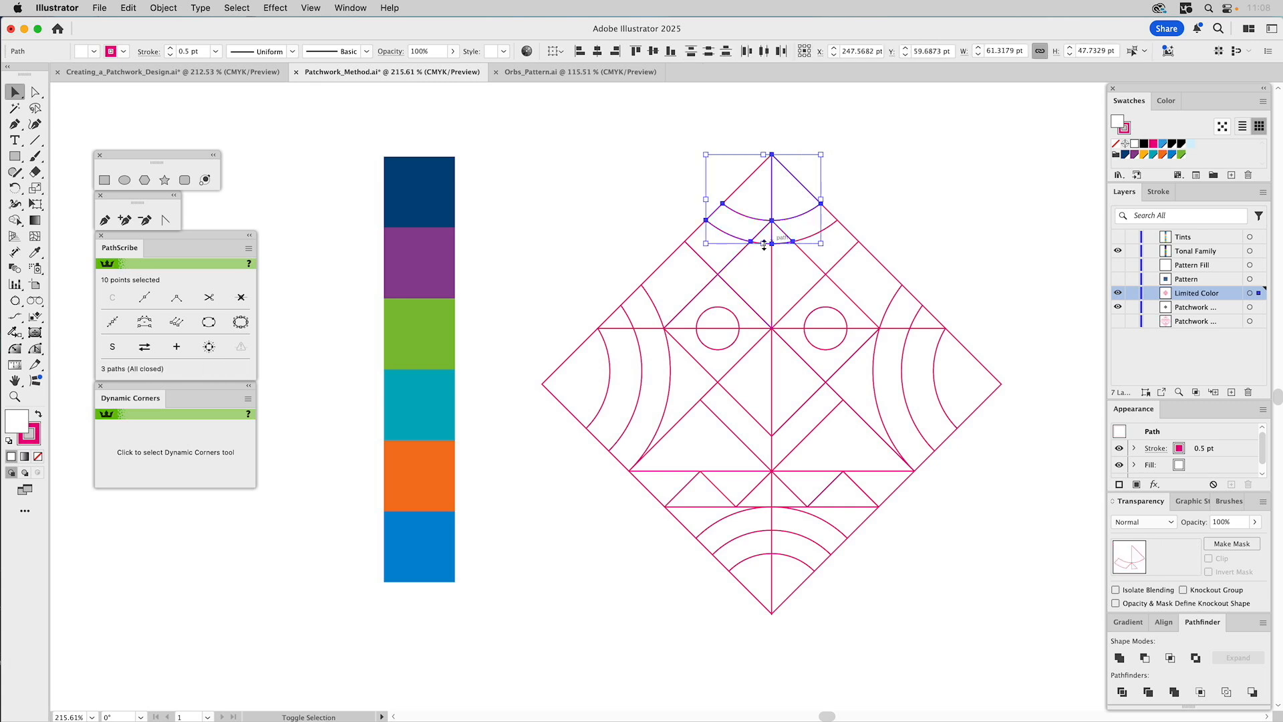
pyautogui.keyDown('shift'); pyautogui.click(756, 275); pyautogui.keyUp('shift')
pyautogui.keyDown('shift'); pyautogui.click(677, 280); pyautogui.keyUp('shift')
pyautogui.keyDown('shift'); pyautogui.click(722, 328); pyautogui.keyUp('shift')
pyautogui.keyDown('shift'); pyautogui.click(717, 360); pyautogui.keyUp('shift')
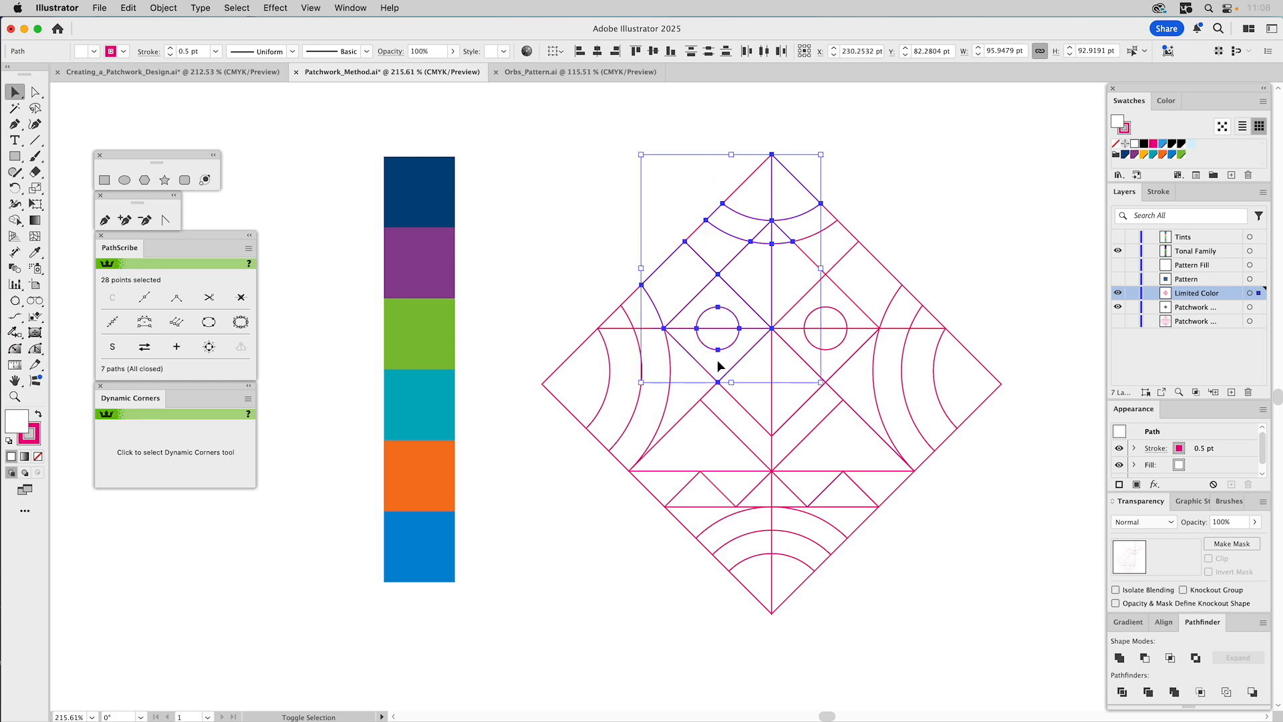
pyautogui.keyDown('shift'); pyautogui.click(615, 316); pyautogui.keyUp('shift')
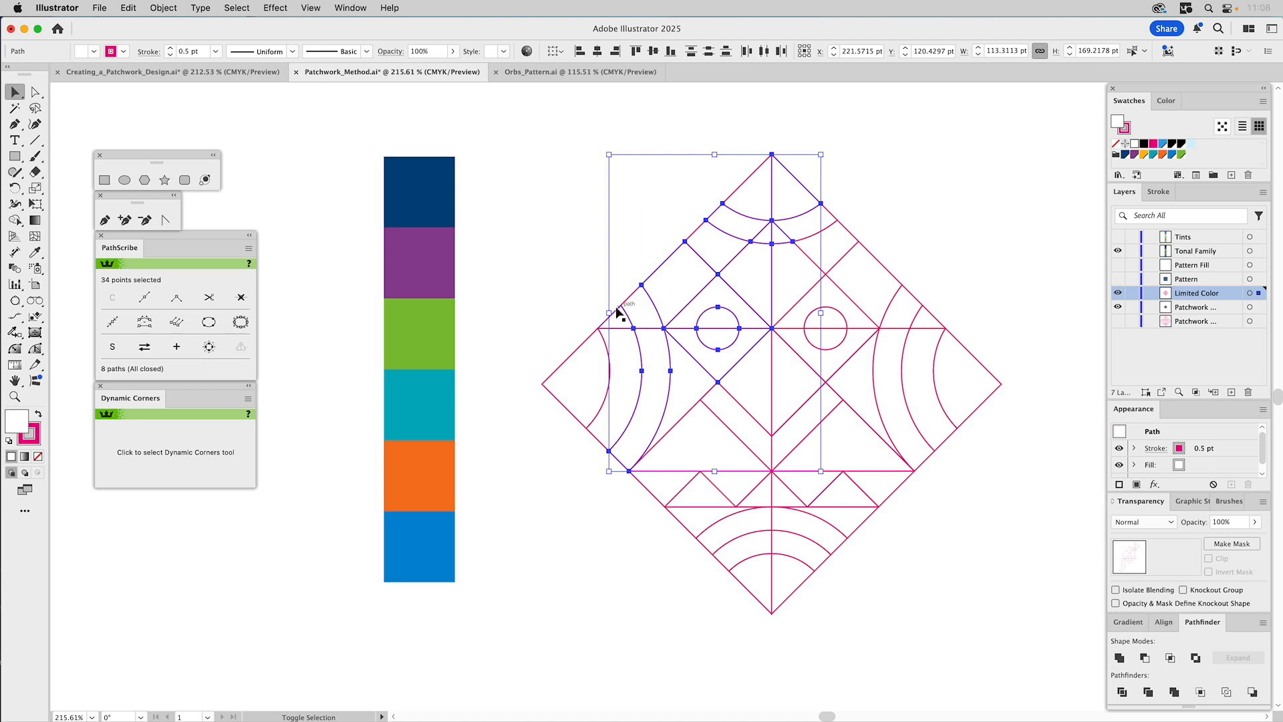
pyautogui.keyDown('shift'); pyautogui.click(580, 378); pyautogui.keyUp('shift')
pyautogui.keyDown('shift'); pyautogui.click(581, 378); pyautogui.keyUp('shift')
pyautogui.keyDown('shift'); pyautogui.click(693, 444); pyautogui.keyUp('shift')
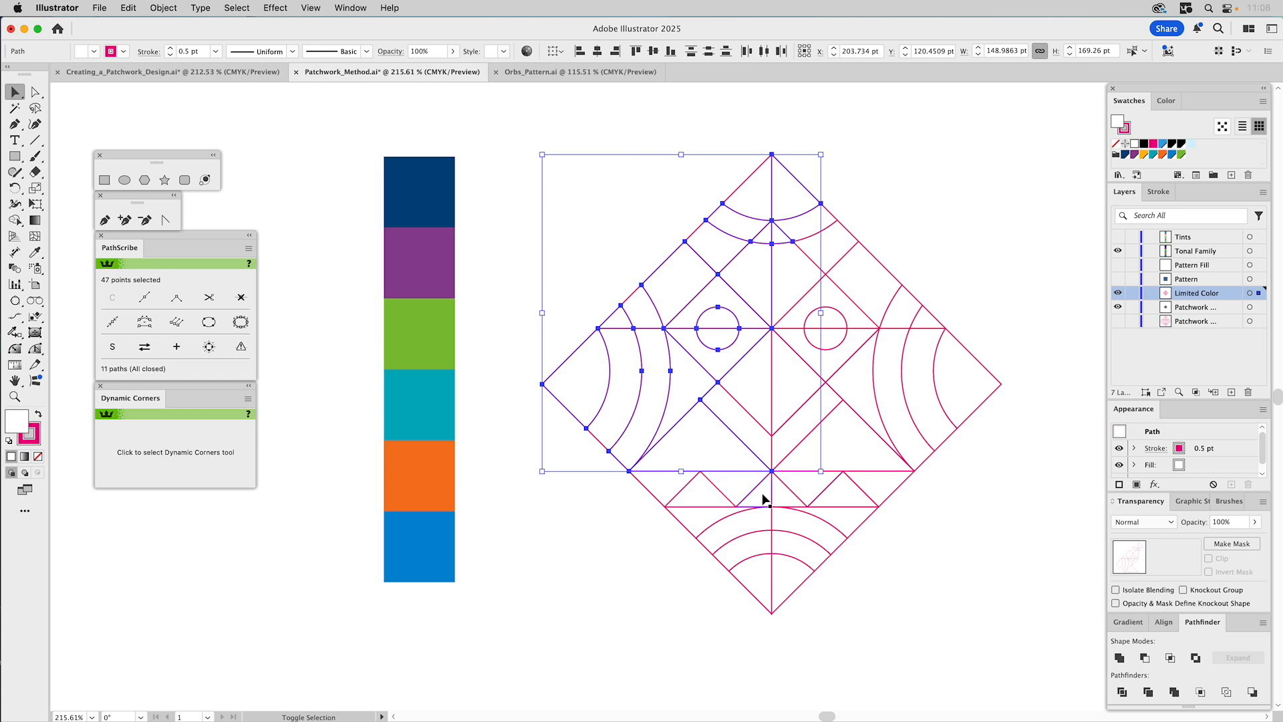
pyautogui.keyDown('shift'); pyautogui.click(725, 507); pyautogui.keyUp('shift')
pyautogui.keyDown('shift'); pyautogui.click(796, 548); pyautogui.keyUp('shift')
pyautogui.keyDown('shift'); pyautogui.click(759, 575); pyautogui.keyUp('shift')
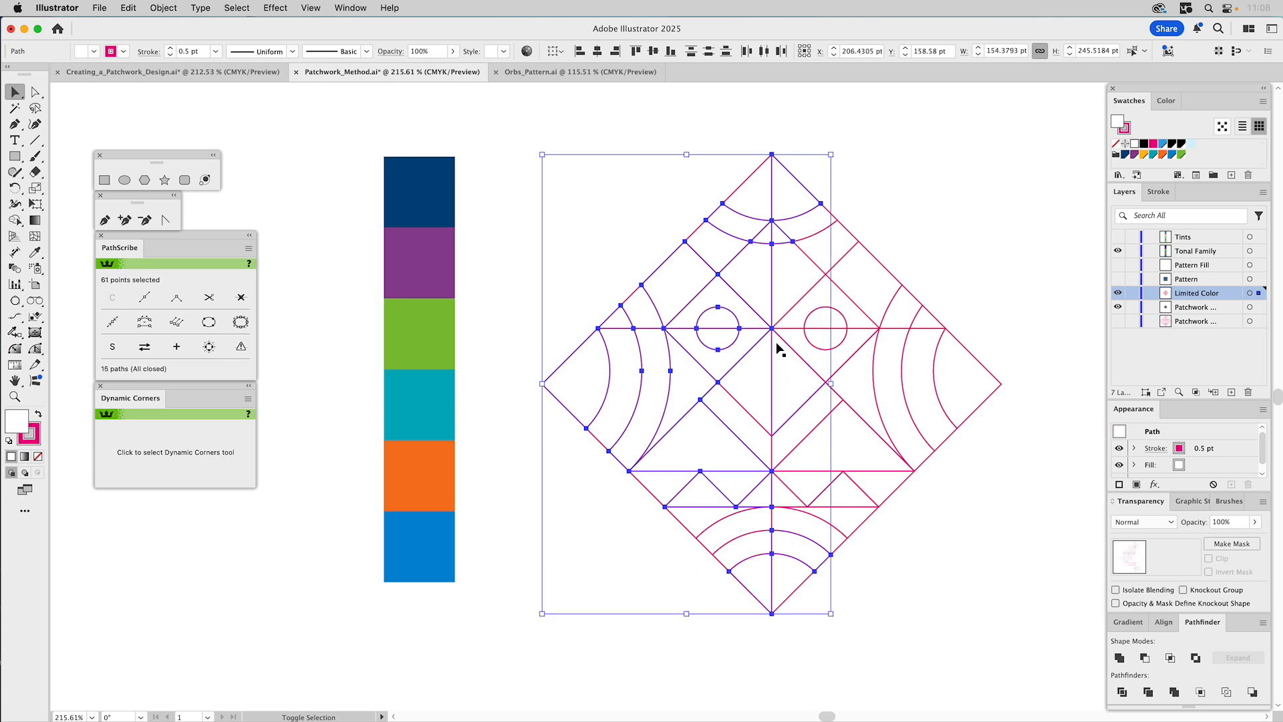
pyautogui.keyDown('shift'); pyautogui.click(787, 359); pyautogui.keyUp('shift')
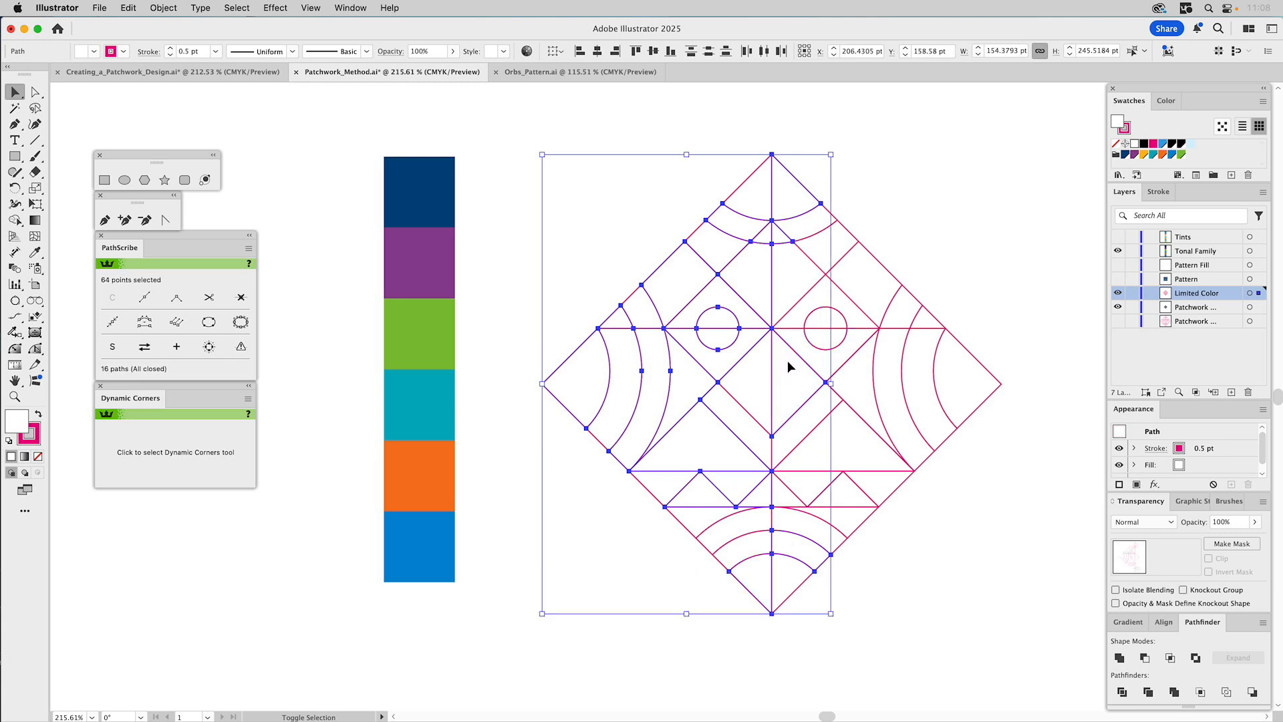
pyautogui.keyDown('shift'); pyautogui.click(837, 344); pyautogui.keyUp('shift')
pyautogui.keyDown('shift'); pyautogui.click(822, 298); pyautogui.keyUp('shift')
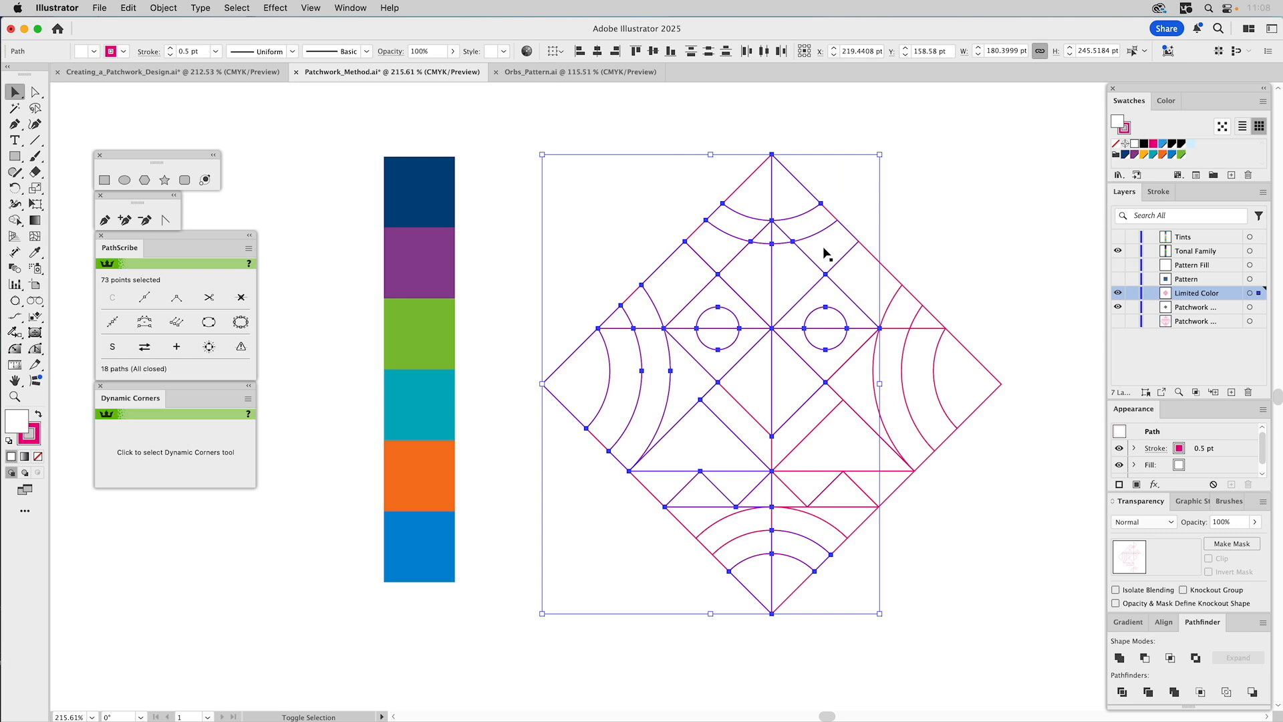
pyautogui.keyDown('shift'); pyautogui.click(811, 211); pyautogui.keyUp('shift')
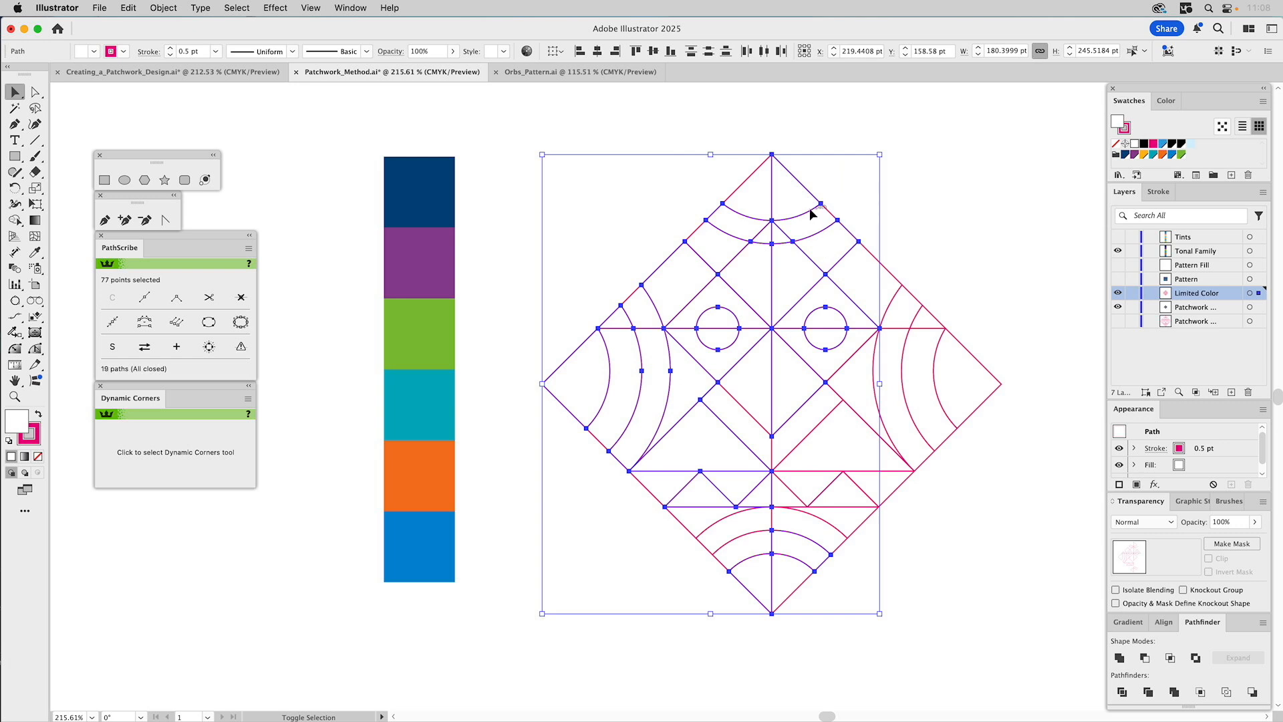
pyautogui.keyDown('shift'); pyautogui.click(902, 319); pyautogui.keyUp('shift')
pyautogui.keyDown('shift'); pyautogui.click(913, 364); pyautogui.keyUp('shift')
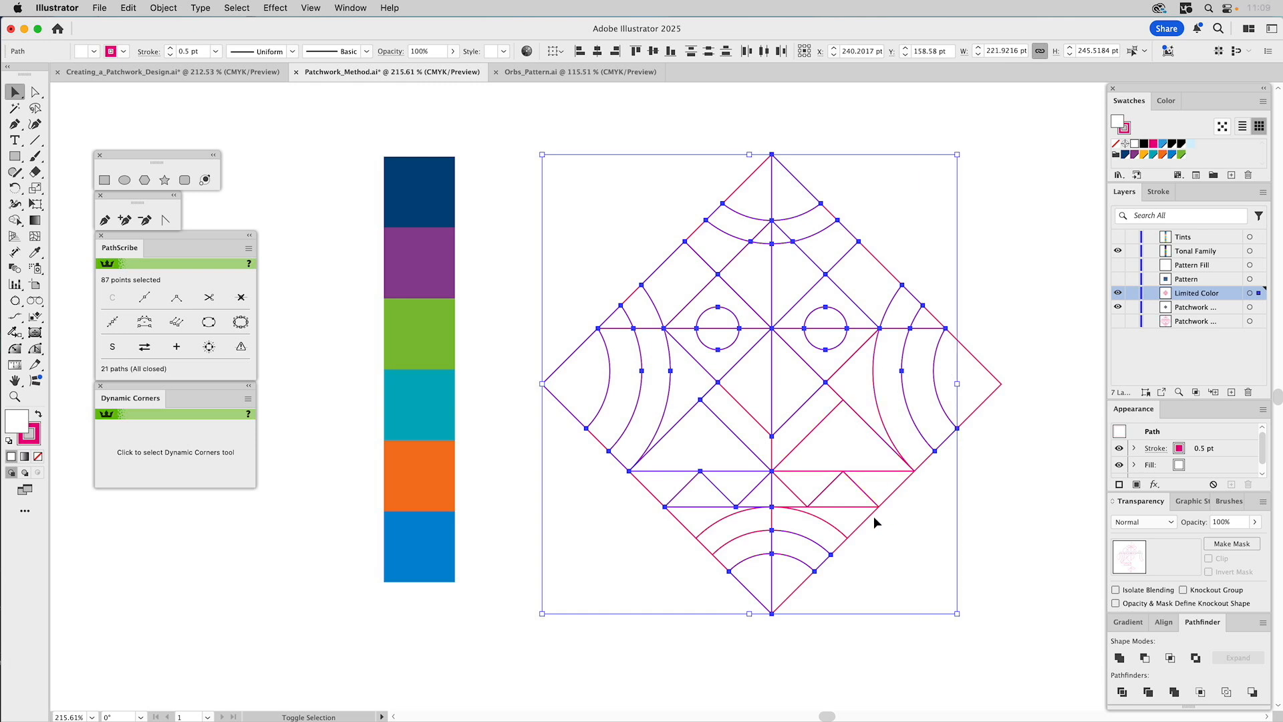
pyautogui.keyDown('shift'); pyautogui.click(877, 488); pyautogui.keyUp('shift')
pyautogui.press('i')
pyautogui.click(427, 211)
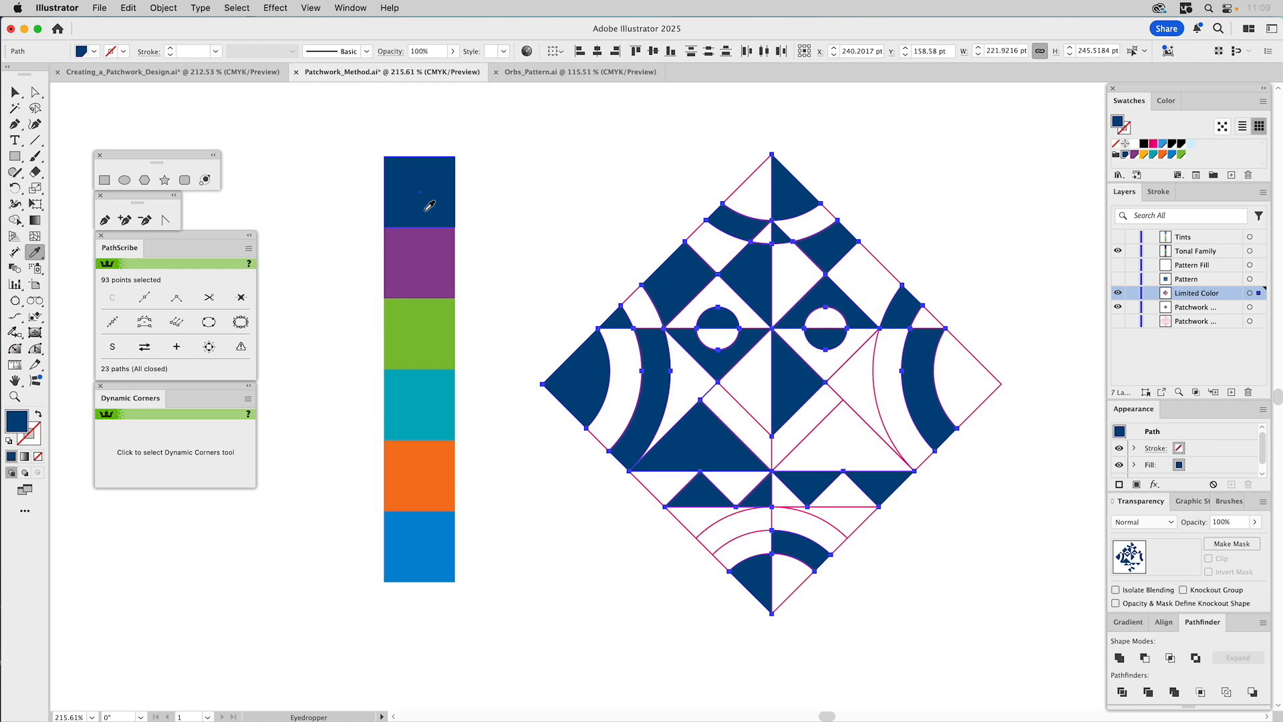
pyautogui.press('v')
pyautogui.keyDown('super'); pyautogui.click(534, 129); pyautogui.keyUp('super')
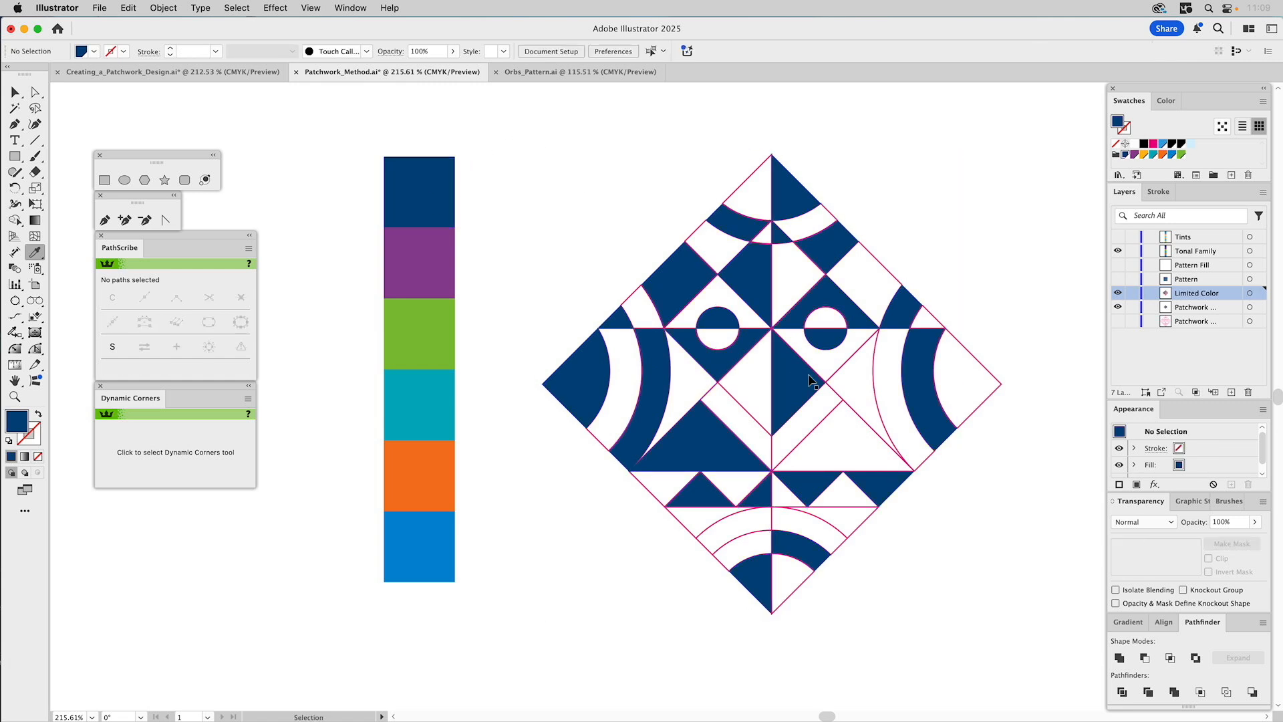
# Fill the missed curved triangle on the inner side of the tile's right-hand arcs with the same navy.
pyautogui.keyDown('super'); pyautogui.click(849, 372); pyautogui.keyUp('super')
pyautogui.click(797, 376)
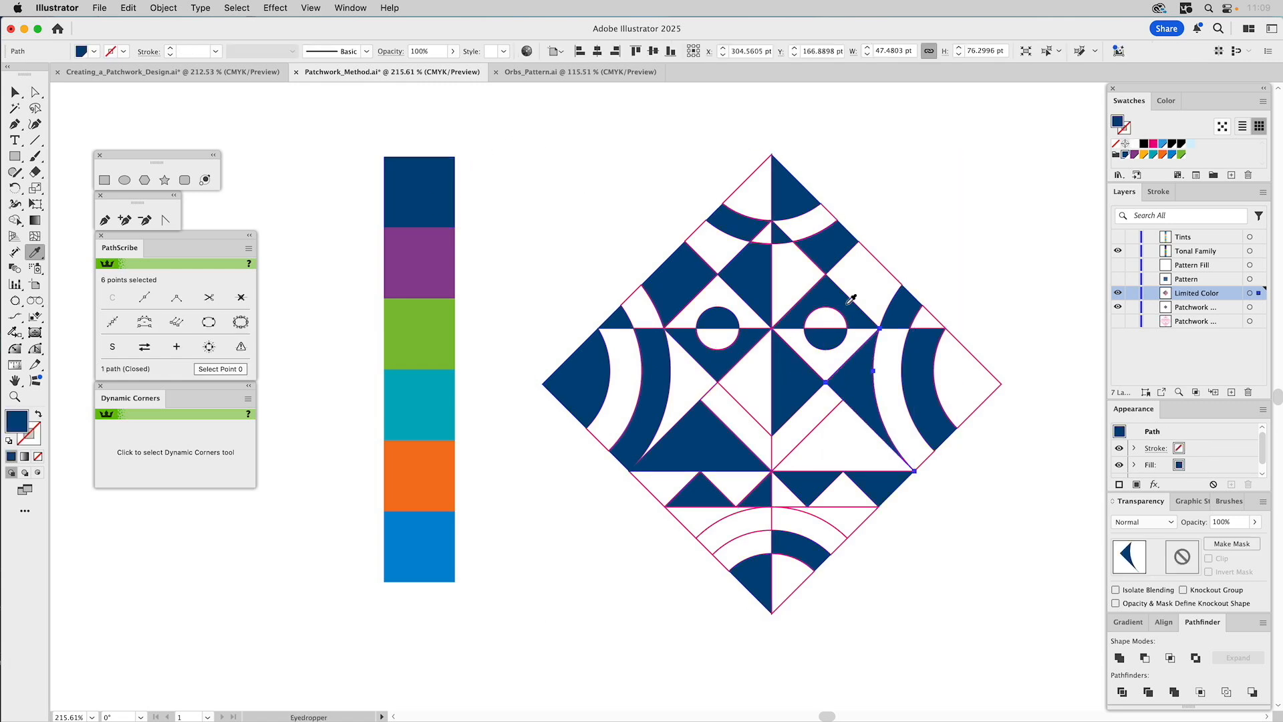
pyautogui.keyDown('super'); pyautogui.click(924, 170); pyautogui.keyUp('super')
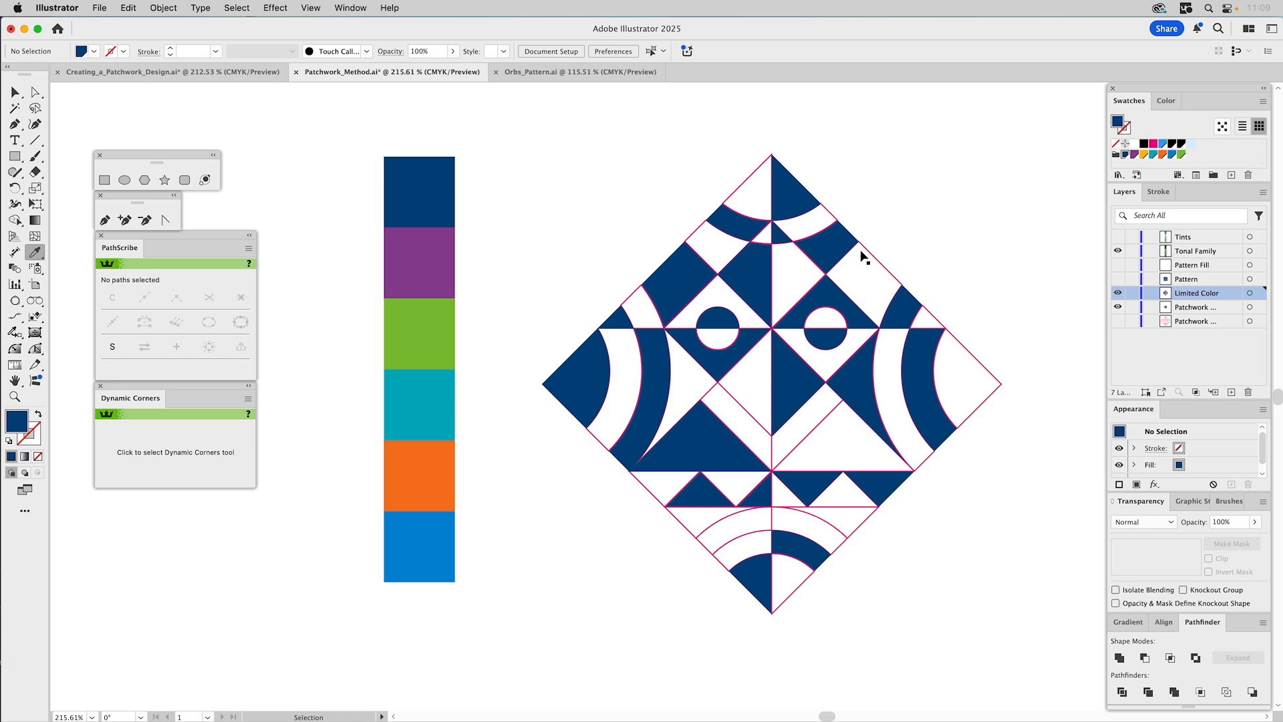
# Fill nine white pieces spread across the diamond tile with the bright blue sampled from the color column, and deselect them.
pyautogui.keyDown('super'); pyautogui.click(860, 297); pyautogui.keyUp('super')
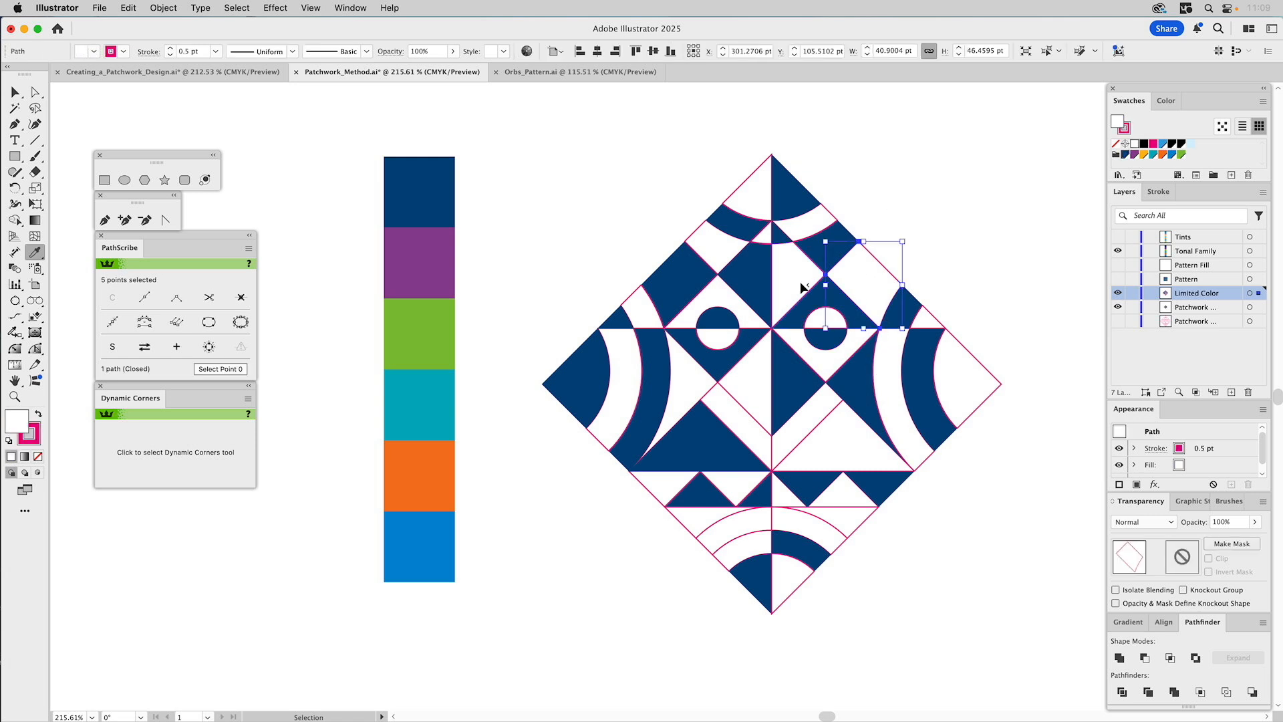
pyautogui.keyDown('shift'); pyautogui.keyDown('super'); pyautogui.click(800, 286); pyautogui.keyUp('super'); pyautogui.keyUp('shift')
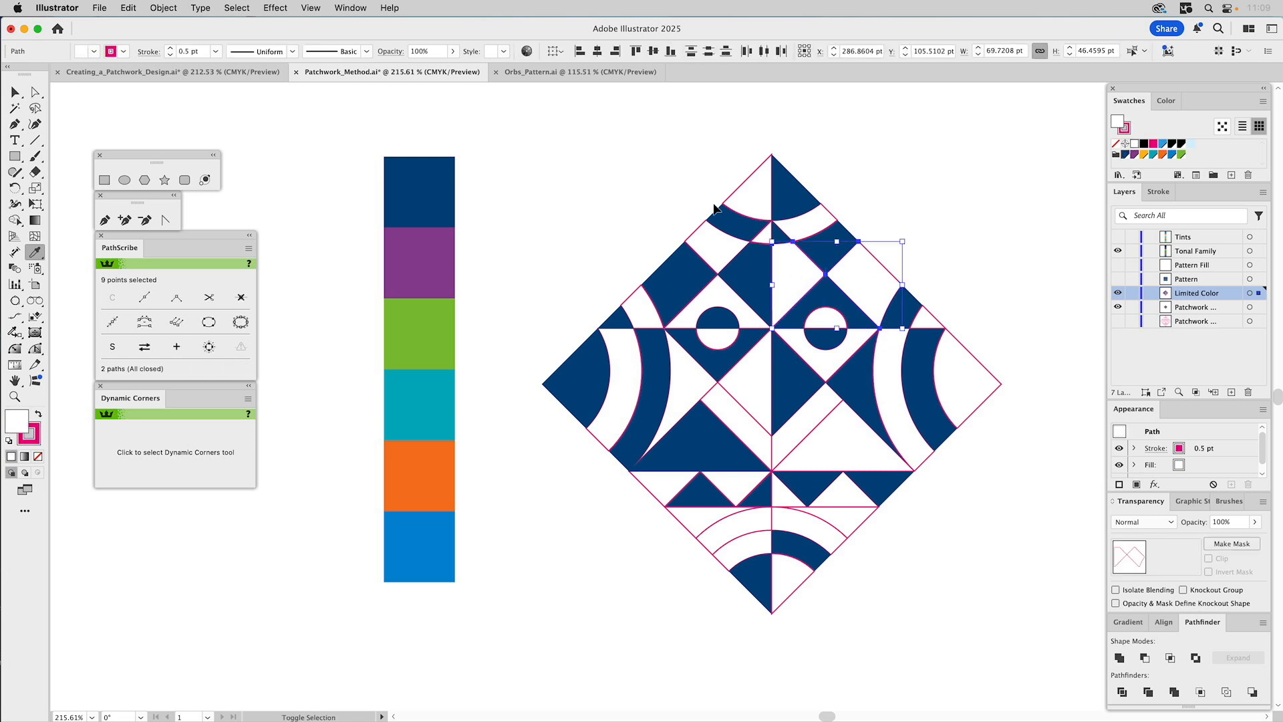
pyautogui.keyDown('shift'); pyautogui.keyDown('super'); pyautogui.click(718, 249); pyautogui.keyUp('super'); pyautogui.keyUp('shift')
pyautogui.keyDown('shift'); pyautogui.keyDown('super'); pyautogui.click(635, 304); pyautogui.keyUp('super'); pyautogui.keyUp('shift')
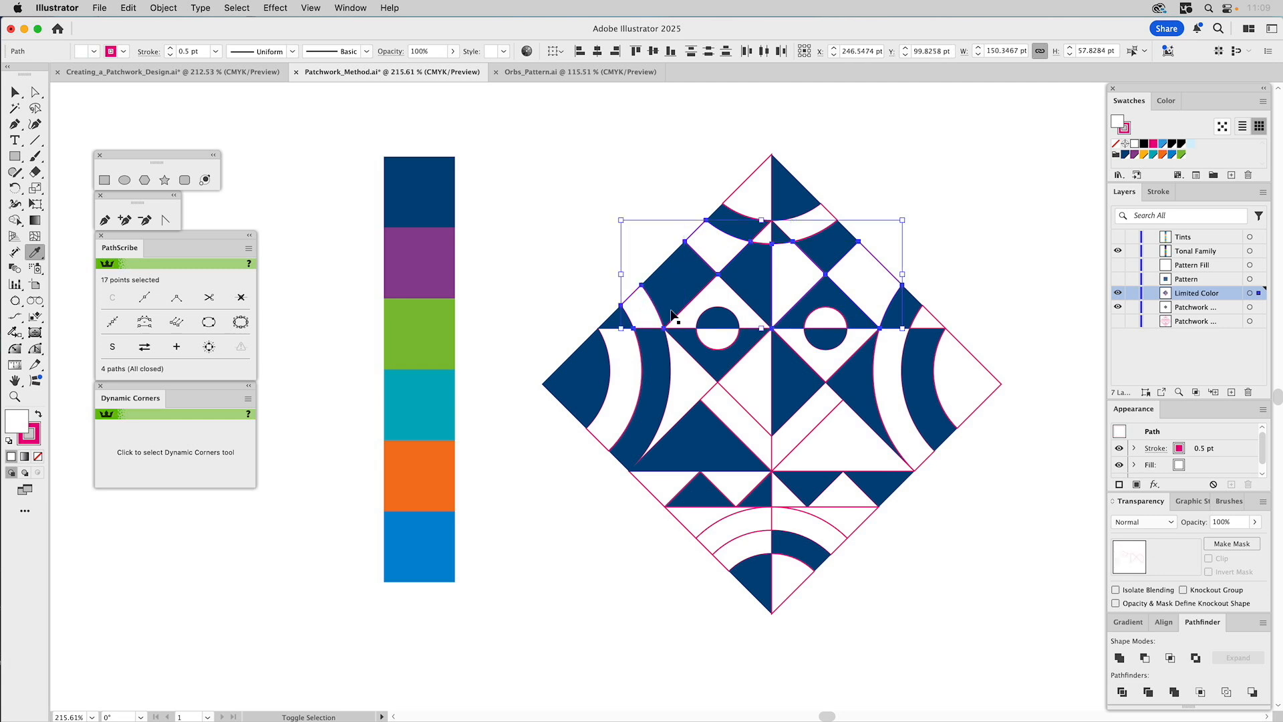
pyautogui.keyDown('shift'); pyautogui.keyDown('super'); pyautogui.click(732, 409); pyautogui.keyUp('super'); pyautogui.keyUp('shift')
pyautogui.keyDown('shift'); pyautogui.keyDown('super'); pyautogui.click(852, 461); pyautogui.keyUp('super'); pyautogui.keyUp('shift')
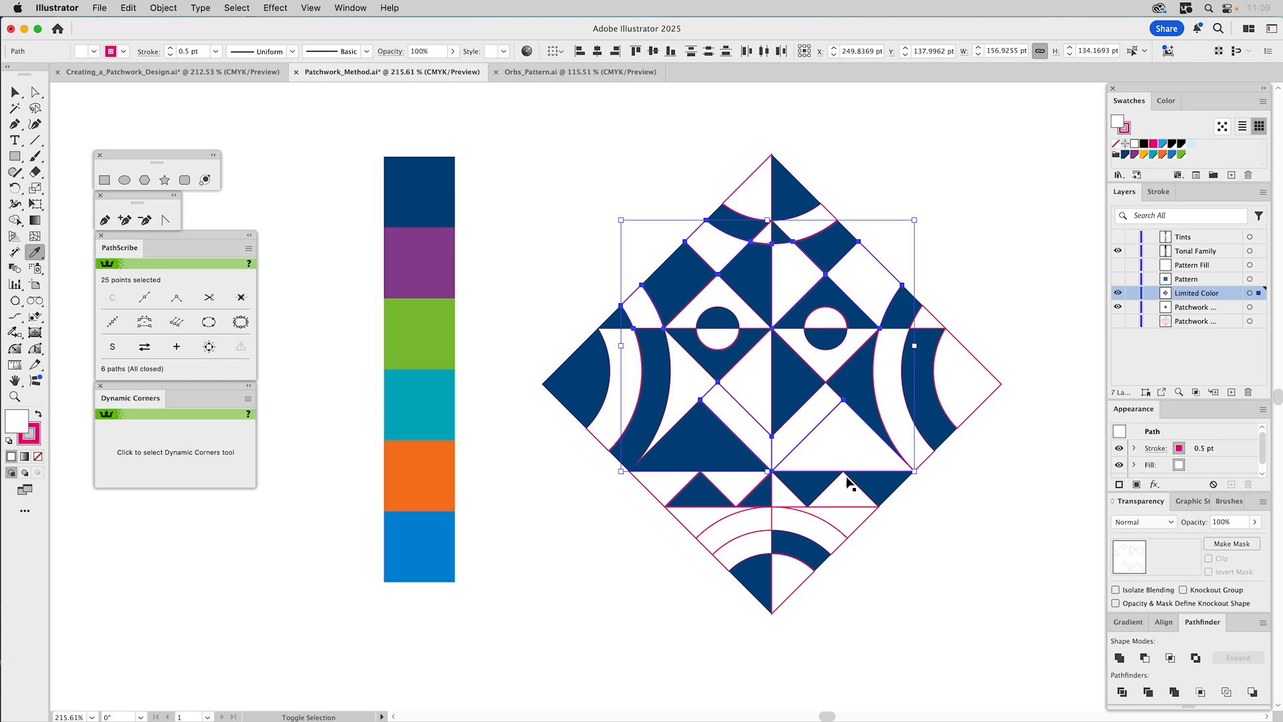
pyautogui.keyDown('shift'); pyautogui.keyDown('super'); pyautogui.click(811, 532); pyautogui.keyUp('super'); pyautogui.keyUp('shift')
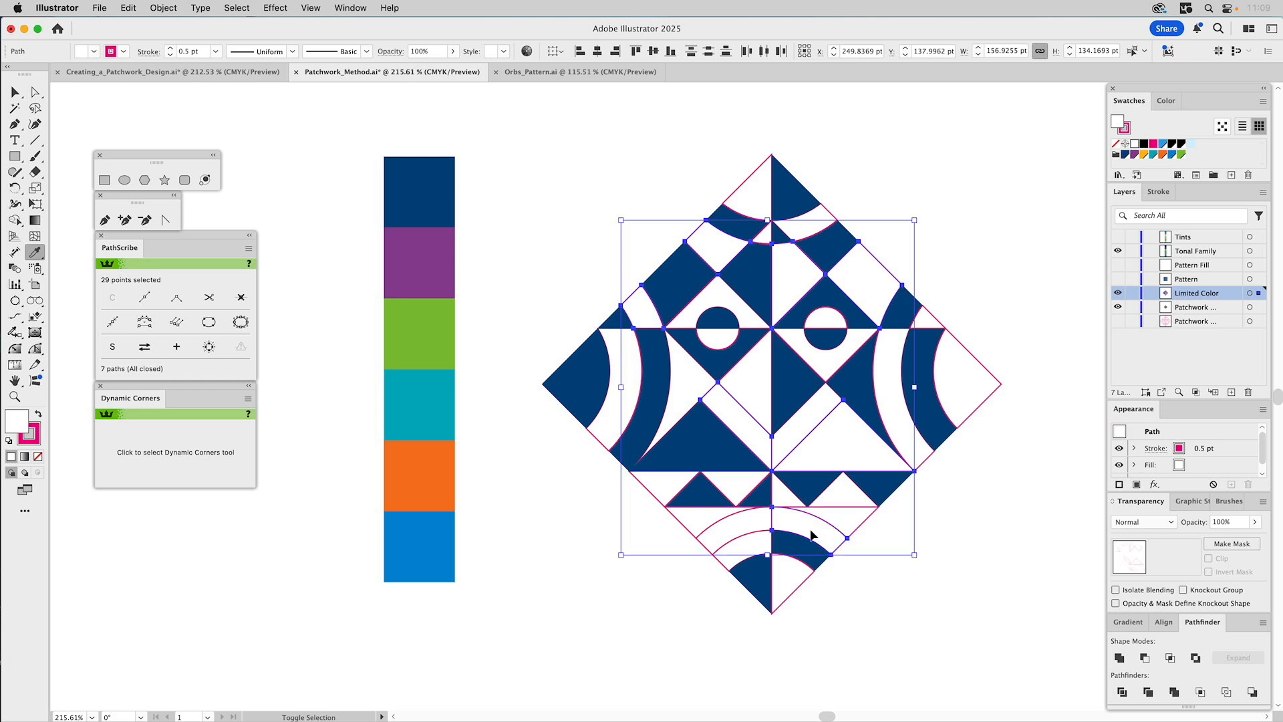
pyautogui.keyDown('shift'); pyautogui.keyDown('super'); pyautogui.click(754, 548); pyautogui.keyUp('super'); pyautogui.keyUp('shift')
pyautogui.keyDown('shift'); pyautogui.keyDown('super'); pyautogui.click(701, 514); pyautogui.keyUp('super'); pyautogui.keyUp('shift')
pyautogui.press('i')
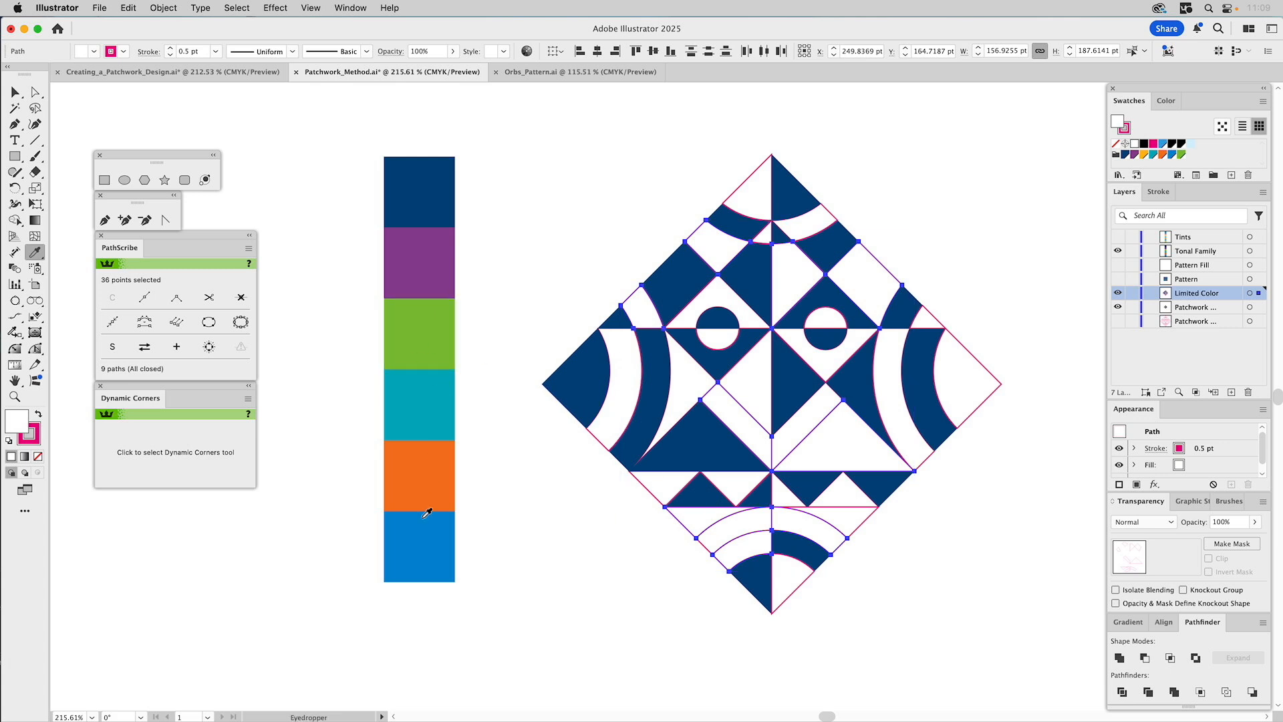
pyautogui.click(420, 544)
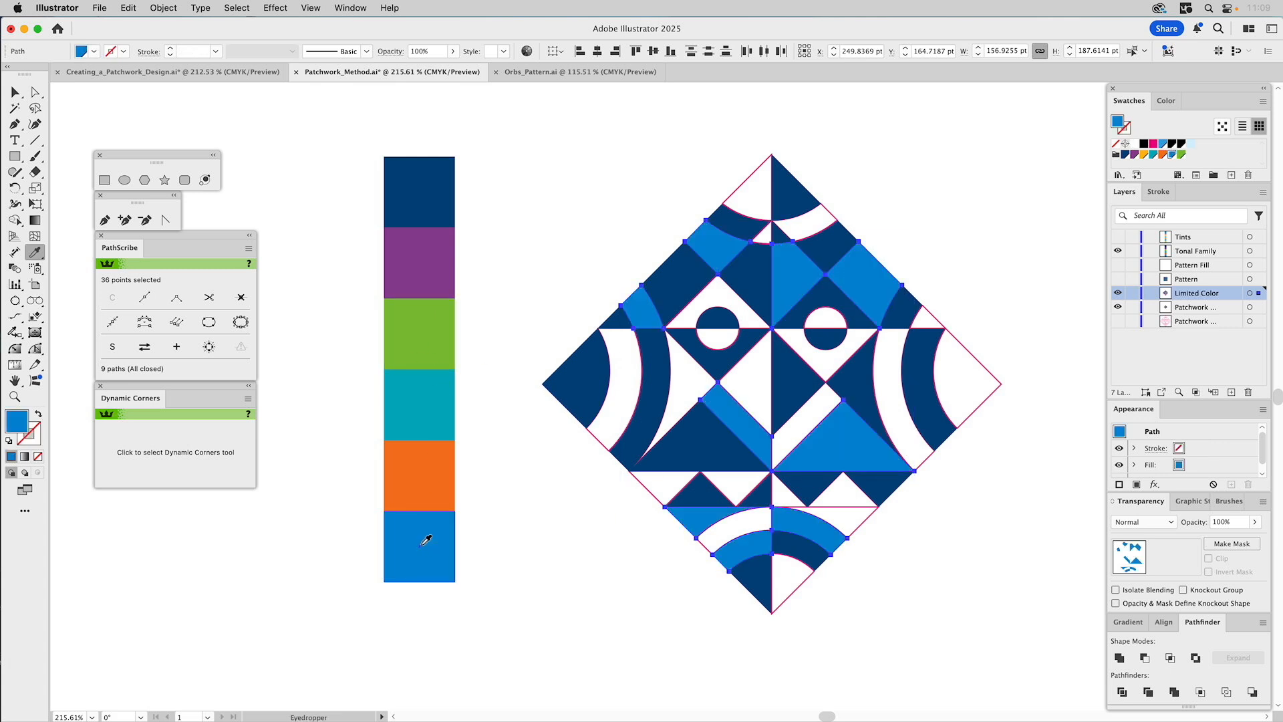
pyautogui.press('v')
pyautogui.click(529, 135)
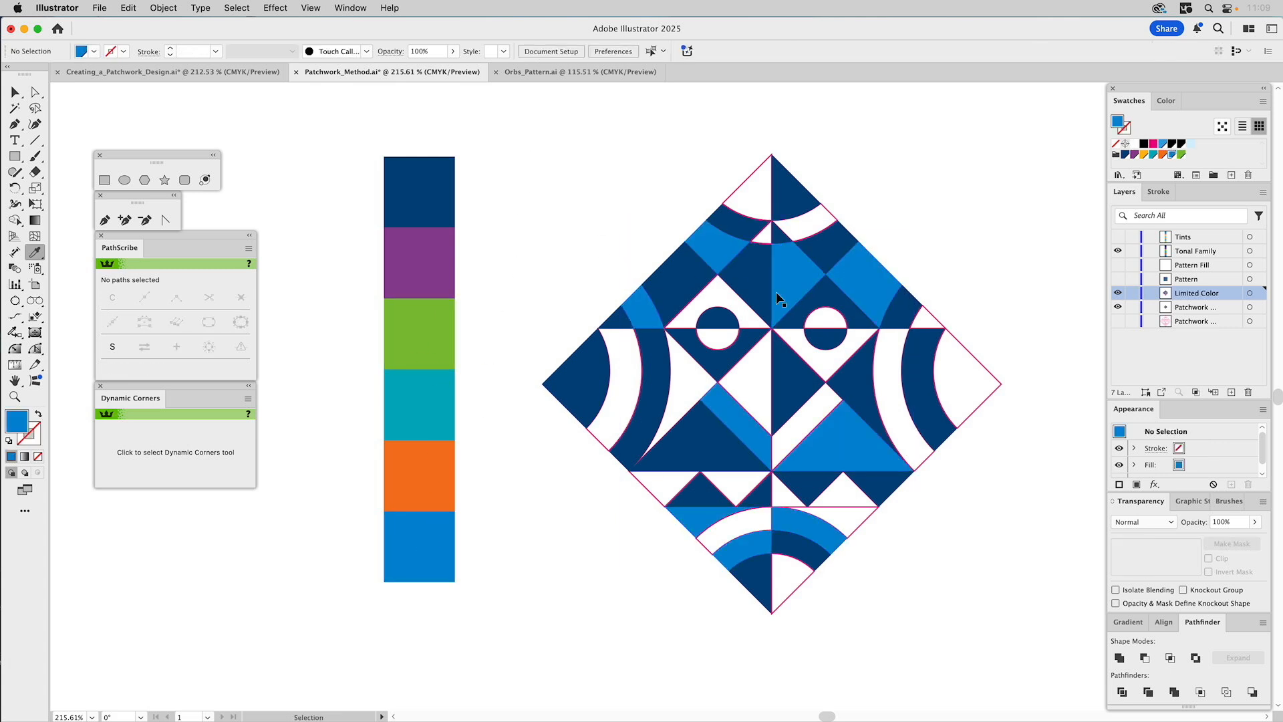
# Fill the white curved triangle outside the lower right arcs of the tile with the navy sampled from the neighboring triangle, and deselect it.
pyautogui.press('a')
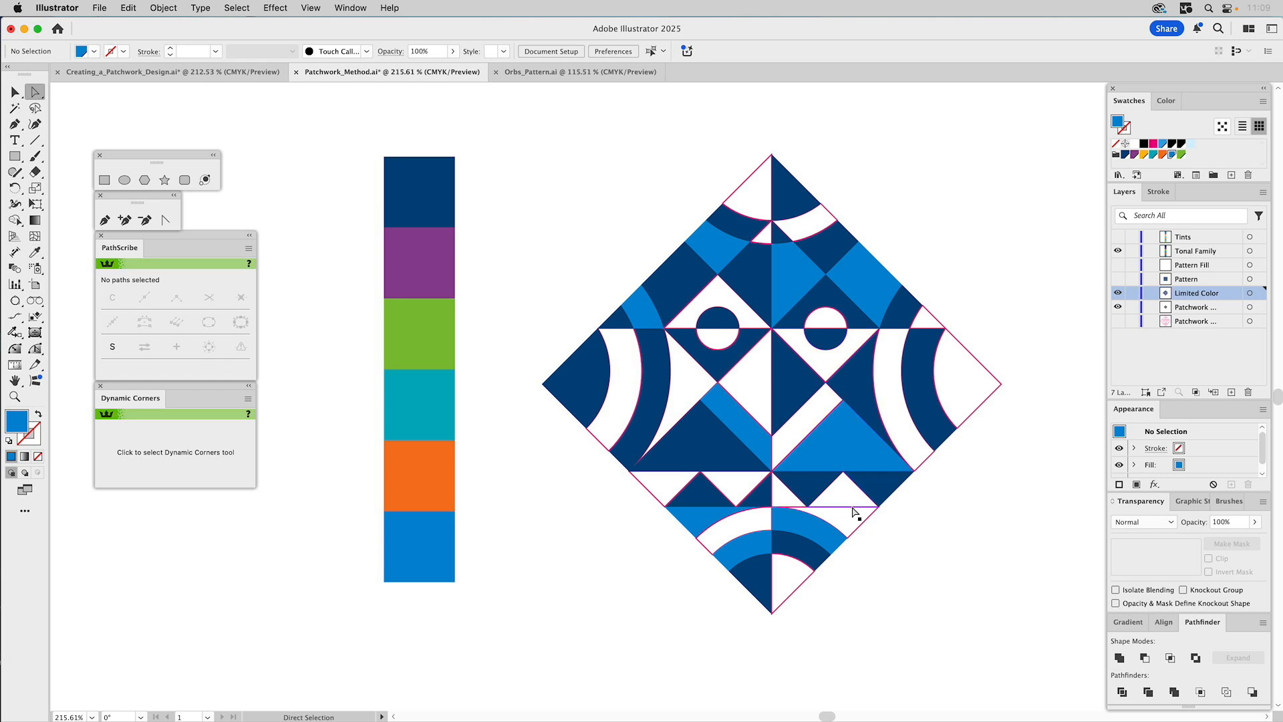
pyautogui.press('v')
pyautogui.click(852, 523)
pyautogui.press('i')
pyautogui.click(889, 482)
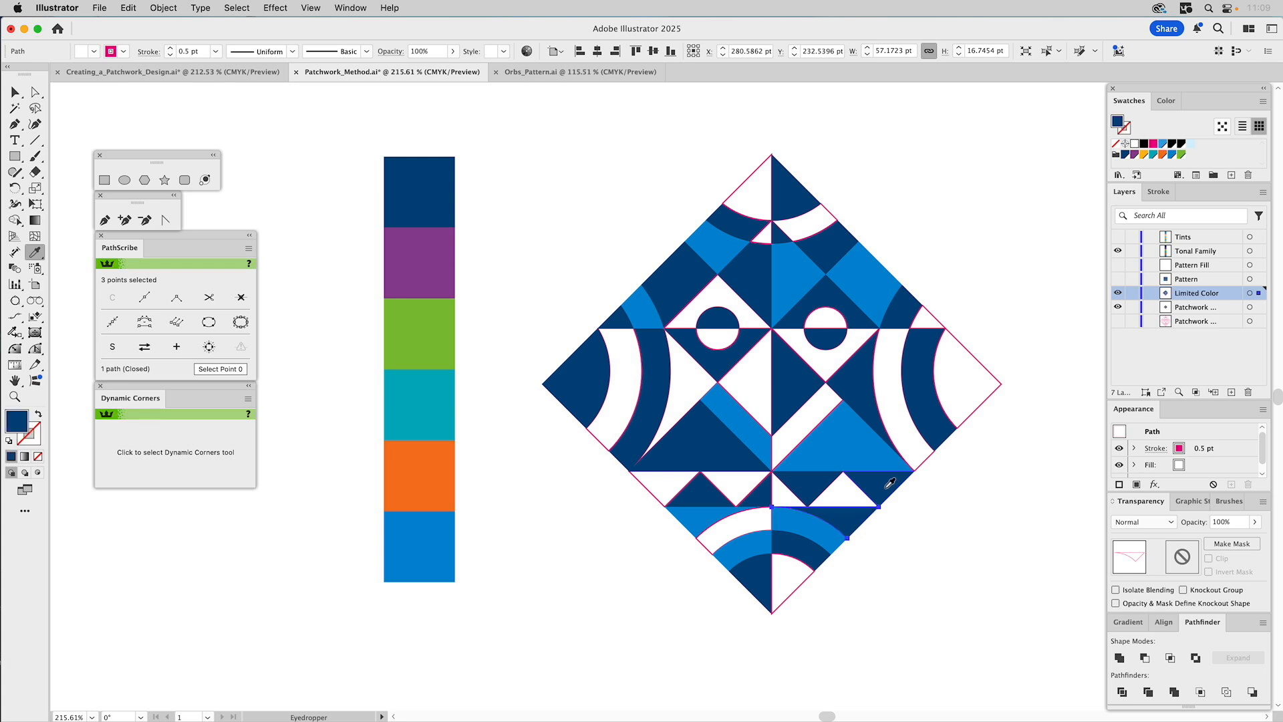
pyautogui.keyDown('super'); pyautogui.click(958, 528); pyautogui.keyUp('super')
# Select all remaining white outlined pieces of the diamond tile, fill them with the green sampled from the color column, and deselect them.
pyautogui.keyDown('super'); pyautogui.click(849, 497); pyautogui.keyUp('super')
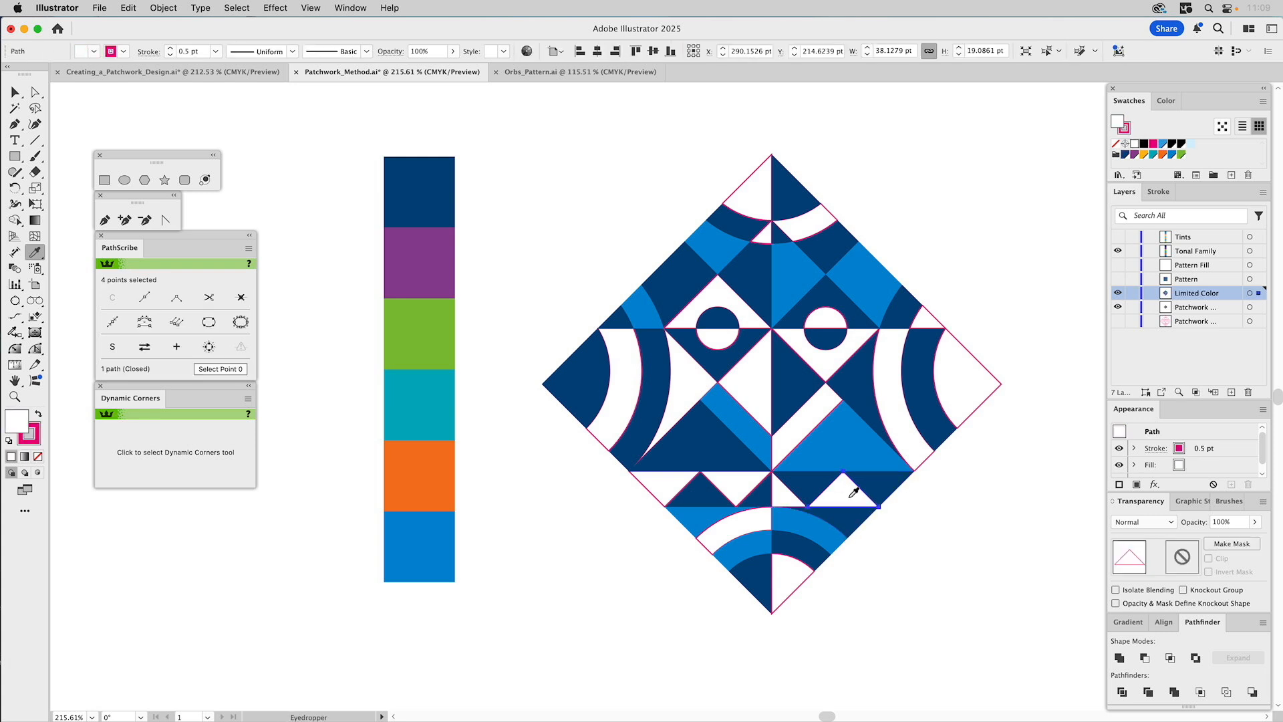
pyautogui.press('super+a')
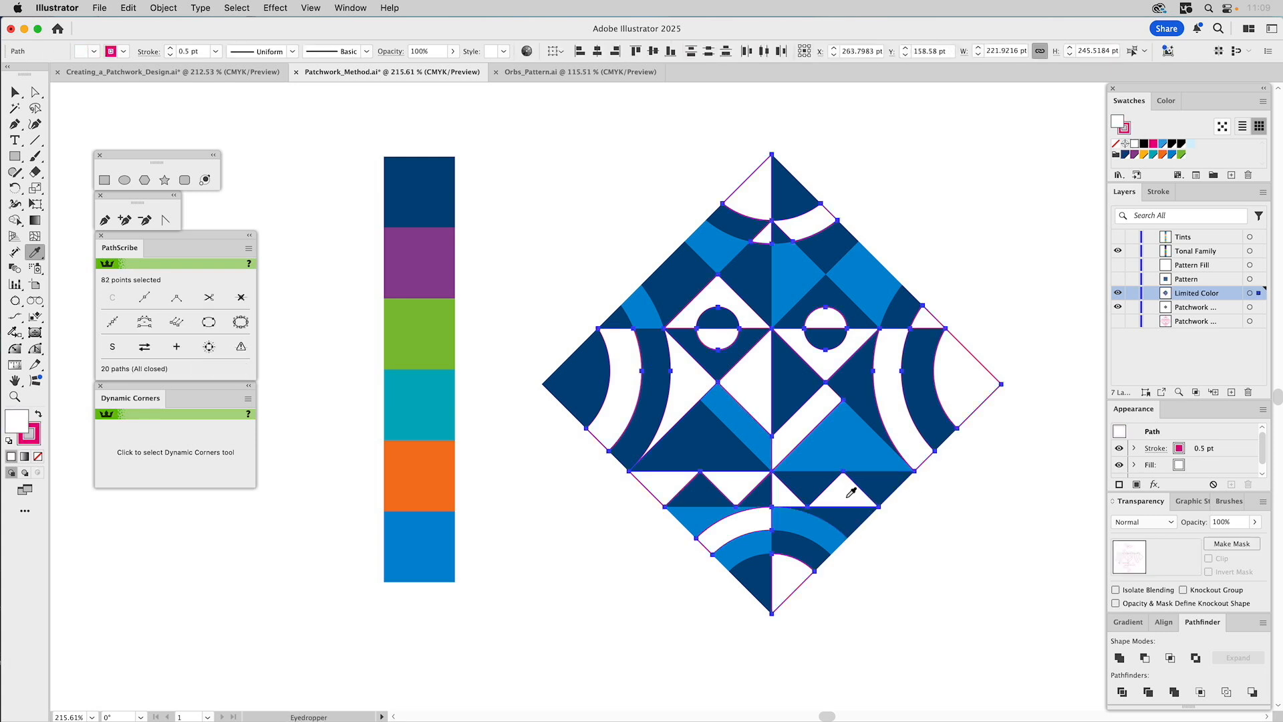
pyautogui.click(418, 334)
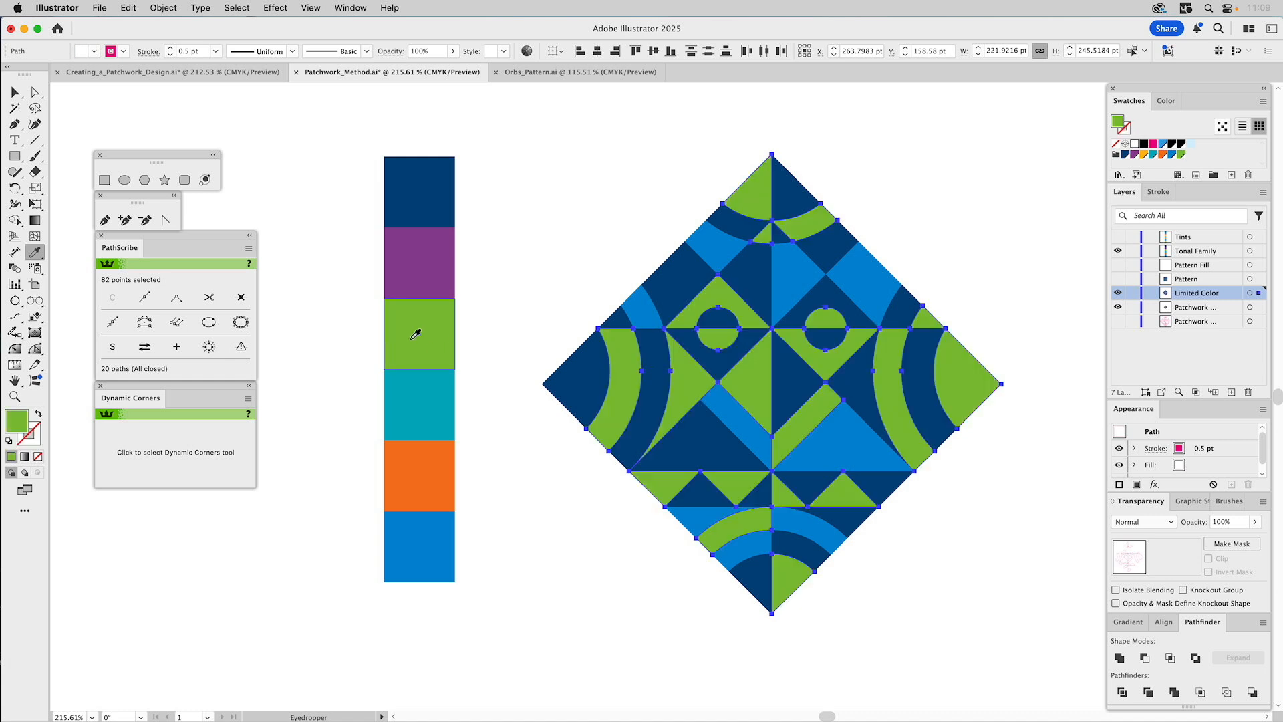
pyautogui.keyDown('super'); pyautogui.click(560, 182); pyautogui.keyUp('super')
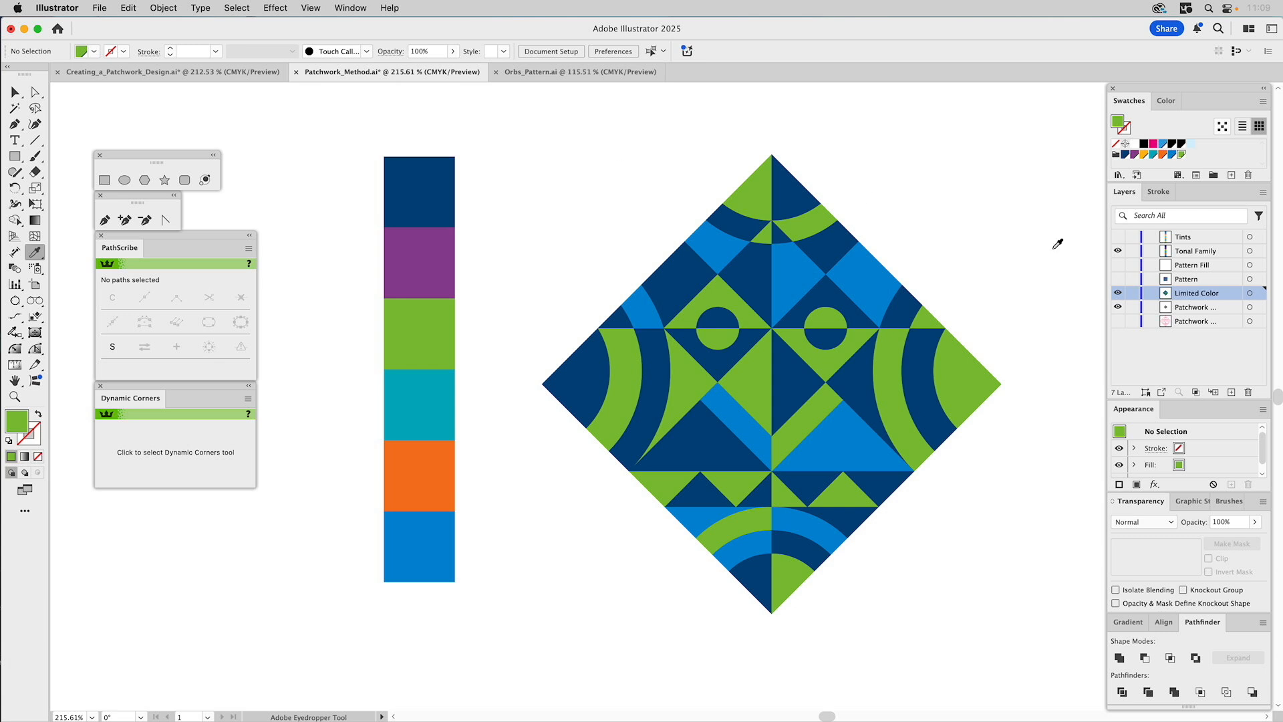
# Compare the limited-color tile with the multicolored one, and leave only the Pattern layer visible.
pyautogui.click(1118, 293)
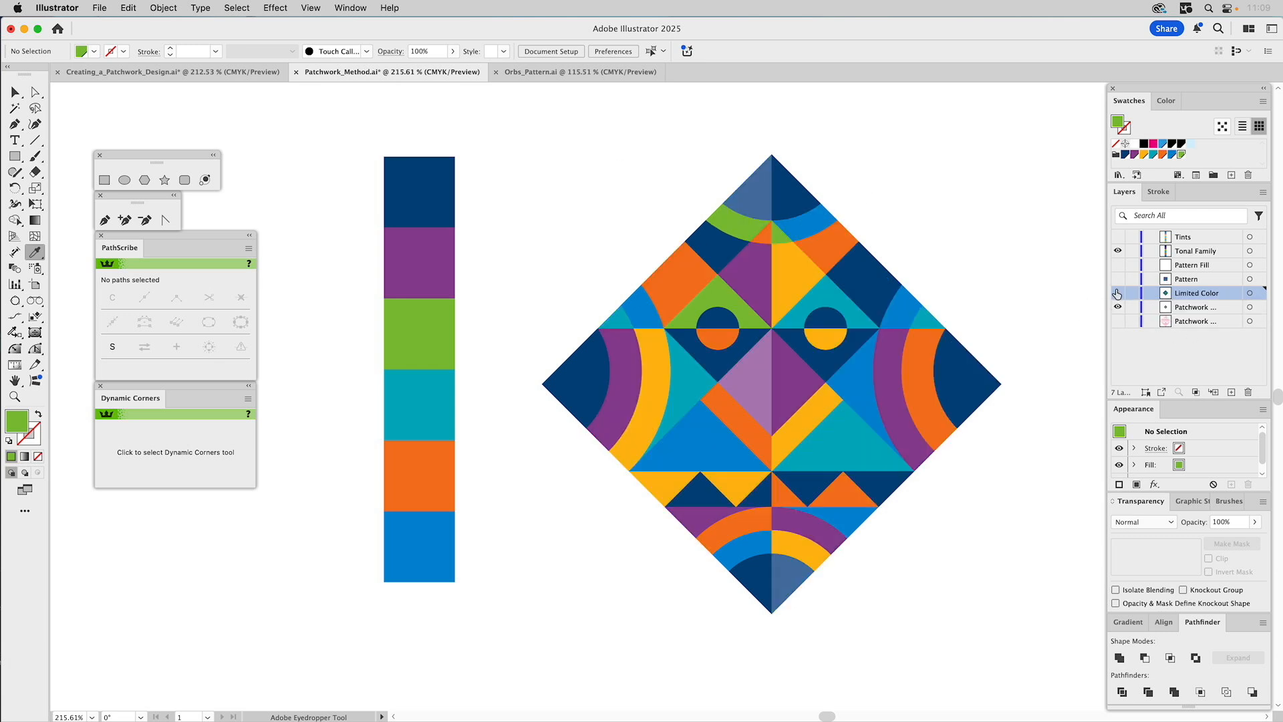
pyautogui.click(1117, 293)
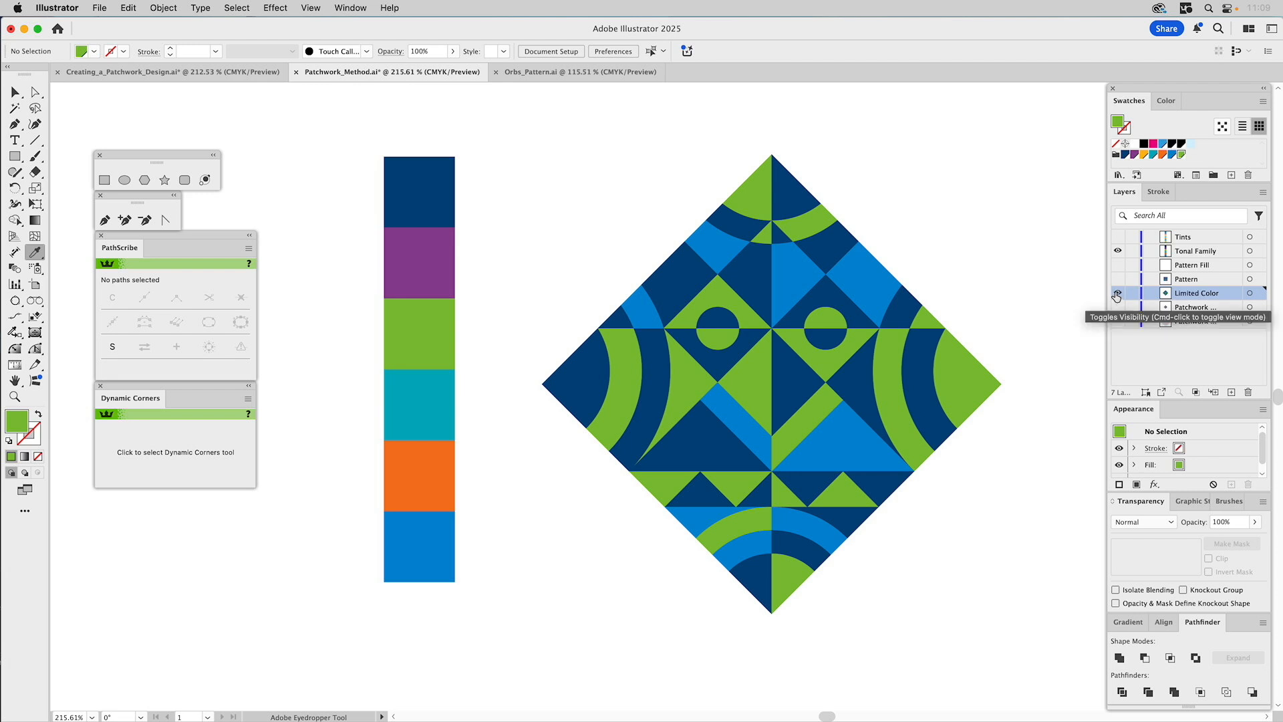
pyautogui.click(1117, 251)
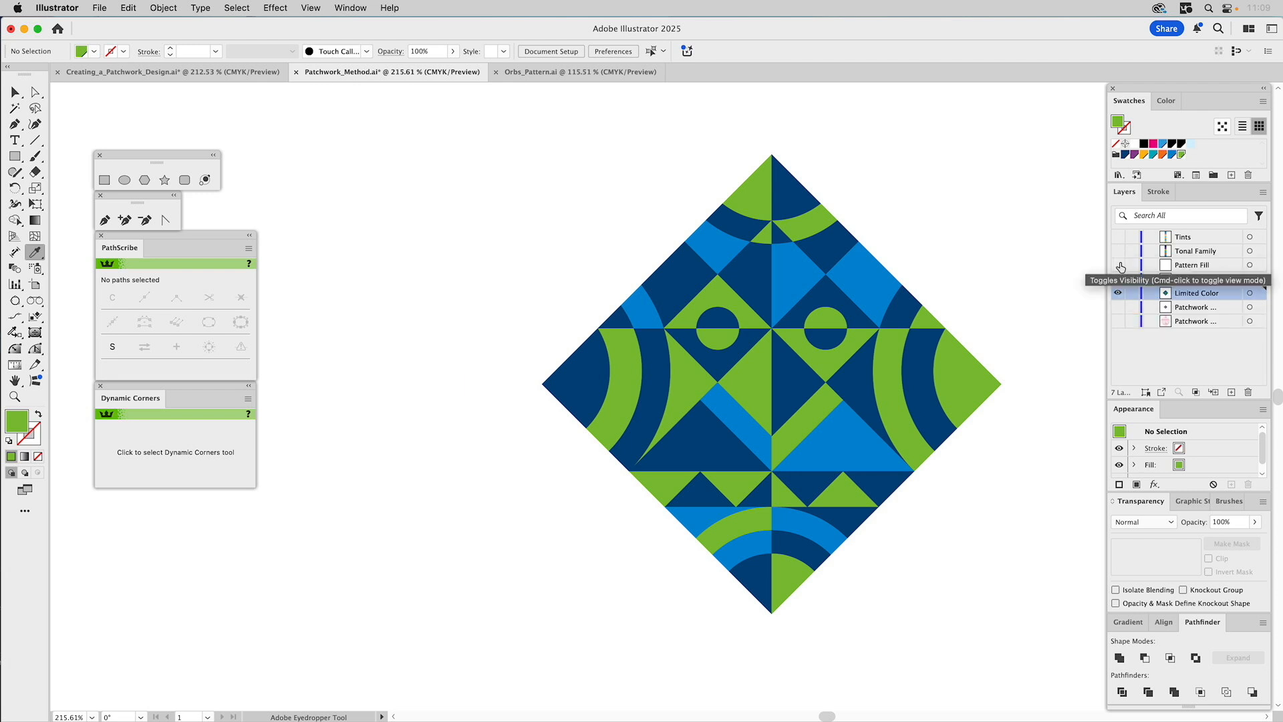
pyautogui.click(1118, 293)
pyautogui.click(1118, 279)
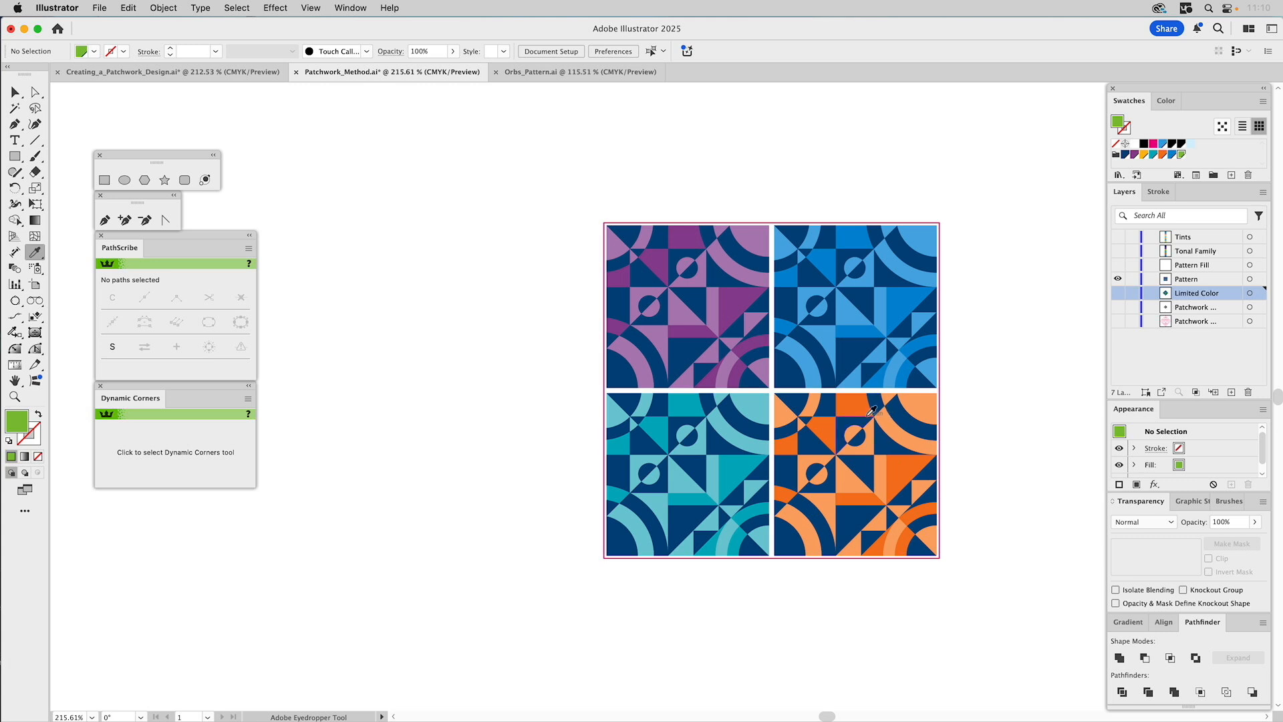
pyautogui.press('b')
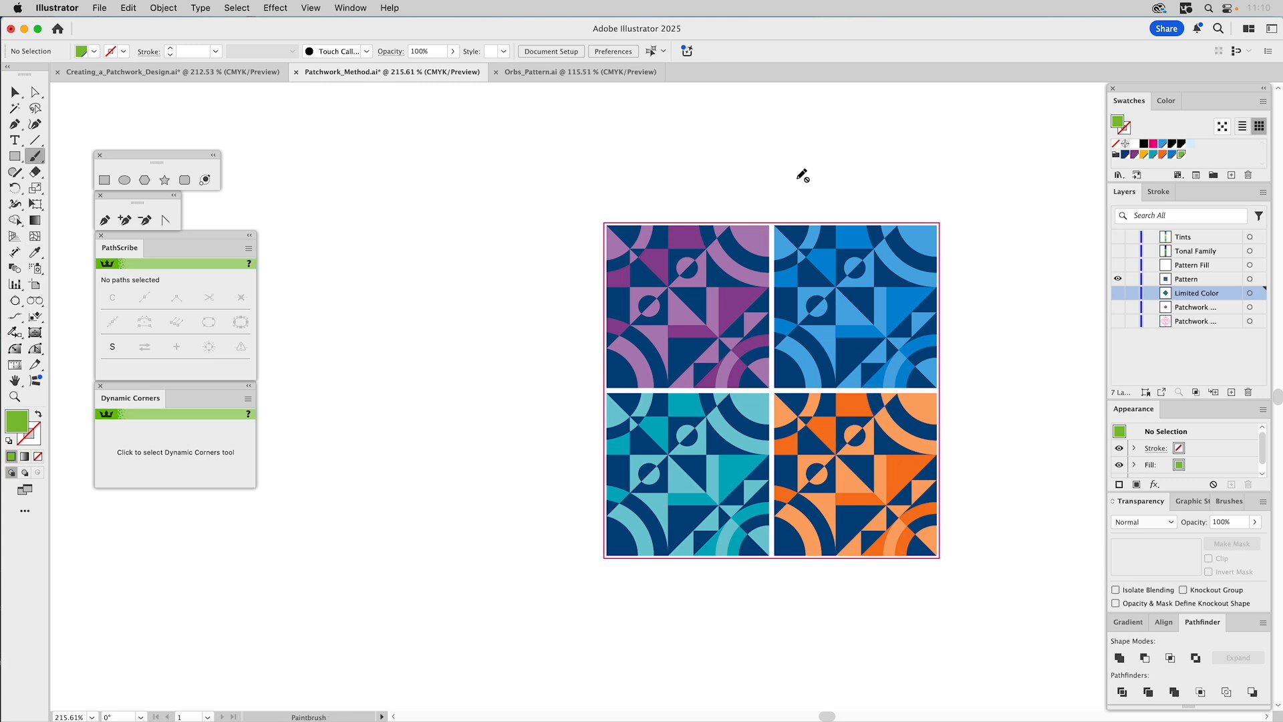
pyautogui.press('v')
pyautogui.click(1117, 282)
pyautogui.click(1118, 293)
pyautogui.click(1118, 292)
pyautogui.click(1117, 280)
# Save the four-tile artwork with its outline square as a new pattern swatch, and deselect the artwork.
pyautogui.moveTo(961, 301); pyautogui.dragTo(567, 609)
pyautogui.moveTo(929, 239); pyautogui.dragTo(1203, 158)
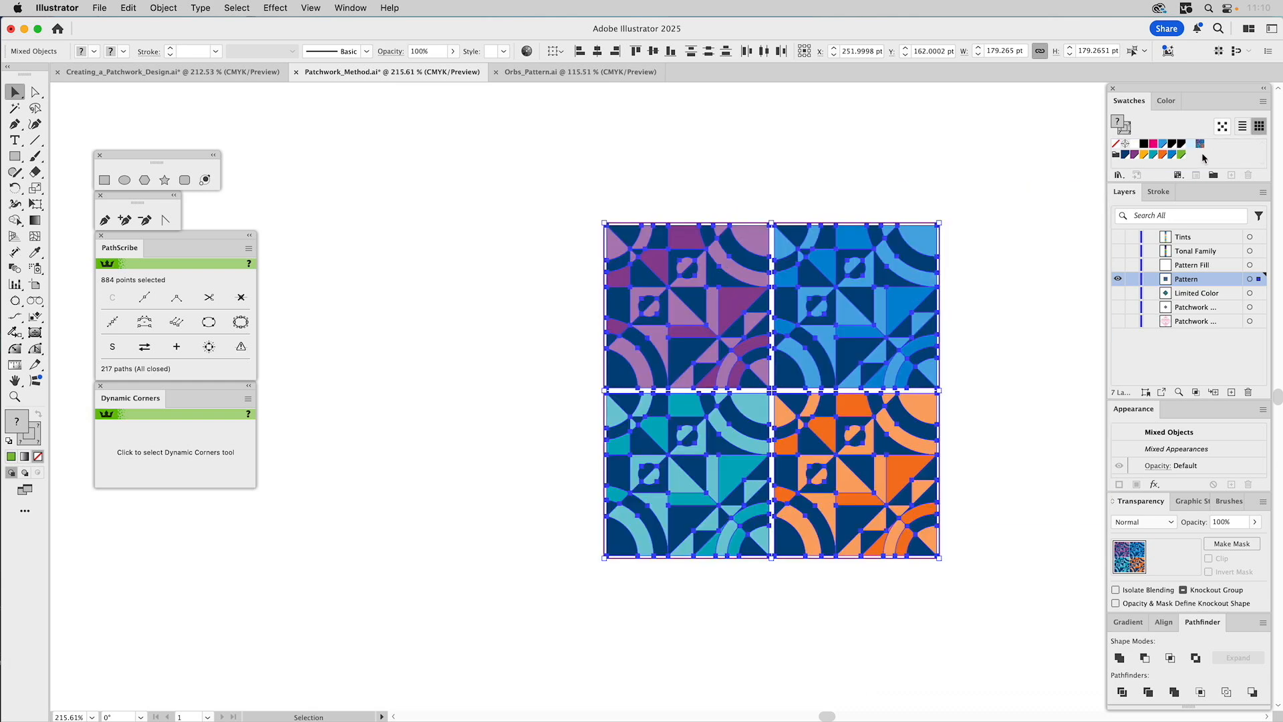
pyautogui.click(953, 165)
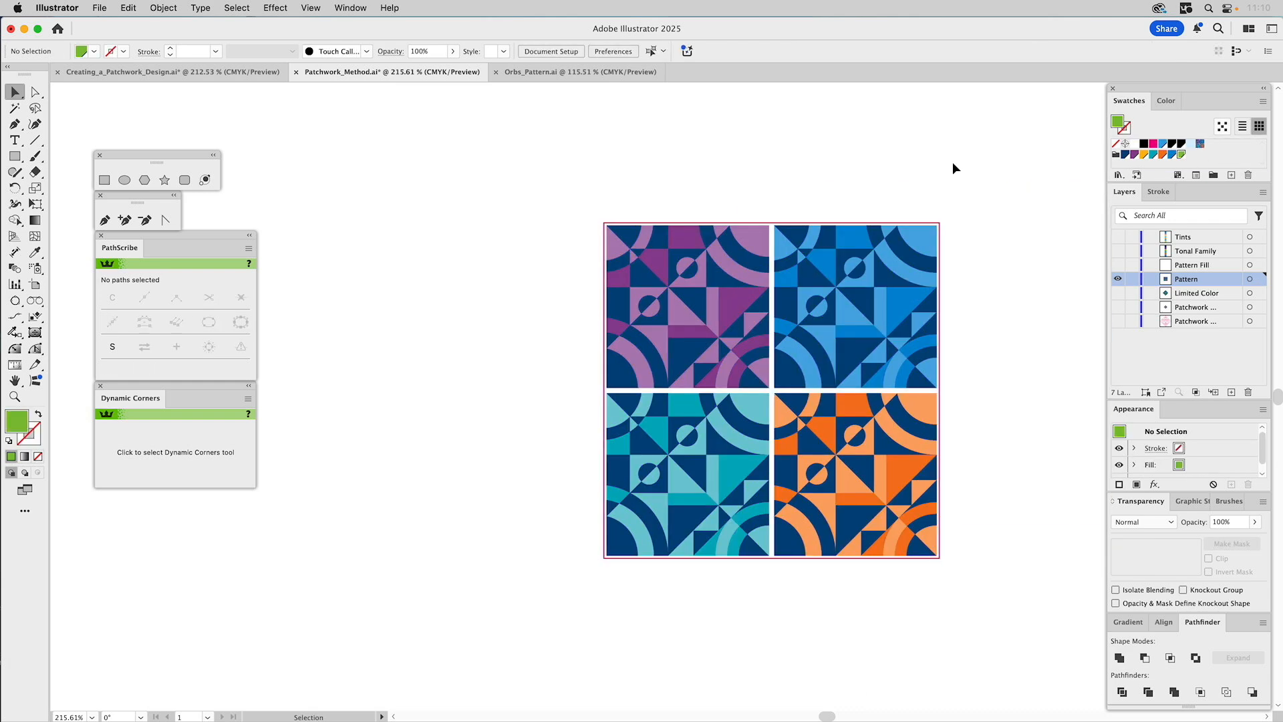
# Open the new pattern swatch for editing and delete the pink outline square around its tile.
pyautogui.doubleClick(1199, 145)
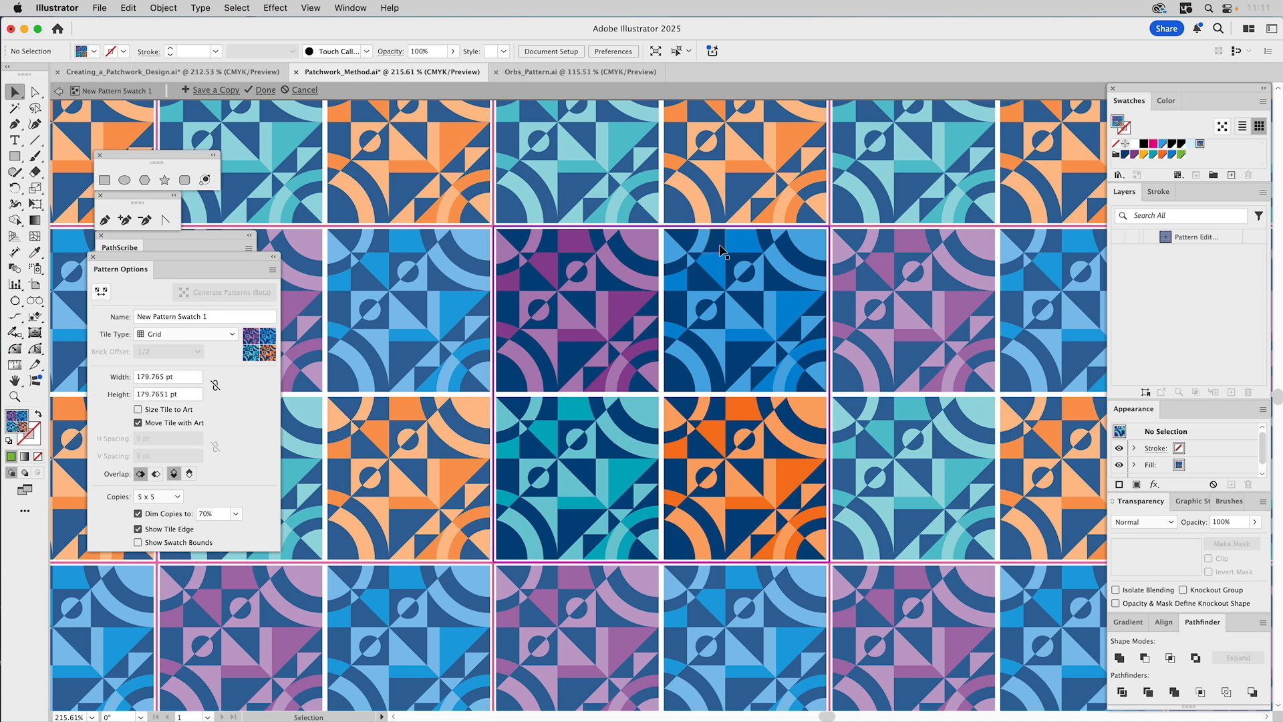
pyautogui.click(539, 227)
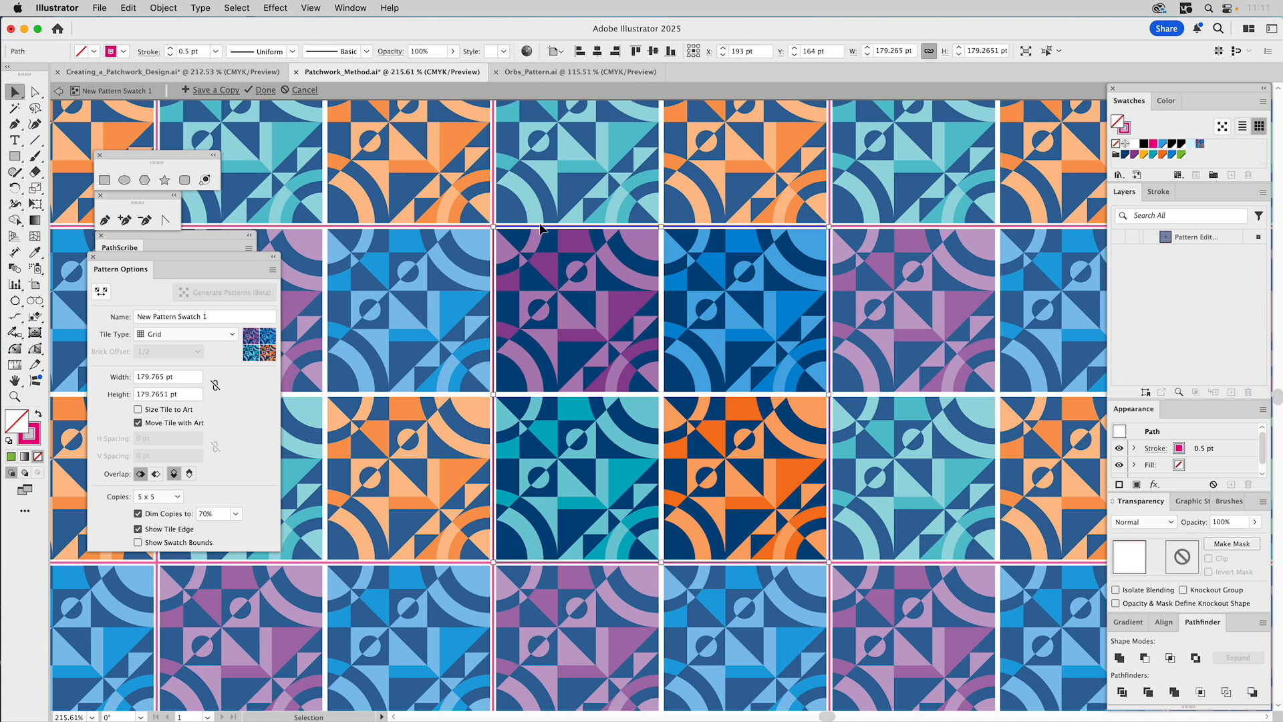
pyautogui.press('super+shift+a')
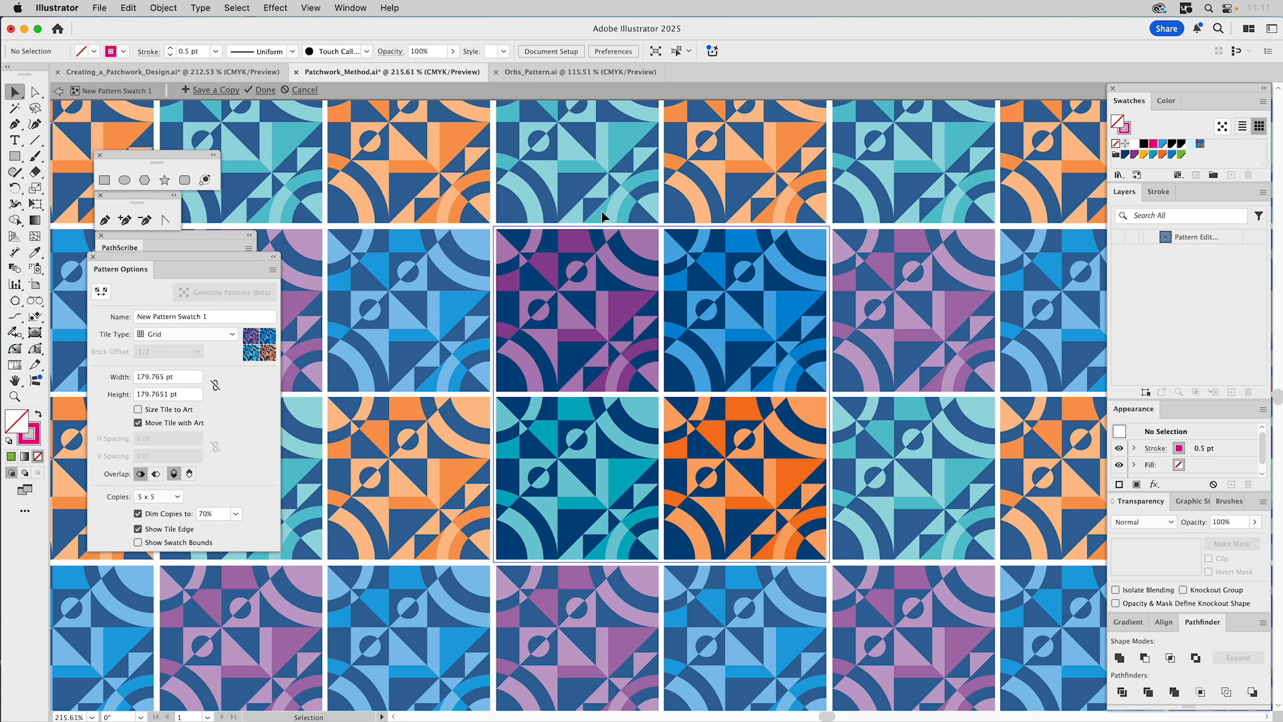
# Rename the pattern Graphic Face and finish editing it.
pyautogui.moveTo(210, 316); pyautogui.dragTo(86, 306)
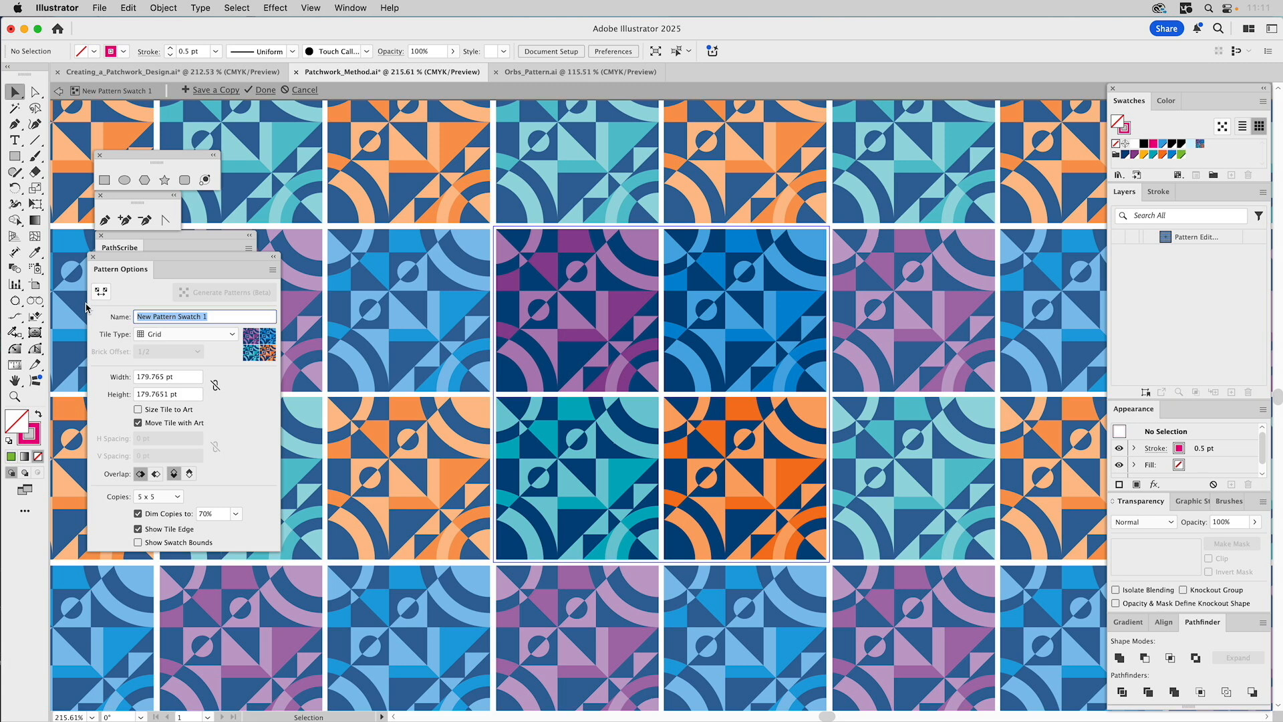
pyautogui.write('C')
pyautogui.write('raphic P')
pyautogui.press('Return')
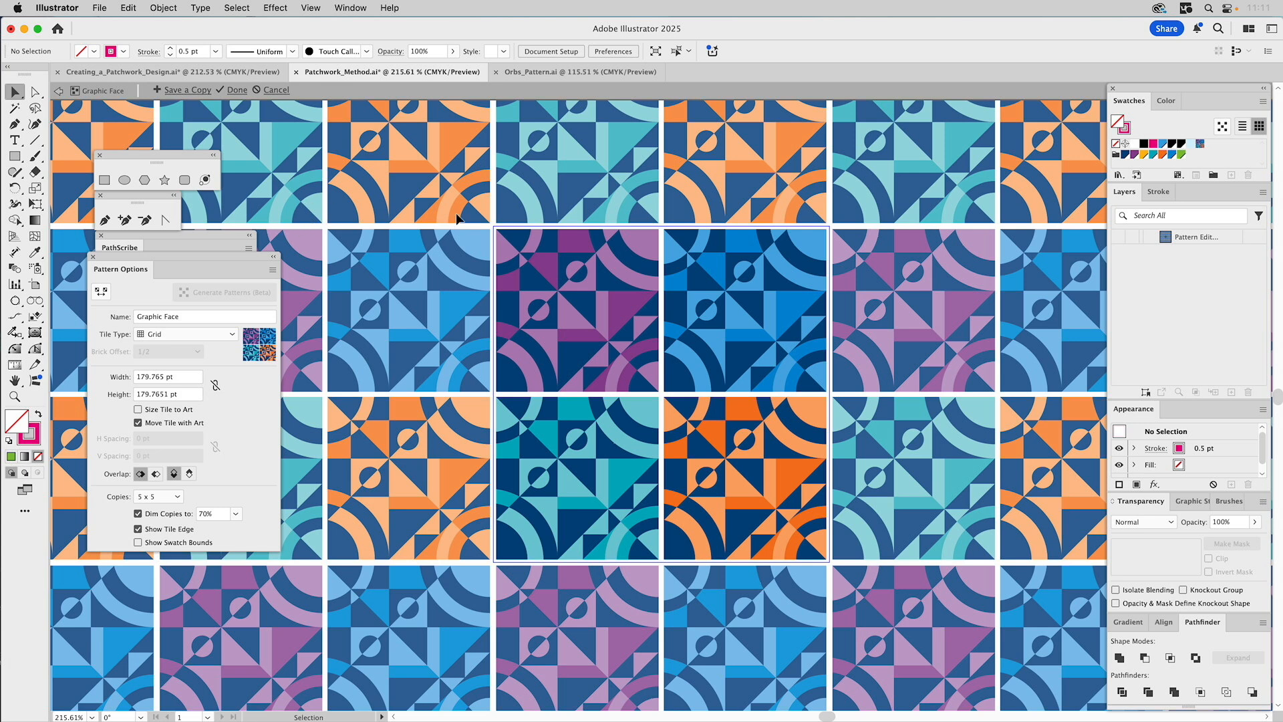
pyautogui.doubleClick(674, 195)
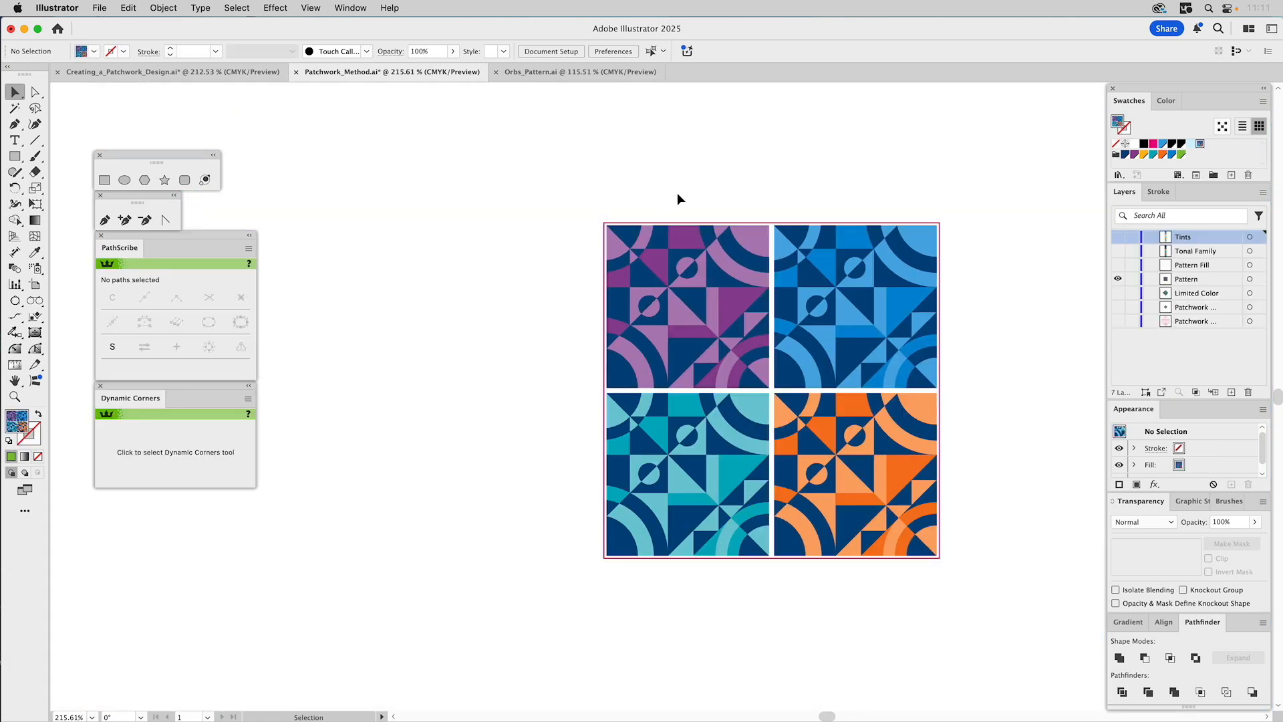
# Hide the Pattern layer and show the Pattern Fill layer in preview mode.
pyautogui.click(1117, 278)
pyautogui.press('super+y')
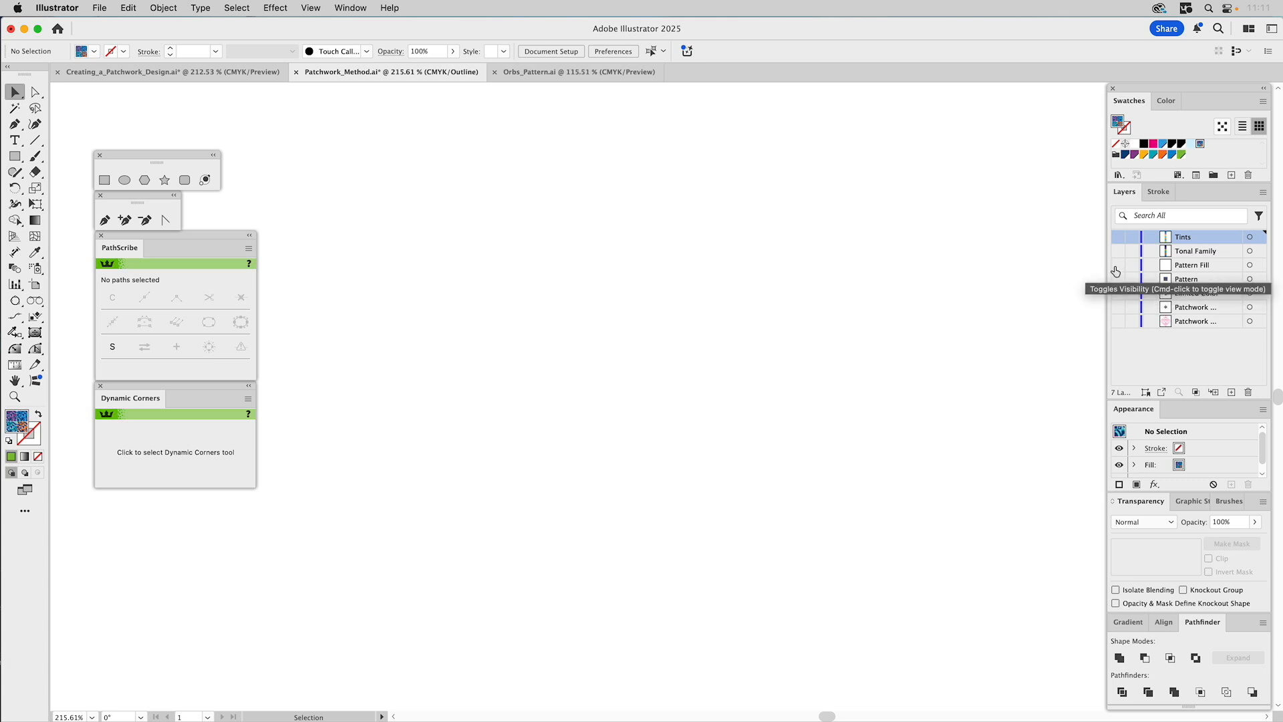
pyautogui.click(1116, 266)
pyautogui.press('super+y')
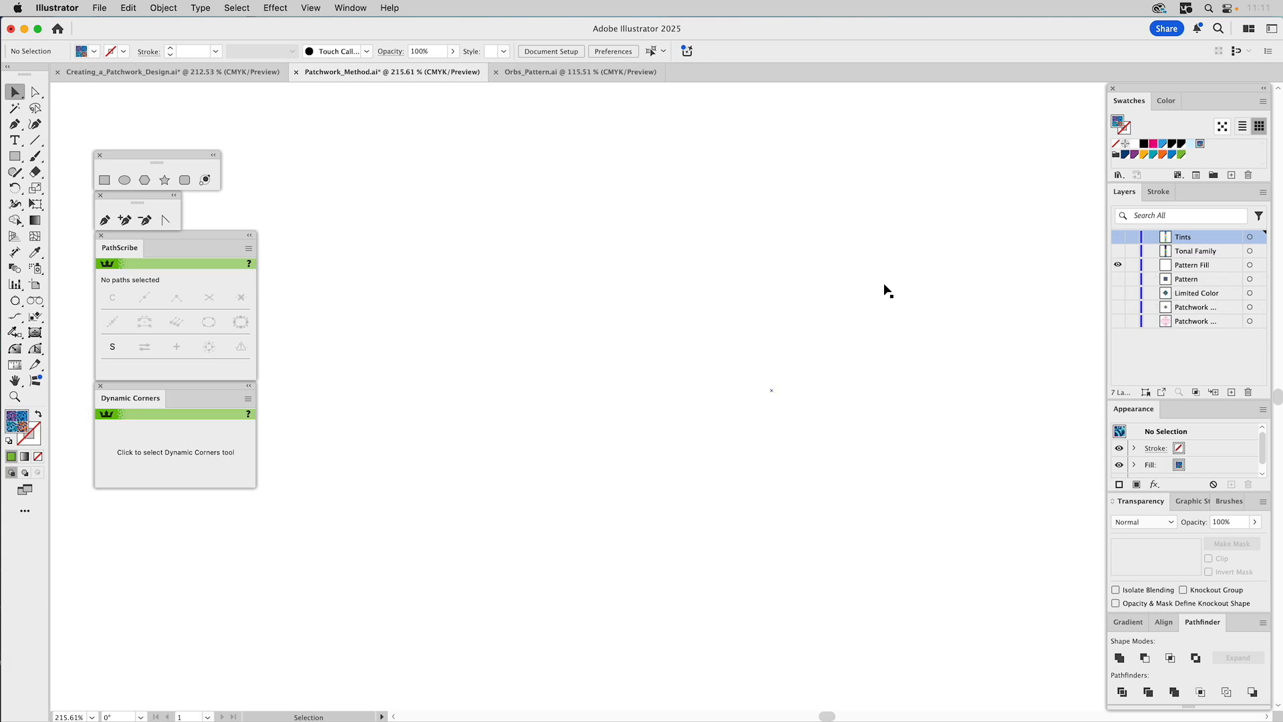
# Fill the large white rectangle on the Pattern Fill layer with the Graphic Face pattern swatch.
pyautogui.click(885, 290)
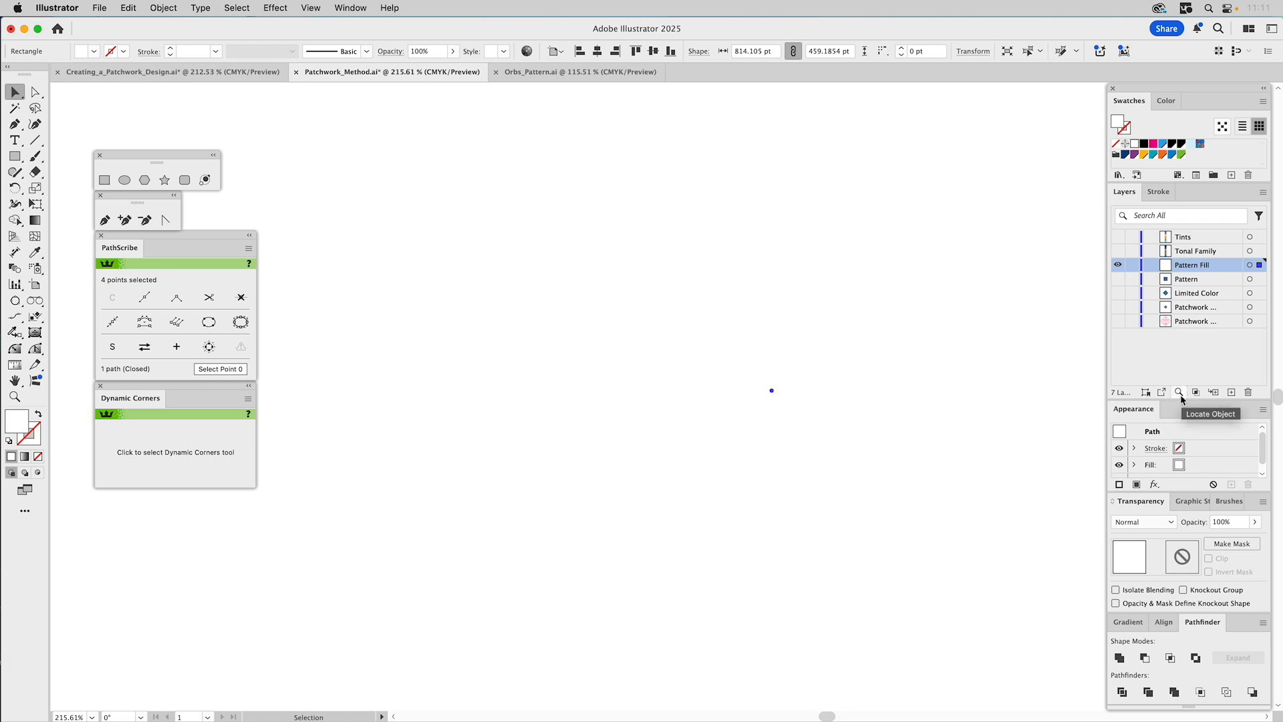
pyautogui.click(1193, 466)
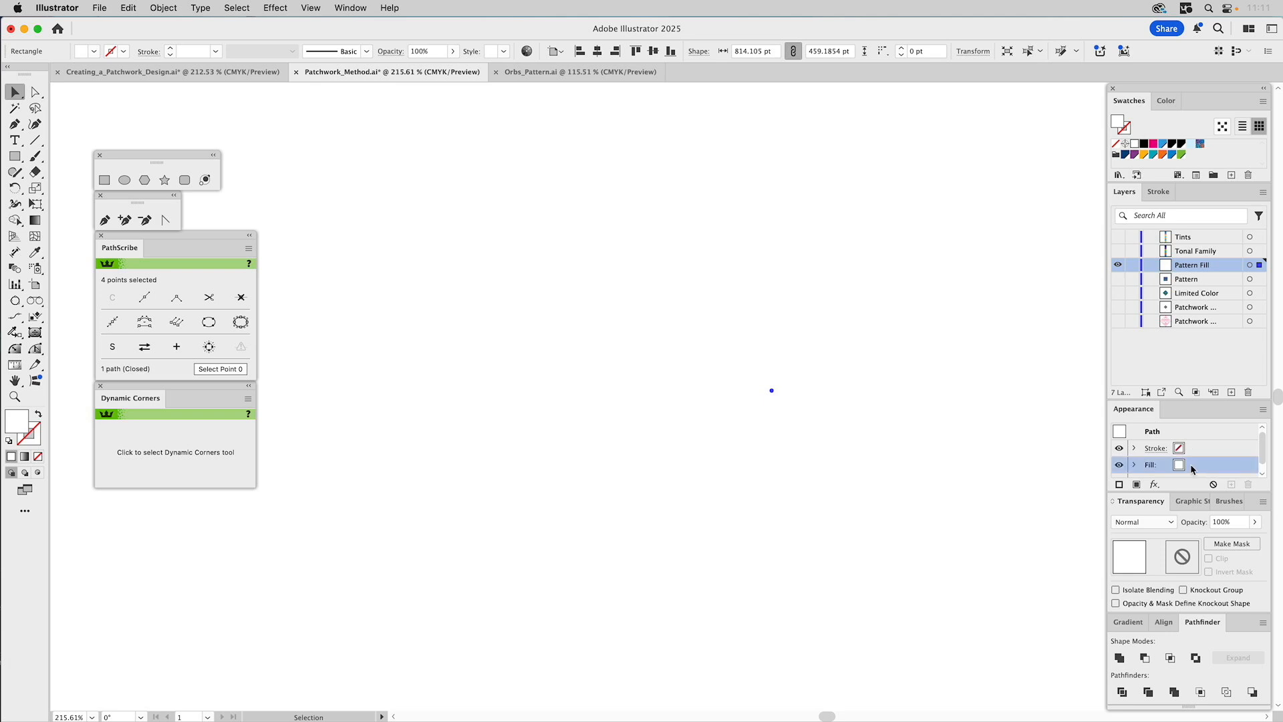
pyautogui.click(1191, 464)
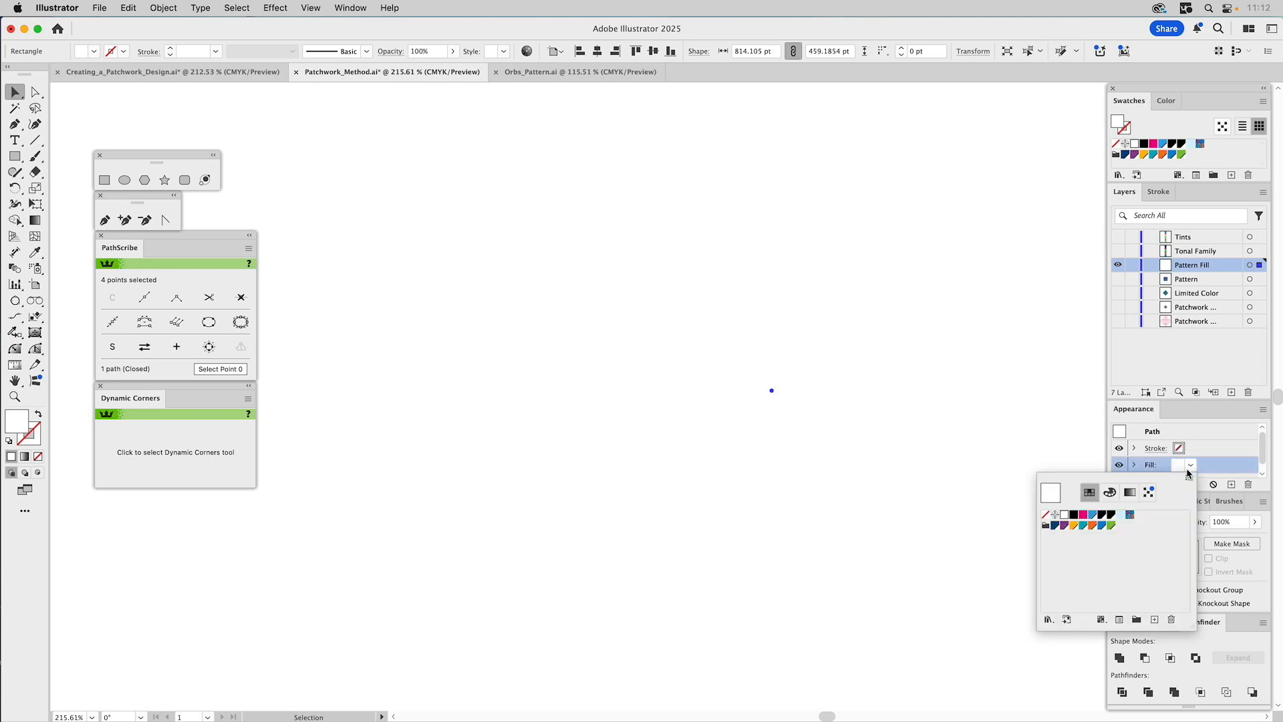
pyautogui.click(1129, 515)
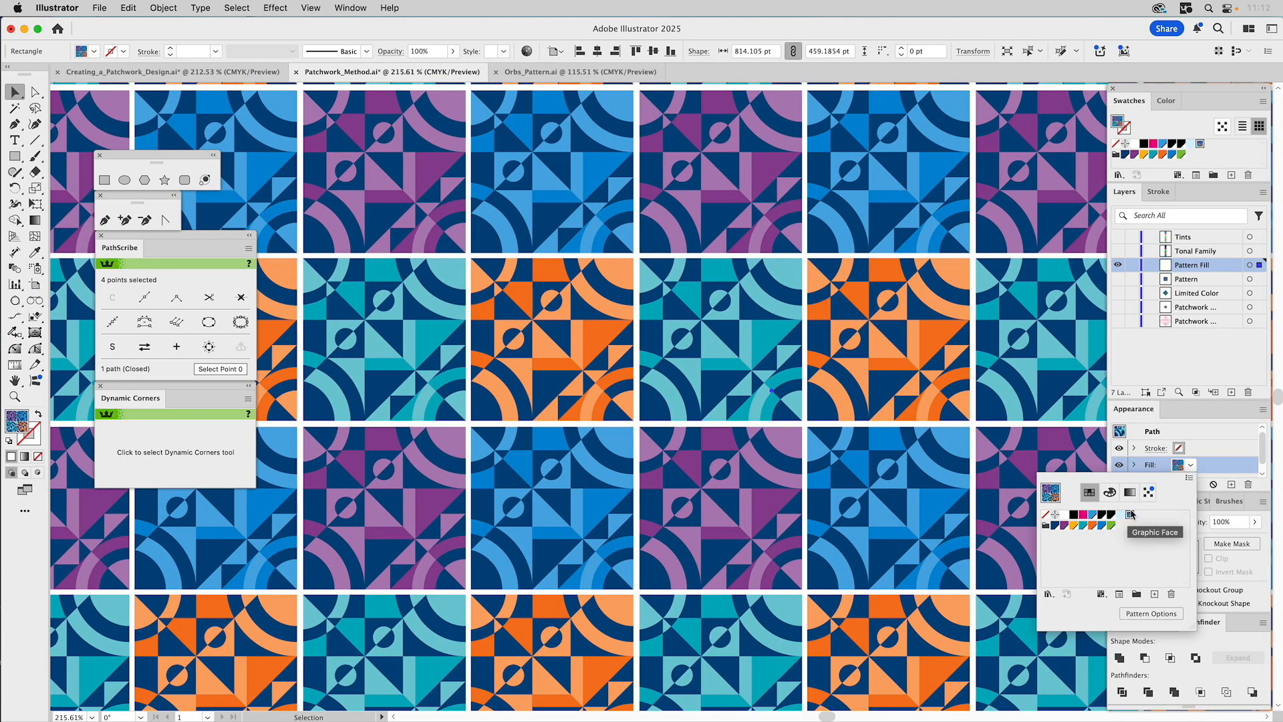
pyautogui.click(1207, 466)
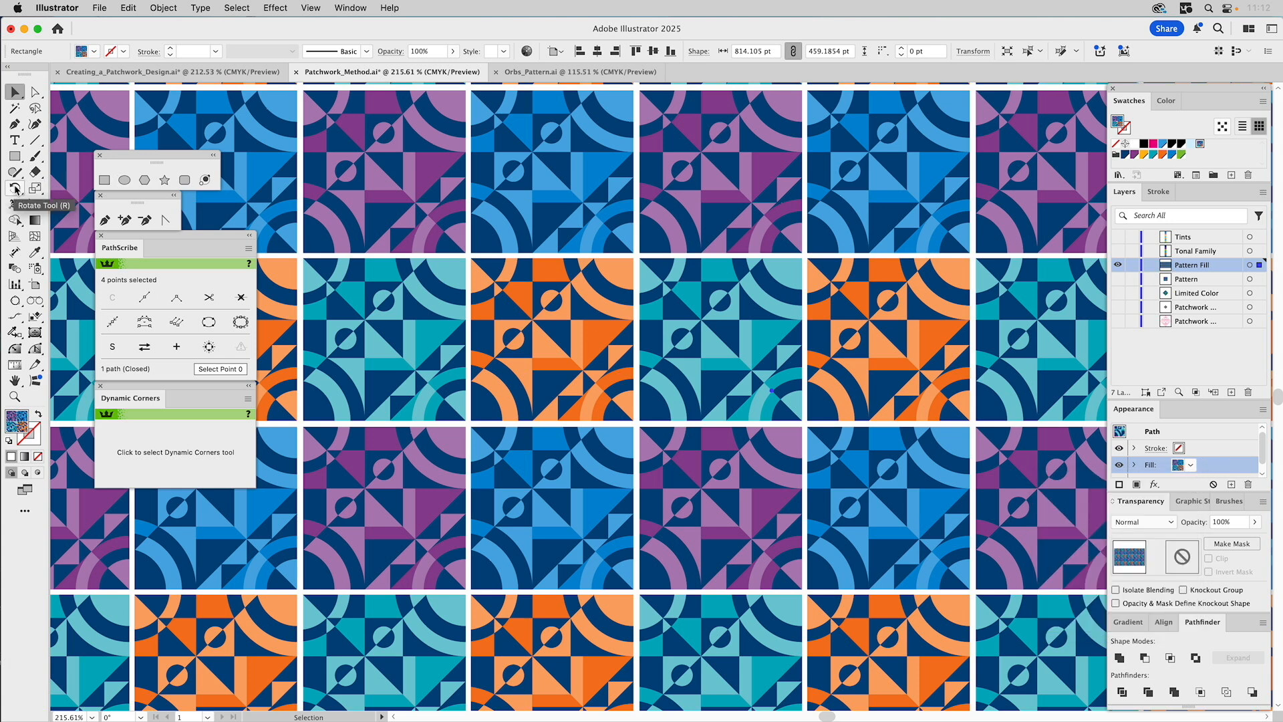
# Set the selected rectangle to rotate only its pattern, with Transform Objects off, and preview a 45° angle.
pyautogui.doubleClick(16, 189)
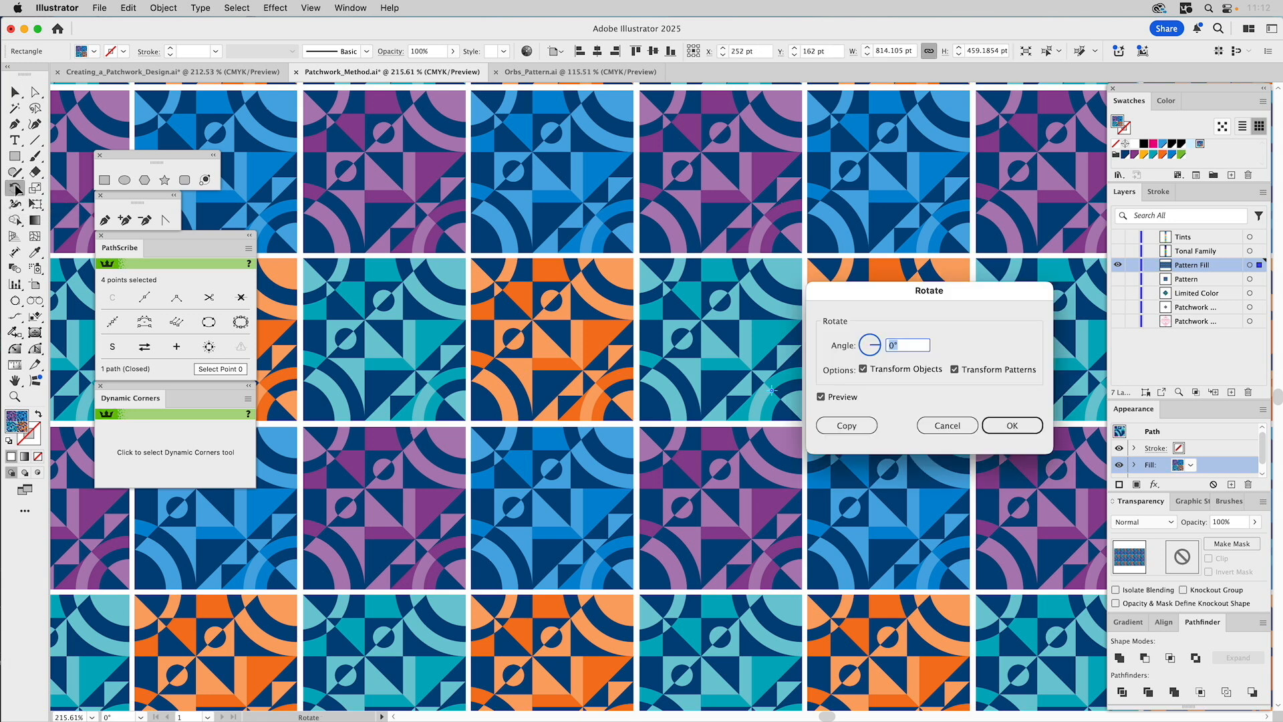
pyautogui.click(880, 372)
pyautogui.click(908, 342)
pyautogui.write('45')
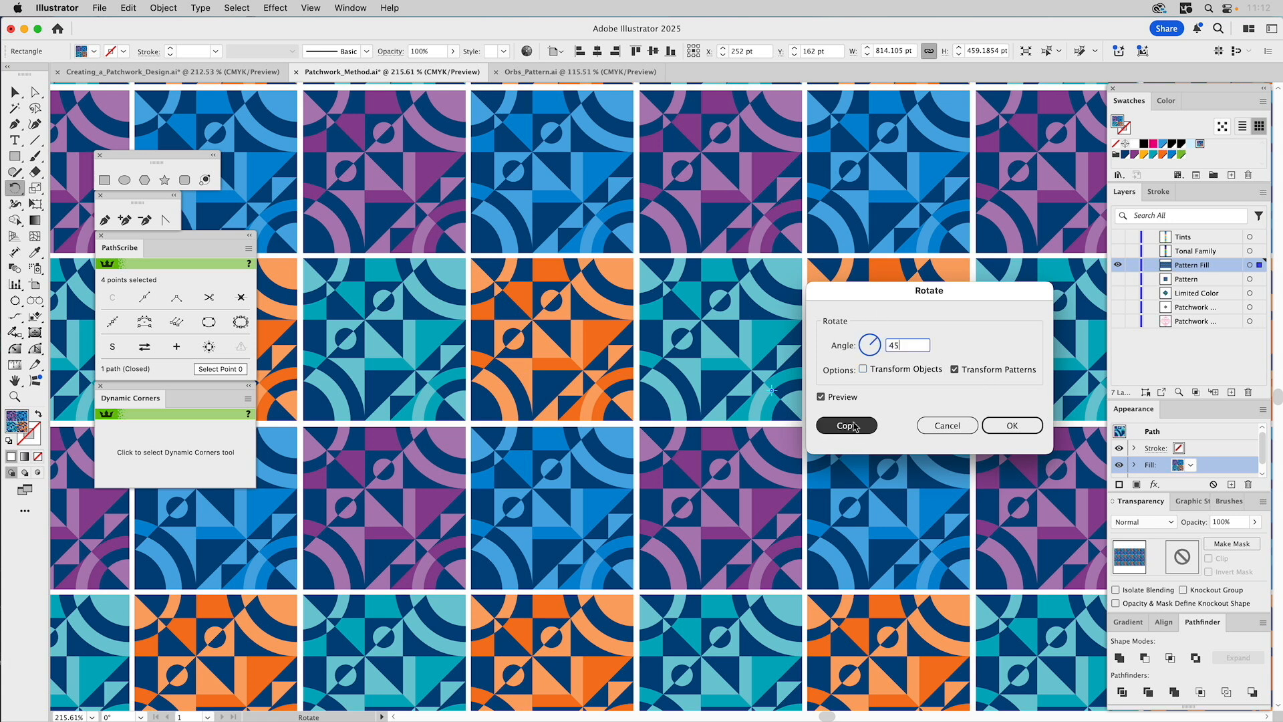
pyautogui.click(848, 399)
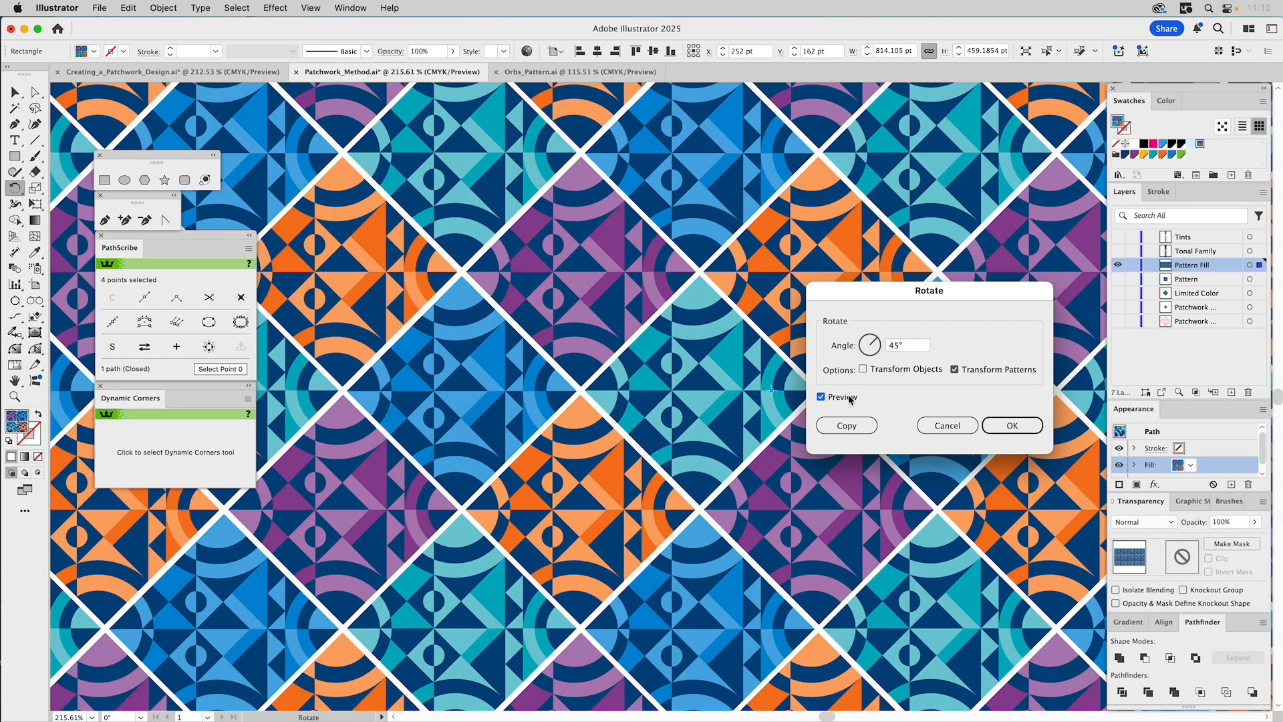
# Change the pattern rotation angle to -45°, preview it and apply the rotation.
pyautogui.click(844, 397)
pyautogui.write('-45')
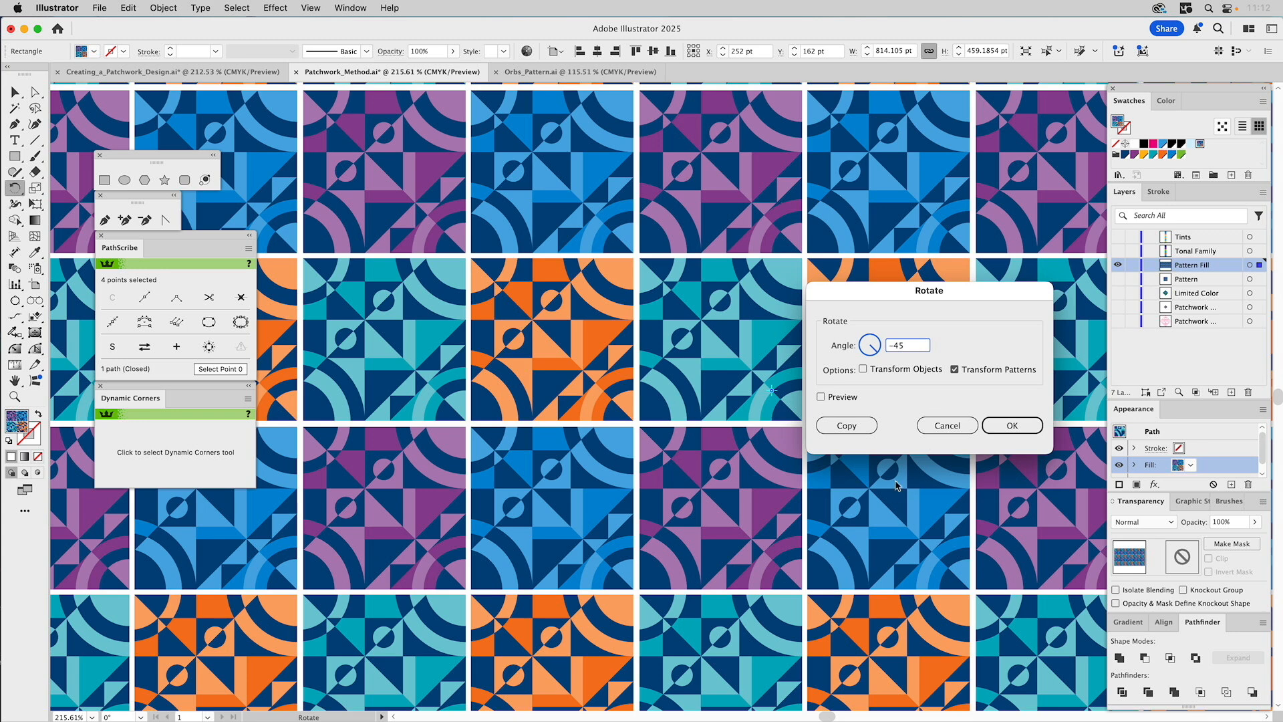
pyautogui.click(844, 398)
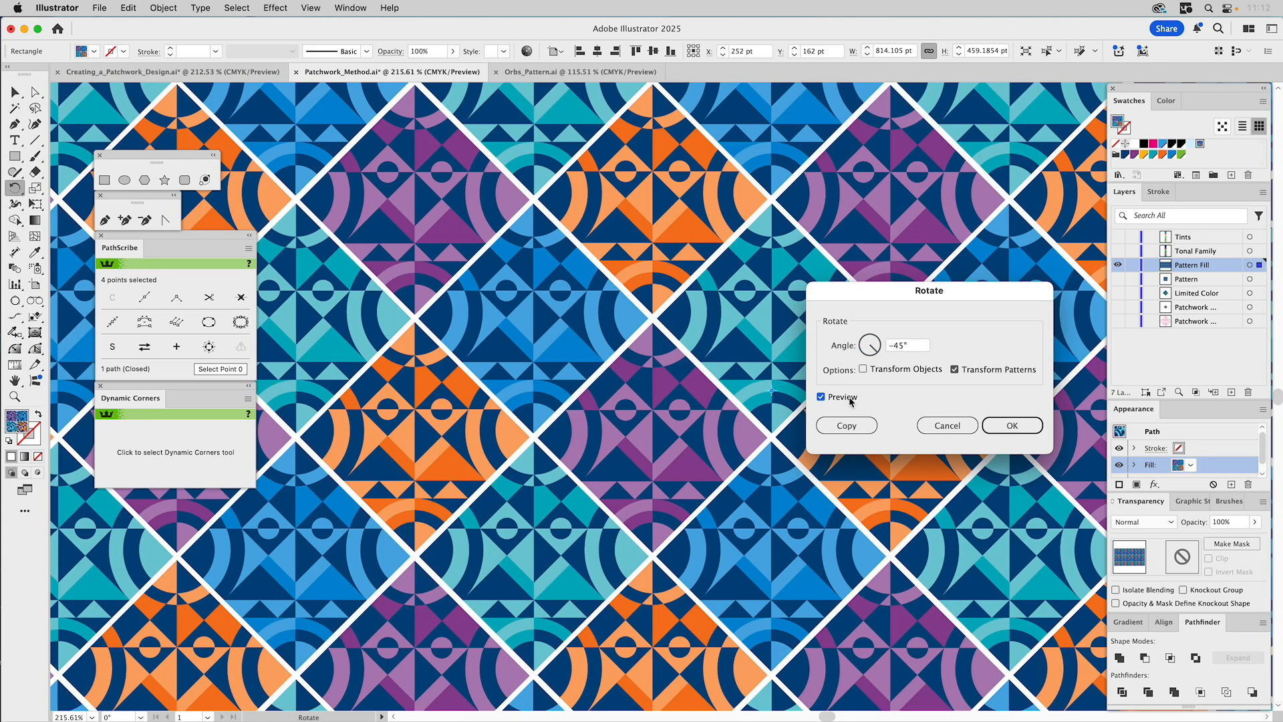
pyautogui.click(1003, 428)
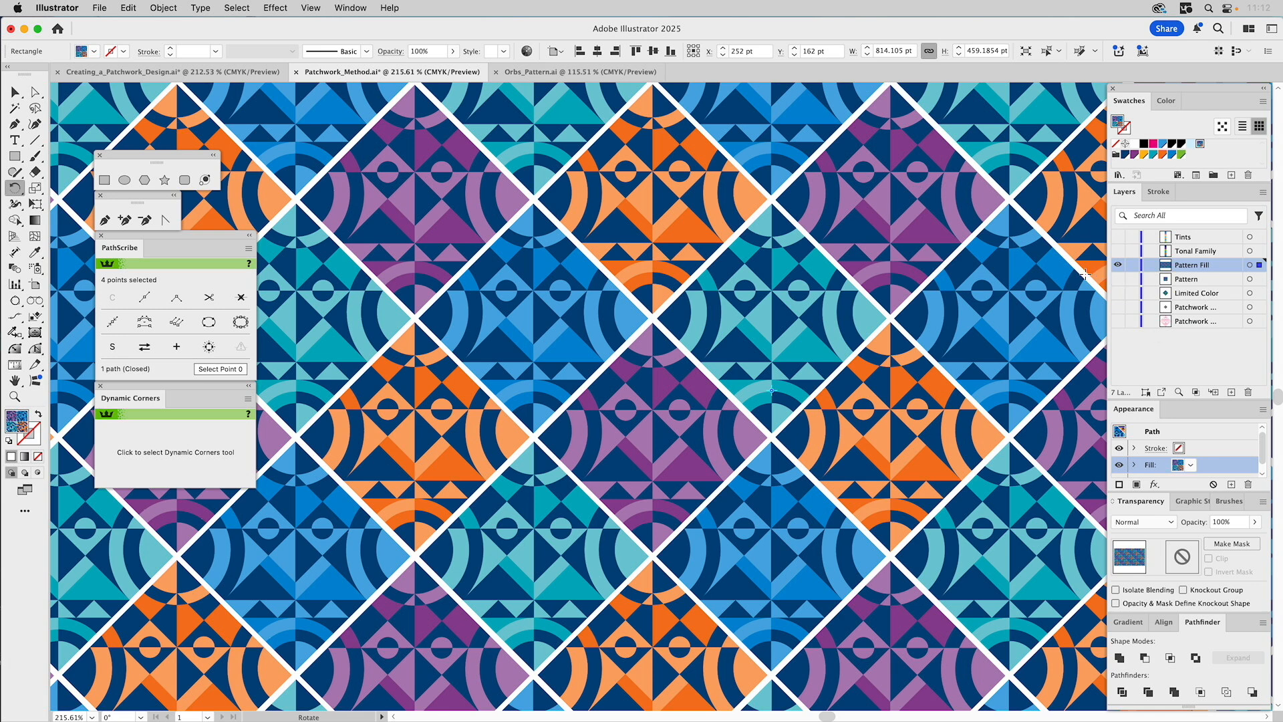
# Switch to the Orbs_Pattern.ai document and examine the pink square that marks the pattern tile.
pyautogui.click(593, 74)
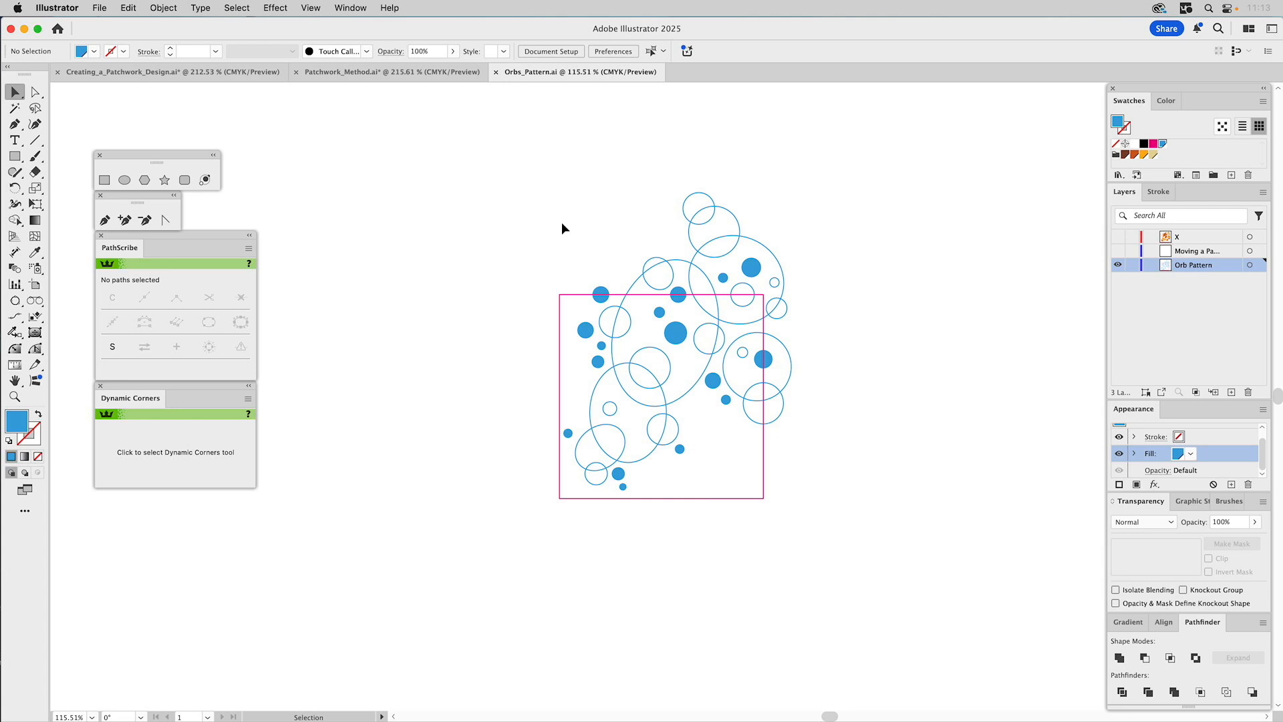
pyautogui.moveTo(573, 311); pyautogui.dragTo(570, 312)
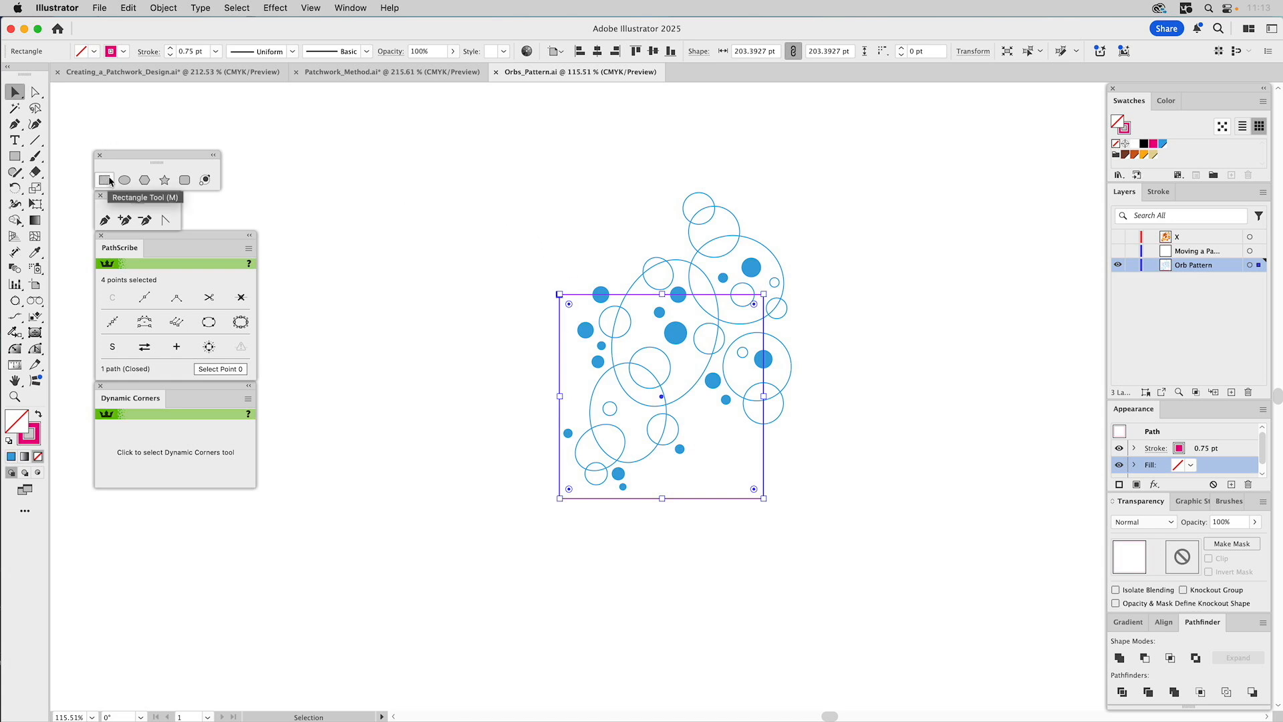
pyautogui.click(333, 212)
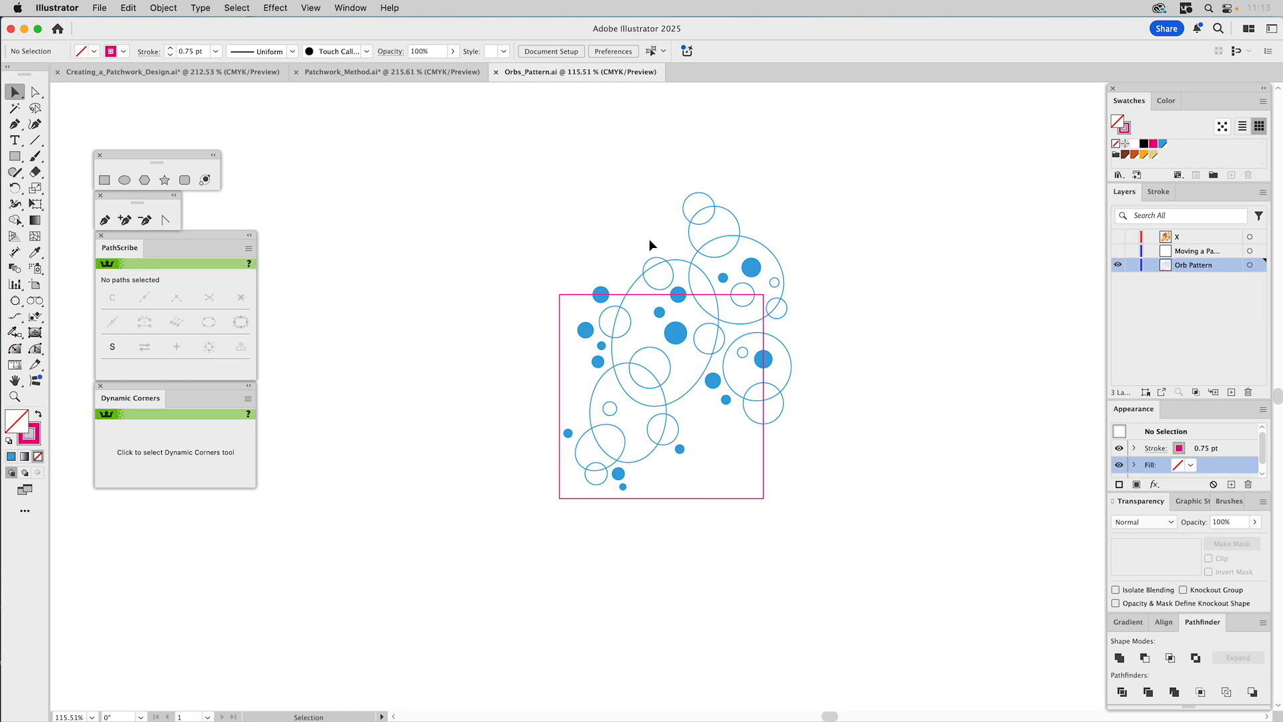
# Split the overlapping outlined circles into separate closed shapes with a white fill.
pyautogui.moveTo(661, 192); pyautogui.dragTo(709, 219)
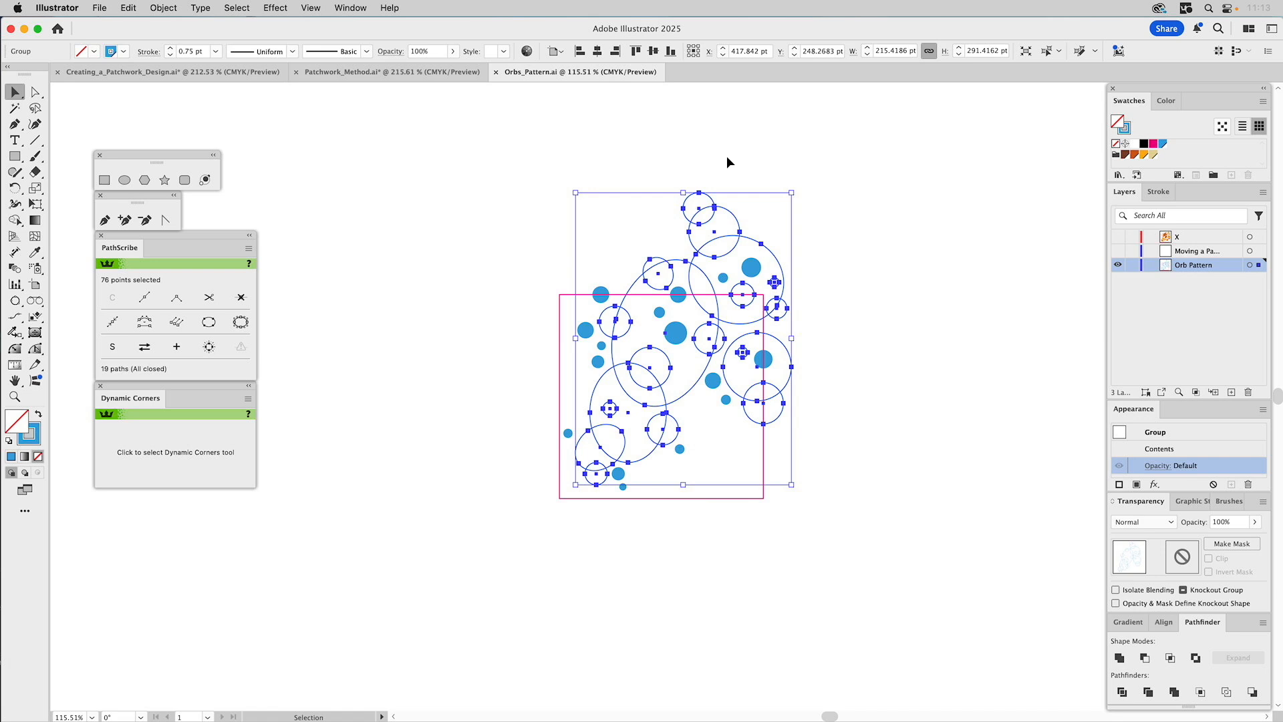
pyautogui.click(605, 247)
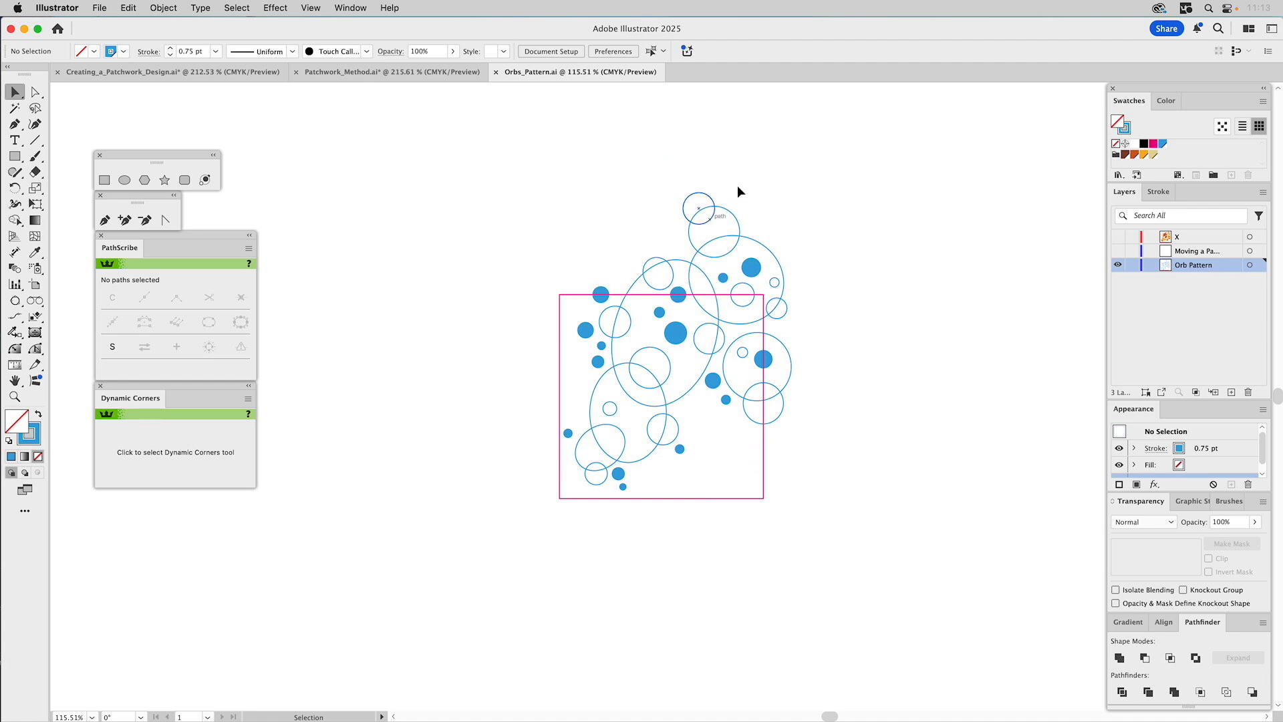
pyautogui.moveTo(738, 190); pyautogui.dragTo(682, 234)
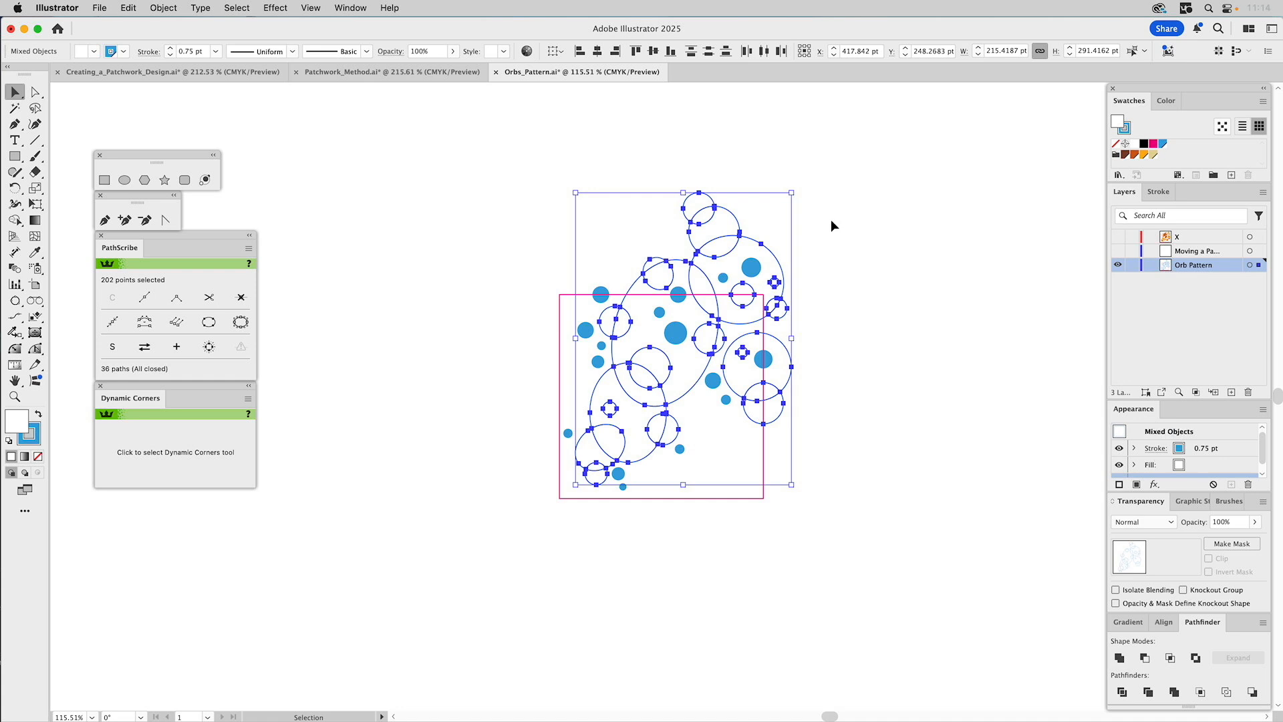
pyautogui.click(832, 219)
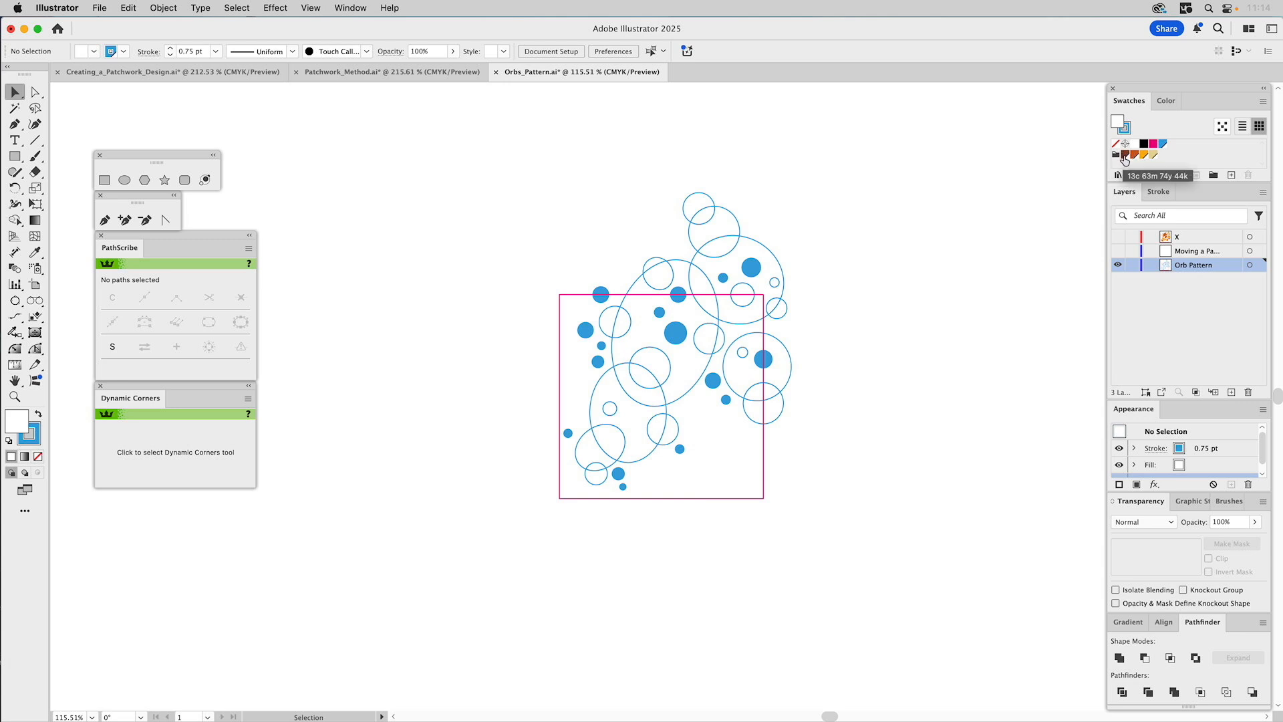
# Fill the main piece of the large central ellipse with the burnt orange swatch and remove its stroke.
pyautogui.click(677, 264)
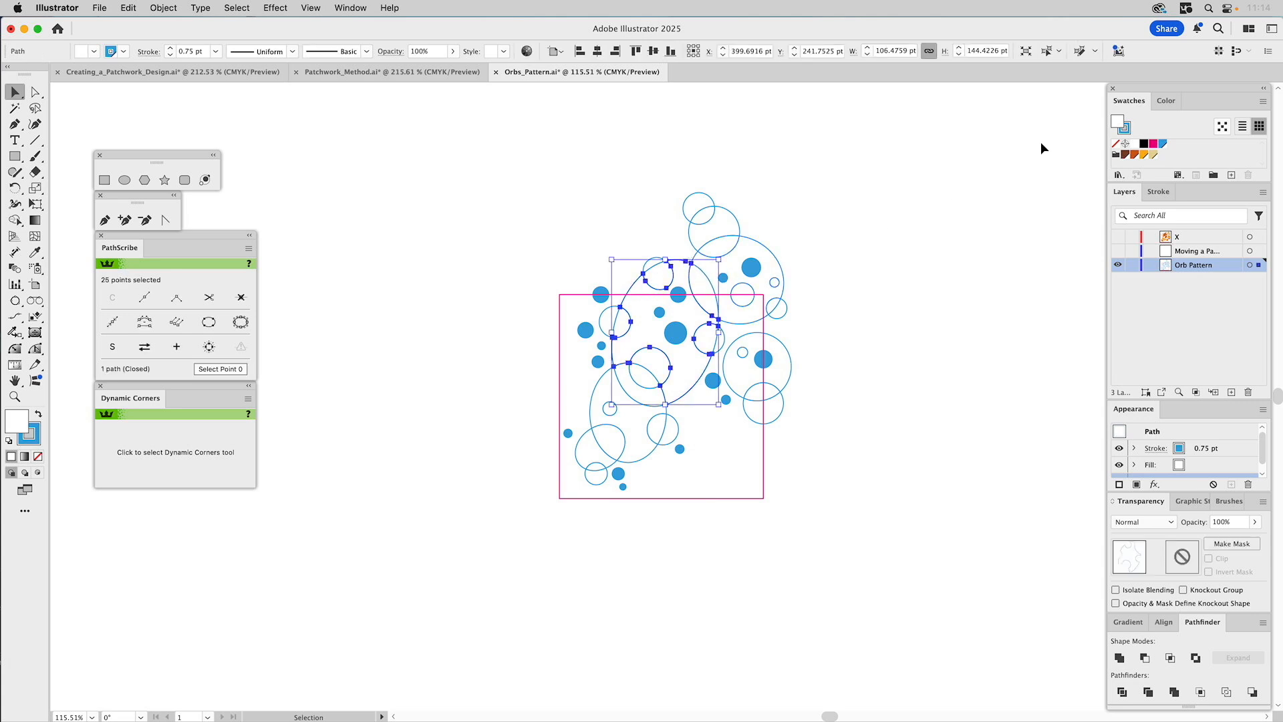
pyautogui.click(1131, 155)
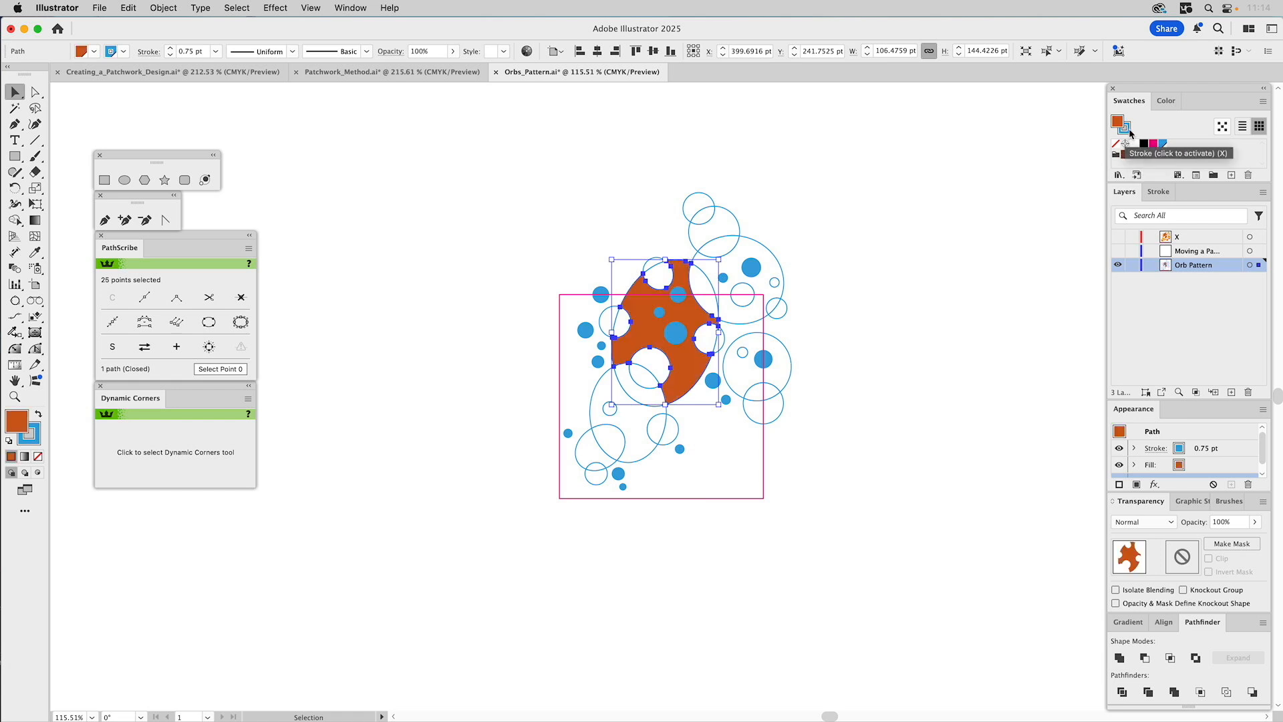
pyautogui.click(1115, 144)
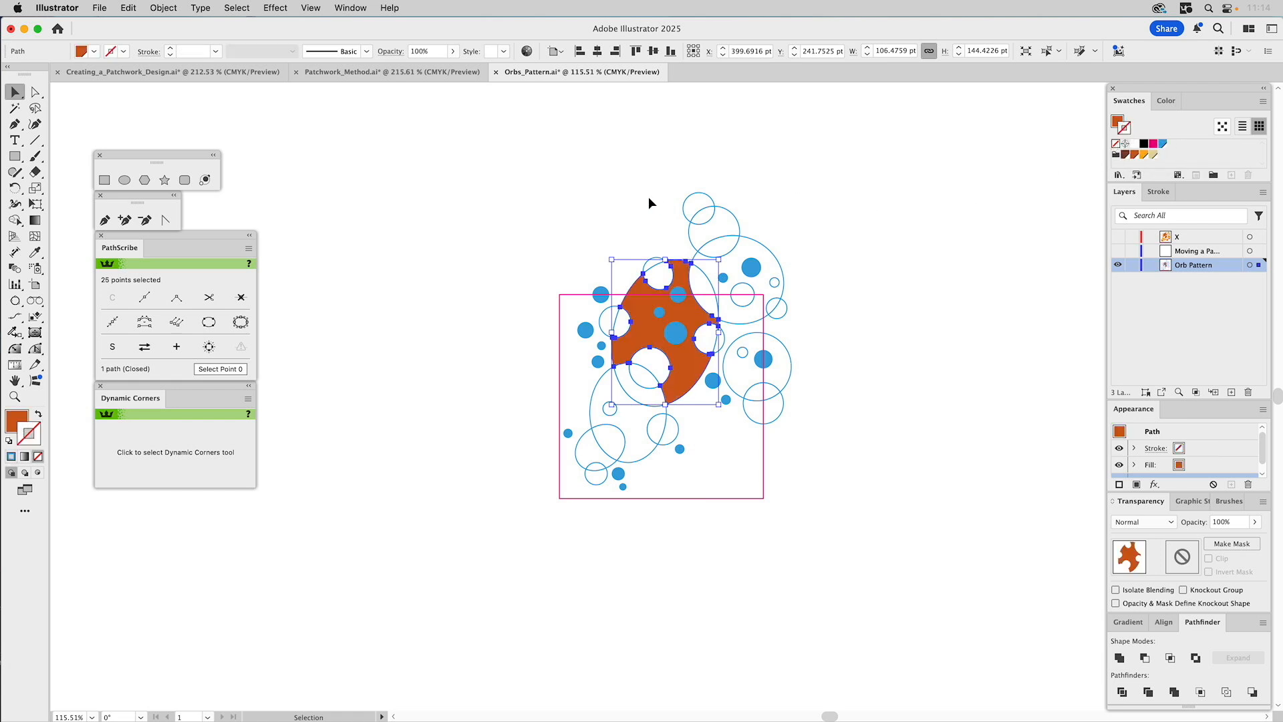
pyautogui.click(659, 221)
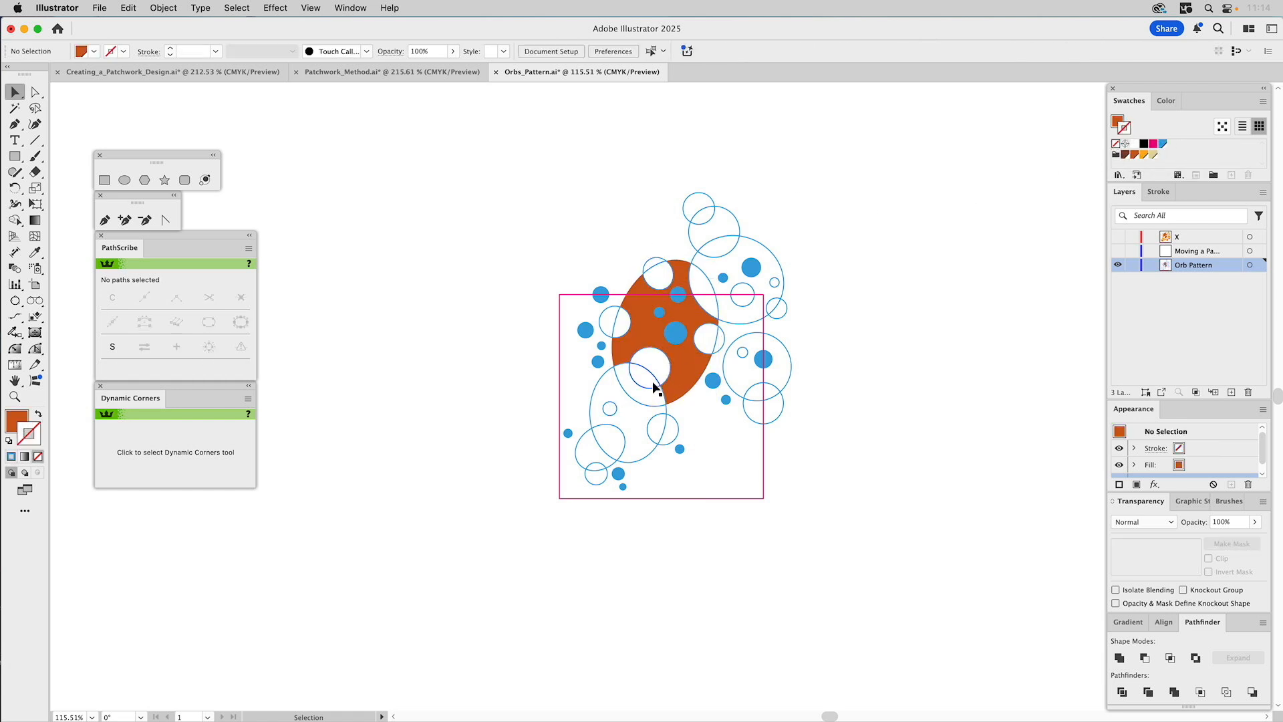
# Fill the lower ellipse with golden orange and the large upper-right circle with tan, removing both strokes.
pyautogui.click(605, 372)
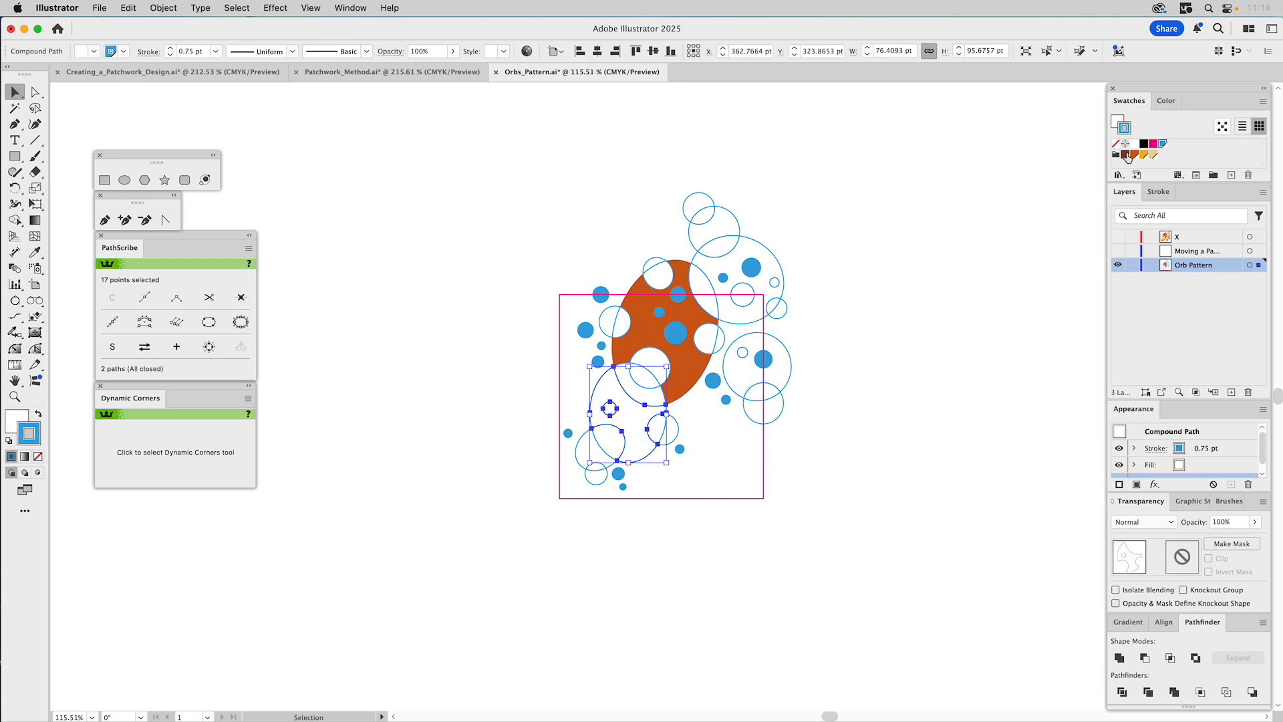
pyautogui.moveTo(1144, 155); pyautogui.dragTo(1117, 121)
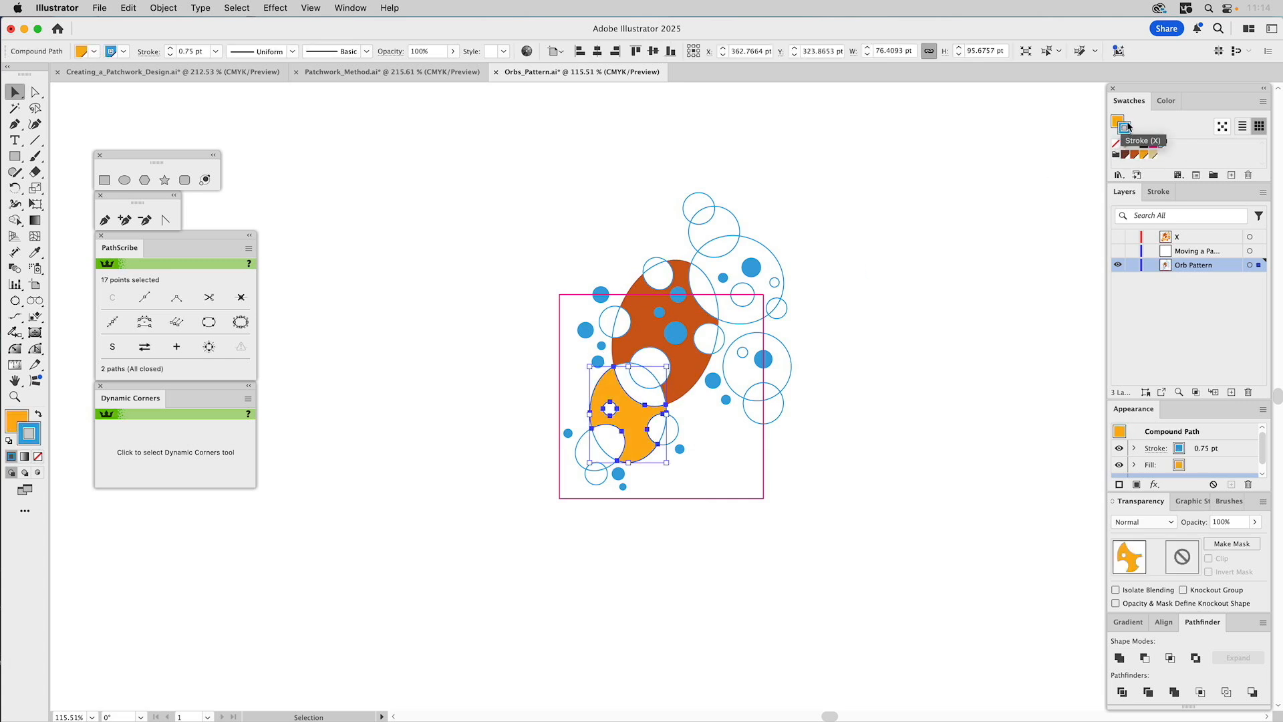
pyautogui.click(1116, 143)
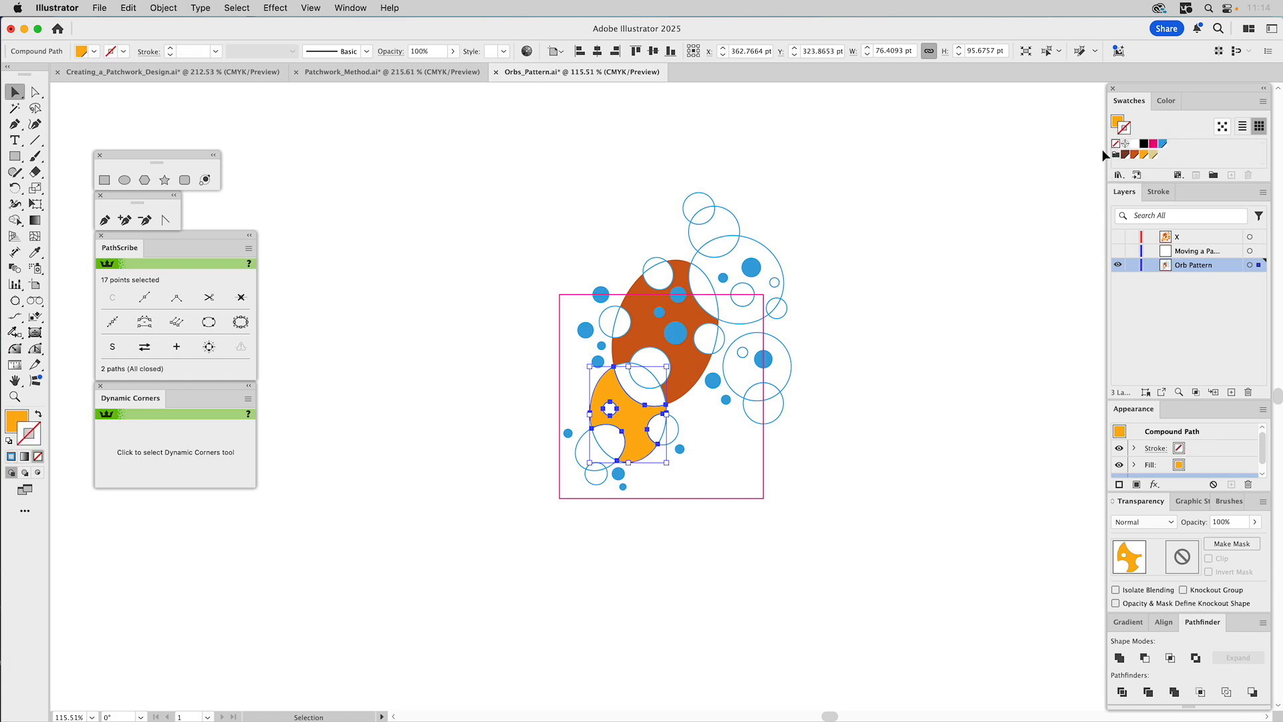
pyautogui.click(760, 246)
pyautogui.moveTo(1153, 155); pyautogui.dragTo(1117, 122)
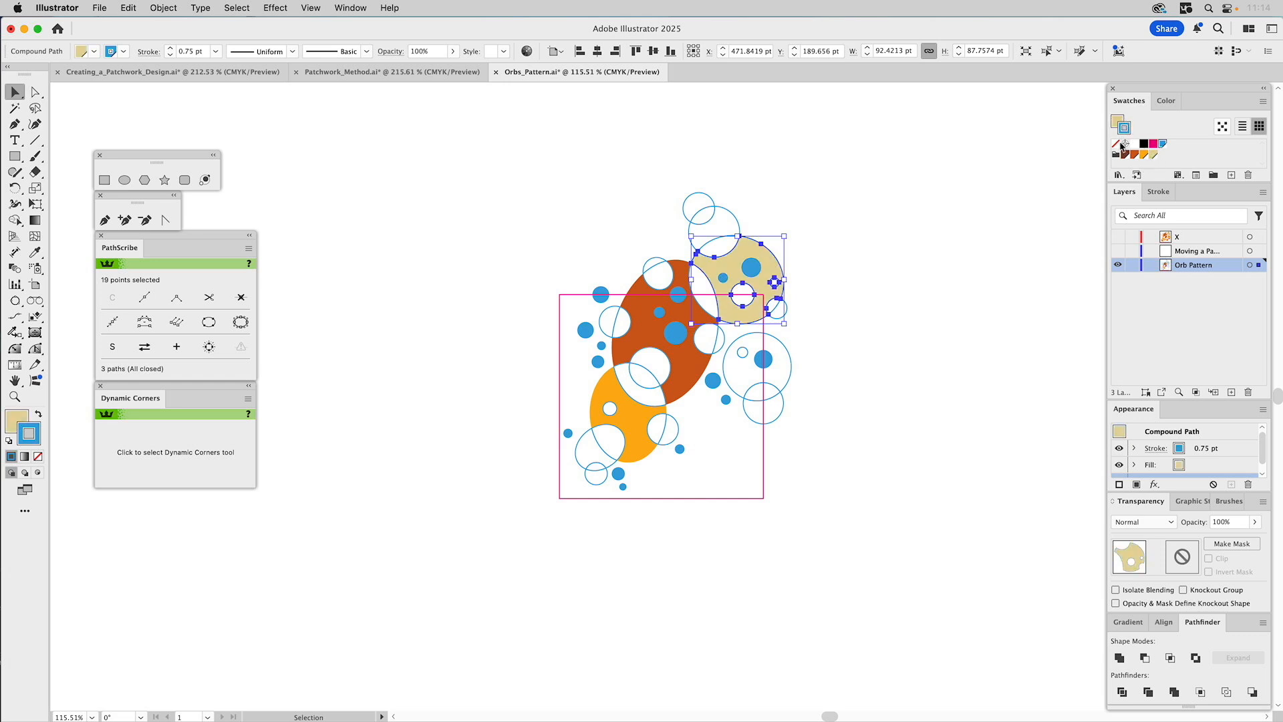
pyautogui.click(1115, 143)
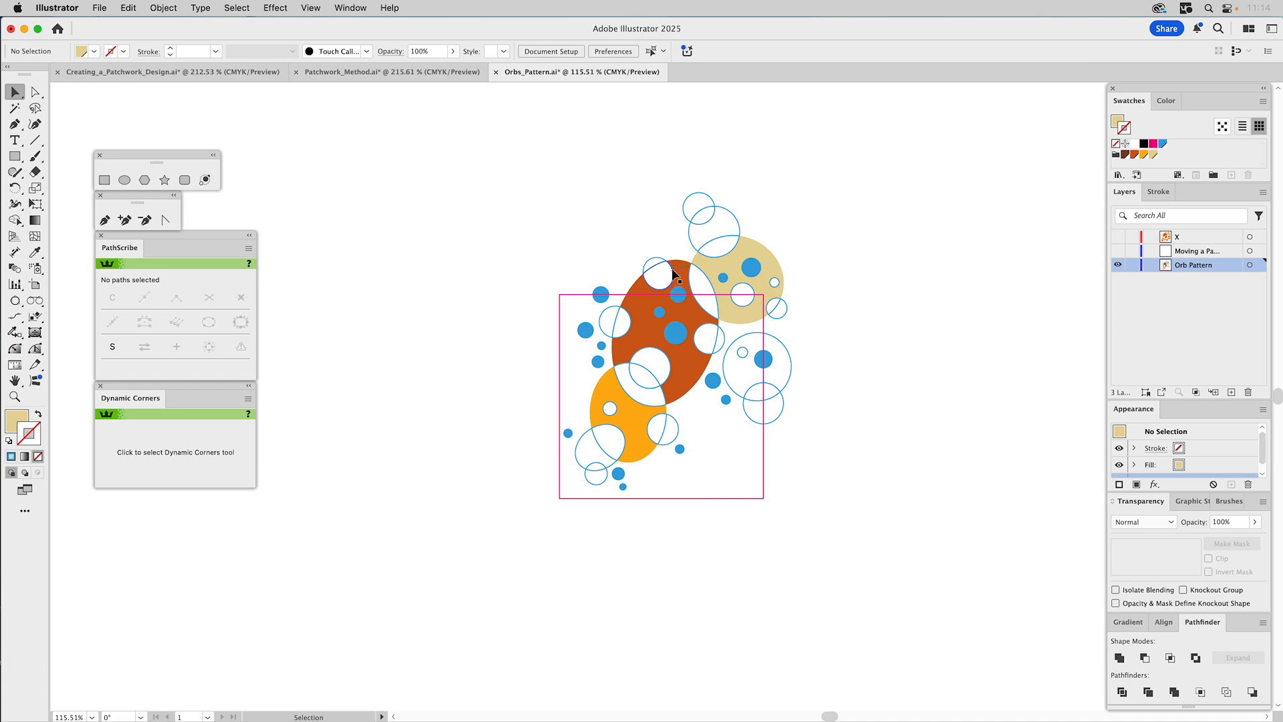
# Delete the four white overlap pieces where other circles cut into the burnt orange ellipse.
pyautogui.click(673, 272)
pyautogui.press('shift+super+a')
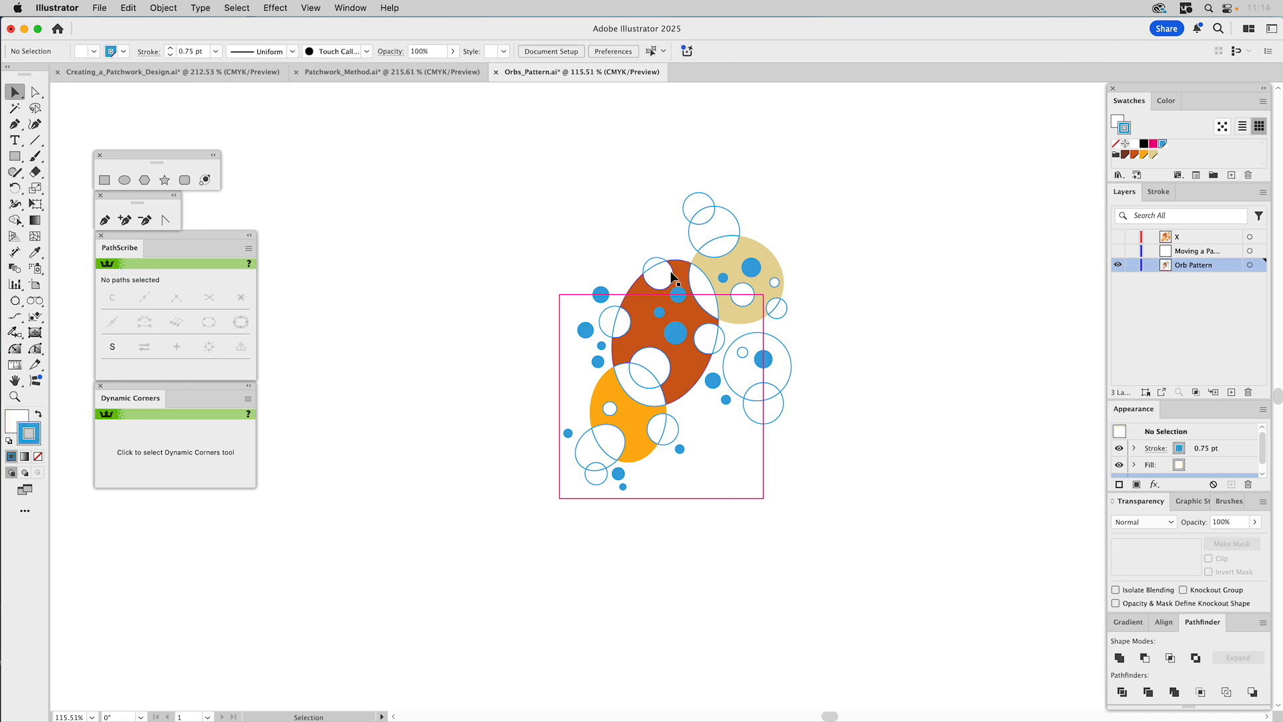
pyautogui.click(691, 288)
pyautogui.press('shift+super+a')
pyautogui.click(657, 350)
pyautogui.press('shift+super+a')
pyautogui.click(620, 366)
pyautogui.press('shift+super+a')
# Color the small circle on the burnt orange ellipse's left edge, sampling golden orange for its inner part and tan for its outer part.
pyautogui.click(631, 328)
pyautogui.press('i')
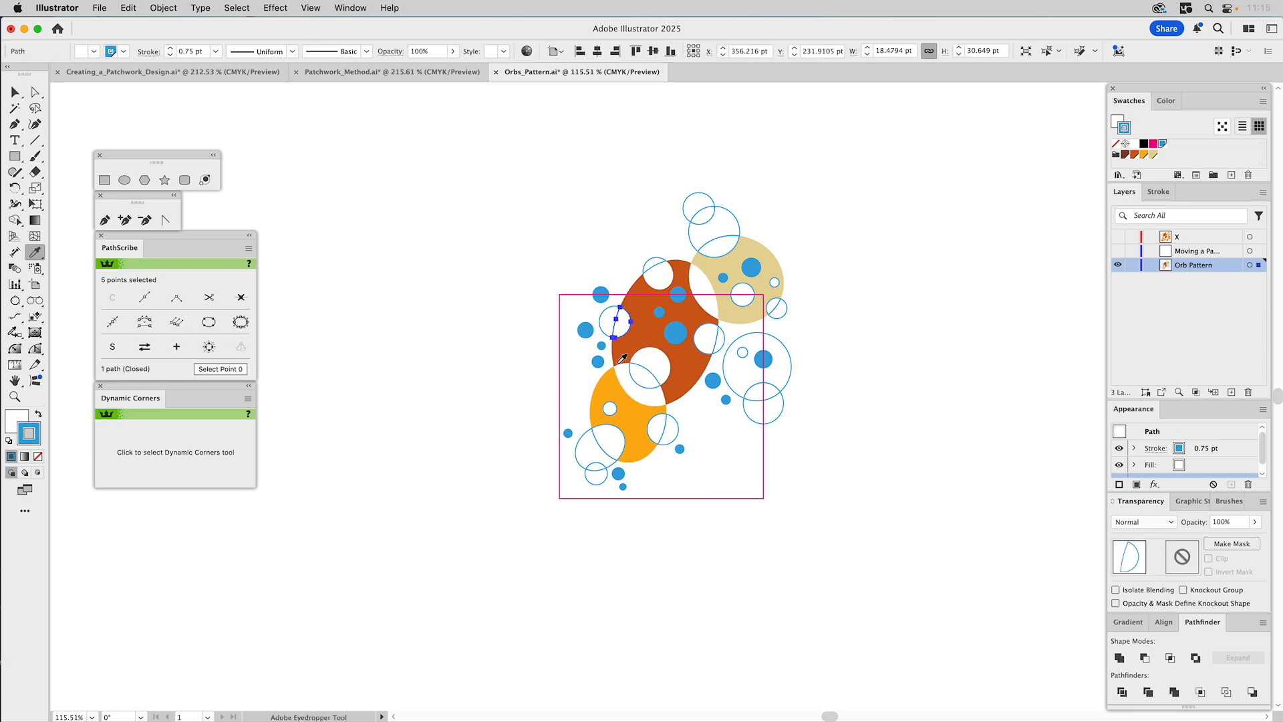
pyautogui.click(613, 388)
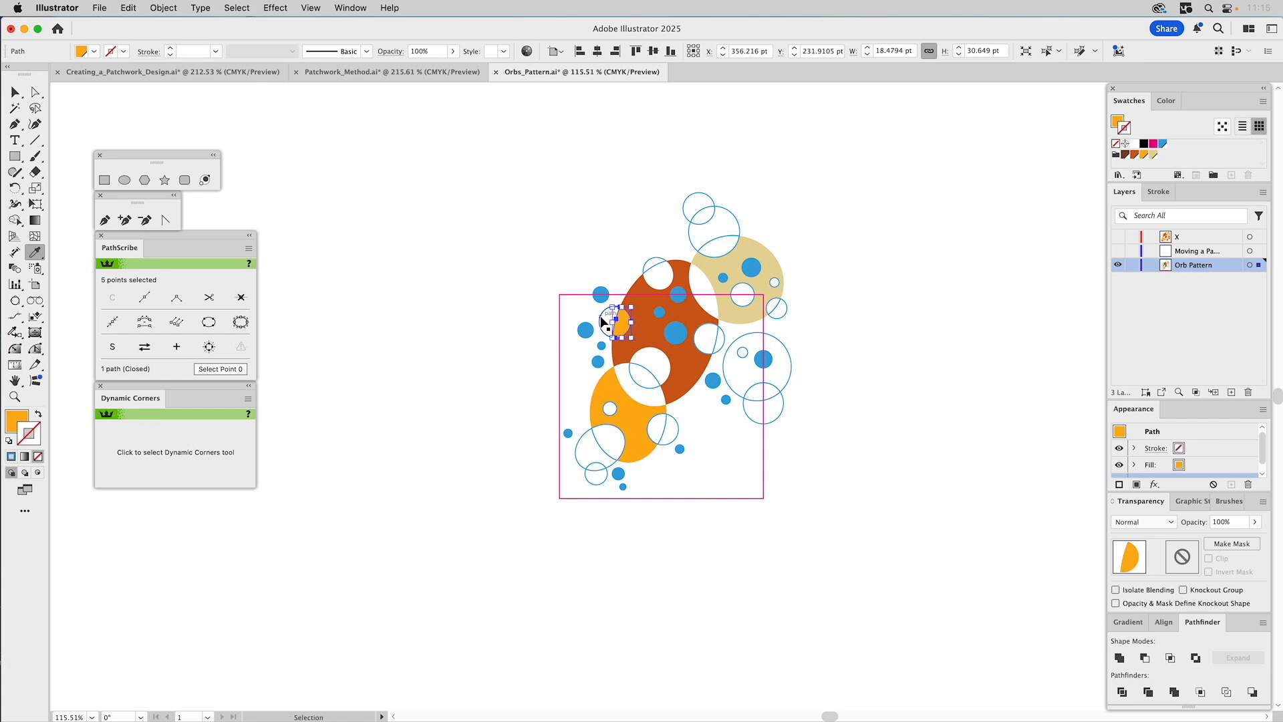
pyautogui.click(604, 322)
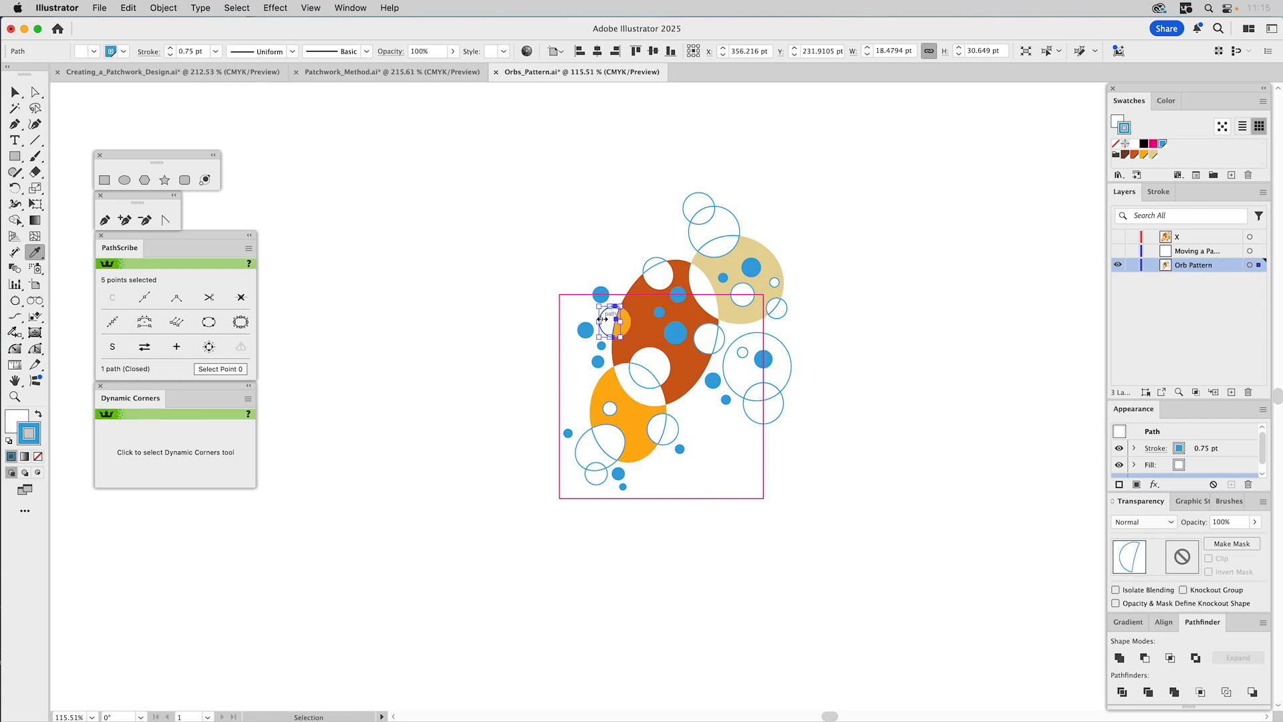
pyautogui.click(728, 263)
# Apply sampled golden orange to the small circle segment above the burnt orange ellipse and tan to the leaf-shaped overlap below it.
pyautogui.keyDown('super'); pyautogui.click(659, 264); pyautogui.keyUp('super')
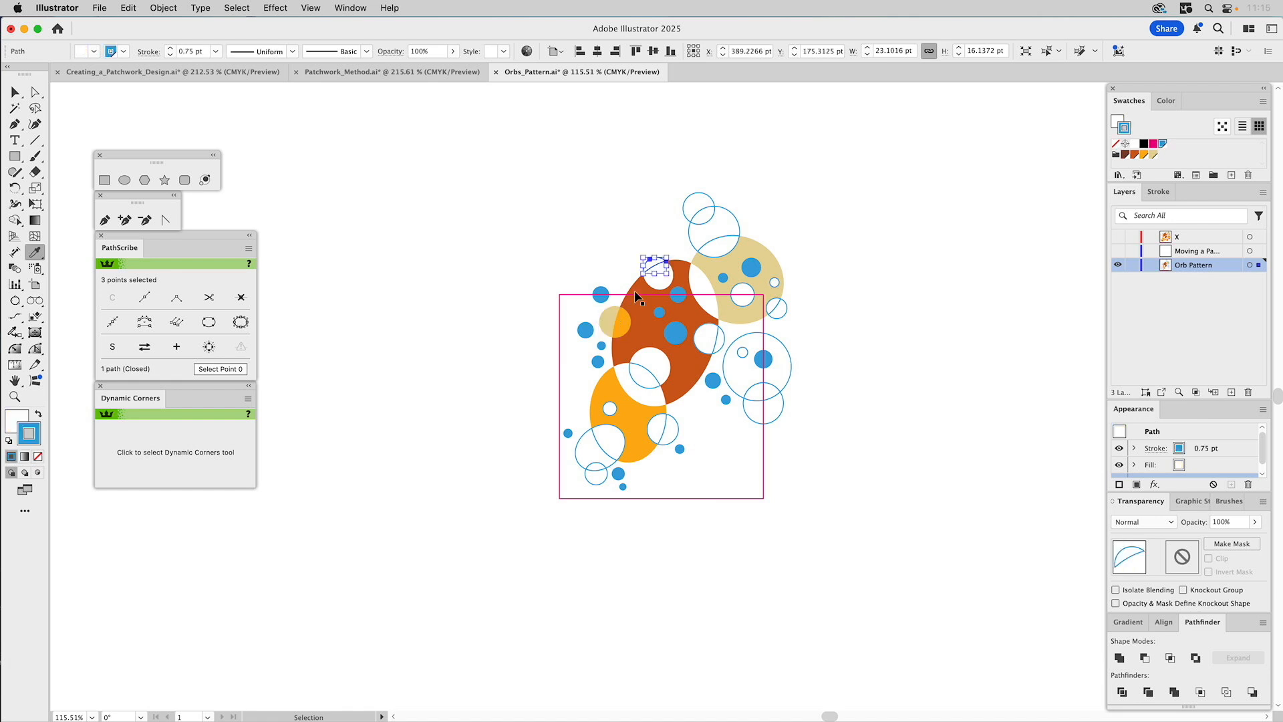
pyautogui.click(671, 406)
pyautogui.press('super')
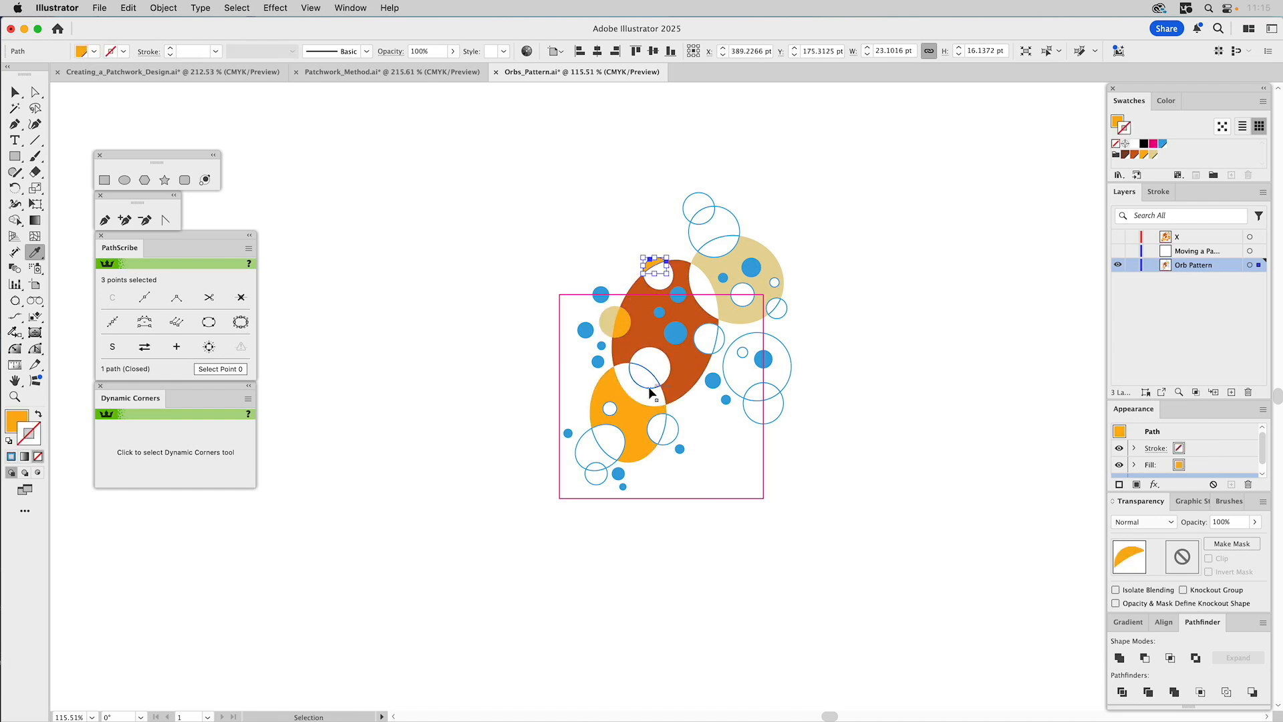
pyautogui.keyDown('super'); pyautogui.click(650, 392); pyautogui.keyUp('super')
pyautogui.click(727, 313)
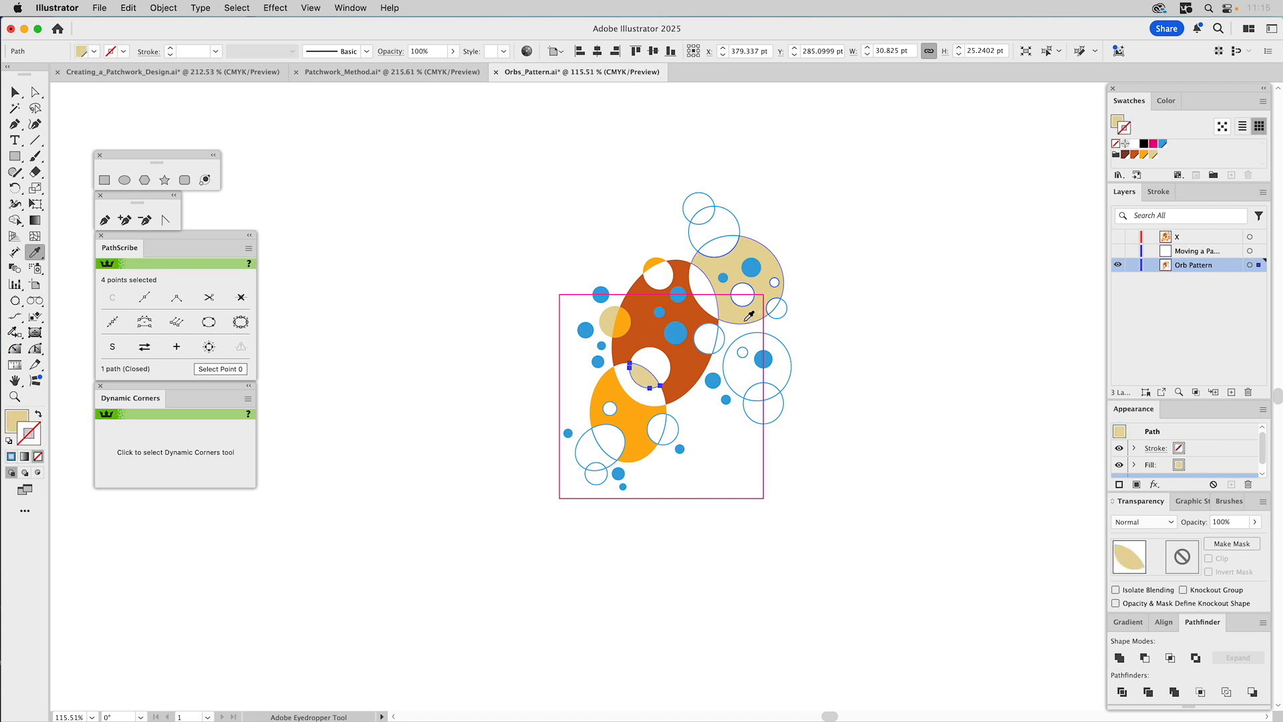
# Delete the overlapping part of the small circle on the burnt orange ellipse's right edge and color its outer sliver golden orange.
pyautogui.keyDown('super'); pyautogui.click(710, 336); pyautogui.keyUp('super')
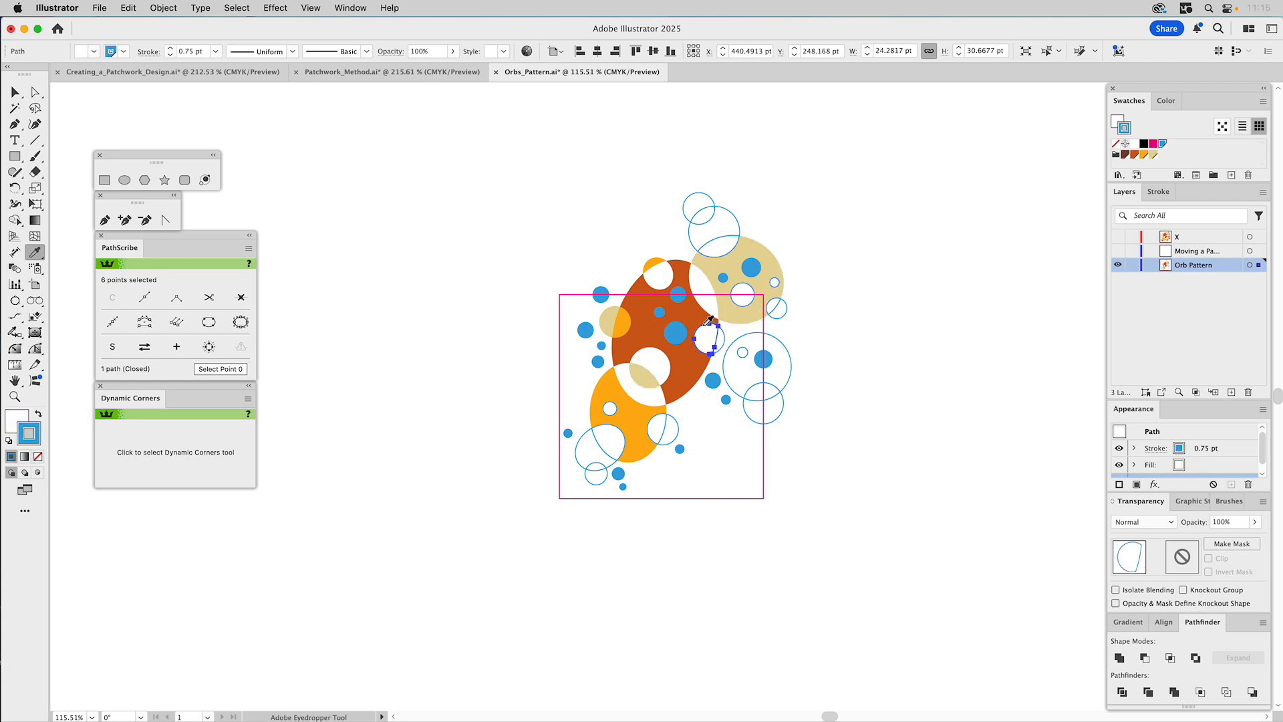
pyautogui.keyDown('super'); pyautogui.click(727, 337); pyautogui.keyUp('super')
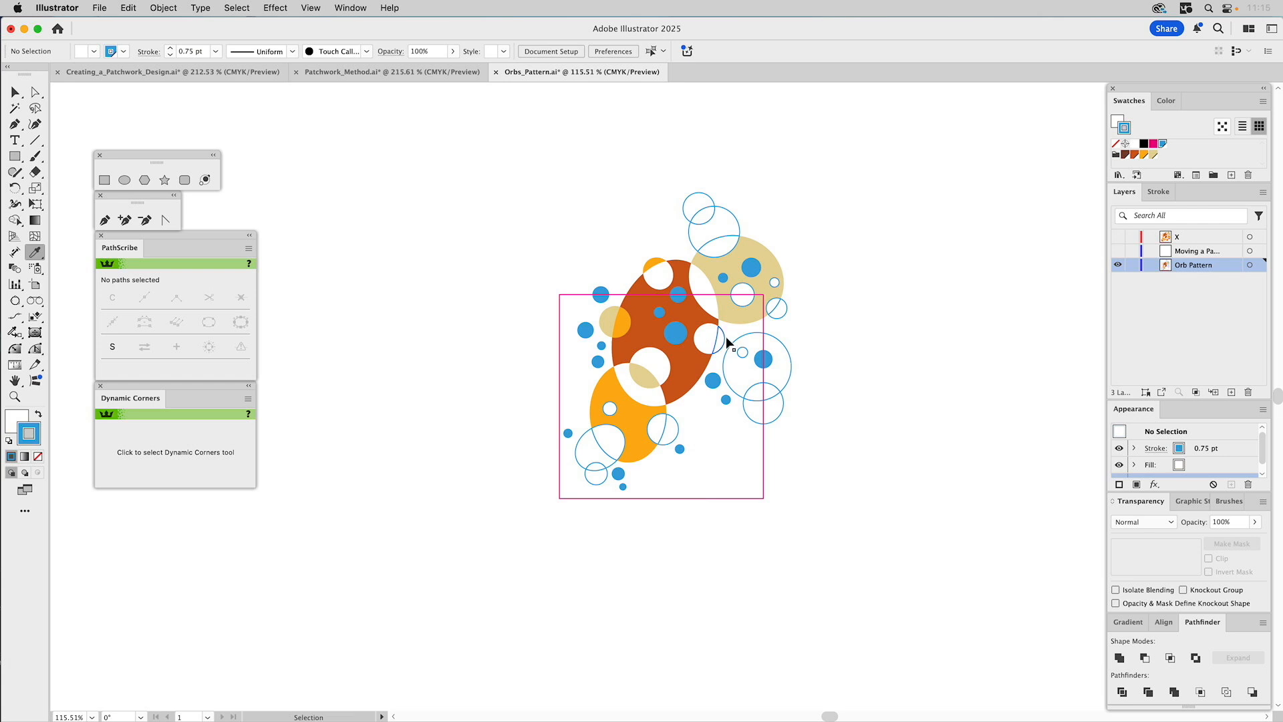
pyautogui.keyDown('super'); pyautogui.click(725, 338); pyautogui.keyUp('super')
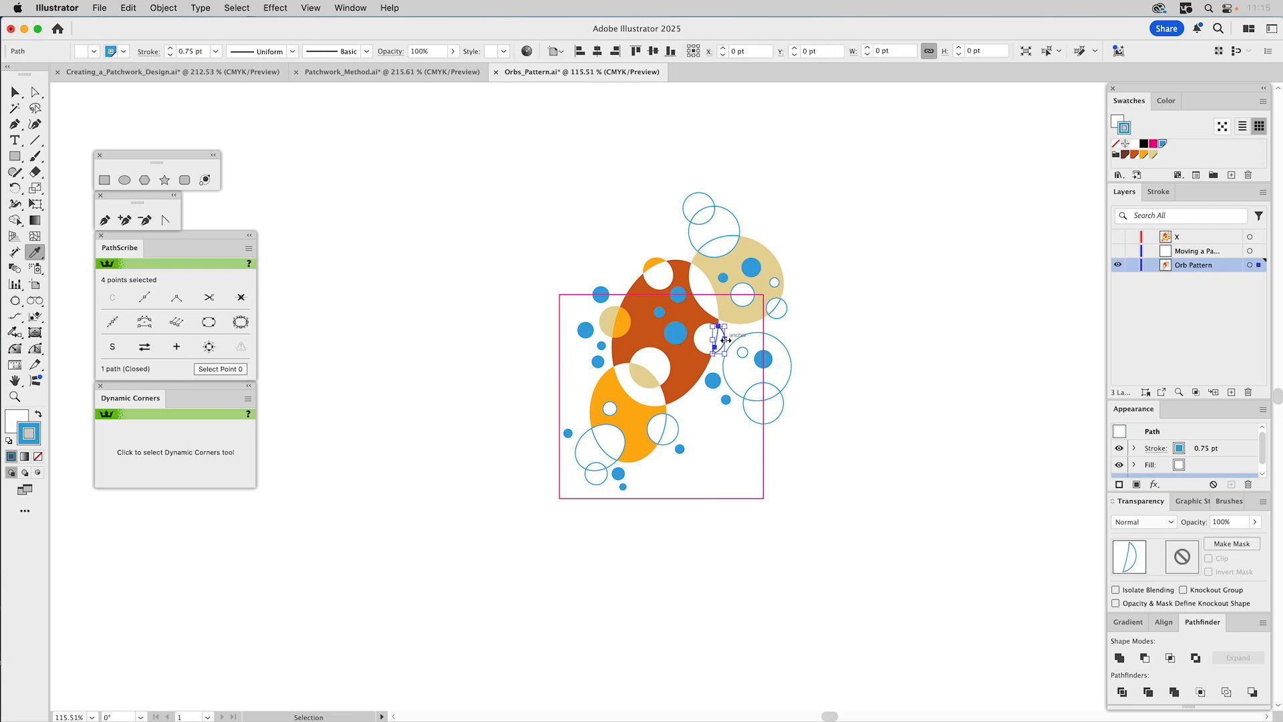
pyautogui.click(643, 402)
# Color the large lower-right circle golden orange, then delete its small inner circle and its overlap with the circle below.
pyautogui.keyDown('super'); pyautogui.click(762, 334); pyautogui.keyUp('super')
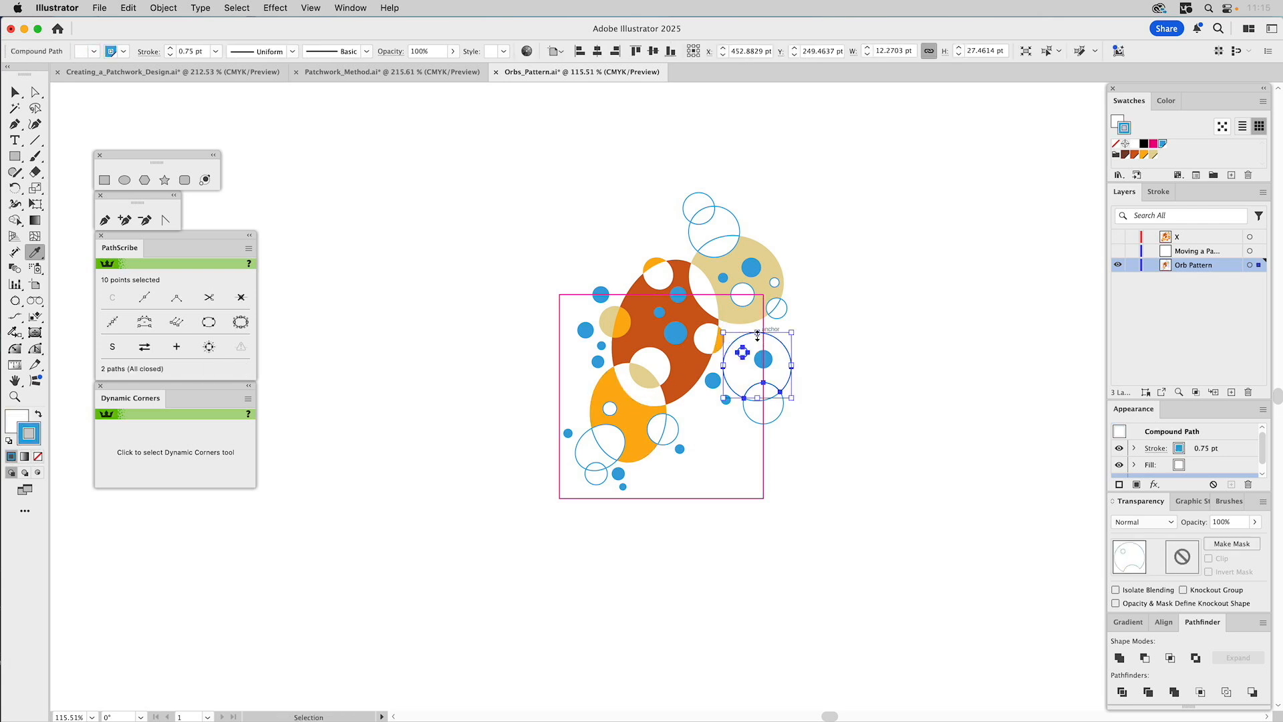
pyautogui.click(721, 334)
pyautogui.keyDown('super'); pyautogui.click(795, 329); pyautogui.keyUp('super')
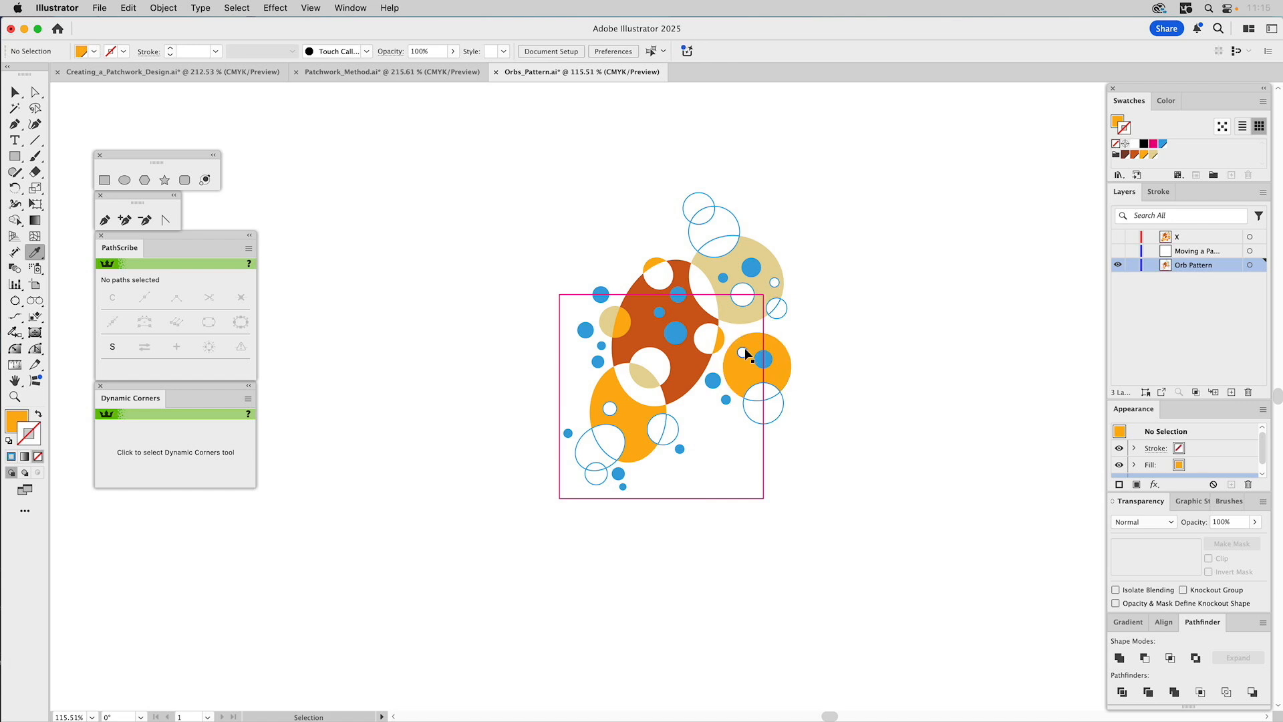
pyautogui.keyDown('super'); pyautogui.click(744, 349); pyautogui.keyUp('super')
pyautogui.keyDown('super'); pyautogui.click(827, 327); pyautogui.keyUp('super')
pyautogui.keyDown('super'); pyautogui.click(757, 390); pyautogui.keyUp('super')
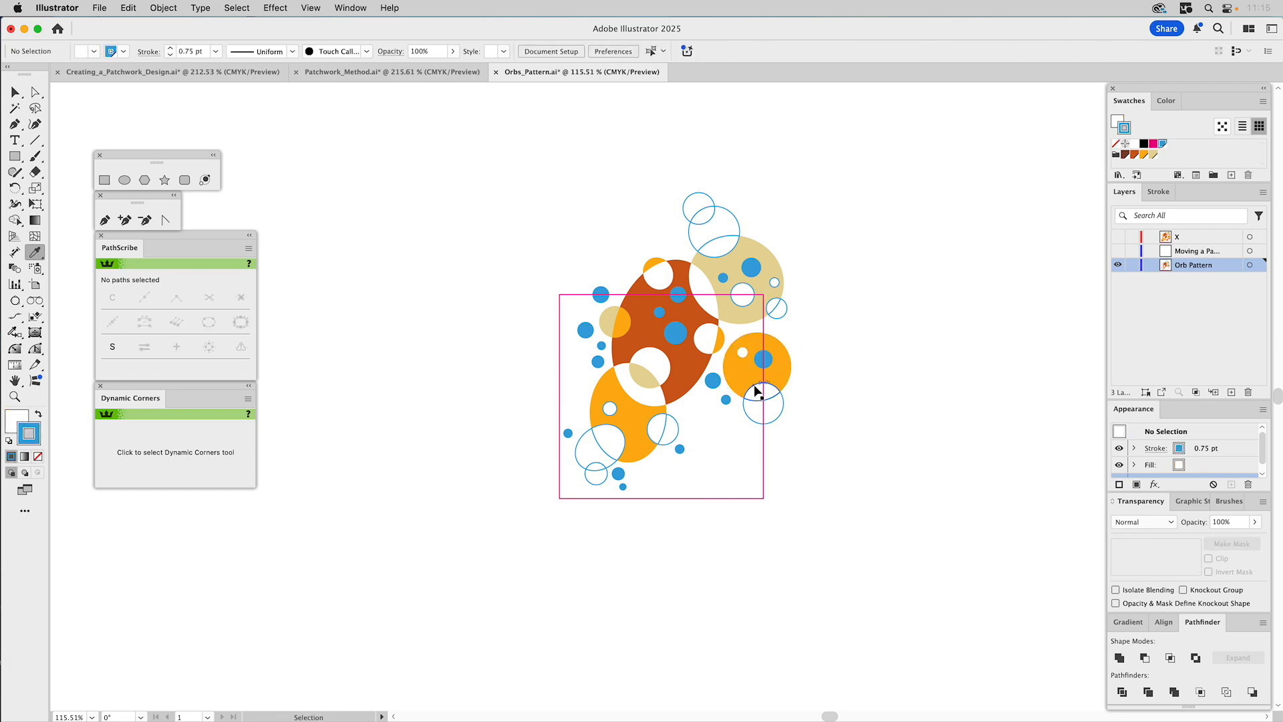
# Color the remaining crescent of the circle below the large golden orange circle with burnt orange sampled from the big ellipse.
pyautogui.keyDown('super'); pyautogui.click(782, 401); pyautogui.keyUp('super')
pyautogui.keyDown('super'); pyautogui.click(782, 407); pyautogui.keyUp('super')
pyautogui.click(693, 342)
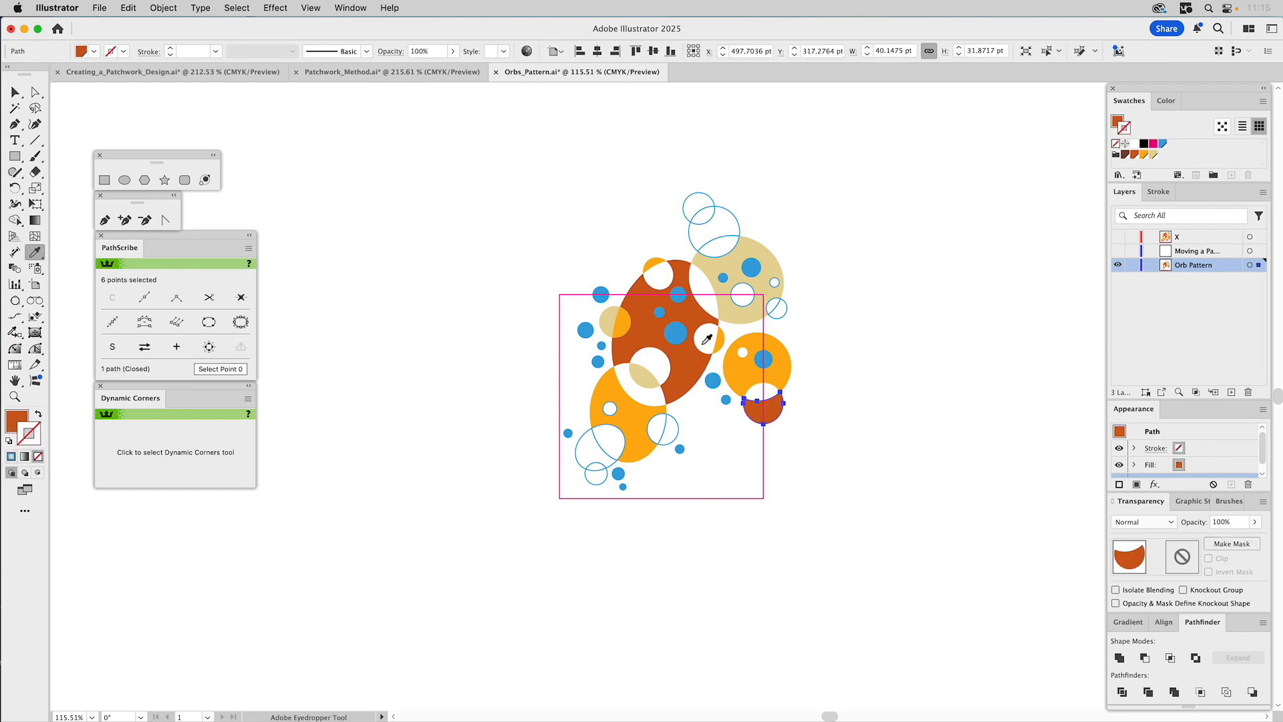
# Delete the small circle's overlap on the tan circle's lower-right edge and the larger white circle inside the tan circle.
pyautogui.keyDown('super'); pyautogui.click(824, 299); pyautogui.keyUp('super')
pyautogui.keyDown('super'); pyautogui.click(772, 306); pyautogui.keyUp('super')
pyautogui.keyDown('super'); pyautogui.click(774, 300); pyautogui.keyUp('super')
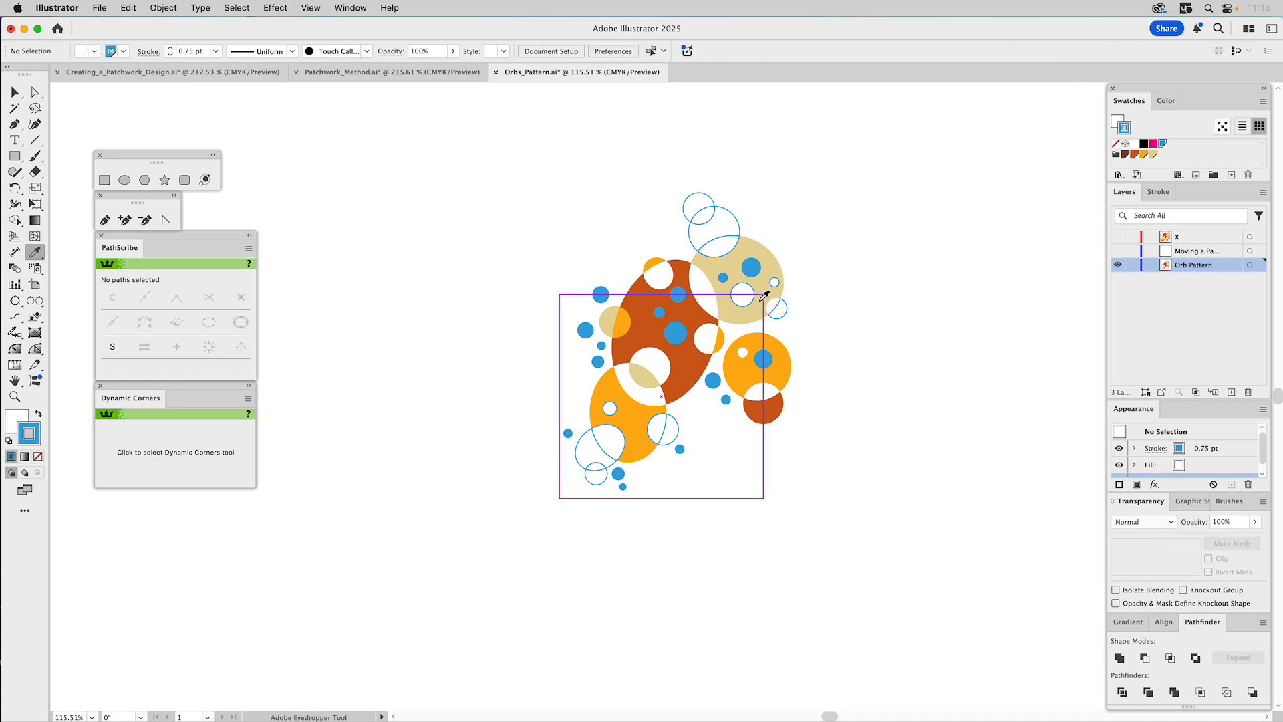
pyautogui.keyDown('super'); pyautogui.click(748, 288); pyautogui.keyUp('super')
pyautogui.press('Delete')
# Color the leaf-shaped overlap at the tan circle's upper edge burnt orange and the rest of the circle above it golden orange.
pyautogui.keyDown('super'); pyautogui.click(729, 254); pyautogui.keyUp('super')
pyautogui.press('Delete')
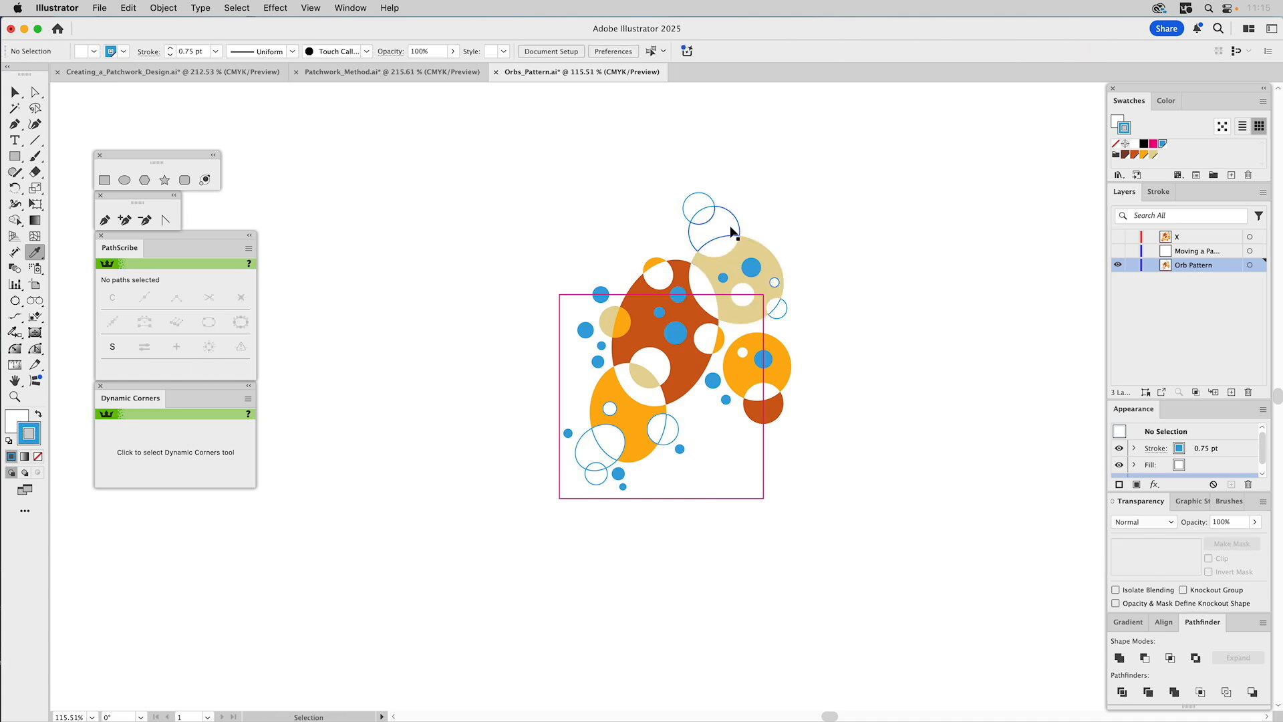
pyautogui.keyDown('super'); pyautogui.click(734, 254); pyautogui.keyUp('super')
pyautogui.click(688, 304)
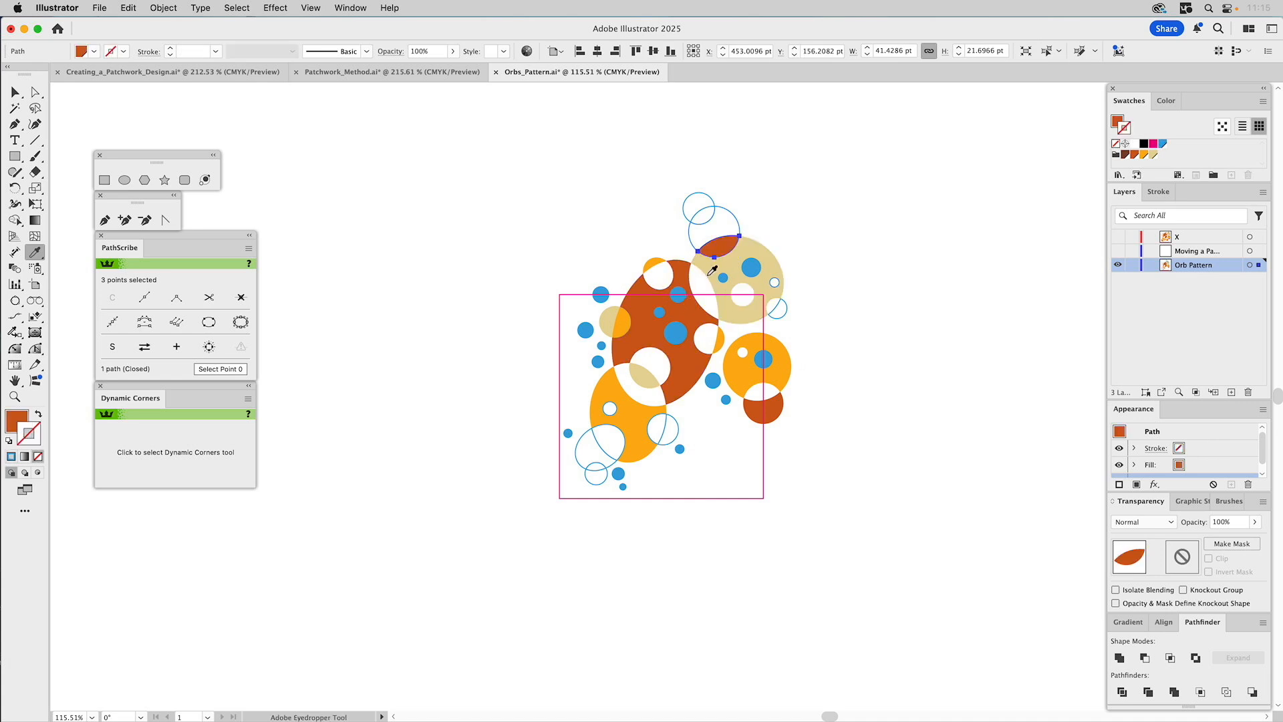
pyautogui.keyDown('super'); pyautogui.click(731, 216); pyautogui.keyUp('super')
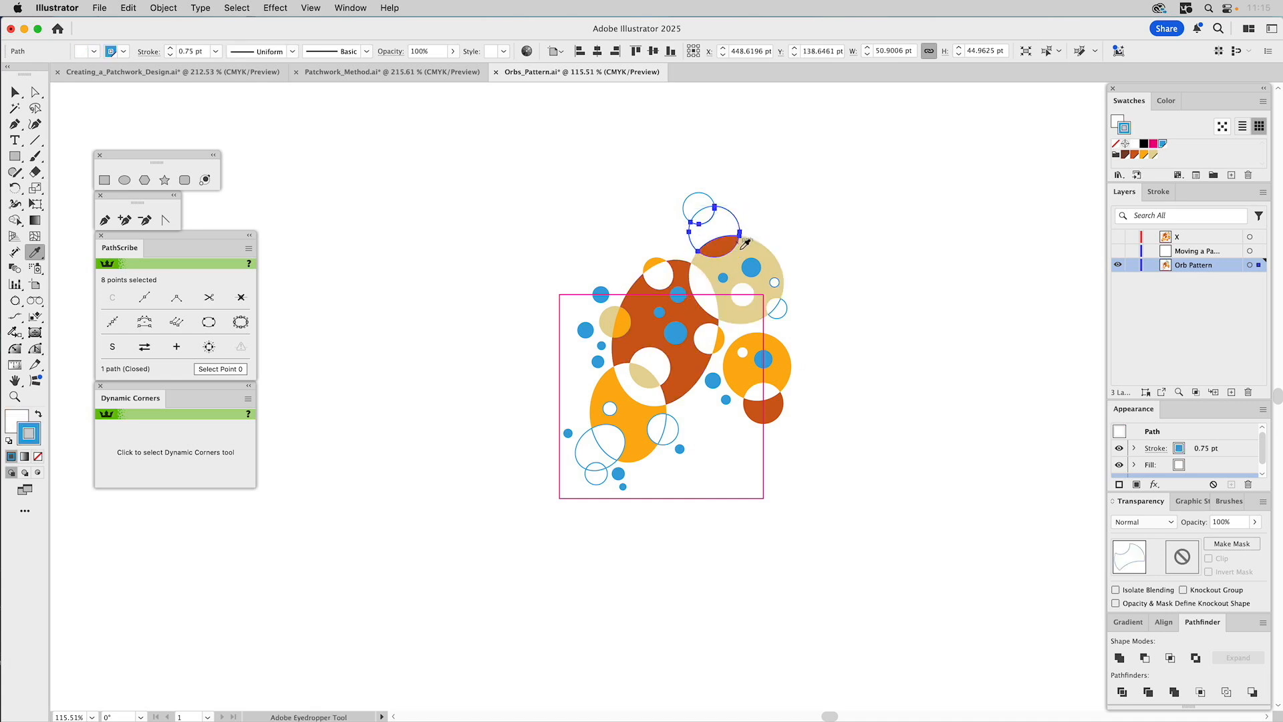
pyautogui.click(753, 340)
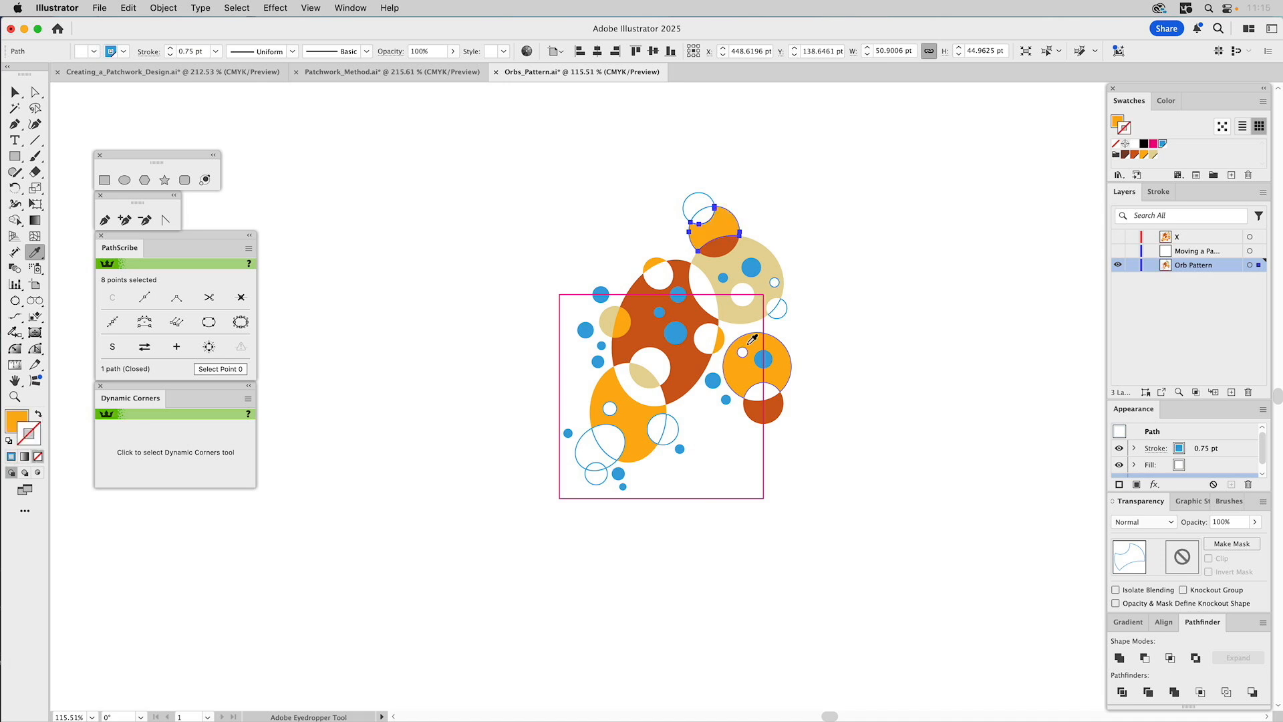
# Color the topmost small circle tan and delete its leaf-shaped overlap with the golden orange circle.
pyautogui.keyDown('super'); pyautogui.click(700, 198); pyautogui.keyUp('super')
pyautogui.click(759, 234)
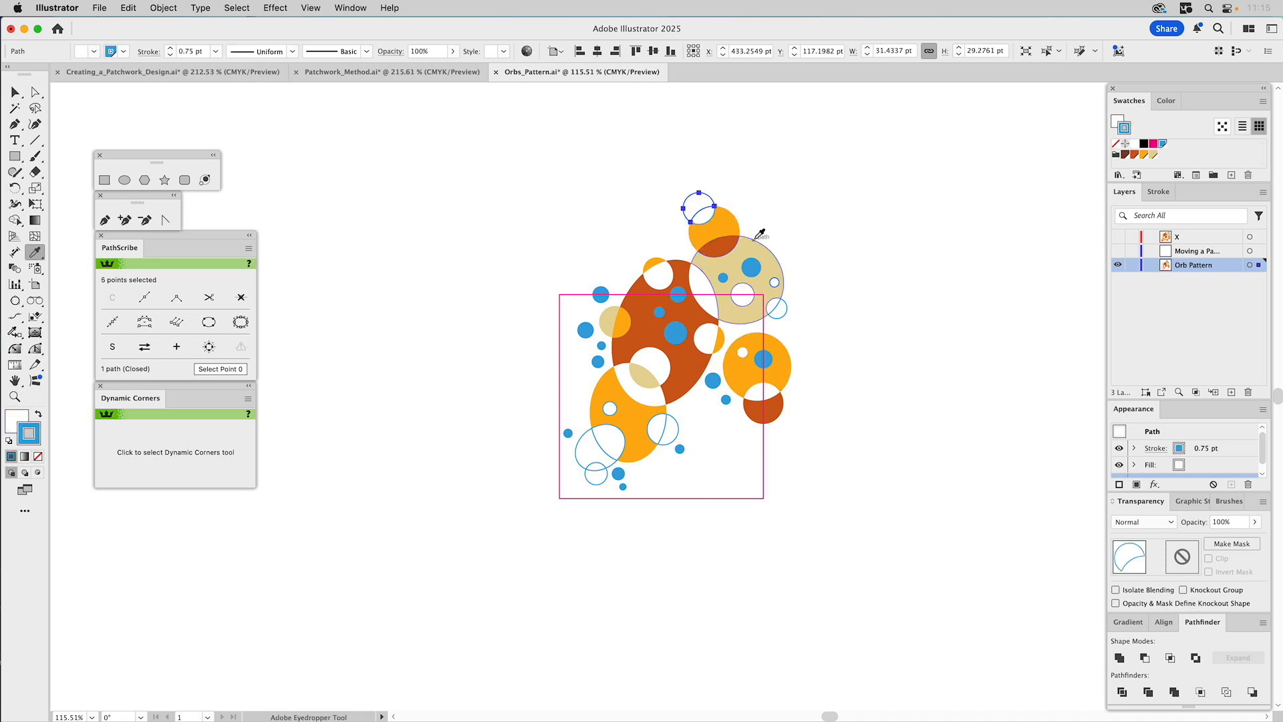
pyautogui.keyDown('super'); pyautogui.click(710, 218); pyautogui.keyUp('super')
pyautogui.keyDown('super'); pyautogui.click(731, 198); pyautogui.keyUp('super')
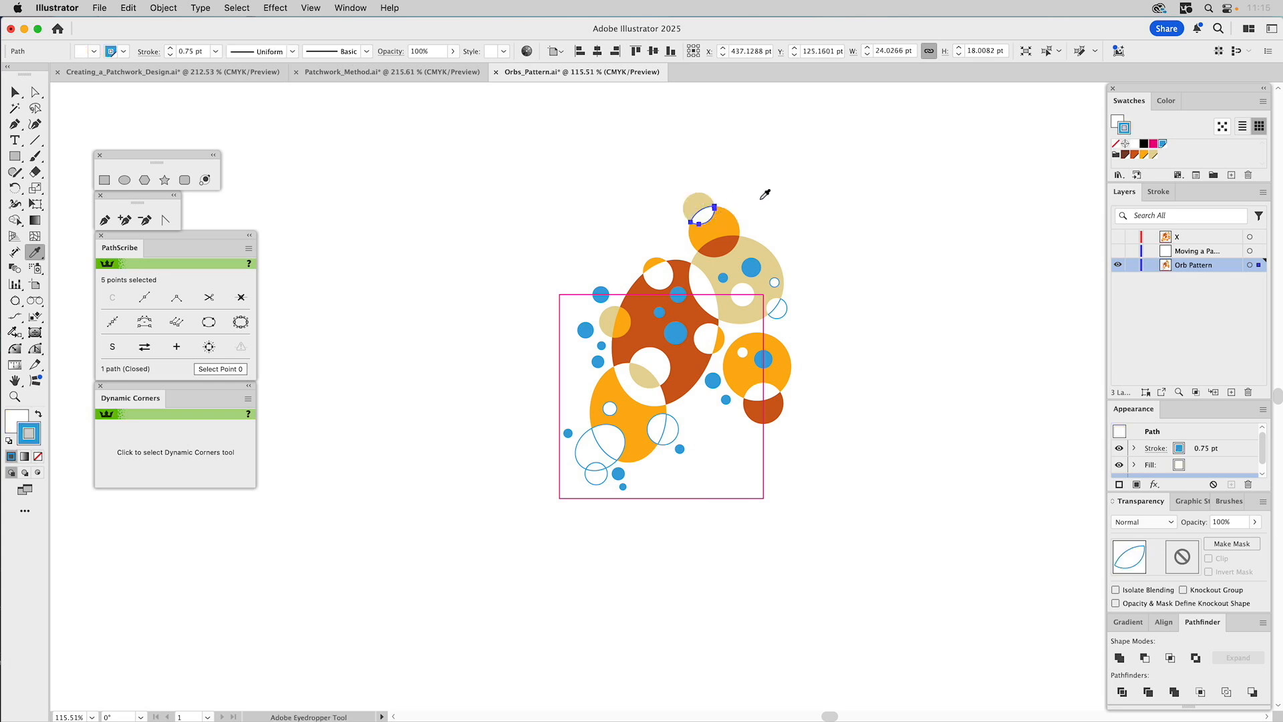
# Color the small outer segment at the tan circle's lower-right edge burnt orange and delete the smallest outlined circle inside the tan circle.
pyautogui.keyDown('super'); pyautogui.click(787, 307); pyautogui.keyUp('super')
pyautogui.click(703, 311)
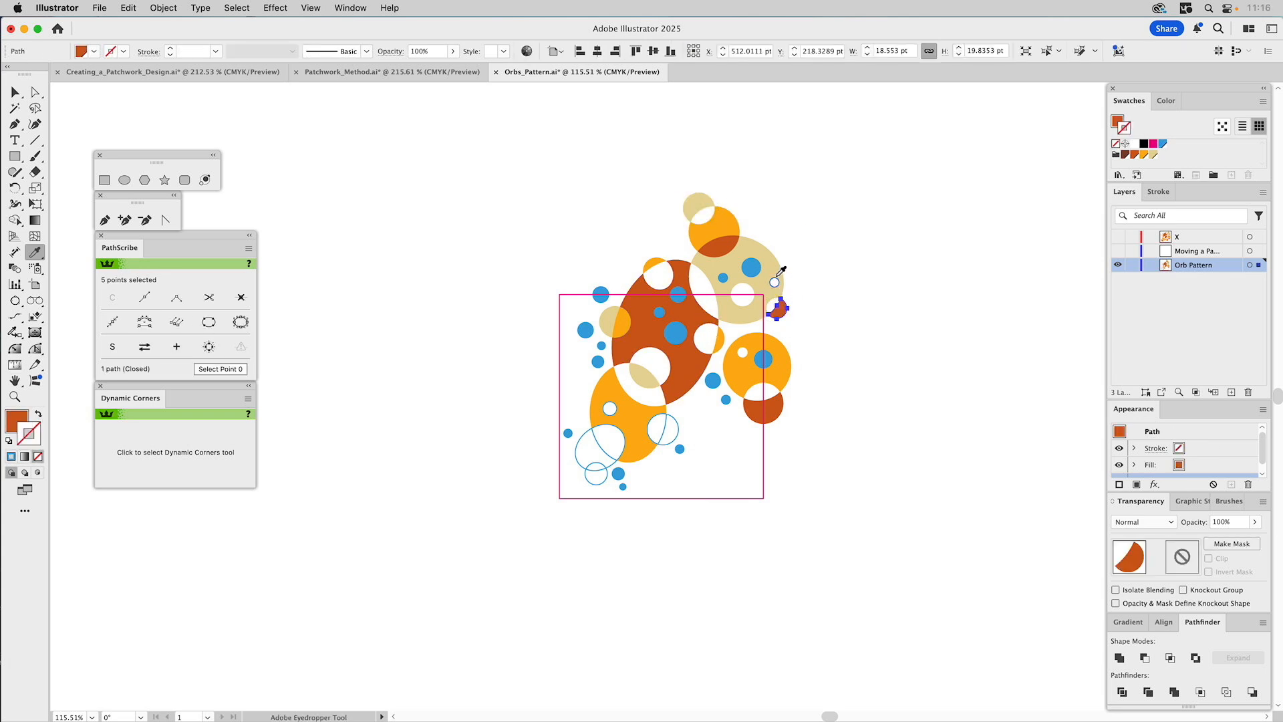
pyautogui.keyDown('super'); pyautogui.click(796, 275); pyautogui.keyUp('super')
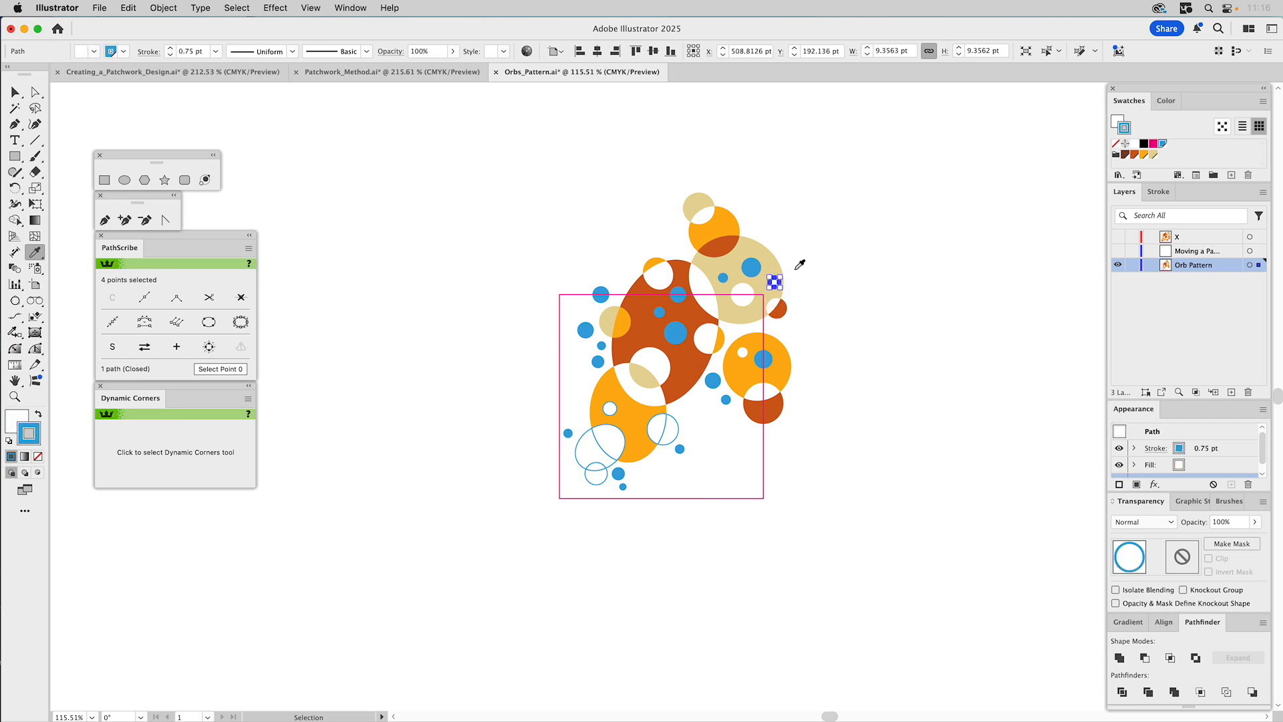
# Delete the small circle's overlap on the golden orange ellipse's right edge and color its outer sliver burnt orange.
pyautogui.keyDown('super'); pyautogui.click(651, 422); pyautogui.keyUp('super')
pyautogui.press('Delete')
pyautogui.keyDown('super'); pyautogui.click(675, 427); pyautogui.keyUp('super')
pyautogui.click(685, 374)
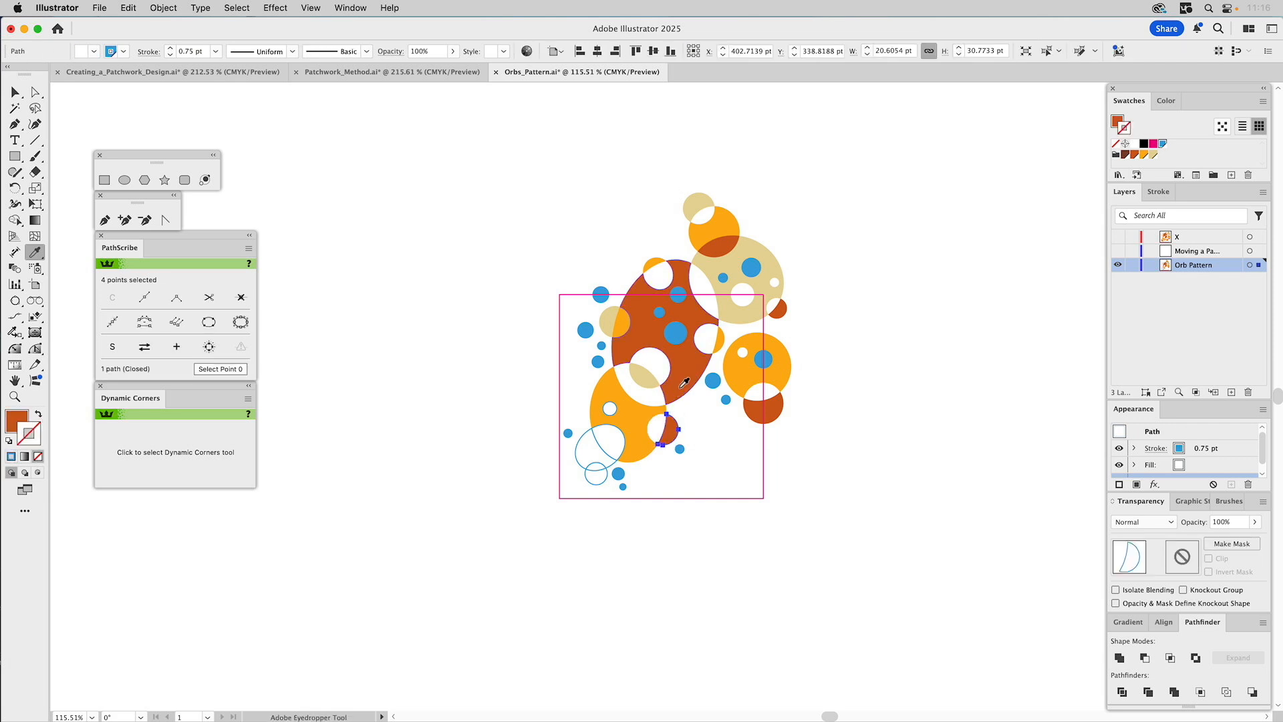
# Color the circle on the golden ellipse's lower-left edge burnt orange outside and tan in the overlap, and delete the ellipse's small inner circle.
pyautogui.keyDown('super'); pyautogui.click(583, 436); pyautogui.keyUp('super')
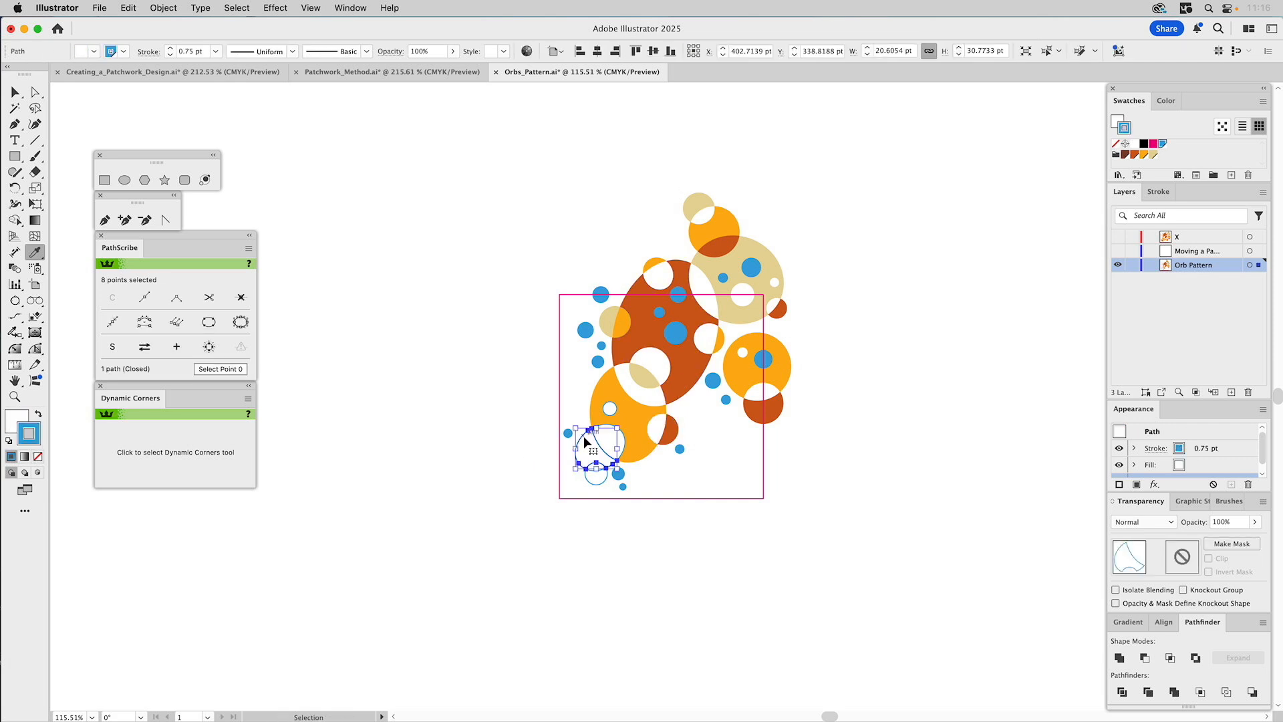
pyautogui.click(685, 370)
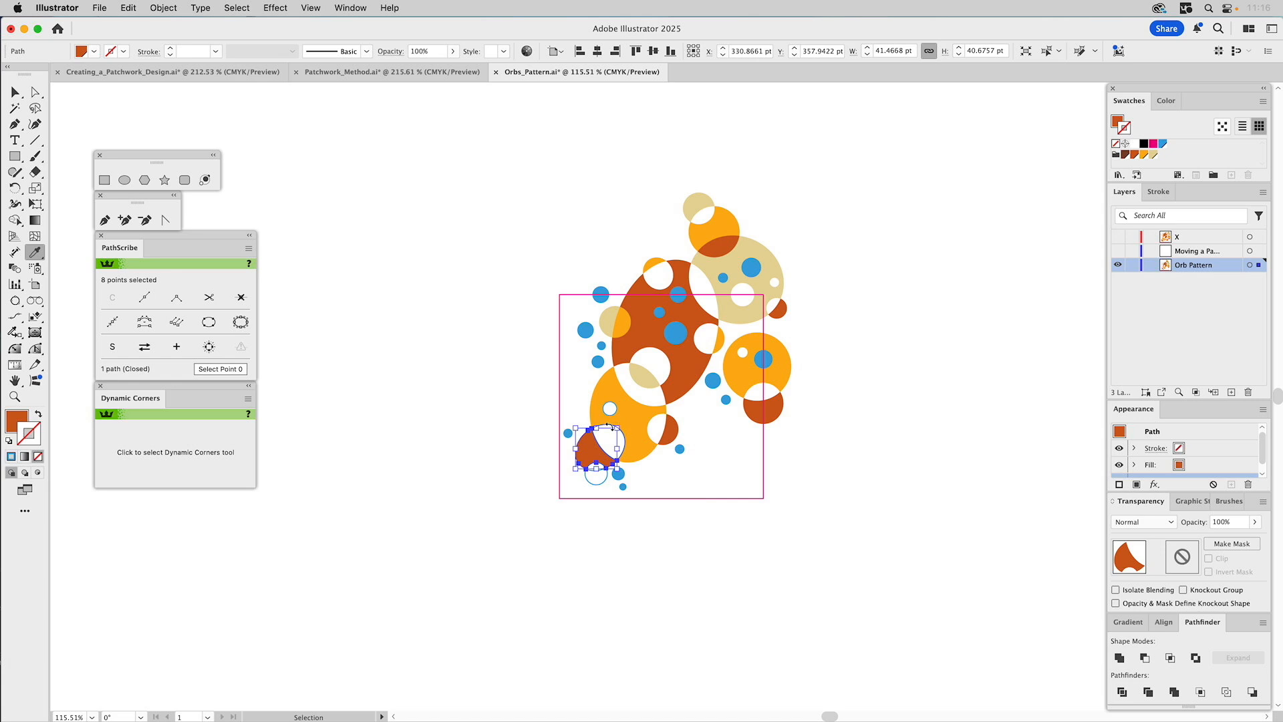
pyautogui.keyDown('super'); pyautogui.click(611, 407); pyautogui.keyUp('super')
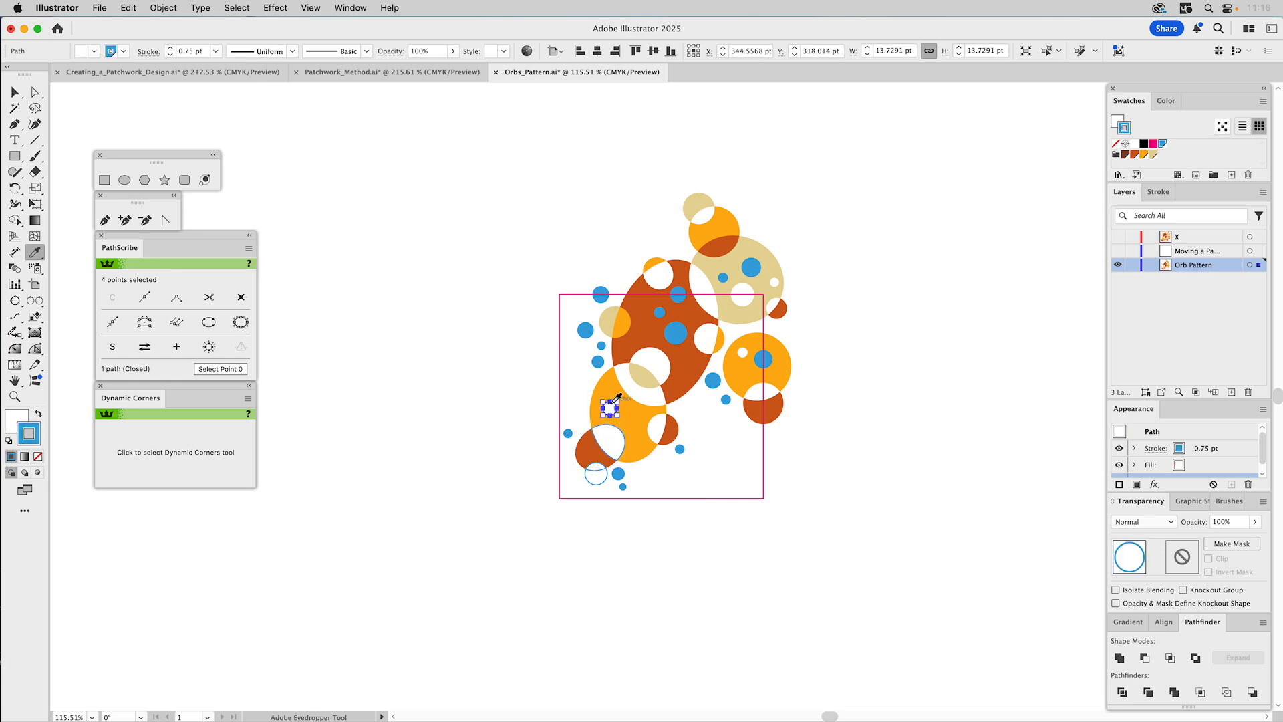
pyautogui.press('Delete')
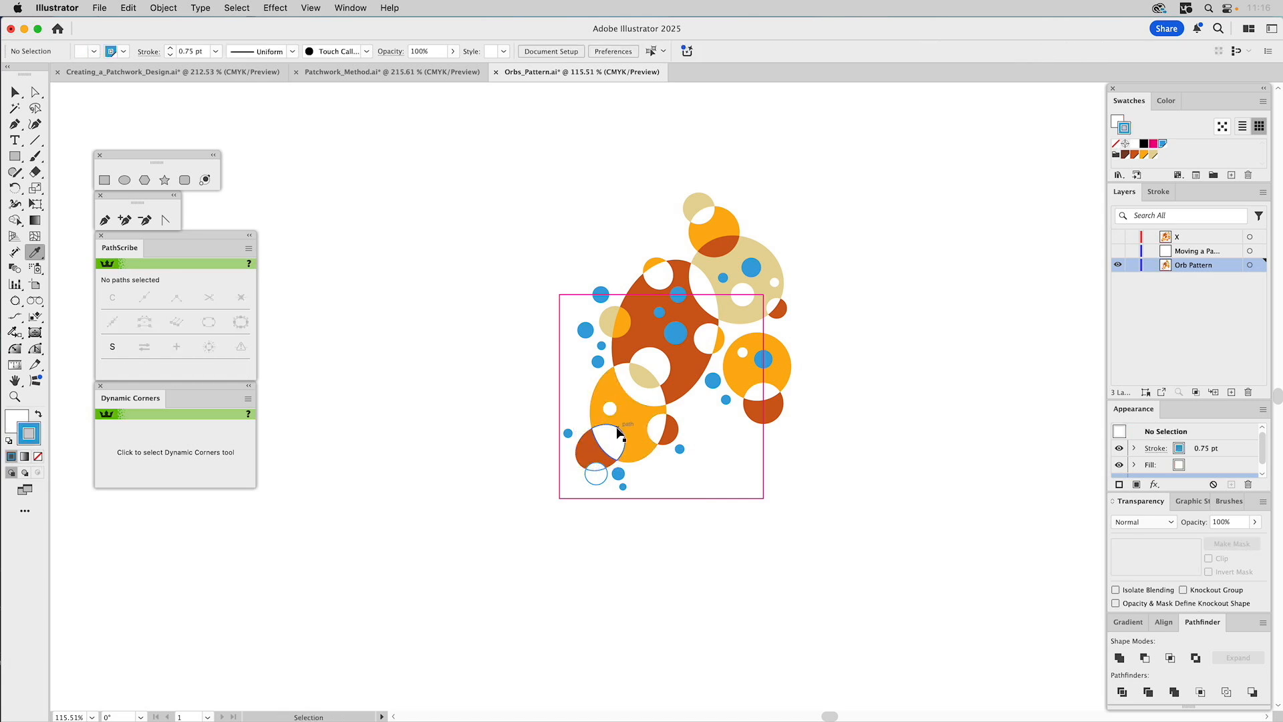
pyautogui.keyDown('super'); pyautogui.click(617, 435); pyautogui.keyUp('super')
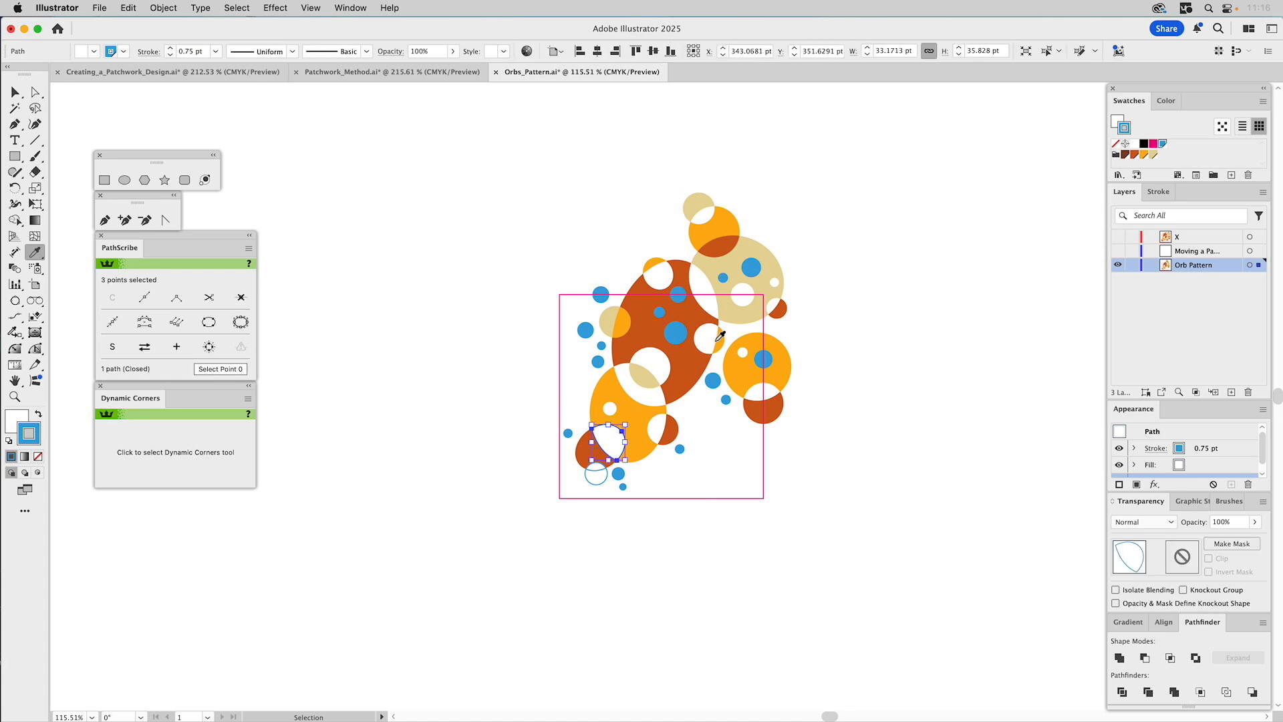
pyautogui.click(738, 317)
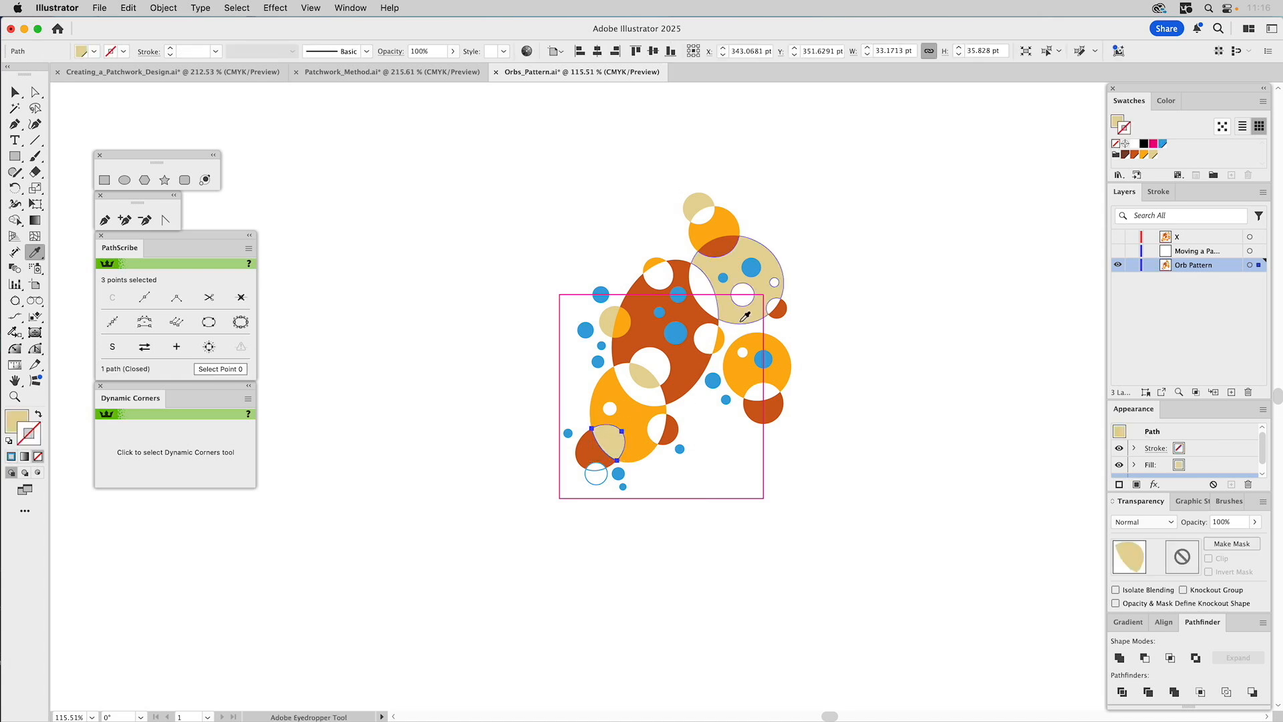
# Color the outer part of the lowest small circle golden orange and delete its overlap with the burnt orange shape.
pyautogui.keyDown('super'); pyautogui.click(590, 482); pyautogui.keyUp('super')
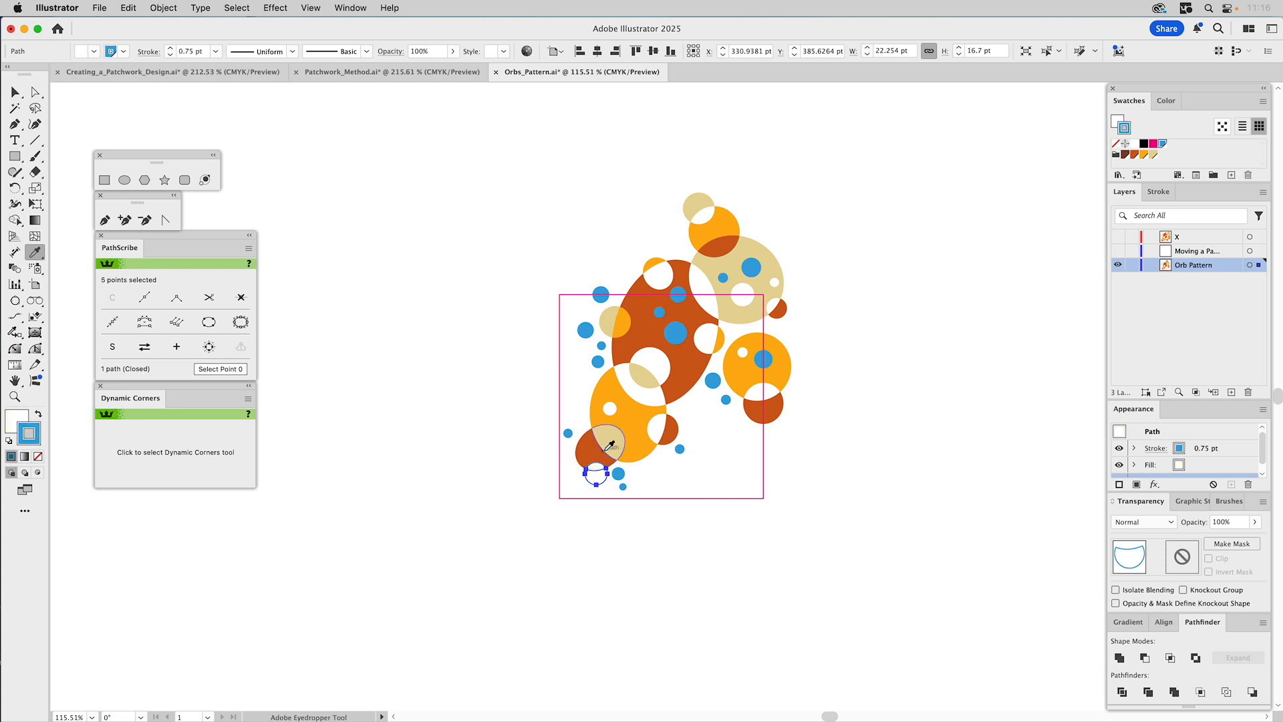
pyautogui.click(610, 460)
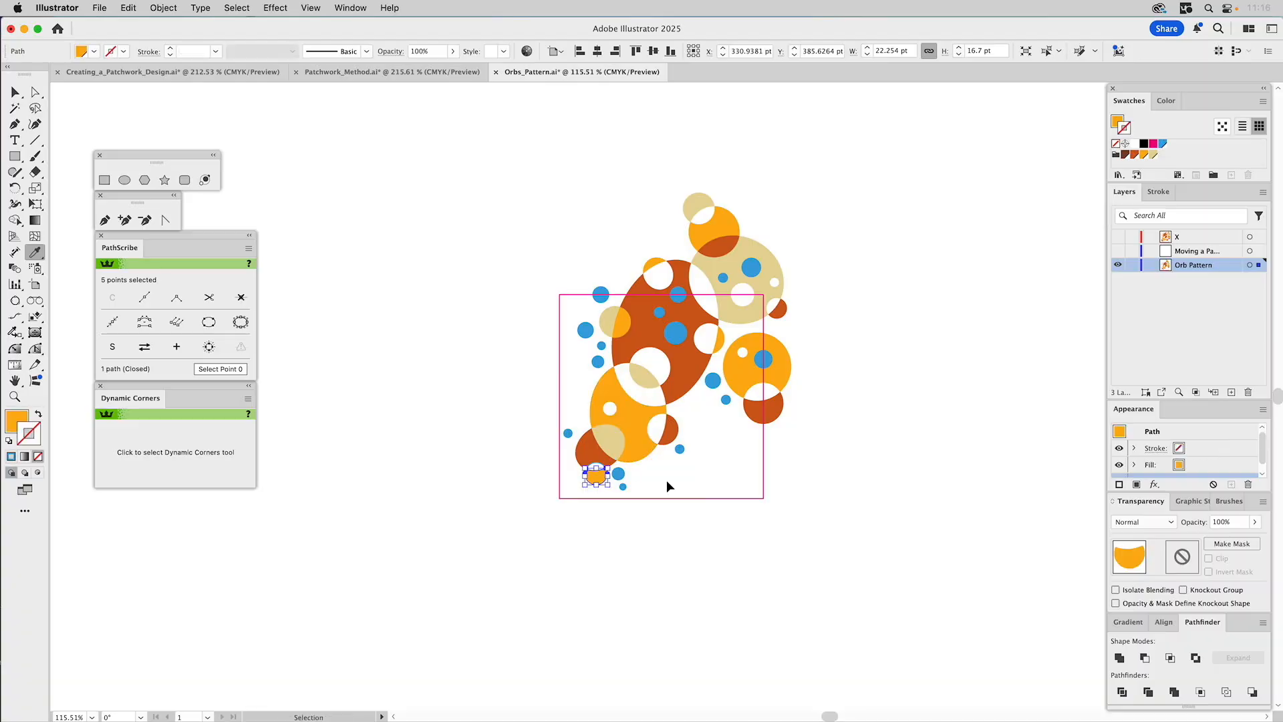
pyautogui.keyDown('super'); pyautogui.click(667, 480); pyautogui.keyUp('super')
pyautogui.keyDown('super'); pyautogui.click(609, 463); pyautogui.keyUp('super')
pyautogui.press('Delete')
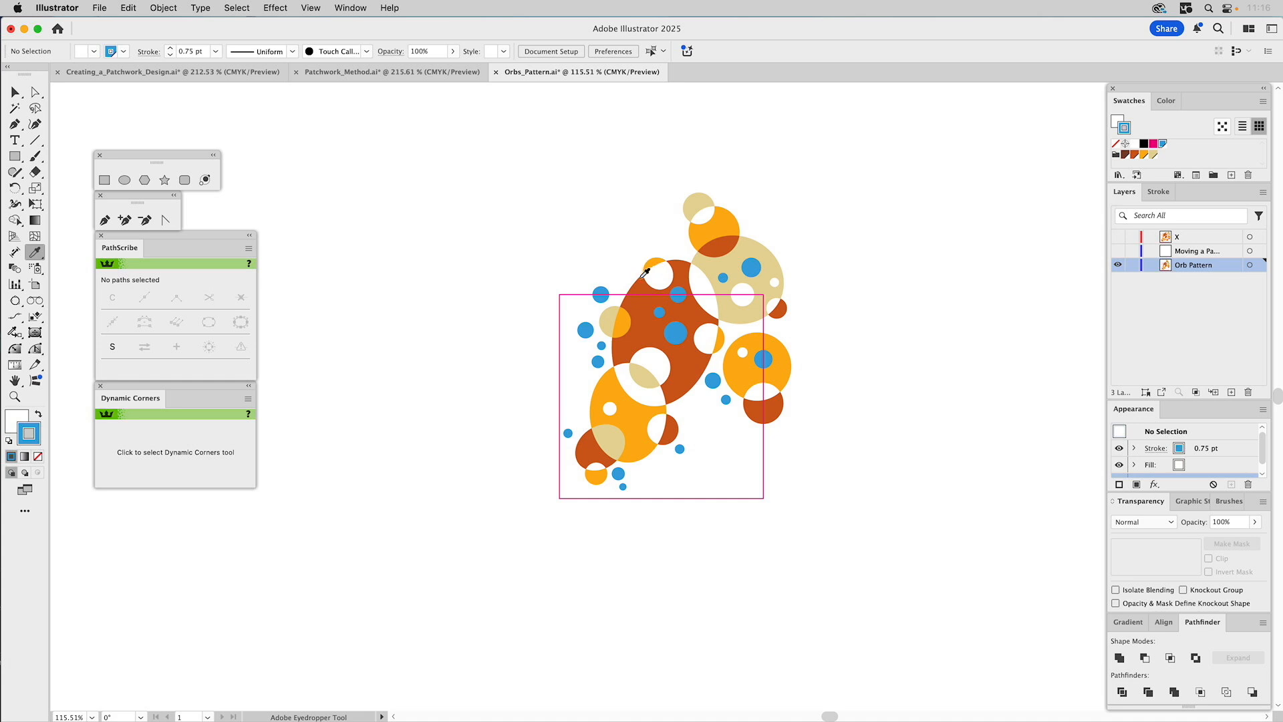
# Ungroup the blue dots, then color the two dots on the tan circle: the larger burnt orange and the smaller golden orange.
pyautogui.keyDown('super'); pyautogui.click(752, 269); pyautogui.keyUp('super')
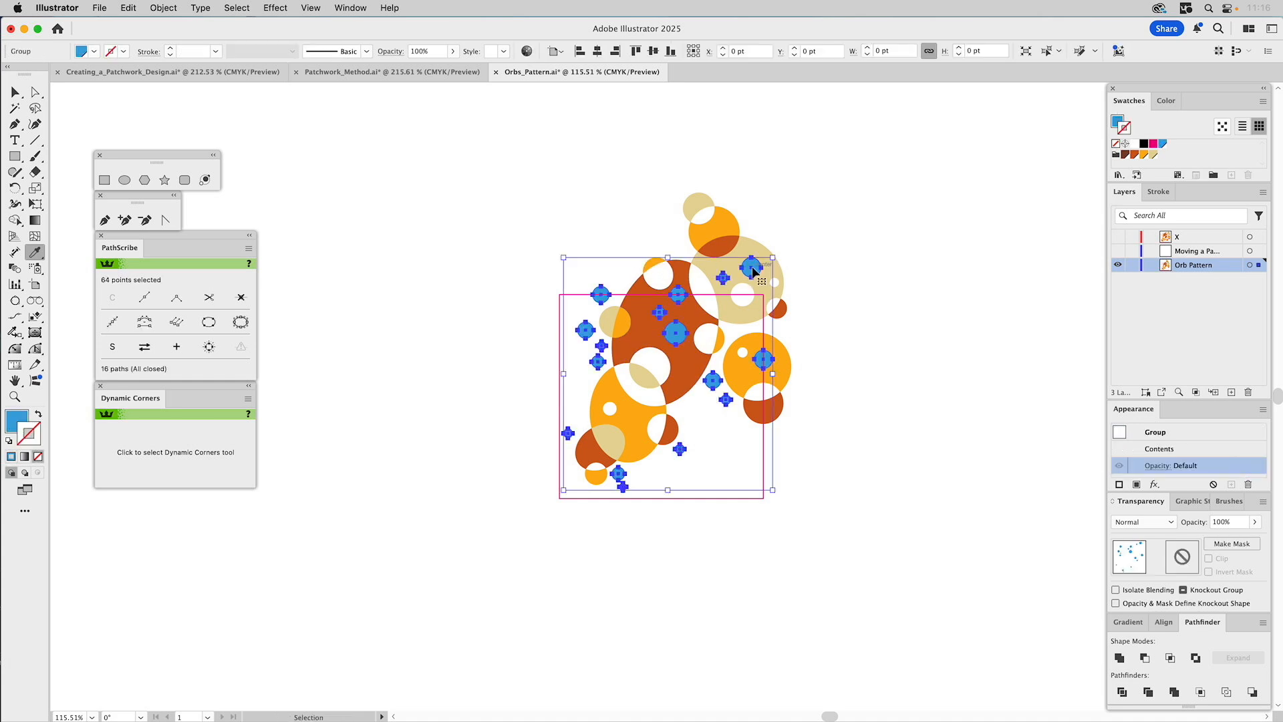
pyautogui.keyDown('super'); pyautogui.click(798, 267); pyautogui.keyUp('super')
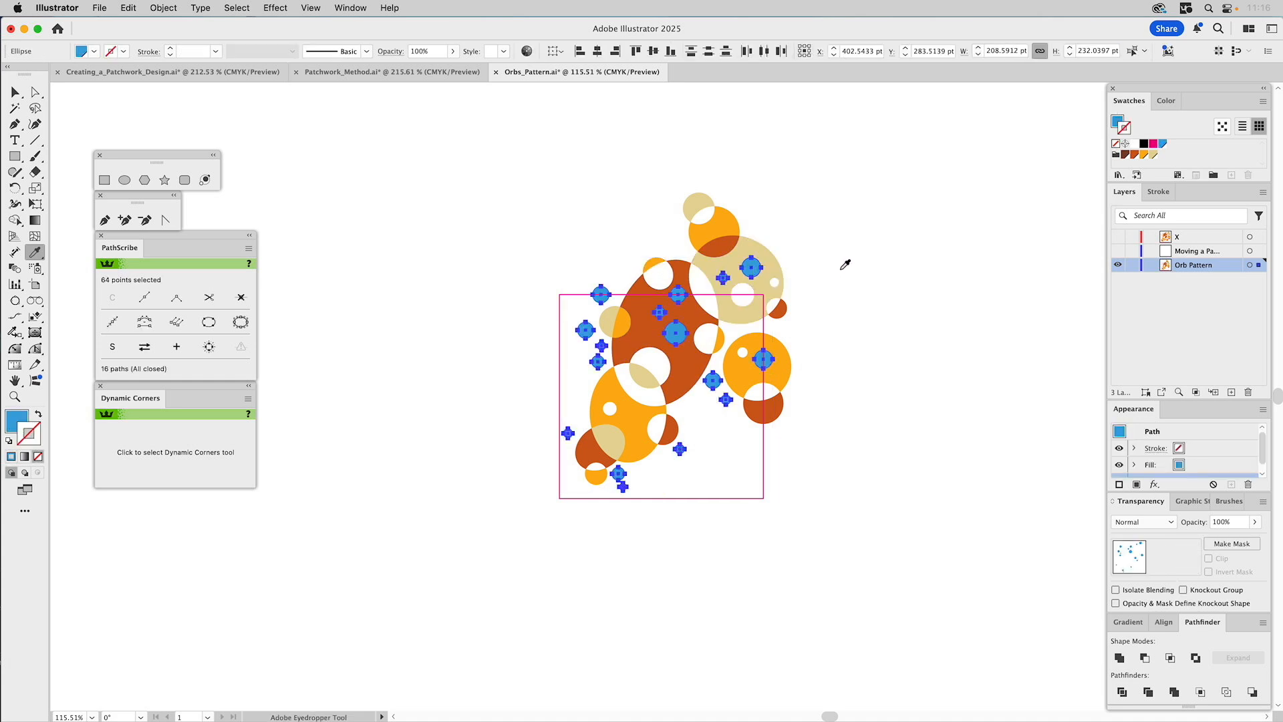
pyautogui.keyDown('super'); pyautogui.click(754, 269); pyautogui.keyUp('super')
pyautogui.click(703, 310)
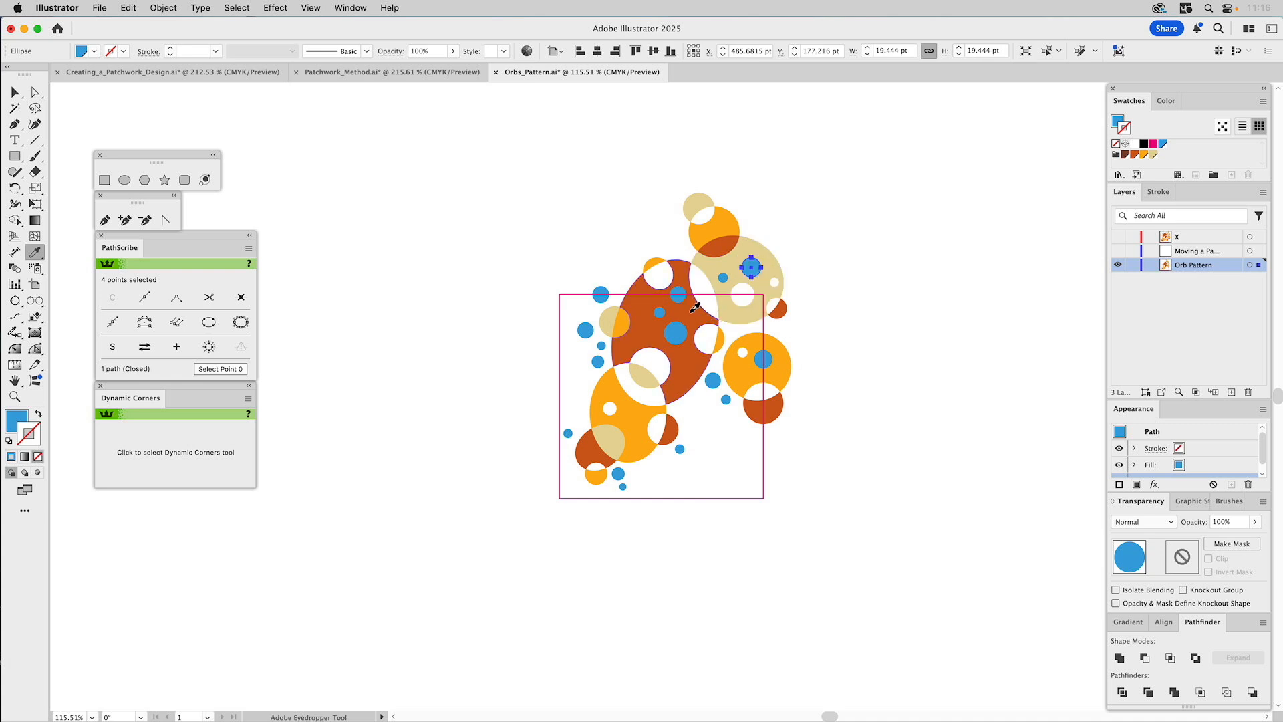
pyautogui.keyDown('super'); pyautogui.click(724, 280); pyautogui.keyUp('super')
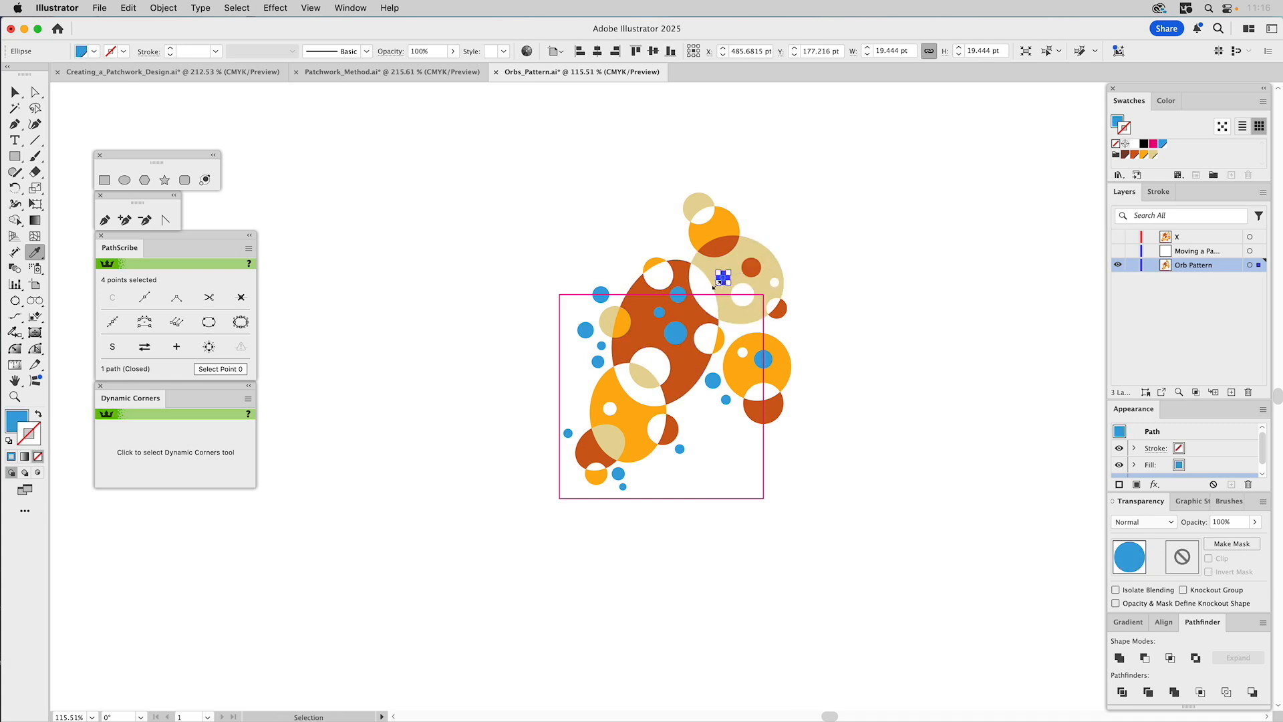
pyautogui.click(657, 265)
# Color the two upper blue dots in the burnt orange ellipse golden orange and the large central dot tan.
pyautogui.keyDown('super'); pyautogui.click(678, 293); pyautogui.keyUp('super')
pyautogui.click(704, 231)
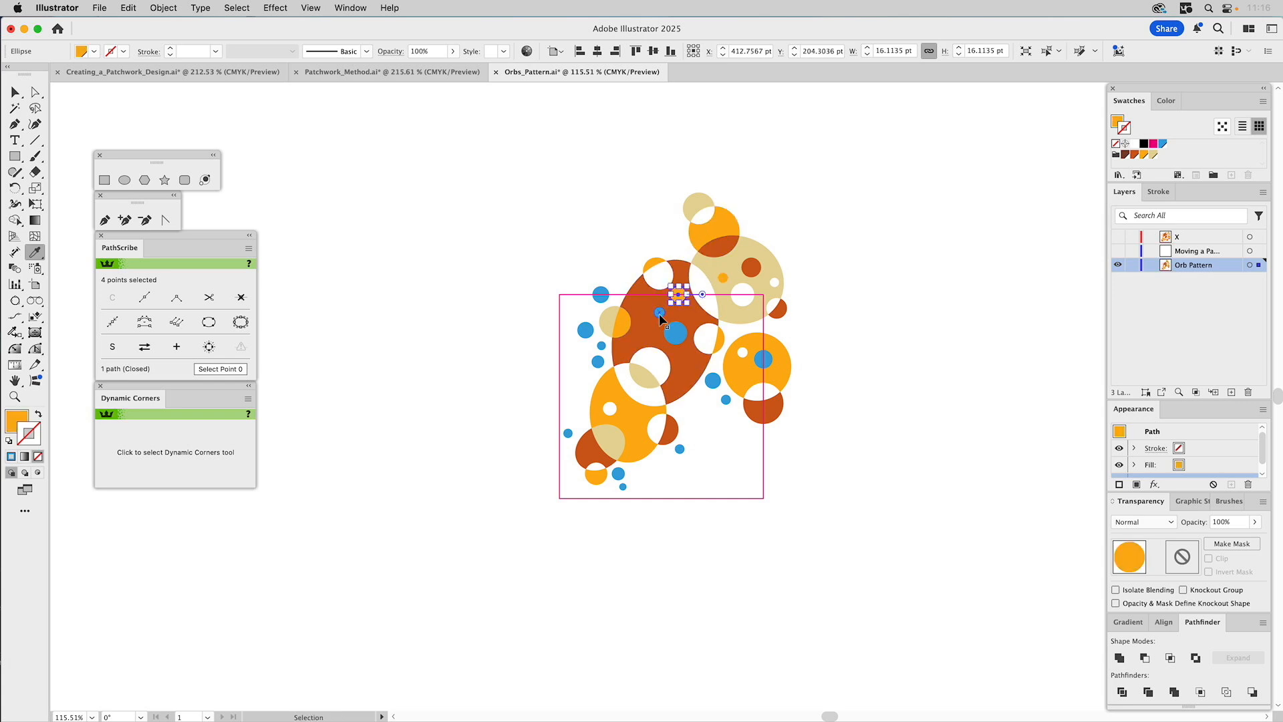
pyautogui.keyDown('super'); pyautogui.click(660, 312); pyautogui.keyUp('super')
pyautogui.click(622, 323)
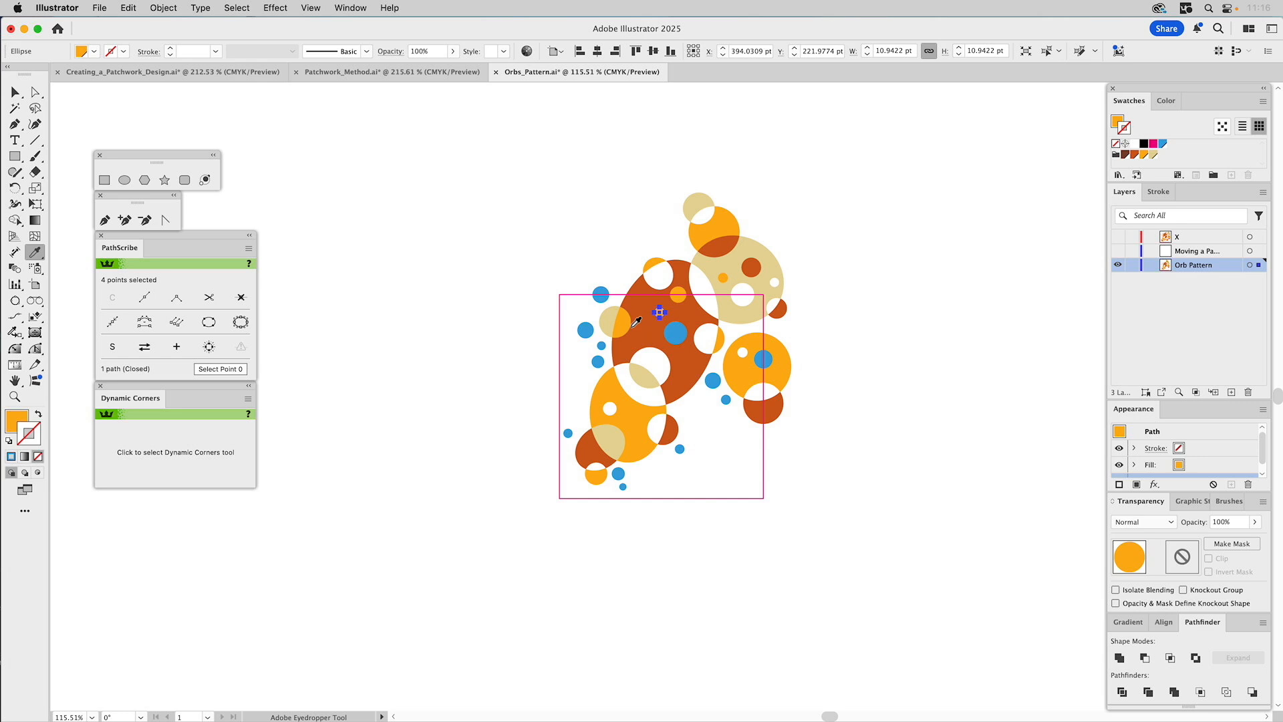
pyautogui.keyDown('super'); pyautogui.click(676, 332); pyautogui.keyUp('super')
pyautogui.click(732, 312)
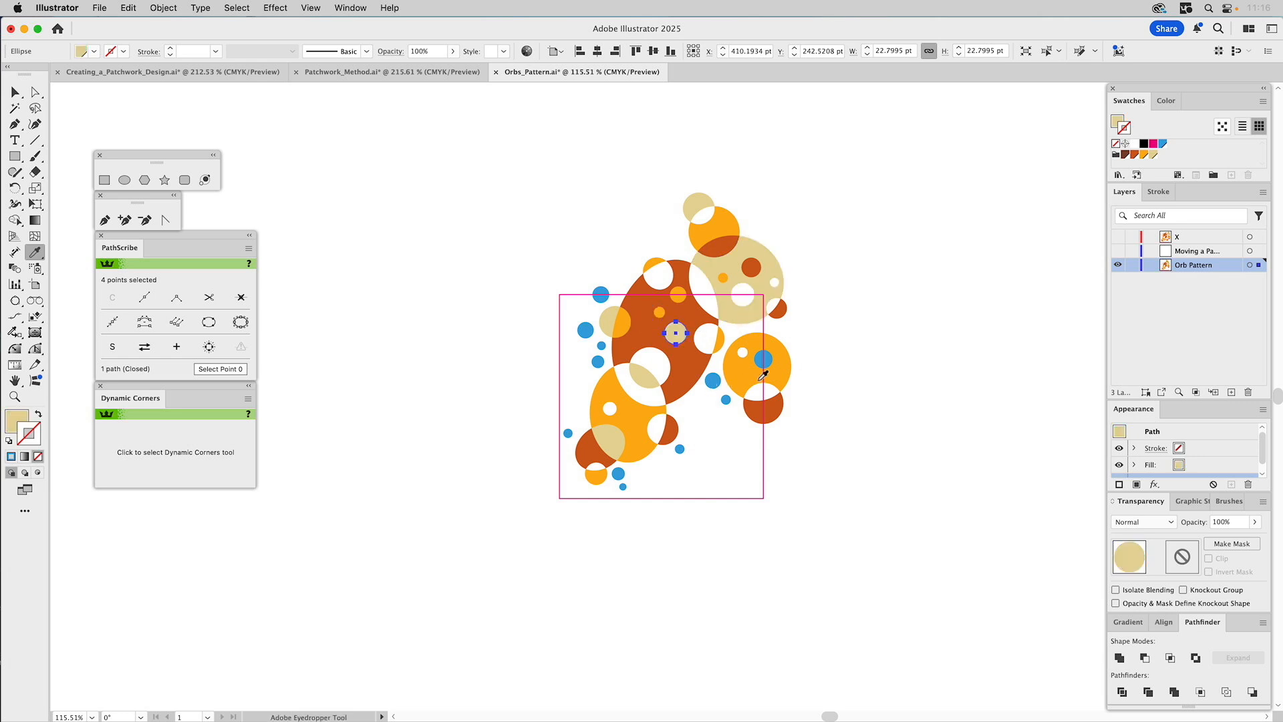
# Color the blue dot on the large golden orange circle and three small dots outside the orbs with sampled burnt orange.
pyautogui.keyDown('super'); pyautogui.click(770, 359); pyautogui.keyUp('super')
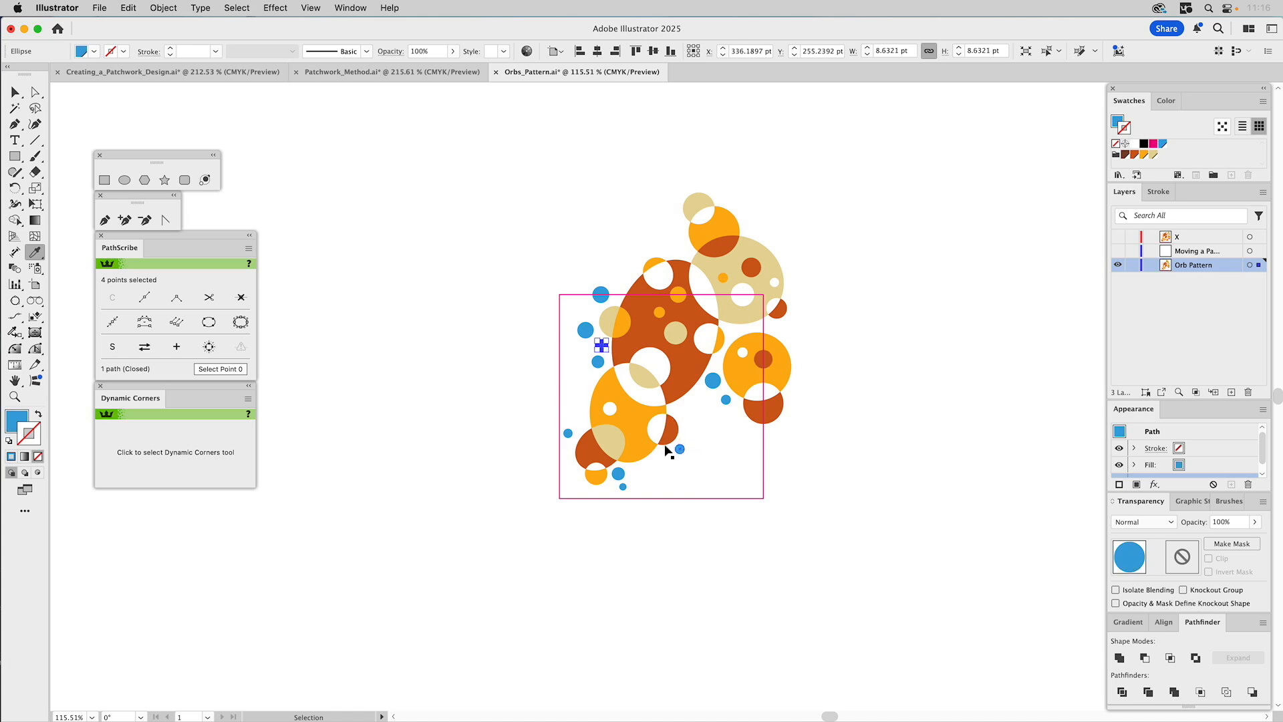
pyautogui.keyDown('shift'); pyautogui.keyDown('super'); pyautogui.click(622, 488); pyautogui.keyUp('super'); pyautogui.keyUp('shift')
pyautogui.keyDown('shift'); pyautogui.keyDown('super'); pyautogui.click(726, 400); pyautogui.keyUp('super'); pyautogui.keyUp('shift')
pyautogui.click(761, 406)
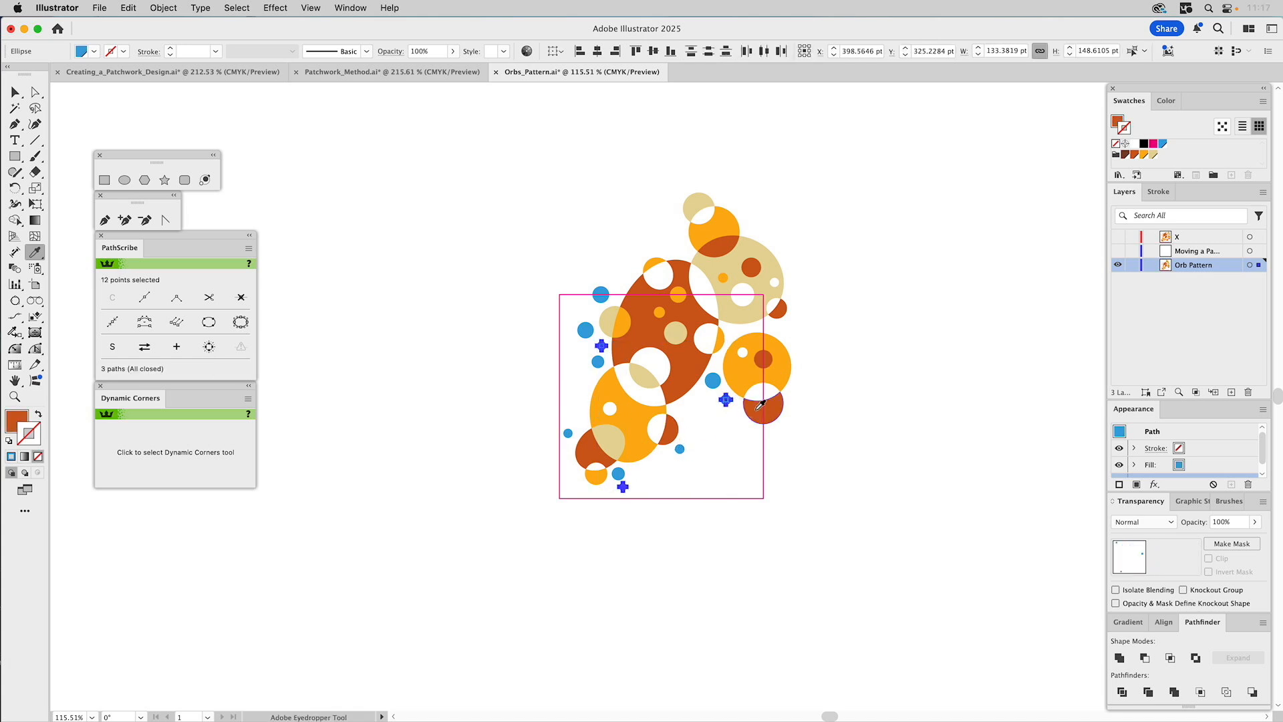
pyautogui.keyDown('super'); pyautogui.click(836, 431); pyautogui.keyUp('super')
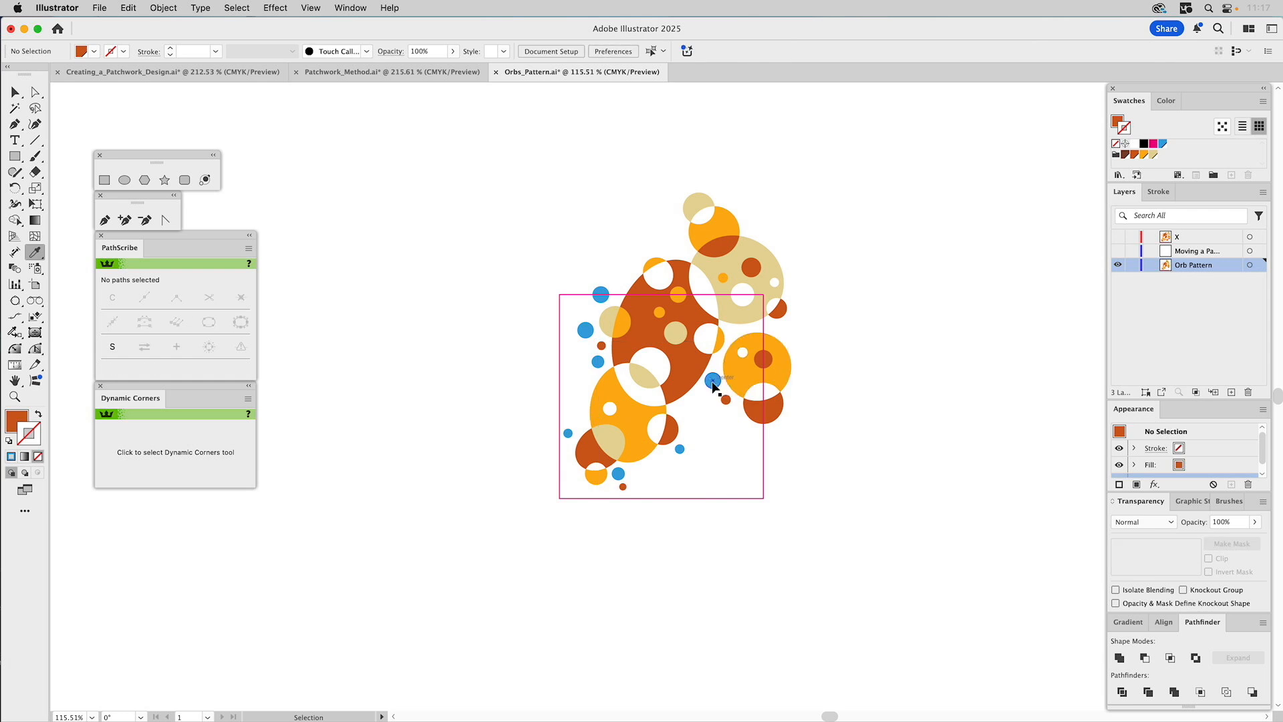
# Color three medium blue dots around the golden orange ellipse tan, sampled from the ellipses' overlap.
pyautogui.keyDown('super'); pyautogui.click(712, 382); pyautogui.keyUp('super')
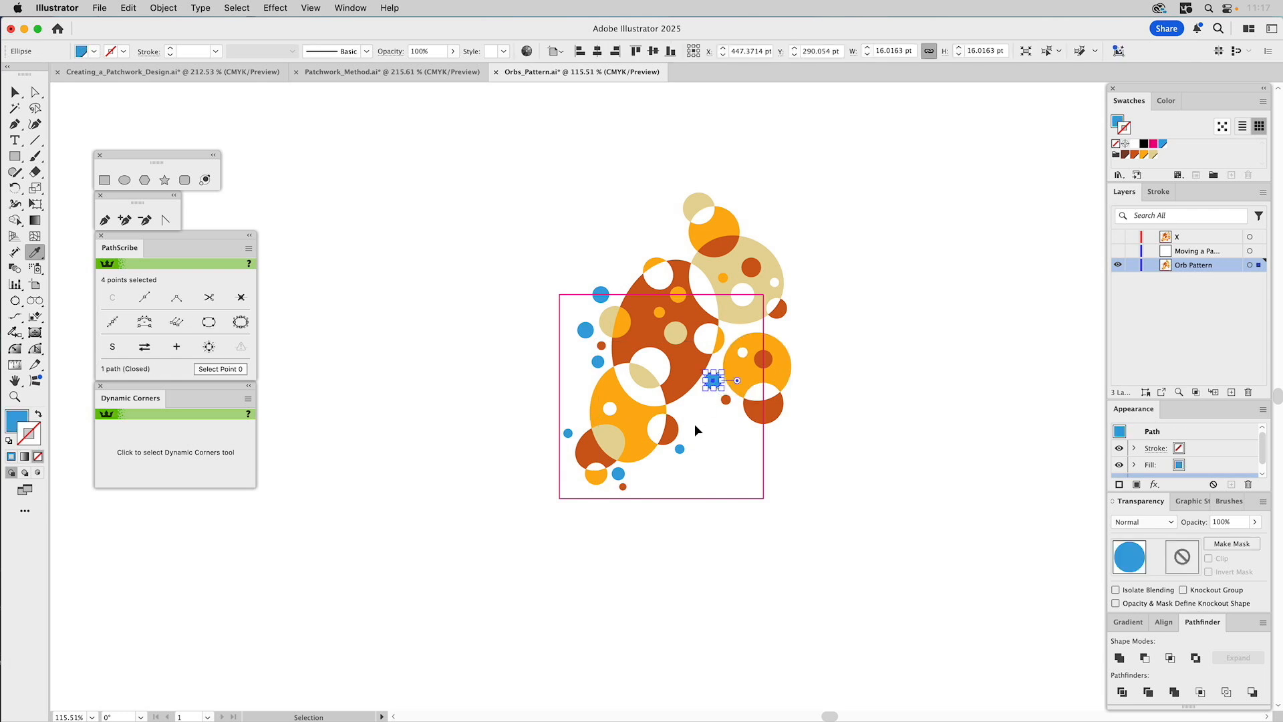
pyautogui.keyDown('shift'); pyautogui.keyDown('super'); pyautogui.click(619, 474); pyautogui.keyUp('super'); pyautogui.keyUp('shift')
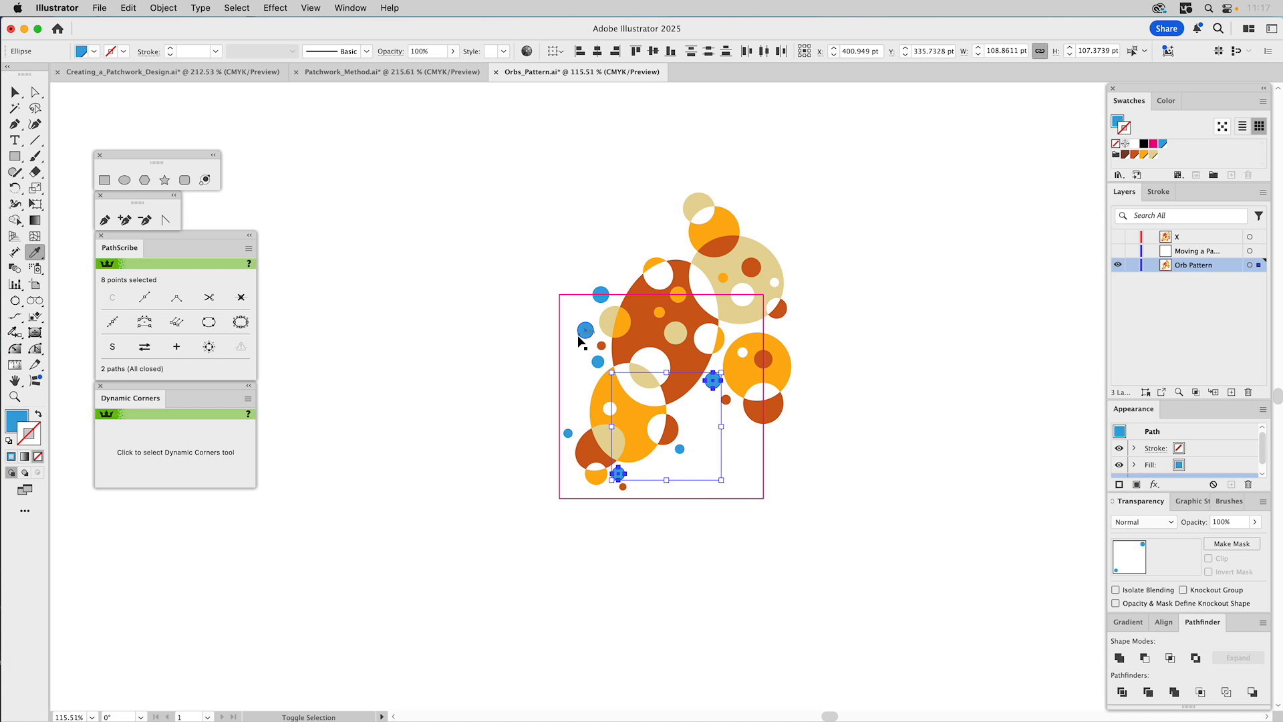
pyautogui.keyDown('shift'); pyautogui.keyDown('super'); pyautogui.click(600, 362); pyautogui.keyUp('super'); pyautogui.keyUp('shift')
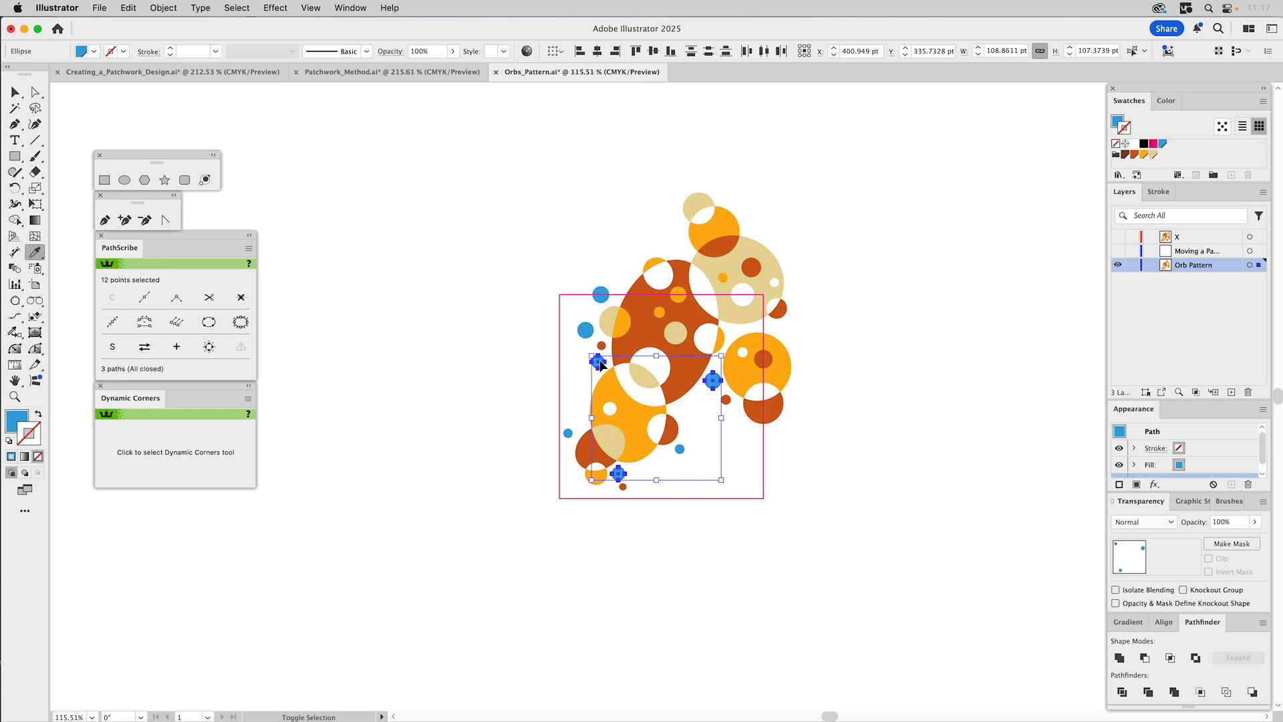
pyautogui.click(646, 377)
pyautogui.keyDown('super'); pyautogui.click(584, 217); pyautogui.keyUp('super')
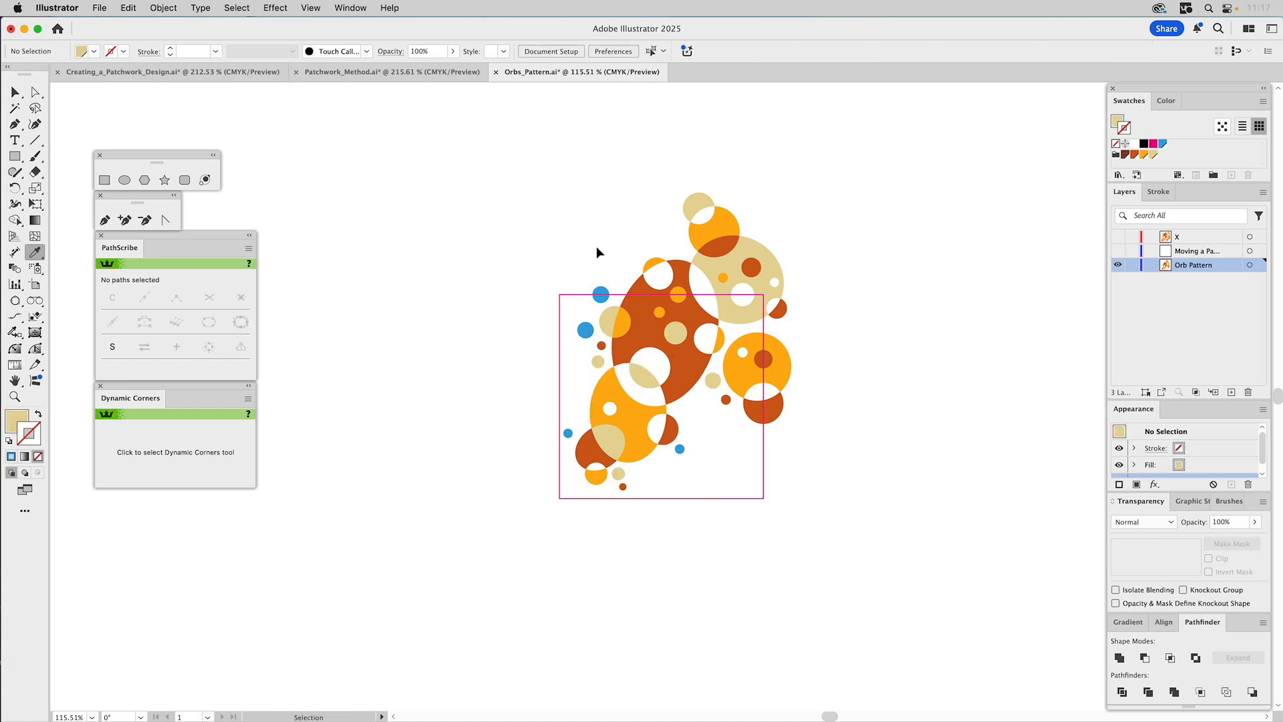
# Color the four remaining blue dots outside the orbs golden orange, sampled from the large golden orange circle.
pyautogui.keyDown('super'); pyautogui.click(601, 294); pyautogui.keyUp('super')
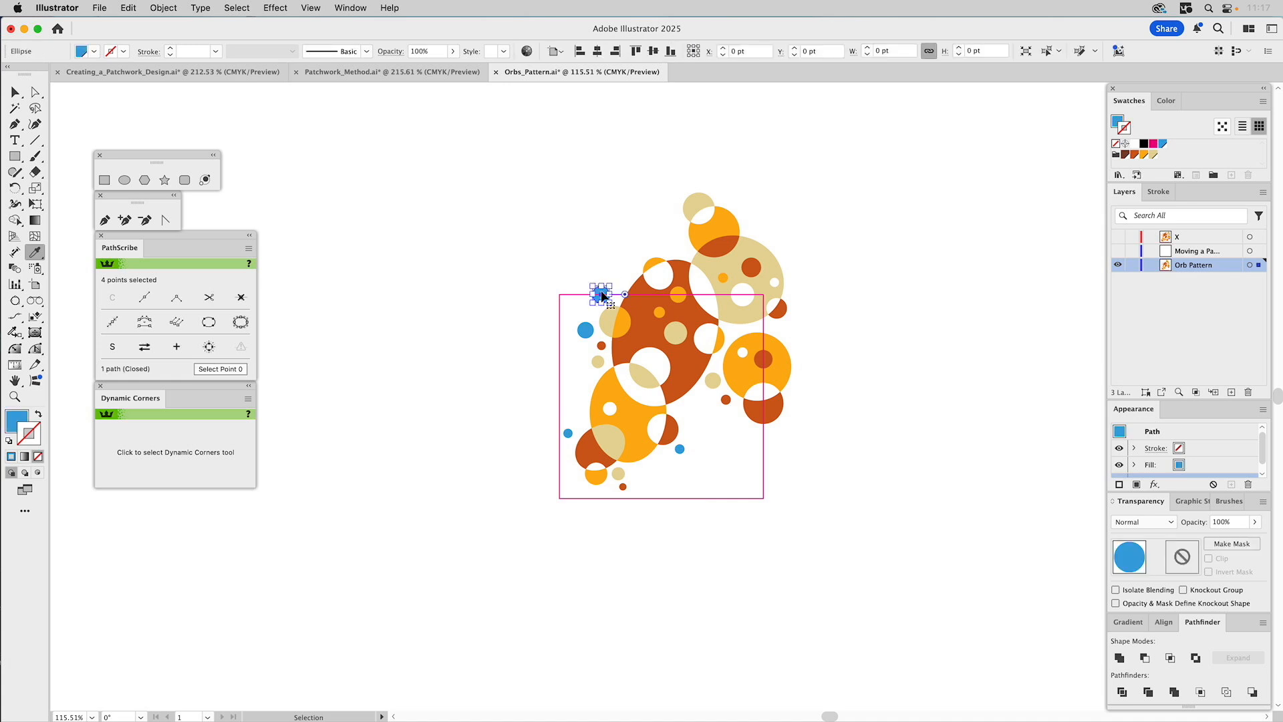
pyautogui.keyDown('shift'); pyautogui.keyDown('super'); pyautogui.click(585, 329); pyautogui.keyUp('super'); pyautogui.keyUp('shift')
pyautogui.click(618, 319)
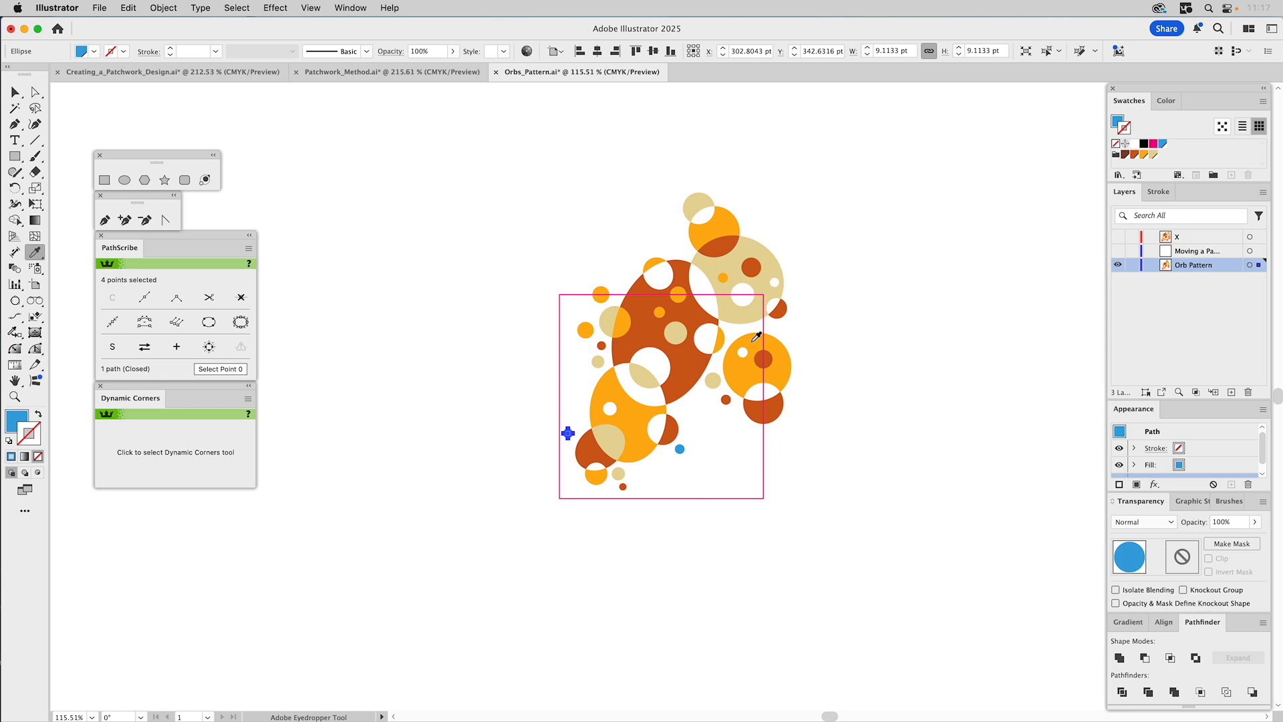
pyautogui.click(757, 344)
pyautogui.press('super+shift+a')
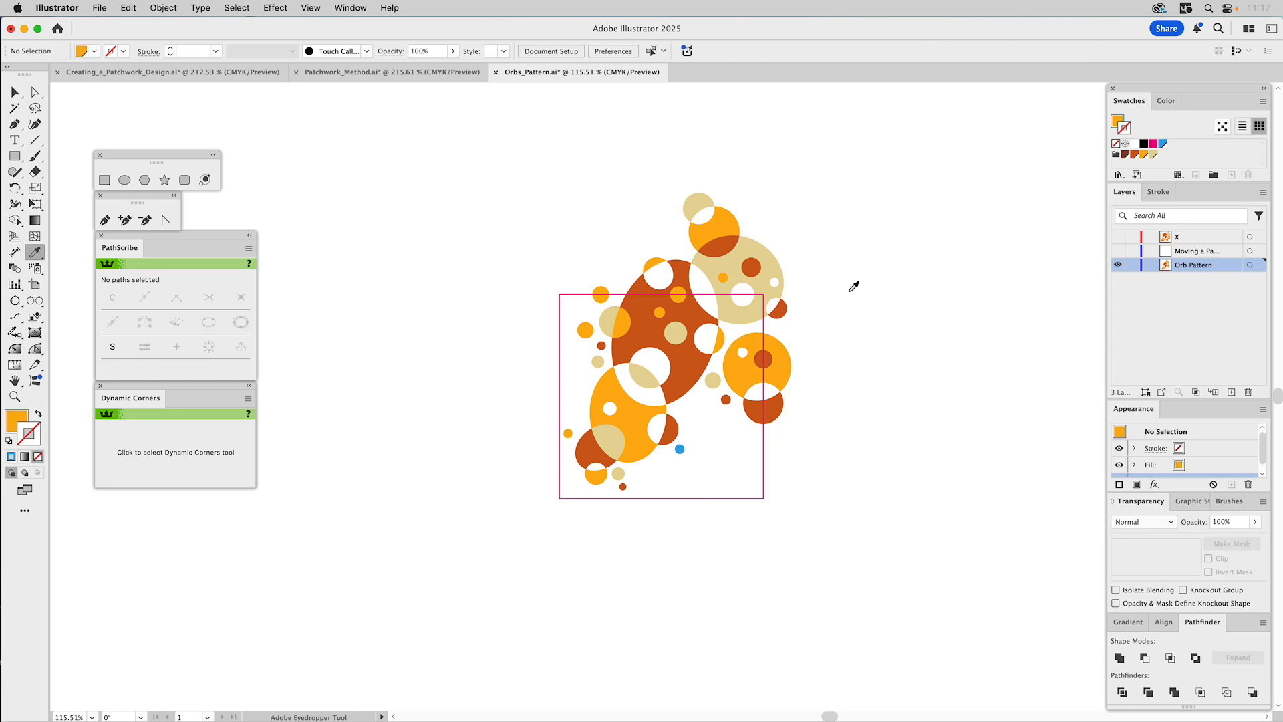
pyautogui.click(680, 451)
pyautogui.press('i')
pyautogui.click(755, 367)
pyautogui.press('super+shift+a')
pyautogui.press('v')
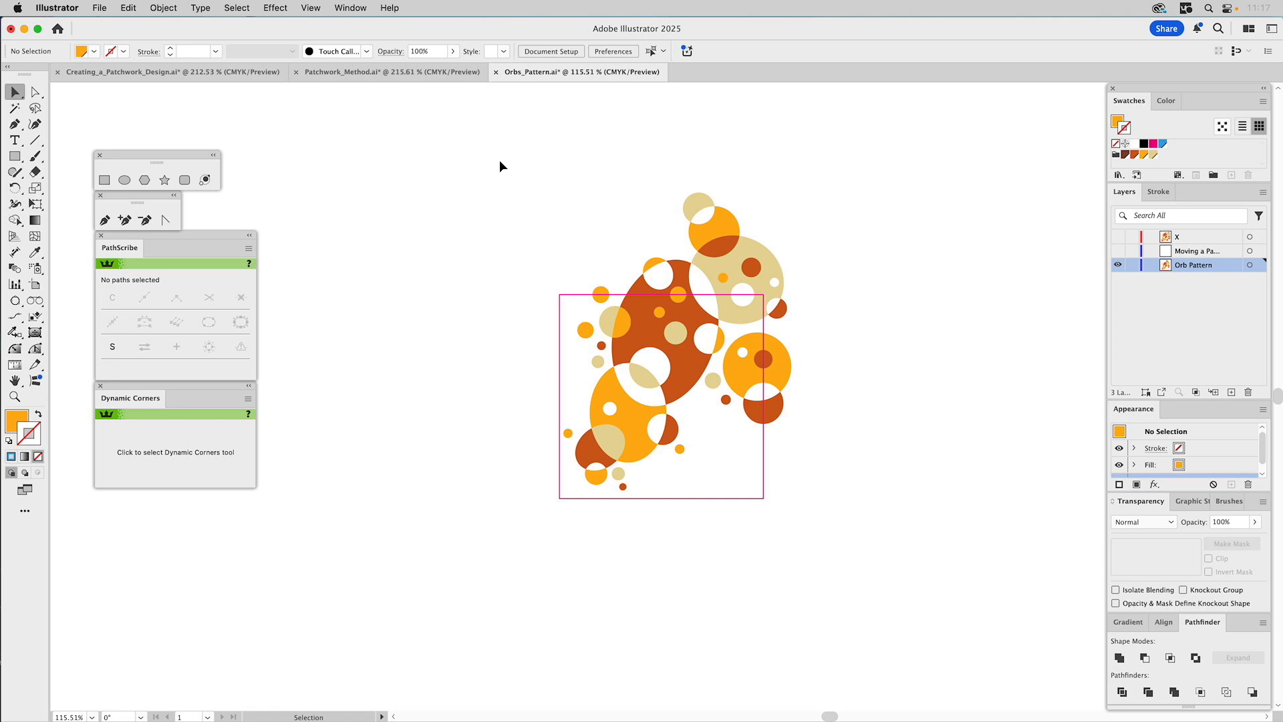
# Try duplicating the orb artwork with its square one tile down and one tile sideways, and delete the copy.
pyautogui.moveTo(515, 175); pyautogui.dragTo(841, 536)
pyautogui.moveTo(712, 471); pyautogui.dragTo(714, 468)
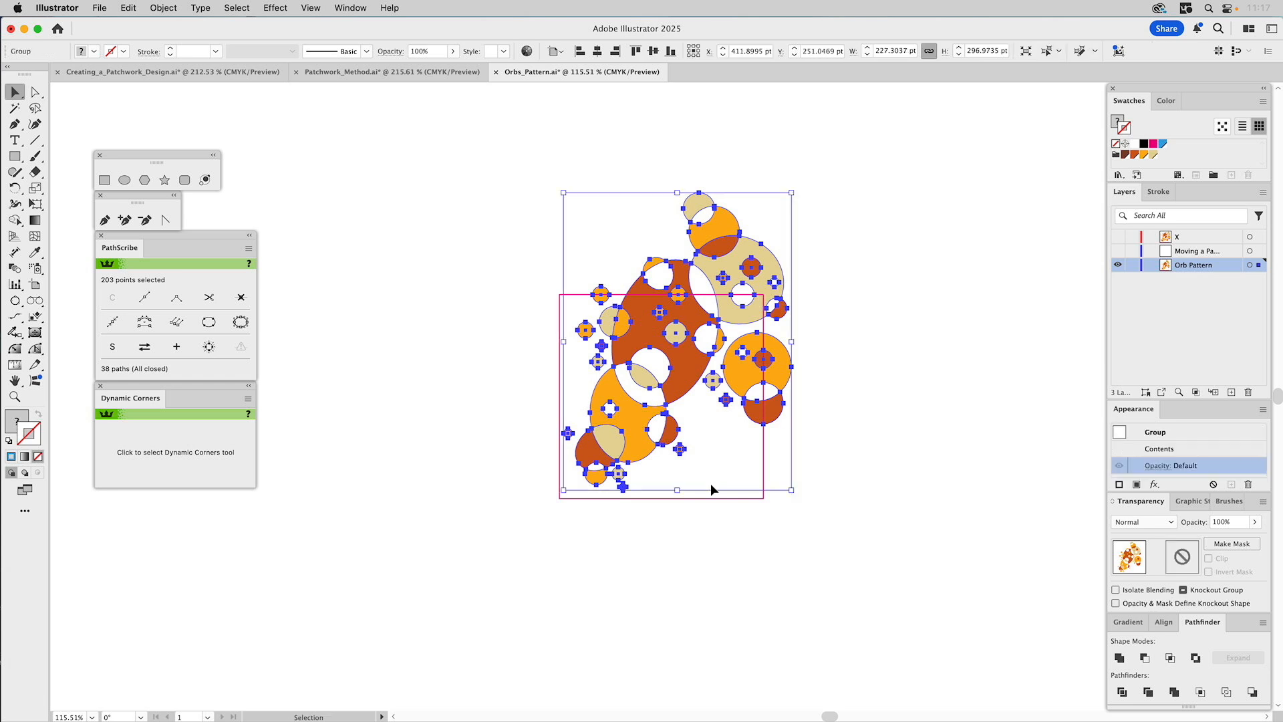
pyautogui.keyDown('shift'); pyautogui.click(761, 452); pyautogui.keyUp('shift')
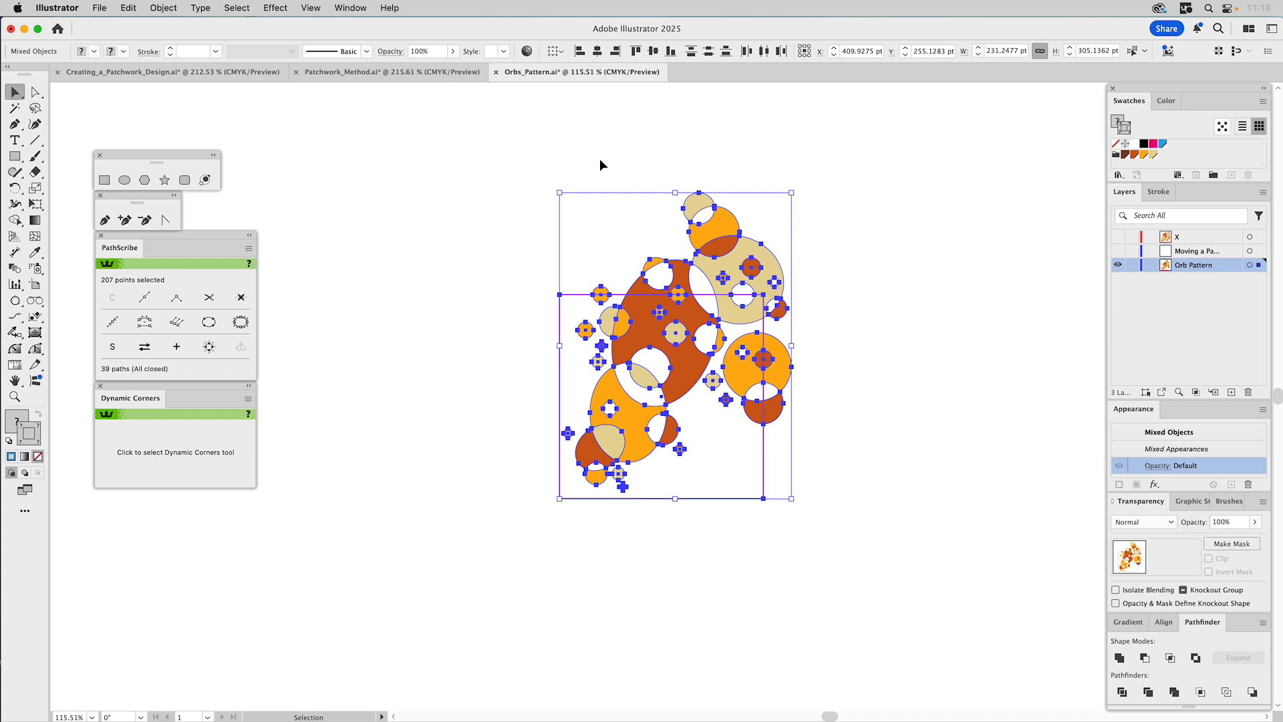
pyautogui.press('super')
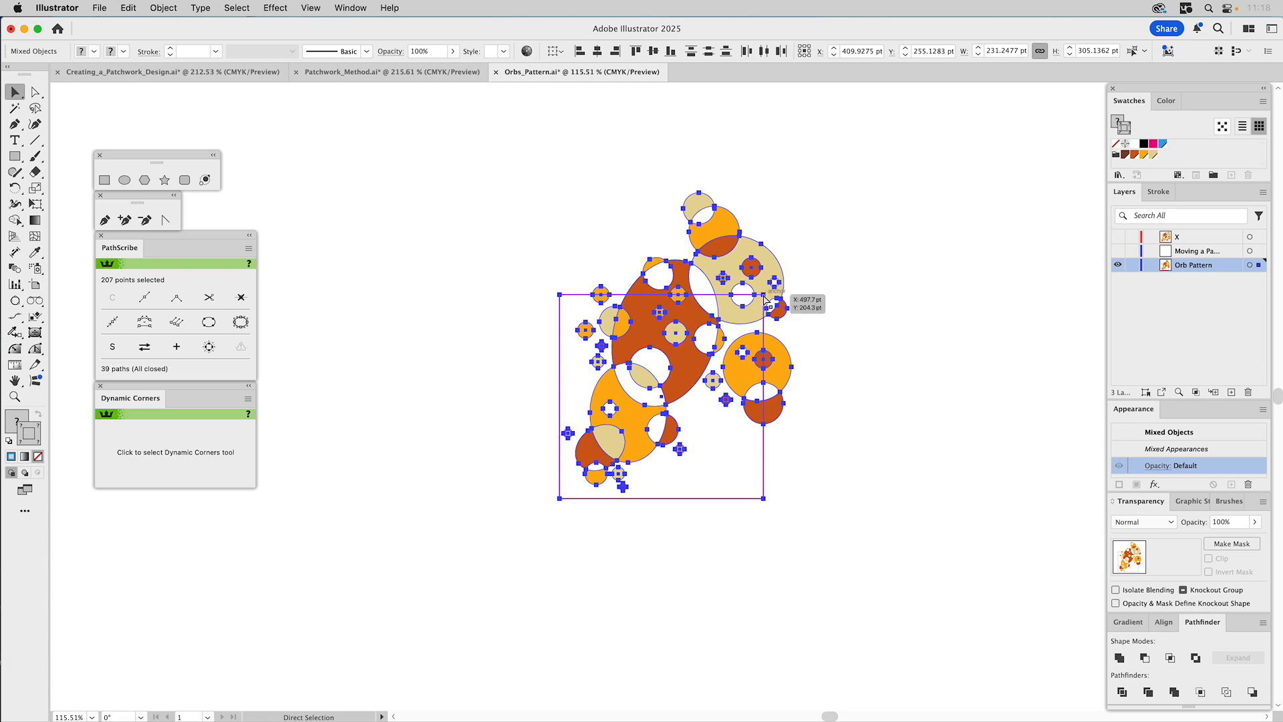
pyautogui.moveTo(764, 295); pyautogui.dragTo(764, 498)
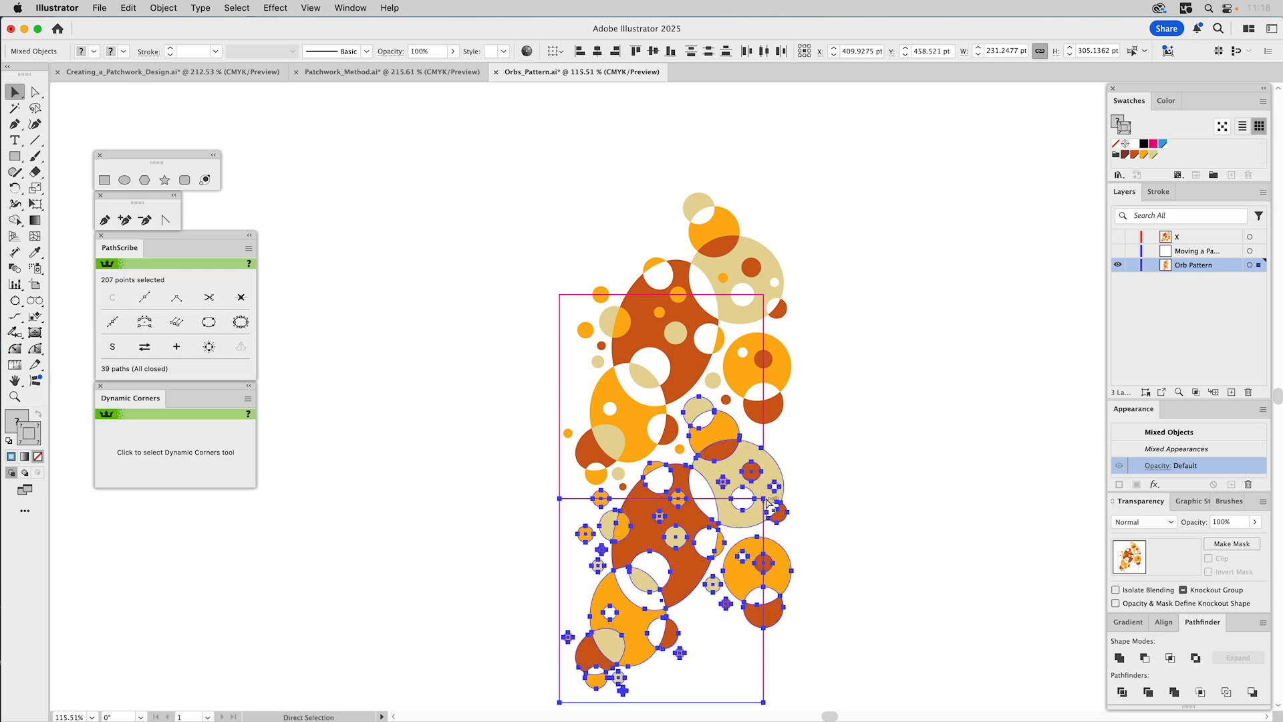
pyautogui.moveTo(766, 503); pyautogui.dragTo(562, 300)
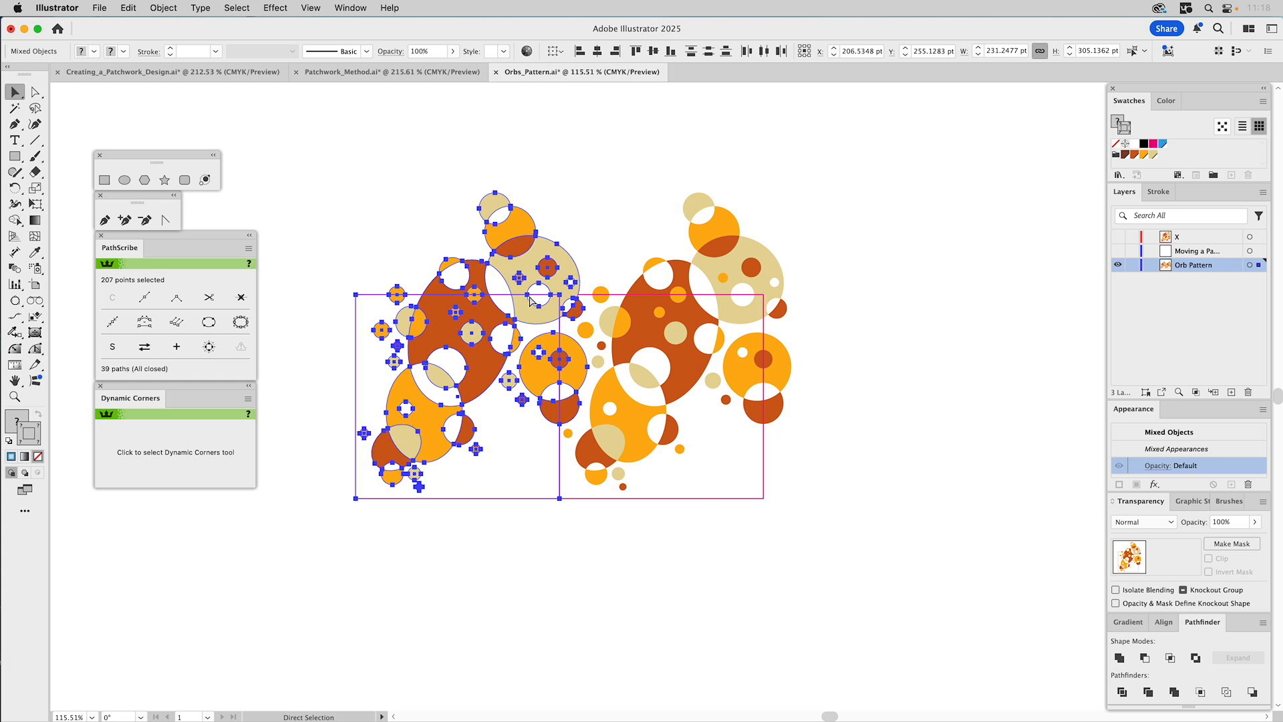
pyautogui.press('Delete')
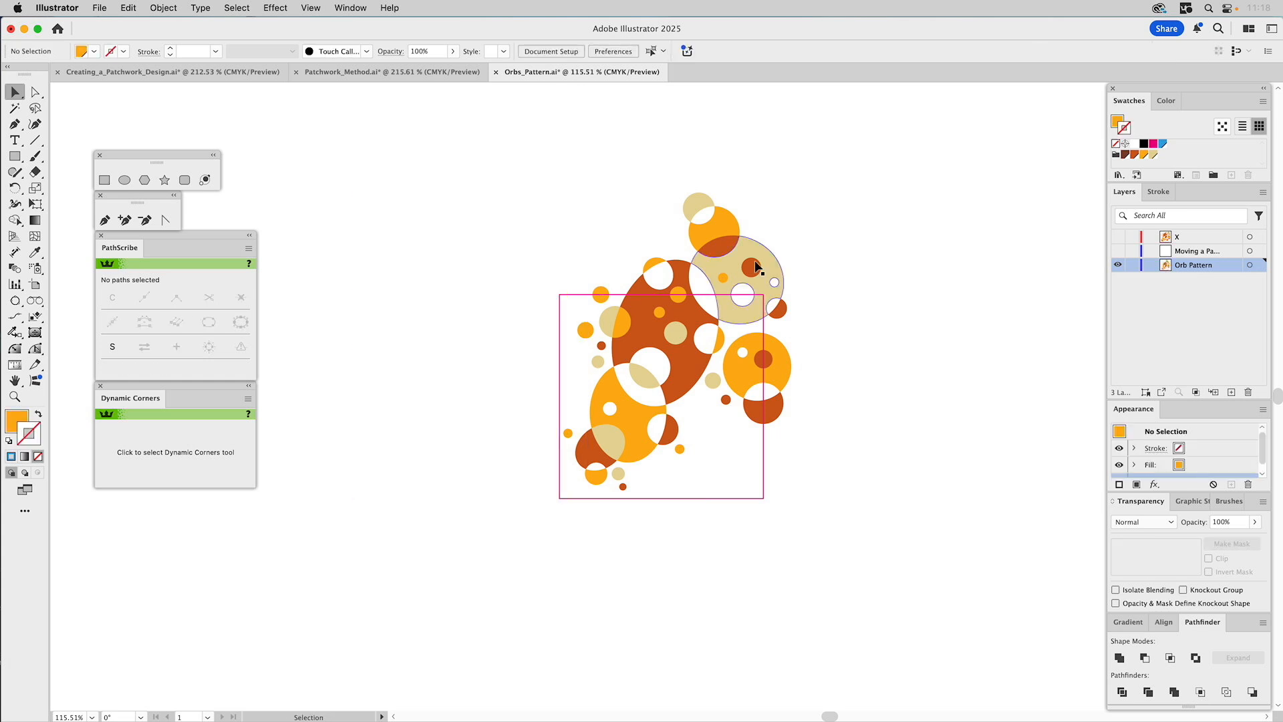
# Make the orb artwork and its magenta square into a new pattern swatch and open it for editing.
pyautogui.moveTo(801, 199); pyautogui.dragTo(559, 491)
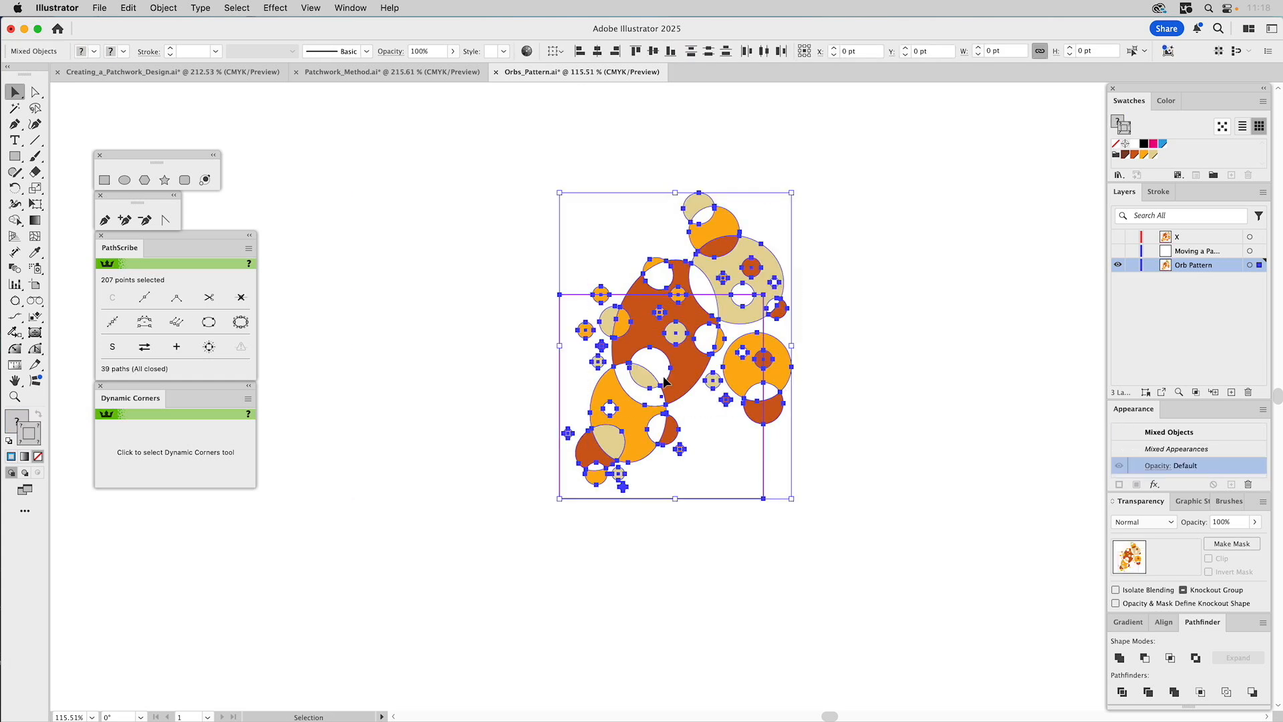
pyautogui.moveTo(732, 257); pyautogui.dragTo(1138, 159)
pyautogui.click(980, 223)
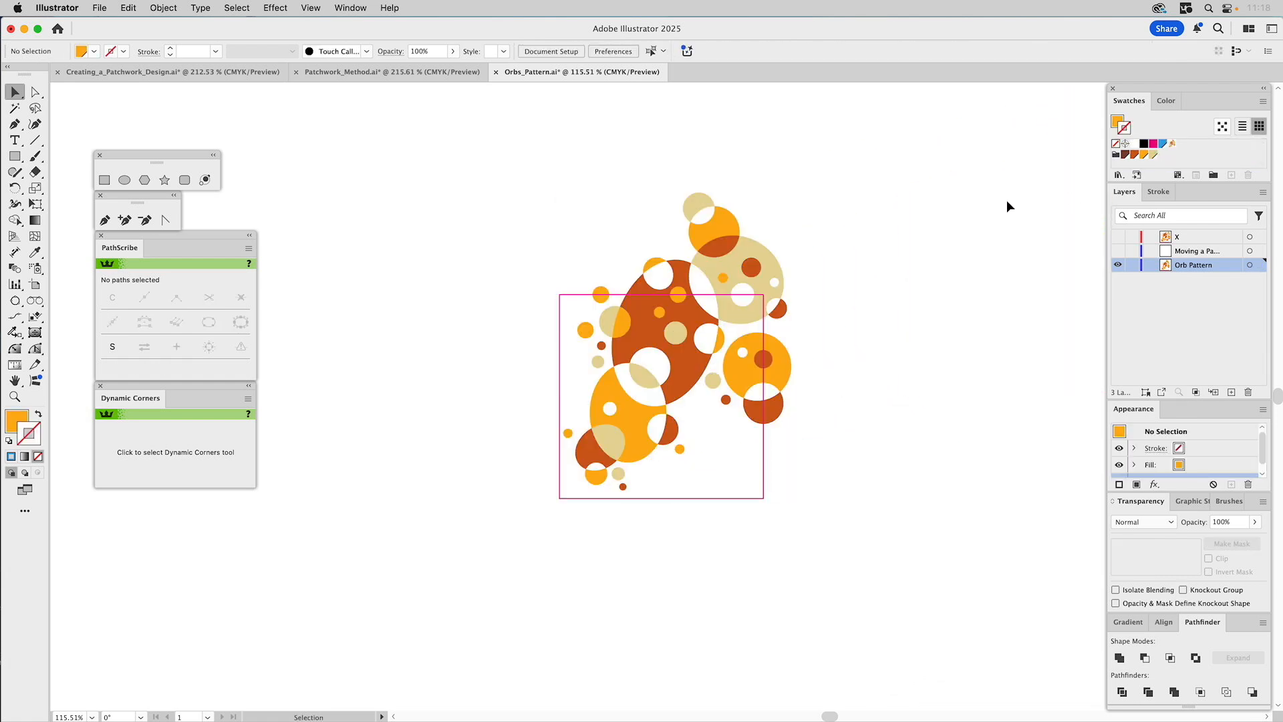
pyautogui.doubleClick(1172, 147)
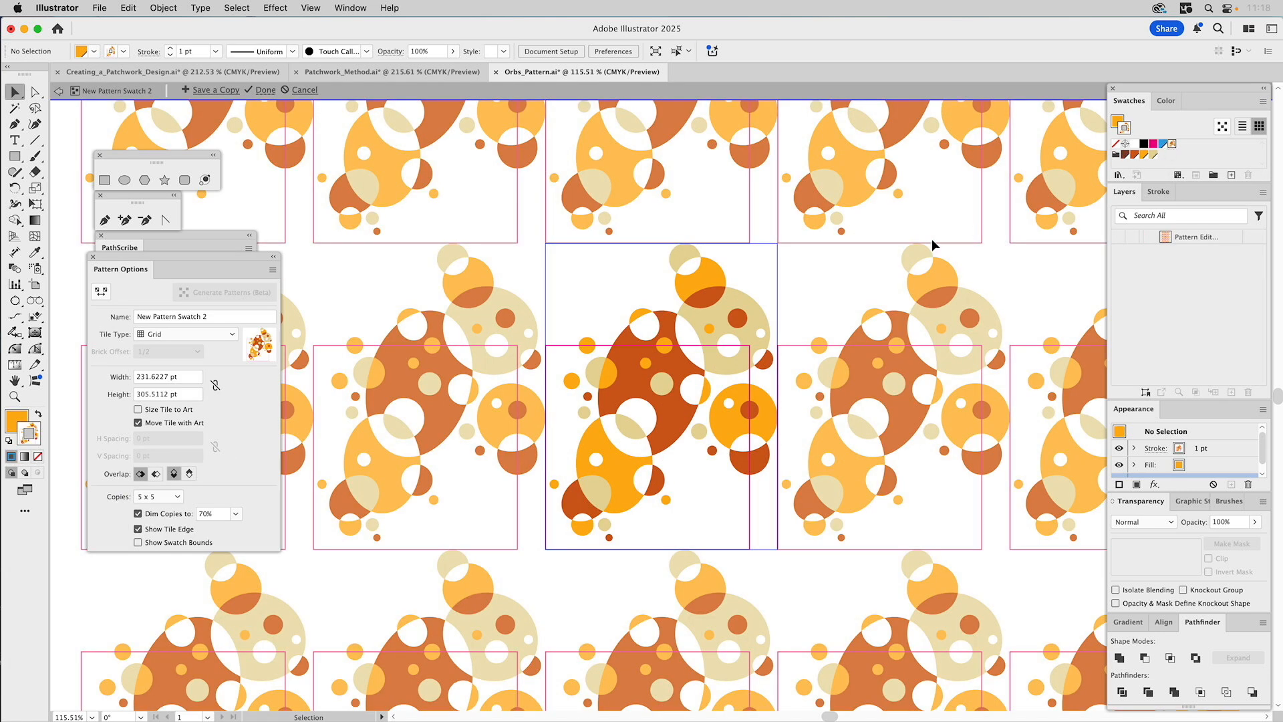
# Fit the pattern tile to the magenta square's edges, making it 203.3927 pt wide and 203.3927 pt high.
pyautogui.click(104, 293)
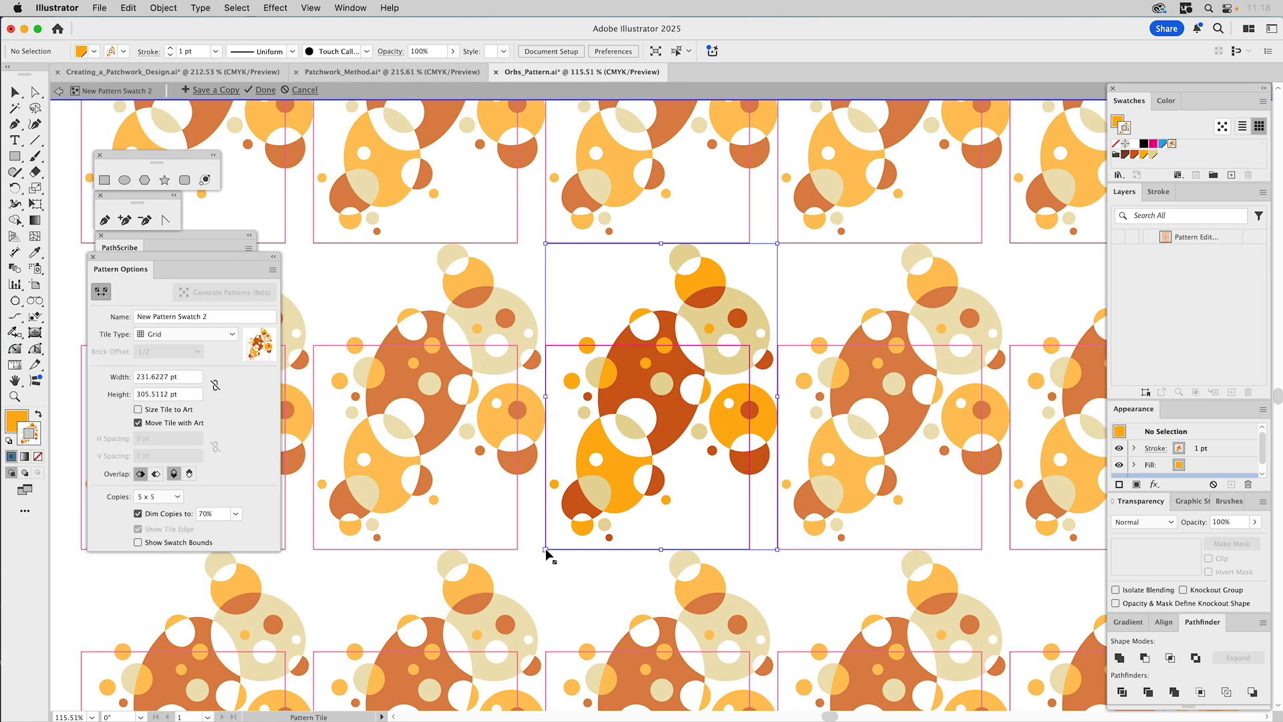
pyautogui.moveTo(545, 549); pyautogui.dragTo(500, 595)
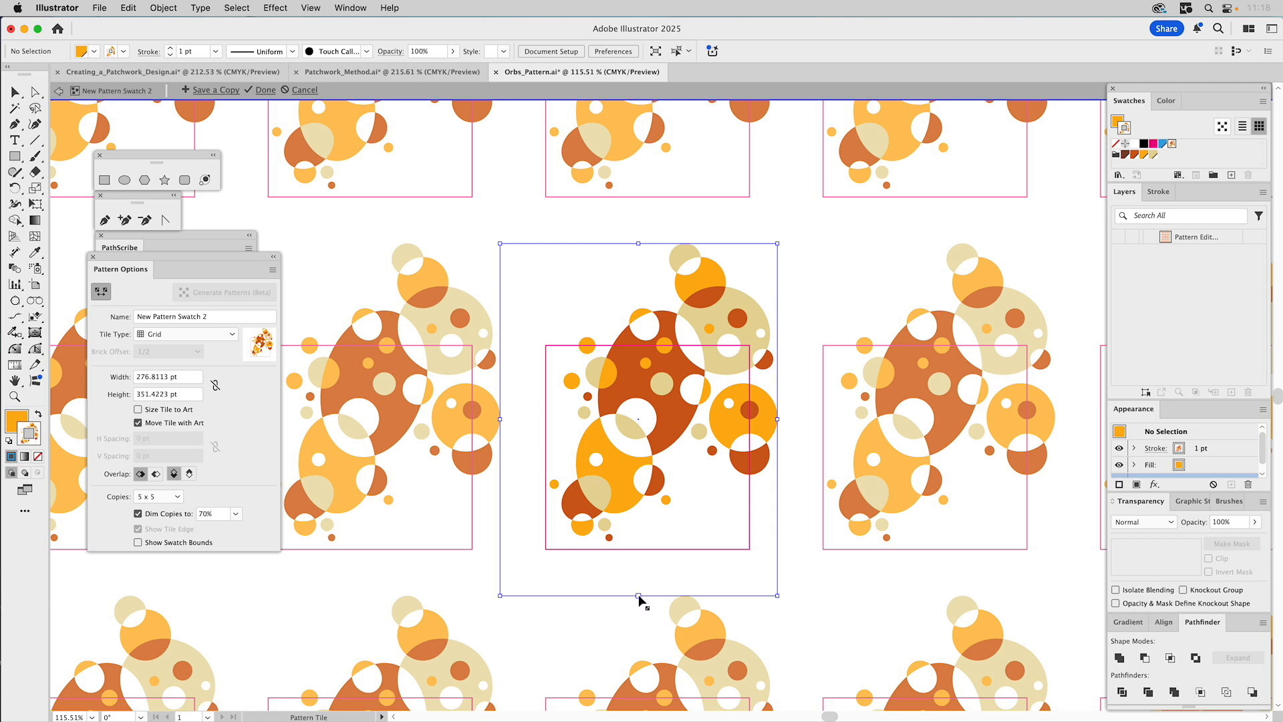
pyautogui.moveTo(639, 595); pyautogui.dragTo(638, 549)
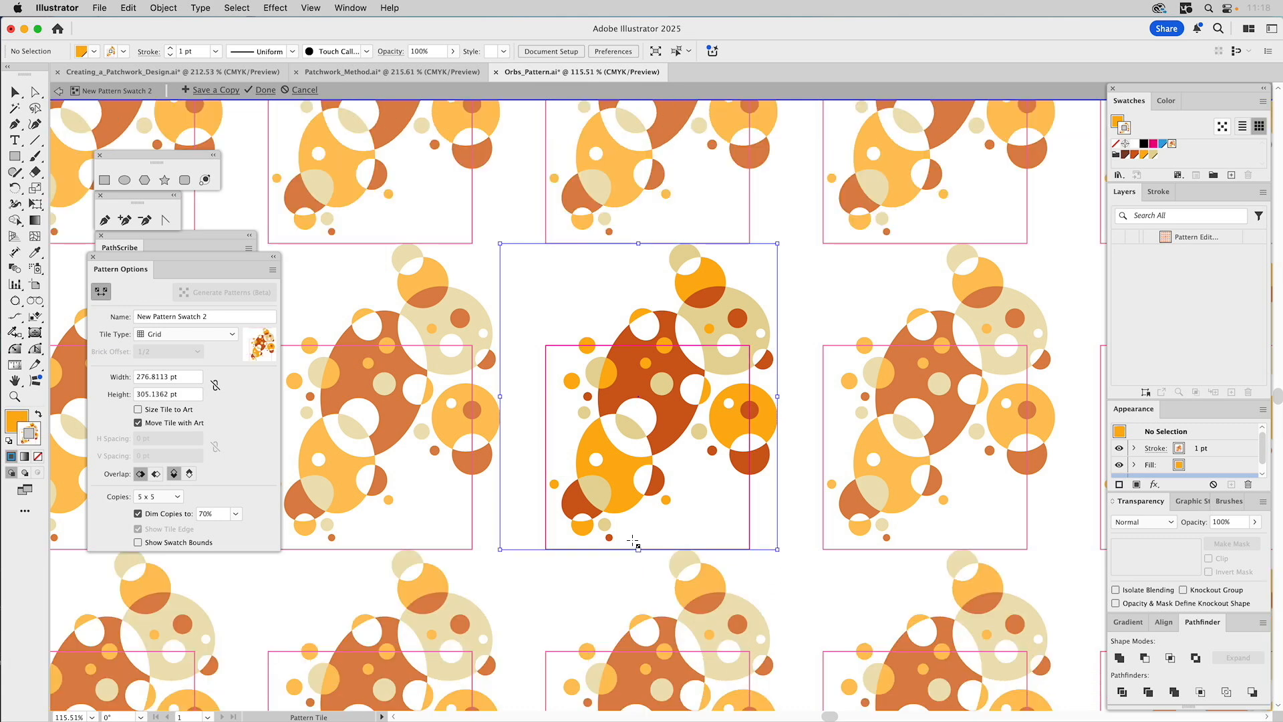
pyautogui.moveTo(639, 243); pyautogui.dragTo(605, 346)
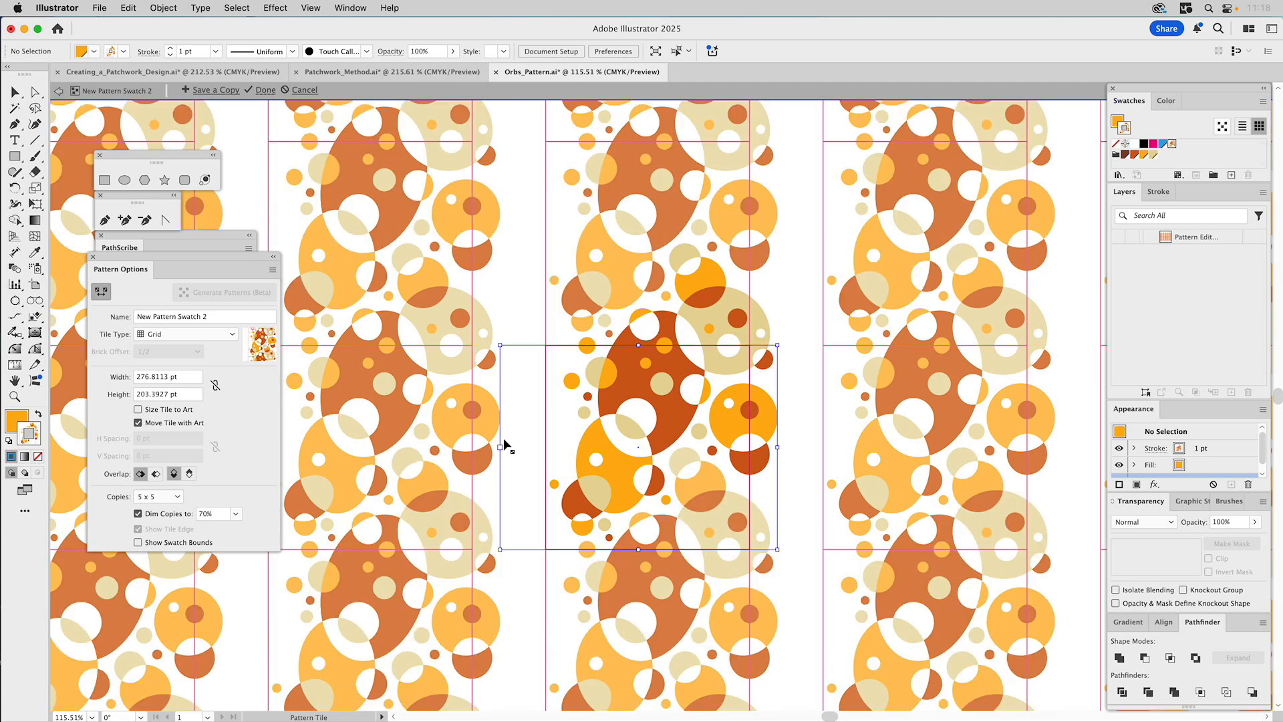
pyautogui.moveTo(501, 450); pyautogui.dragTo(546, 449)
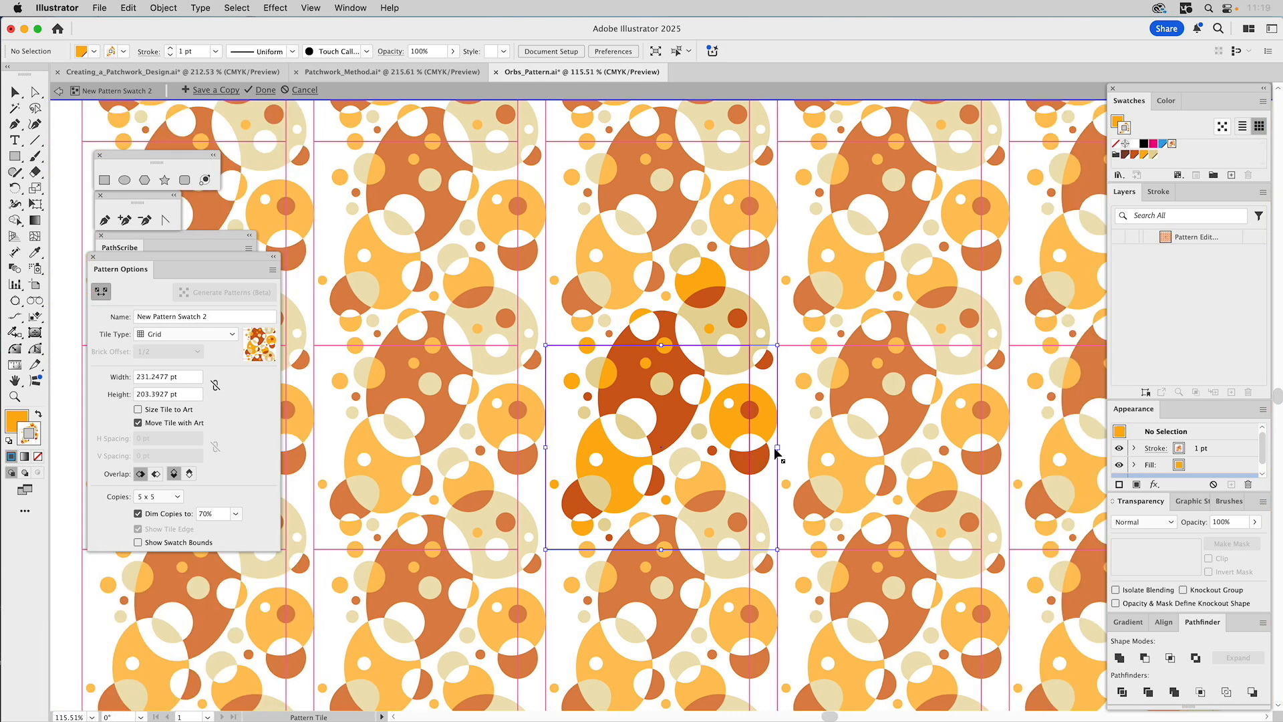
pyautogui.moveTo(777, 449); pyautogui.dragTo(750, 493)
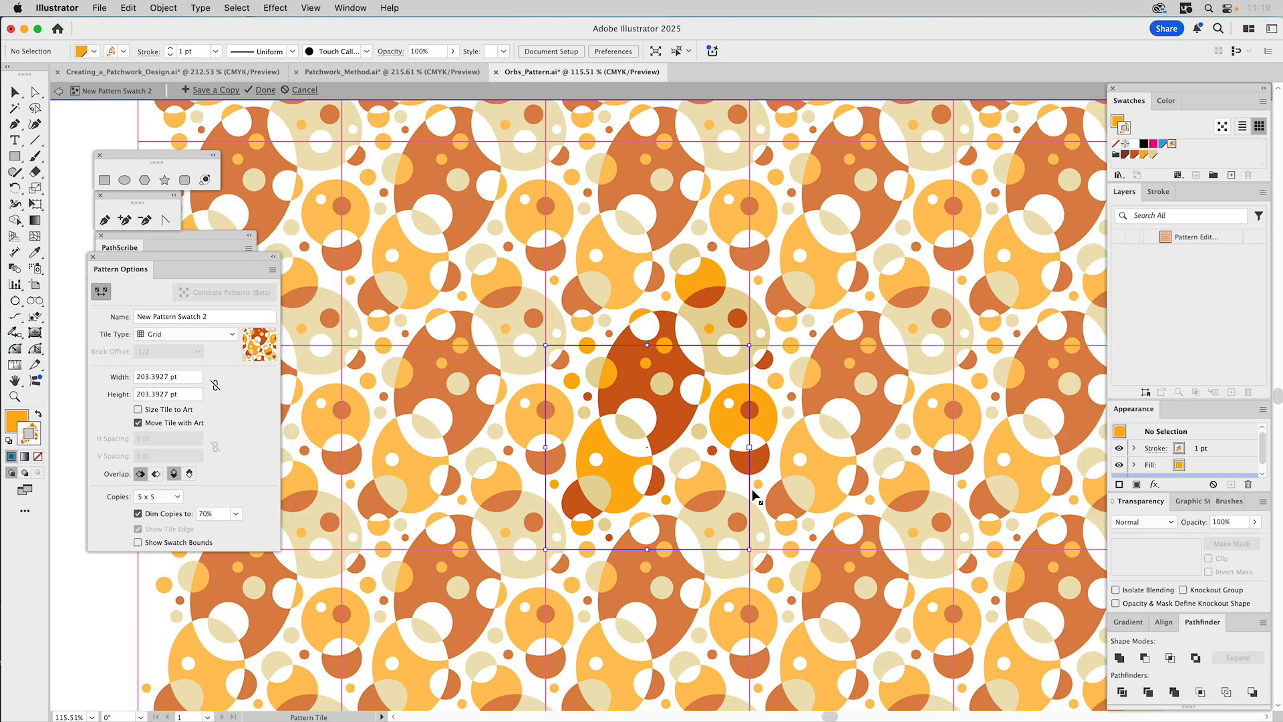
# Delete the magenta square from the pattern artwork.
pyautogui.press('v')
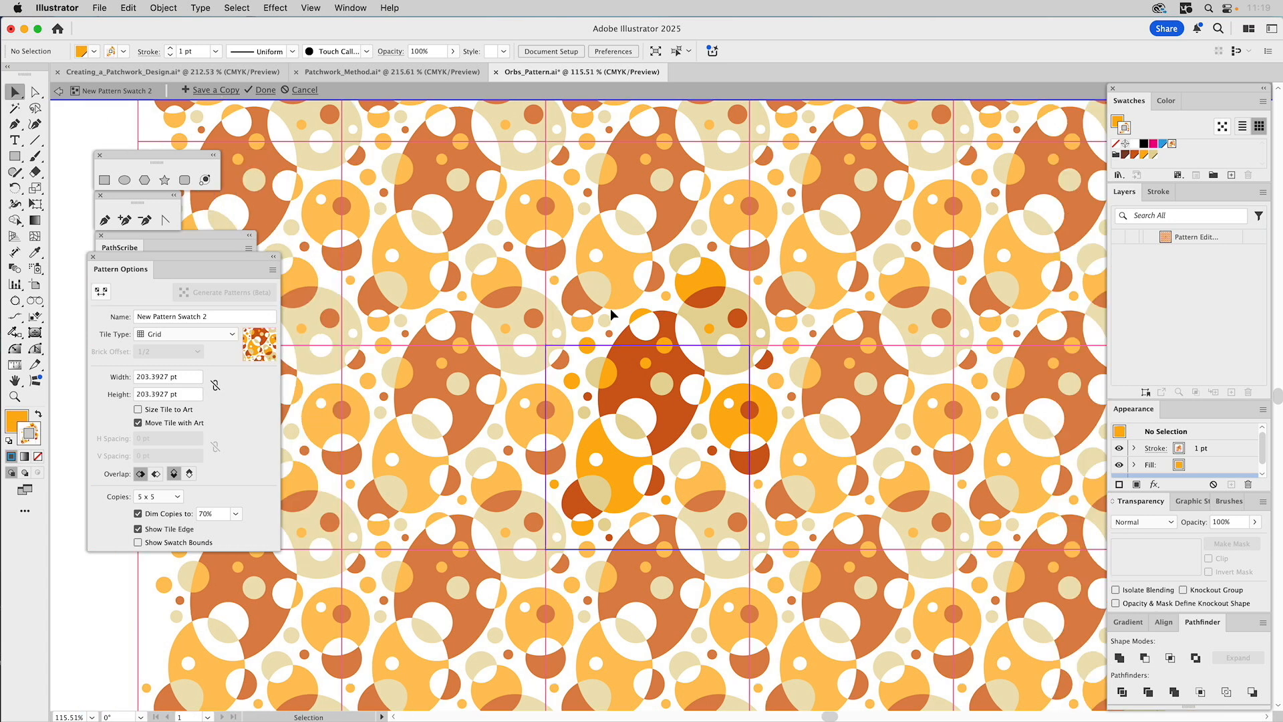
pyautogui.click(600, 352)
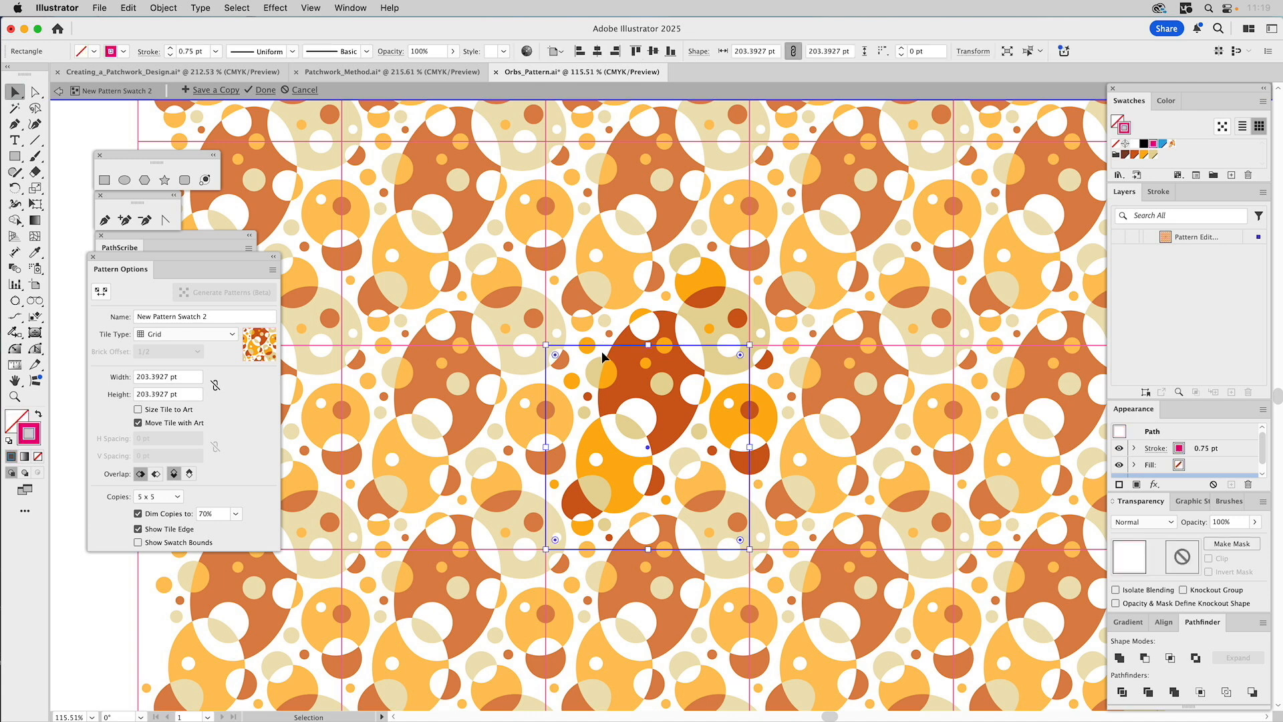
pyautogui.press('super+shift+a')
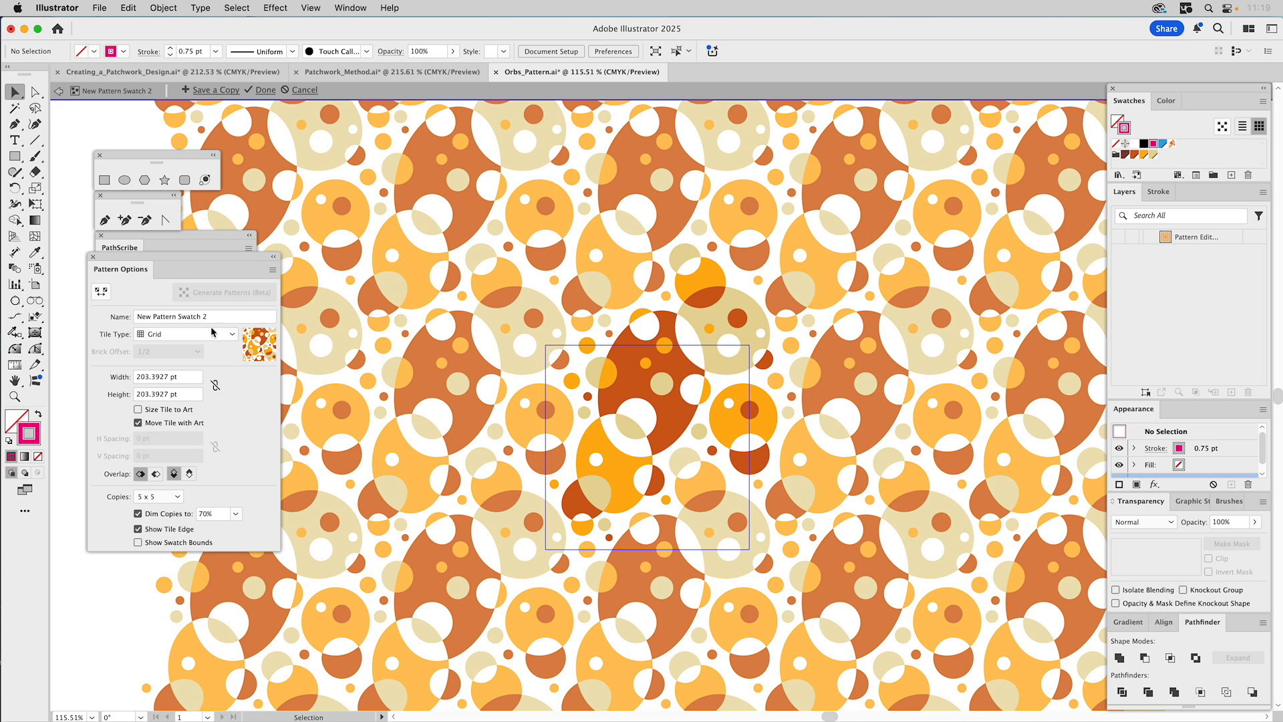
# Name the pattern Orbs and exit pattern editing.
pyautogui.click(230, 323)
pyautogui.write('Orbs')
pyautogui.press('Return')
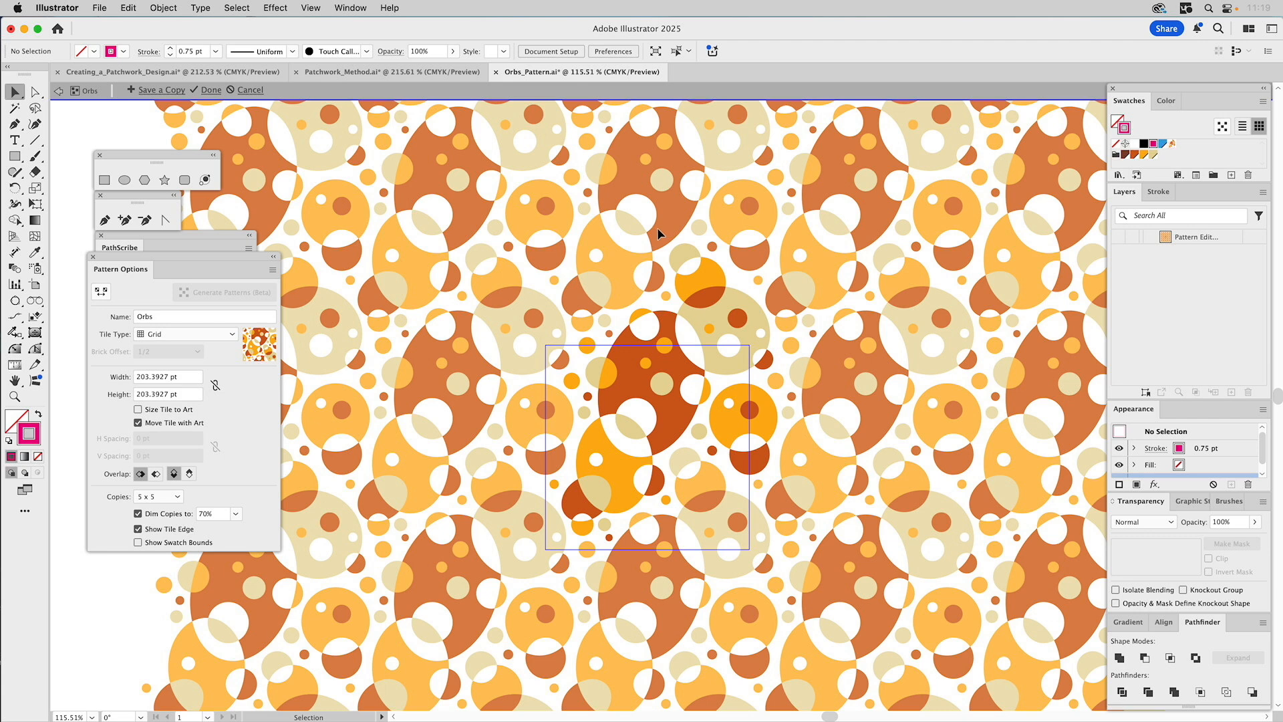
pyautogui.press('Escape')
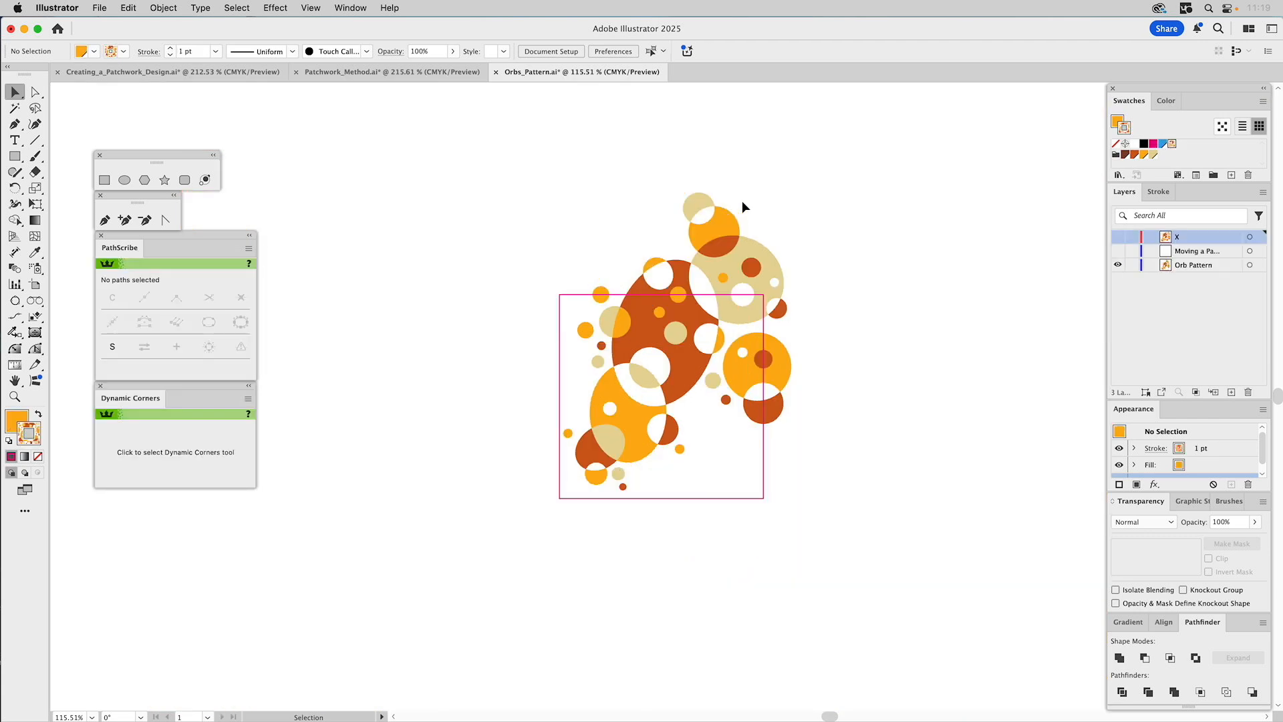
# Hide the Orb Pattern layer, show the layer directly above it and fill its large rectangle with the dark brown swatch.
pyautogui.click(1119, 265)
pyautogui.click(1118, 250)
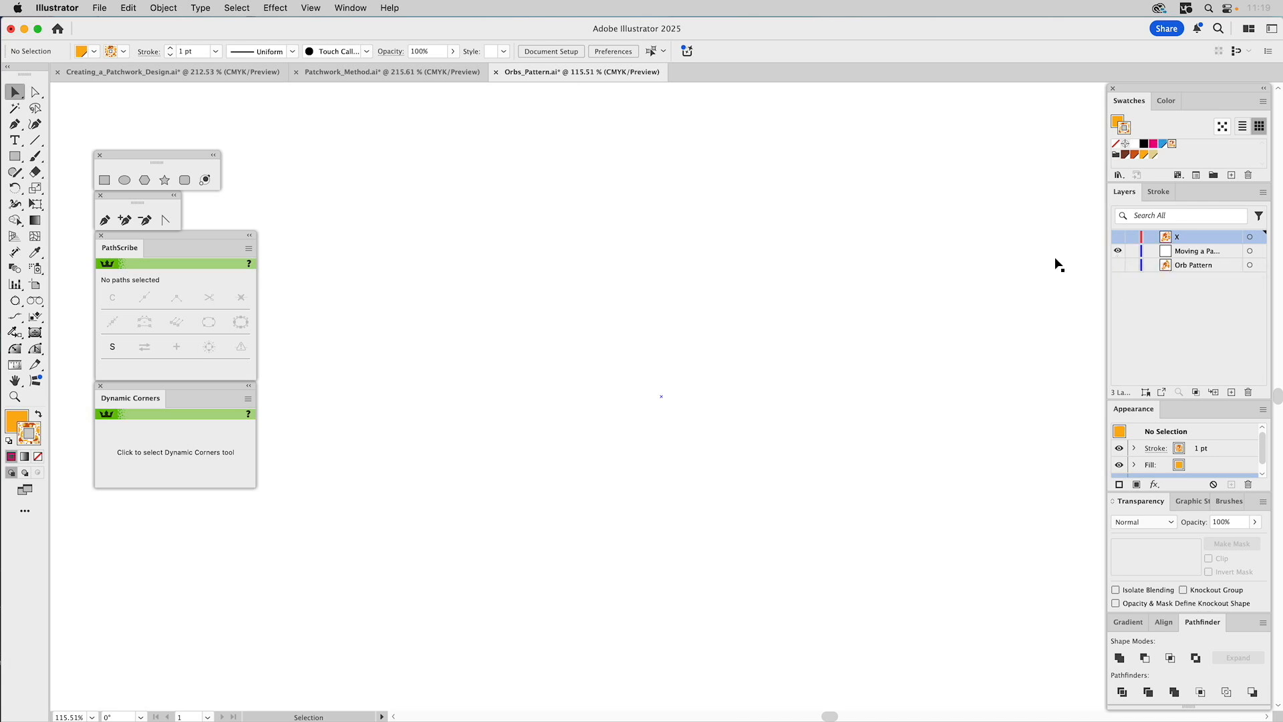
pyautogui.press('super+a')
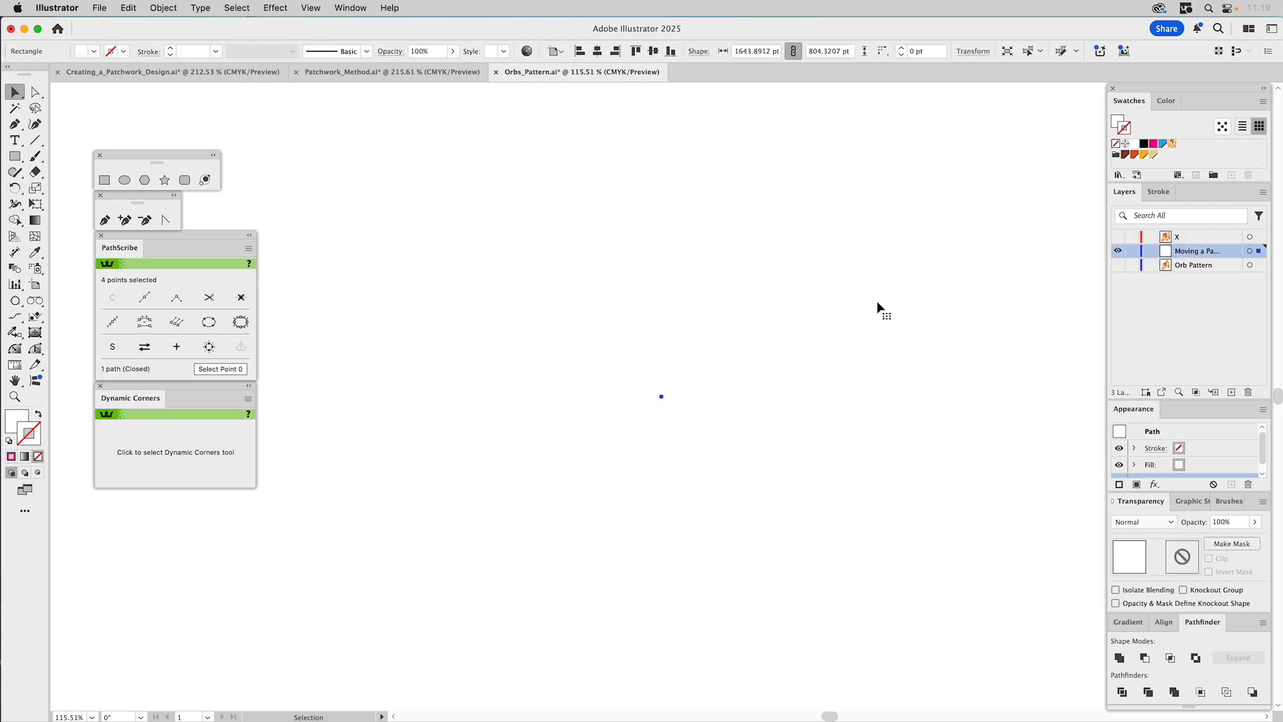
pyautogui.click(1125, 156)
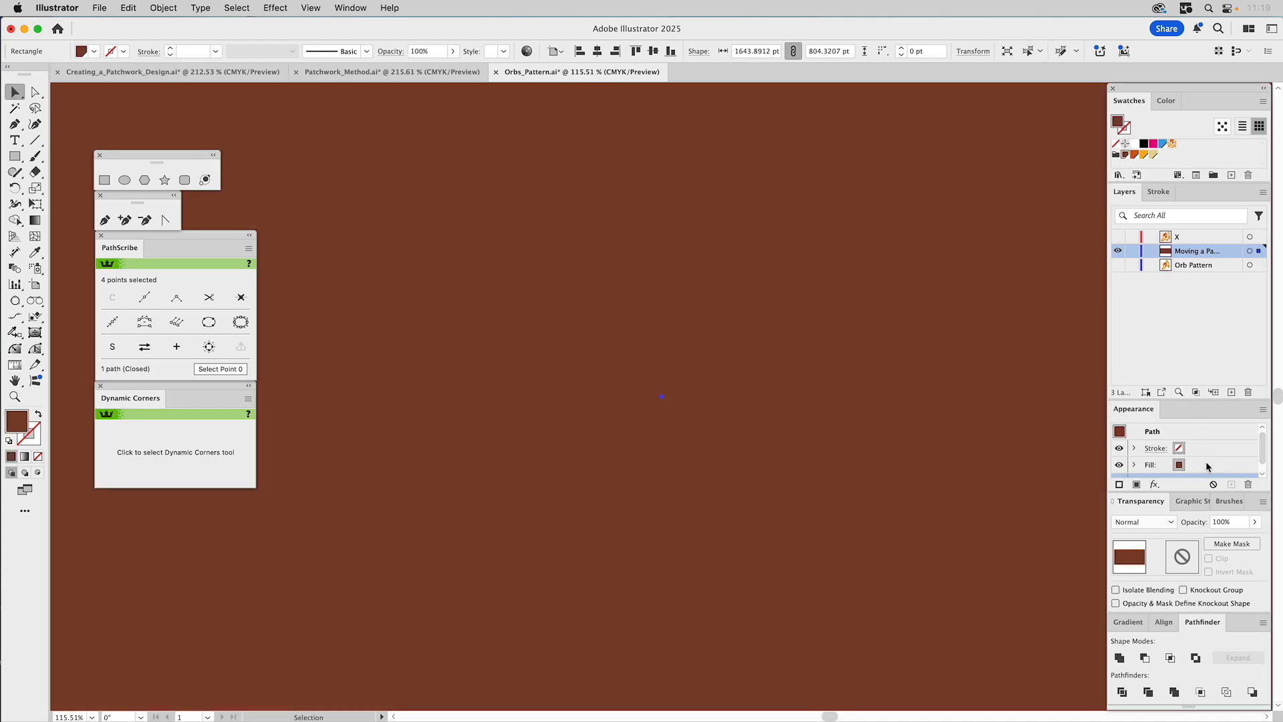
# Add a second fill above the rectangle's brown fill, set it to the Orbs pattern and redock the Appearance panel.
pyautogui.click(1184, 470)
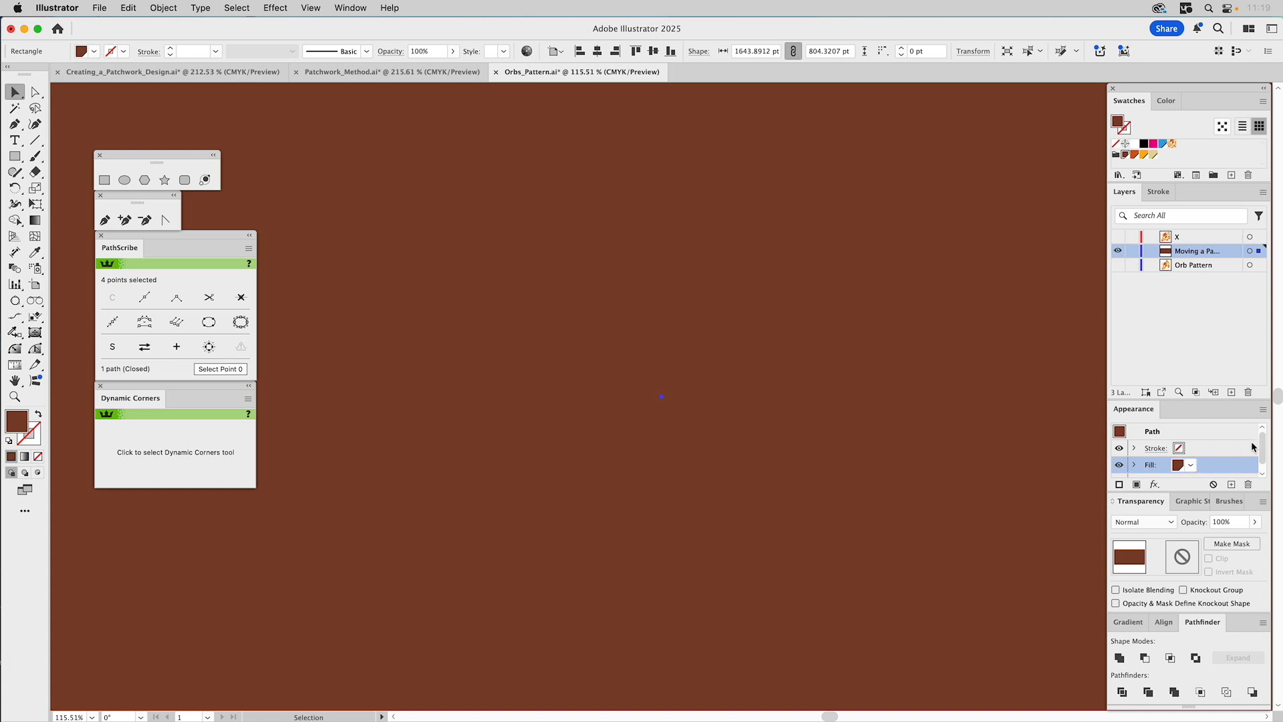
pyautogui.click(1262, 409)
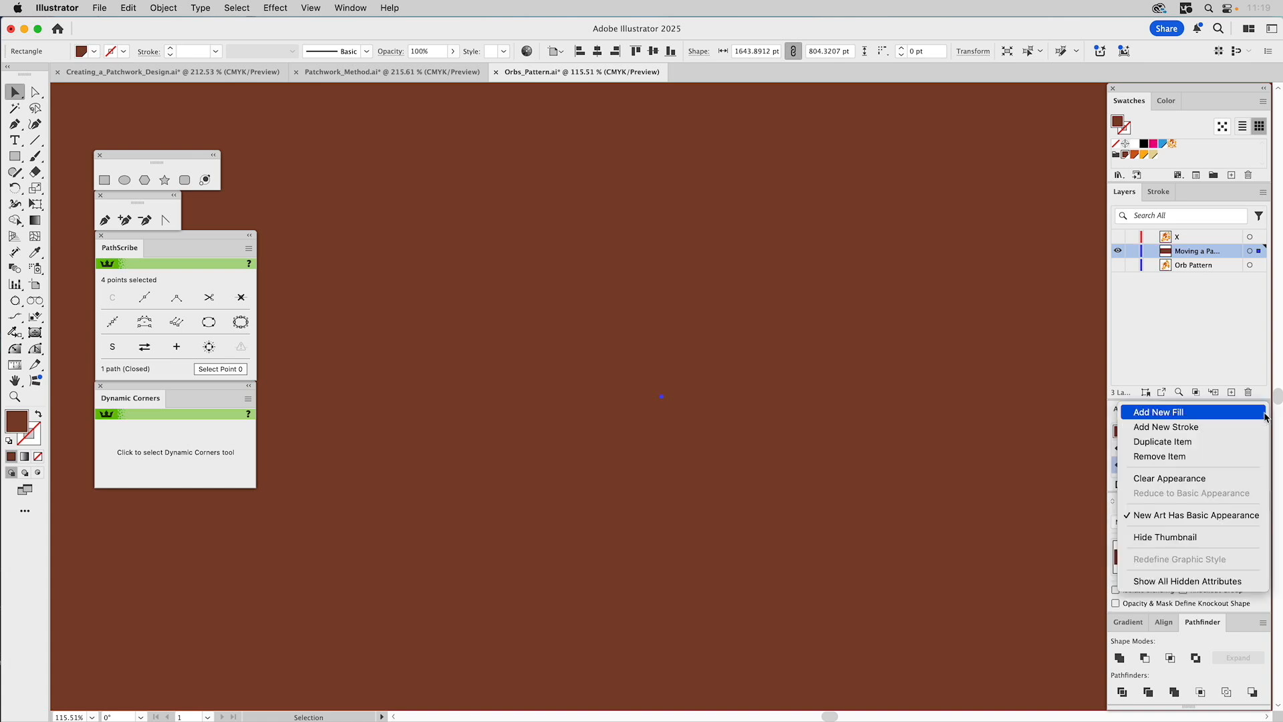
pyautogui.click(1181, 413)
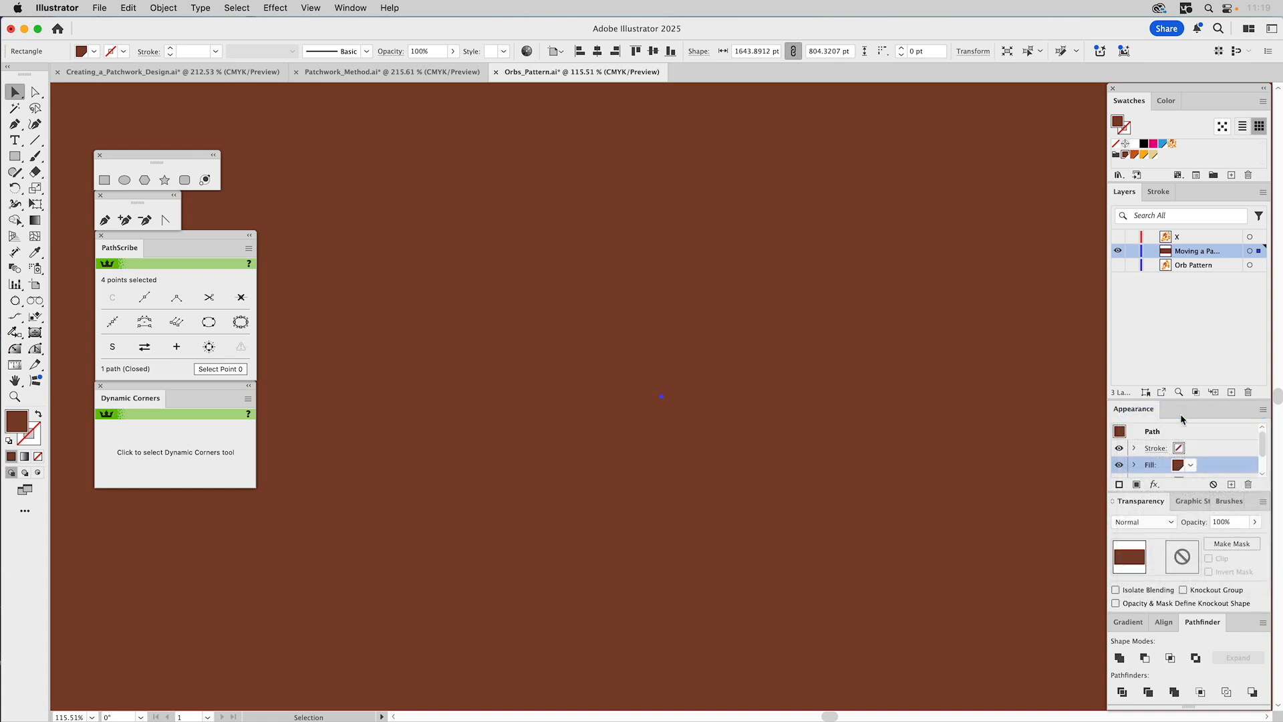
pyautogui.moveTo(1134, 409); pyautogui.dragTo(884, 150)
pyautogui.moveTo(1010, 237); pyautogui.dragTo(1009, 351)
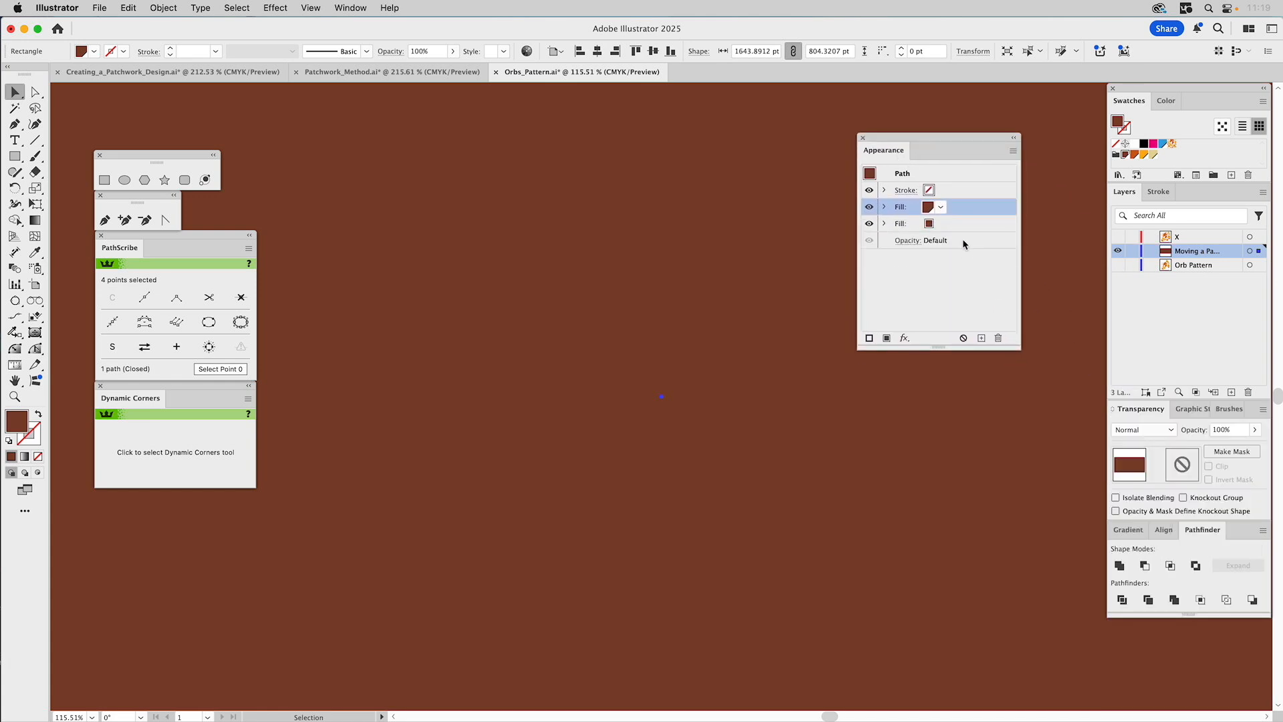
pyautogui.click(941, 208)
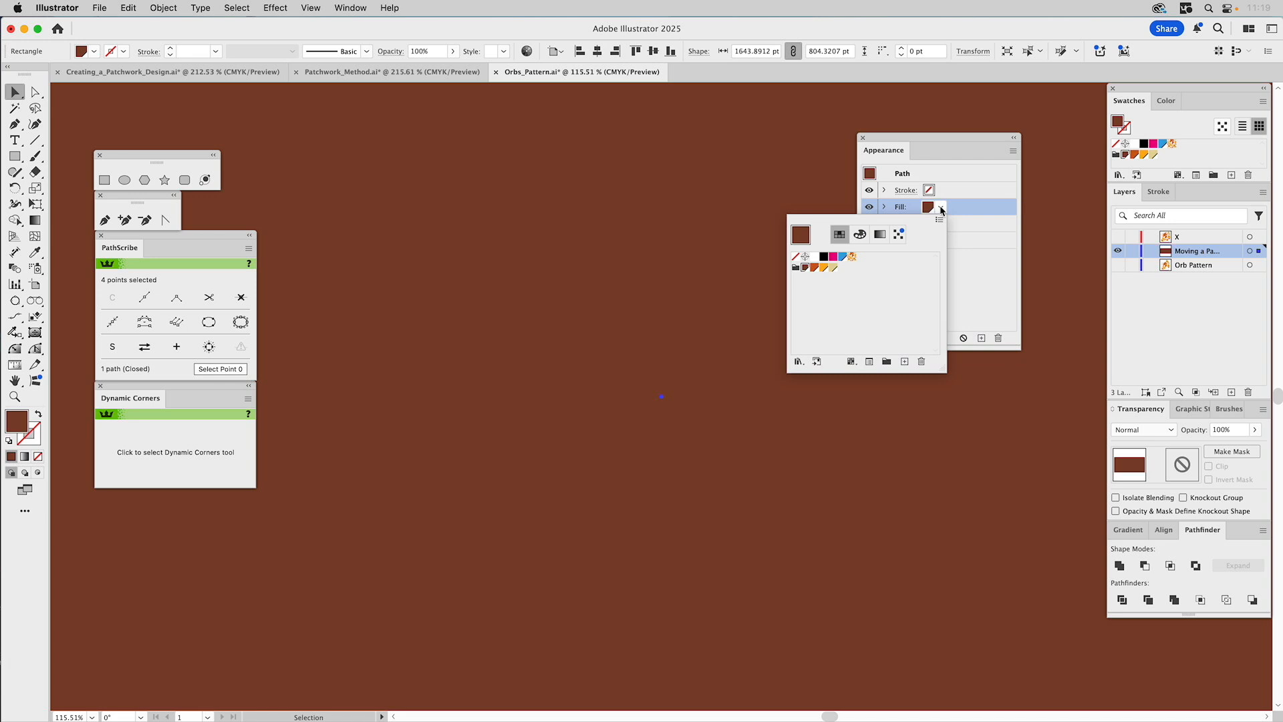
pyautogui.click(852, 258)
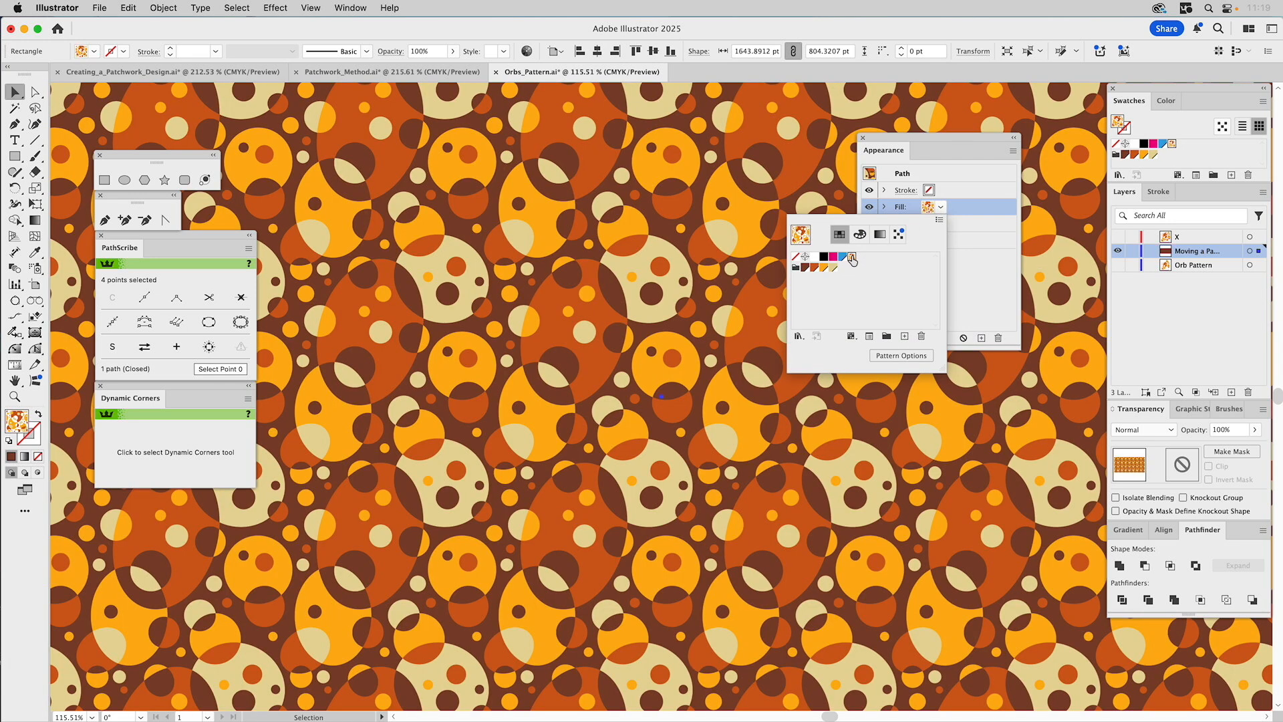
pyautogui.click(976, 143)
pyautogui.moveTo(964, 135); pyautogui.dragTo(1122, 514)
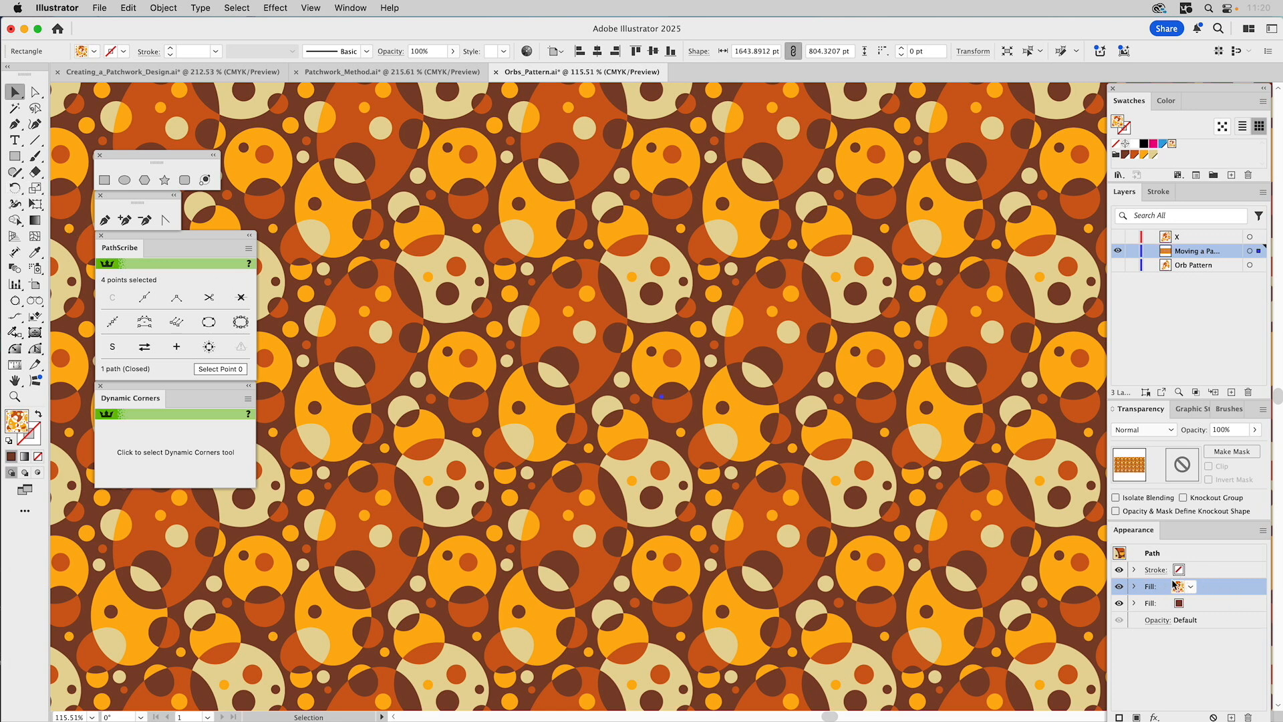
# Scale only the rectangle's Orbs pattern uniformly to 85%, leaving object transformation off and previewing the result.
pyautogui.doubleClick(36, 190)
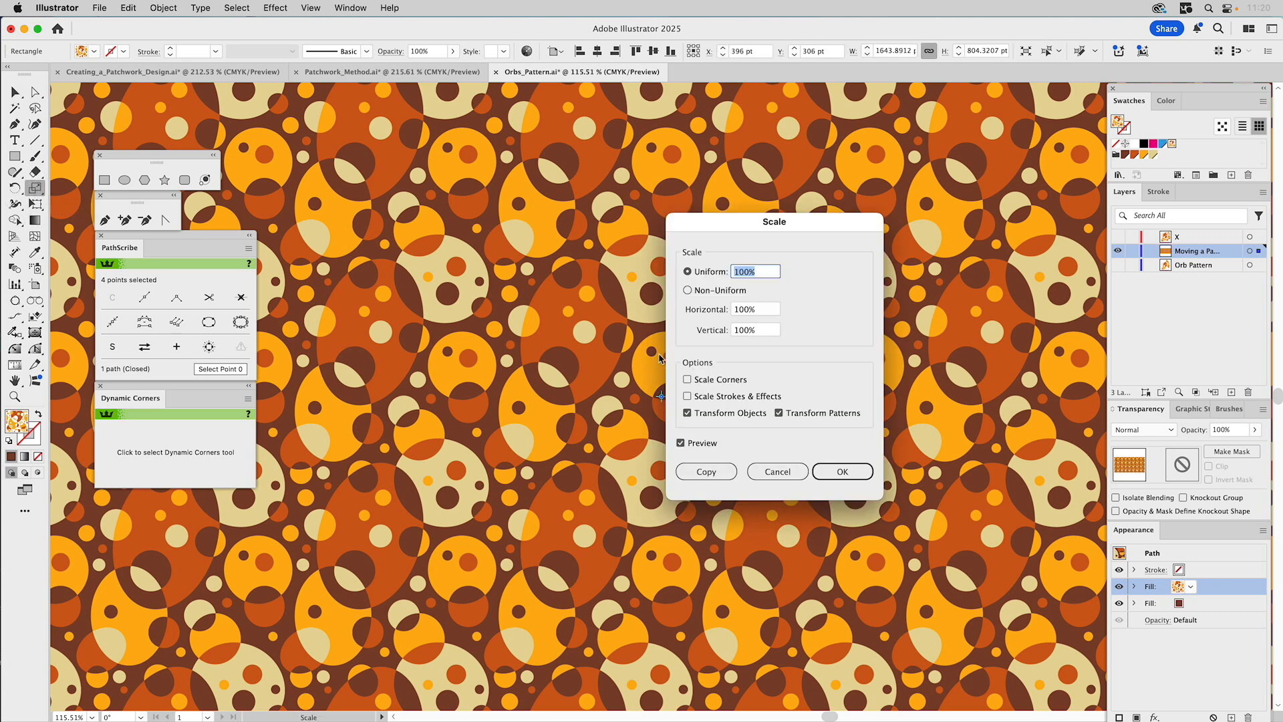
pyautogui.click(710, 415)
pyautogui.write('85')
pyautogui.click(701, 443)
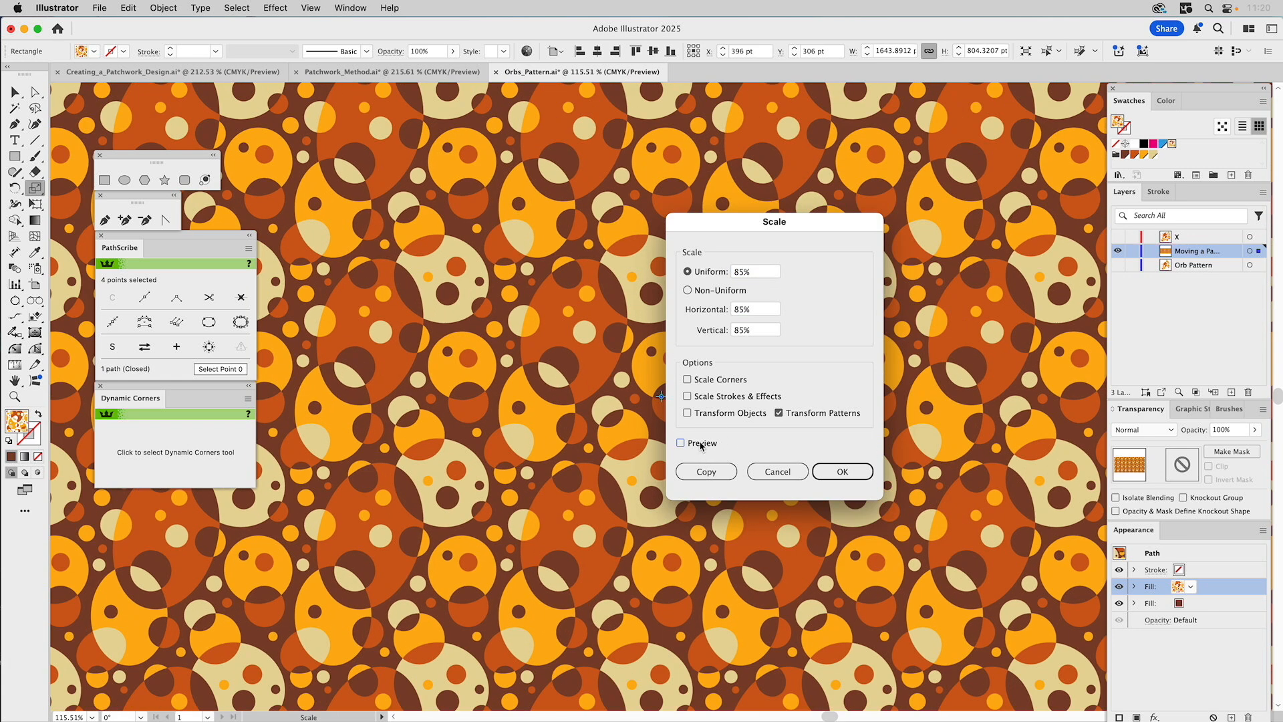
pyautogui.click(701, 442)
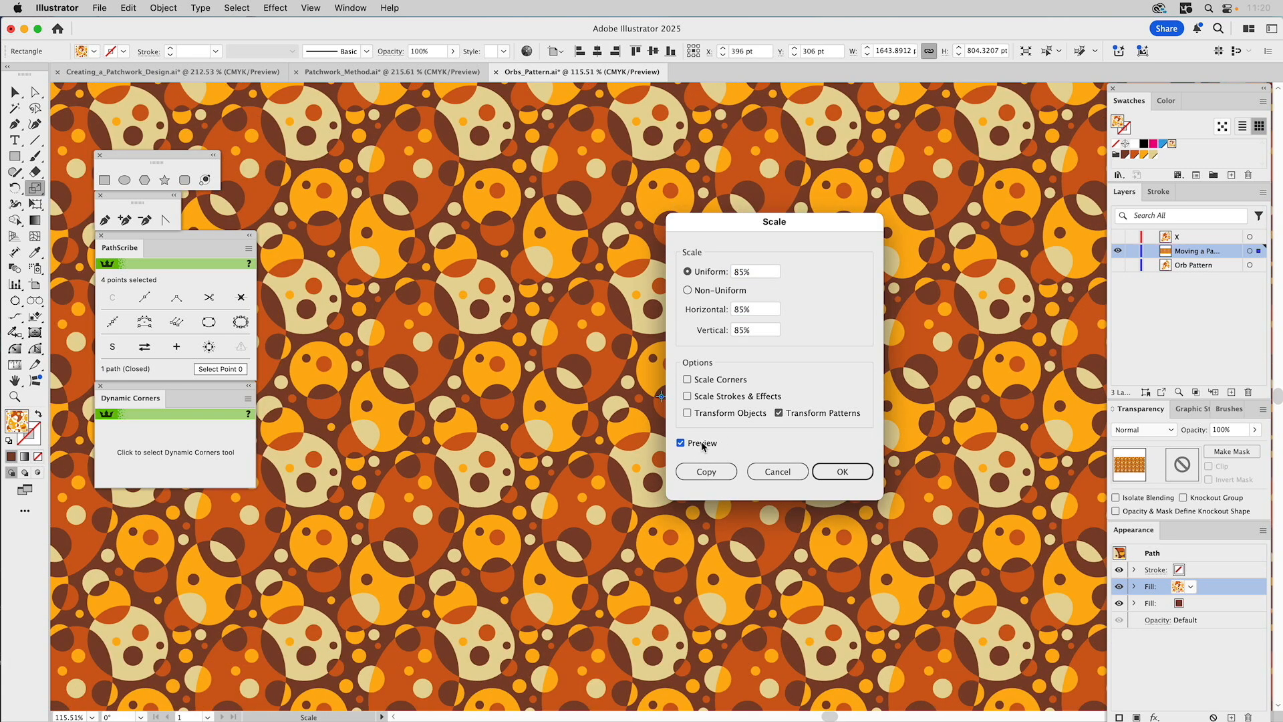
pyautogui.click(831, 472)
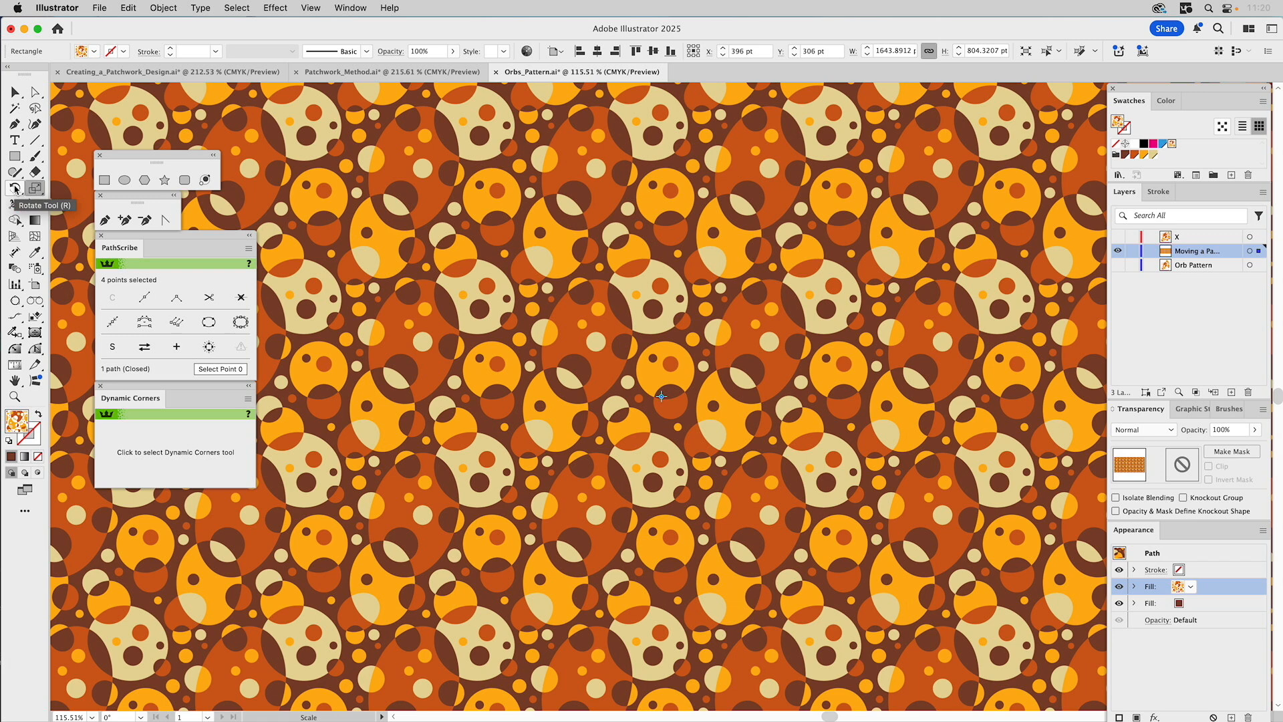
# Rotate only the pattern fill to 122° without transforming the rectangle, and shift the pattern slightly to the right inside it.
pyautogui.click(15, 189)
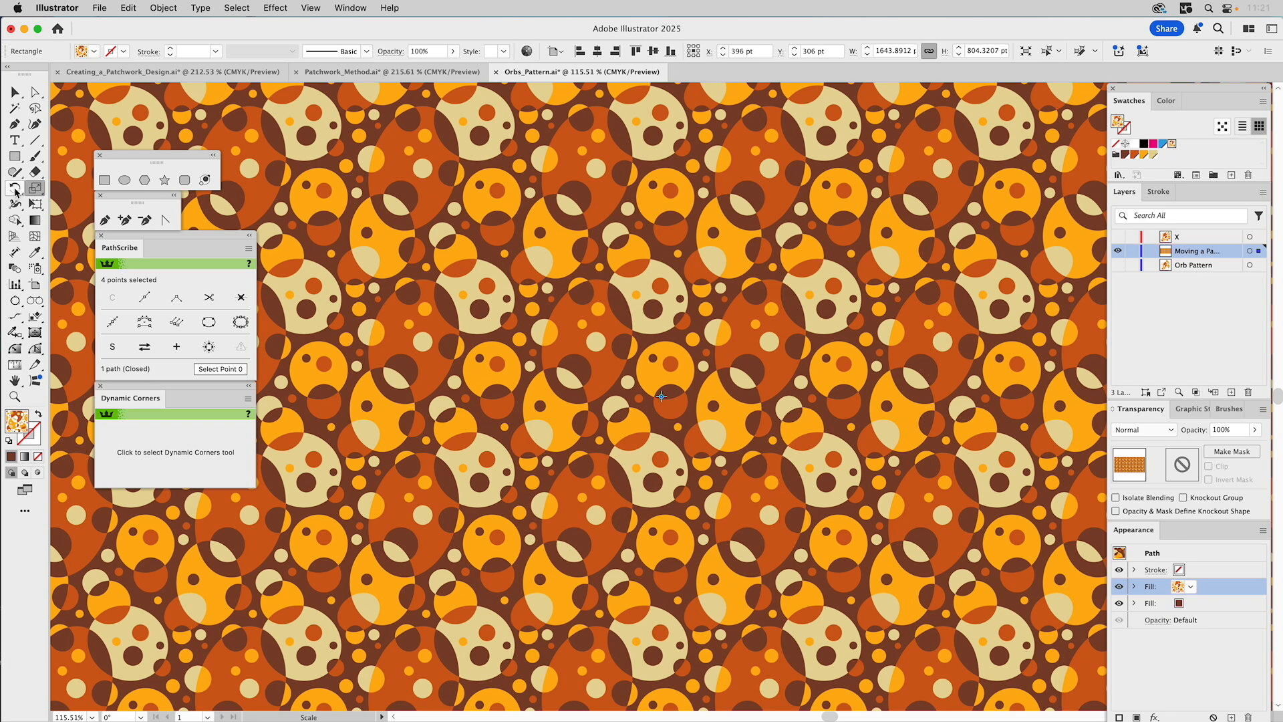
pyautogui.doubleClick(15, 192)
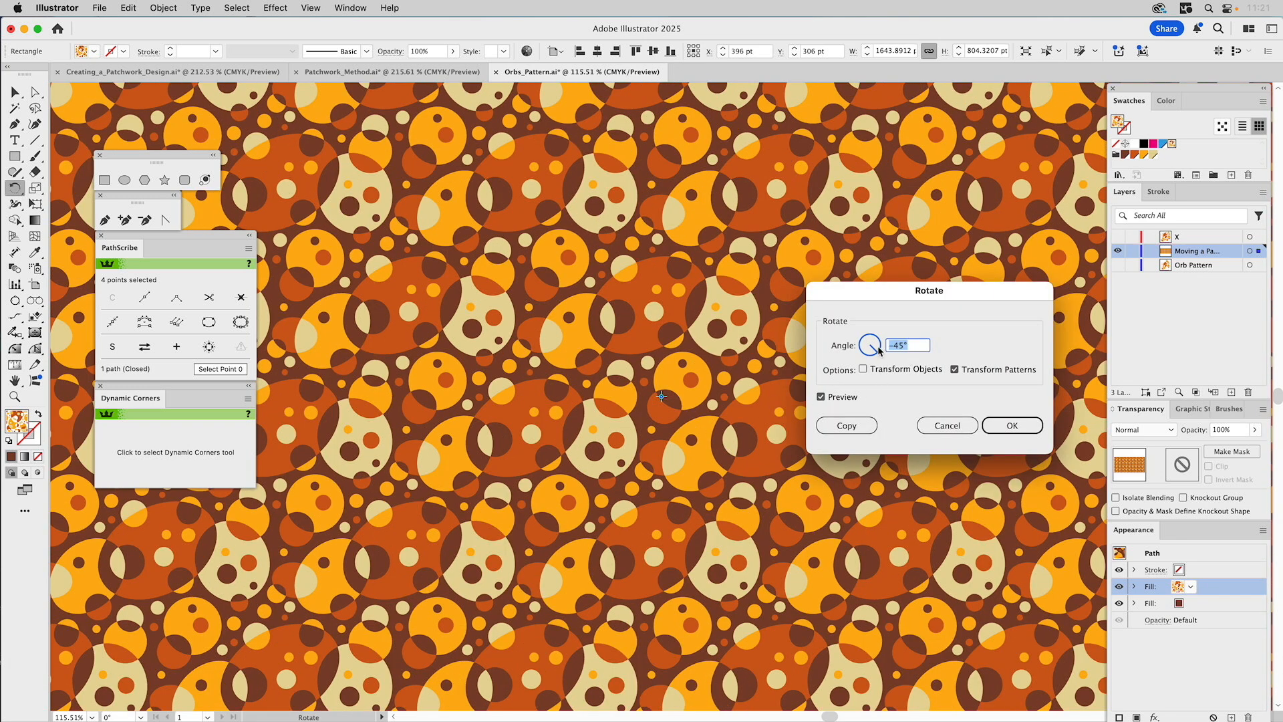
pyautogui.moveTo(876, 349); pyautogui.dragTo(867, 344)
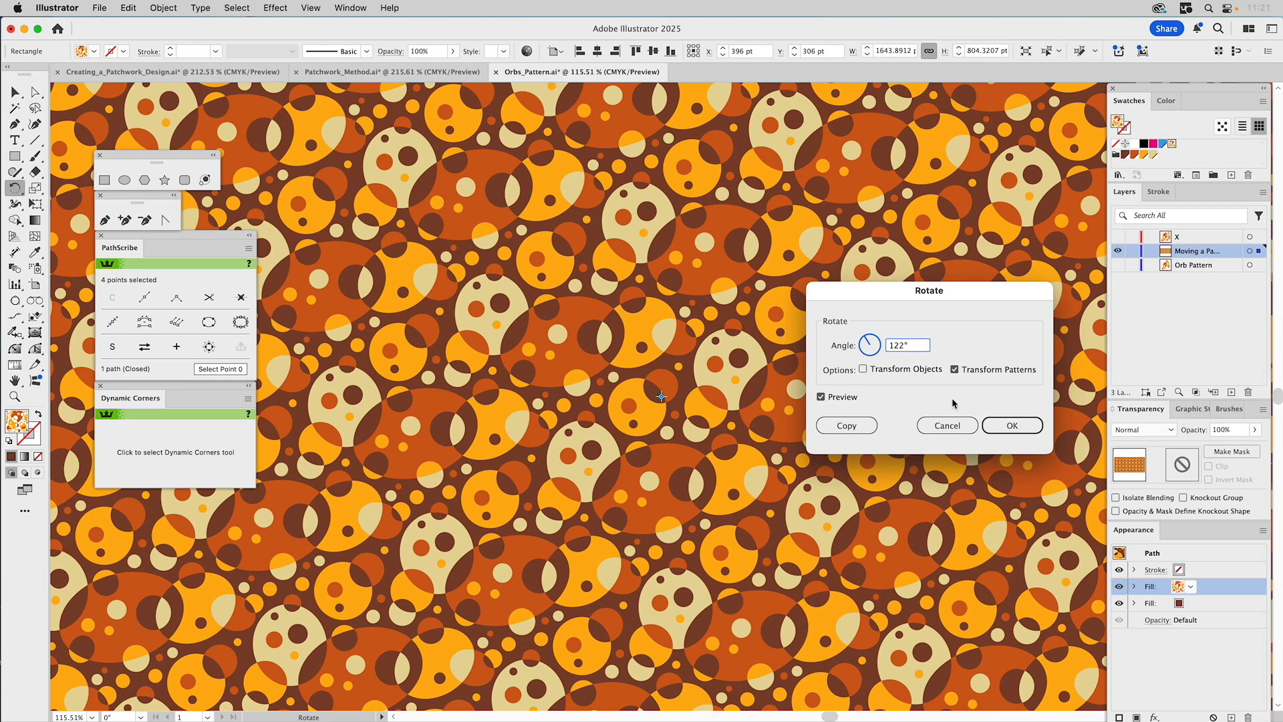
pyautogui.click(995, 426)
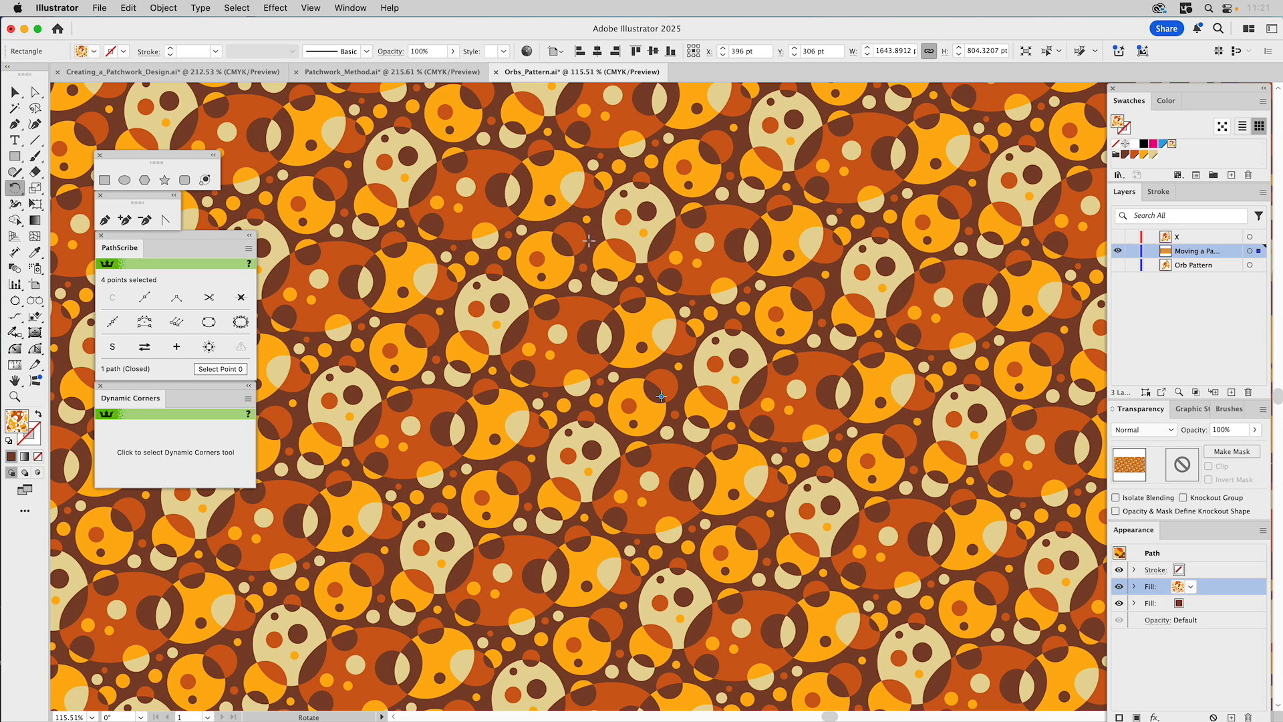
pyautogui.press('v')
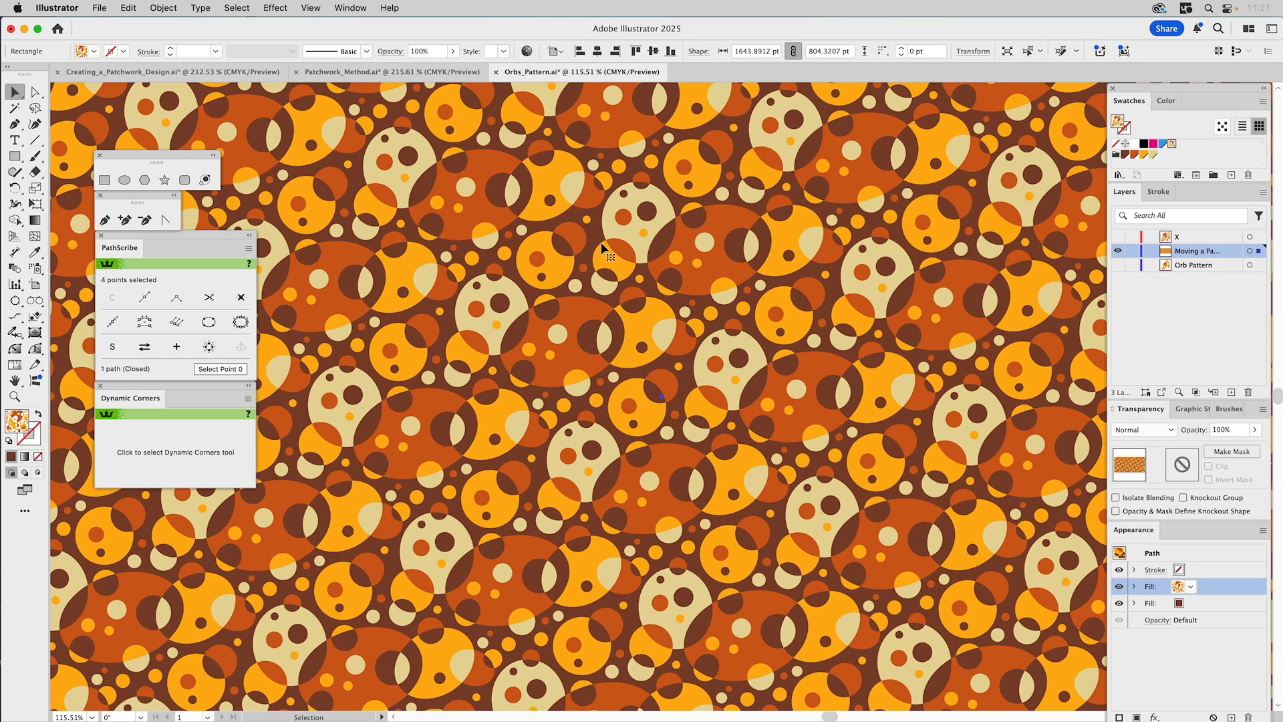
pyautogui.moveTo(588, 239); pyautogui.dragTo(593, 238)
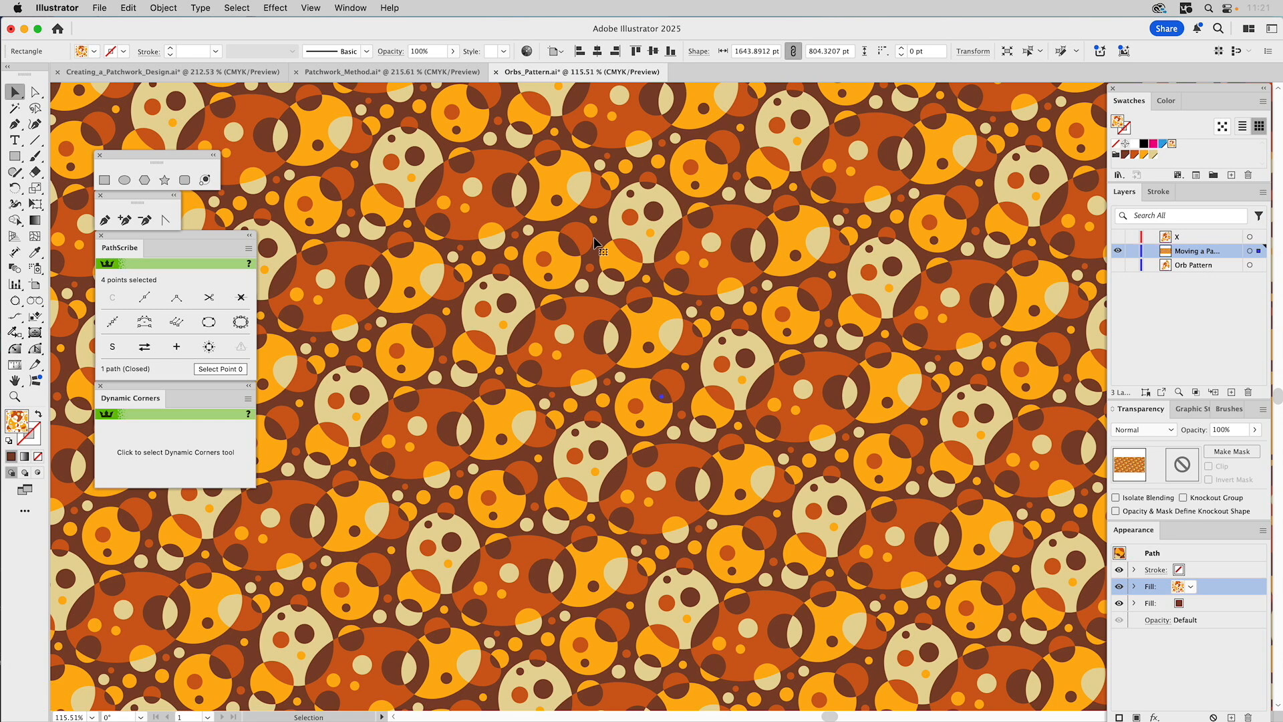